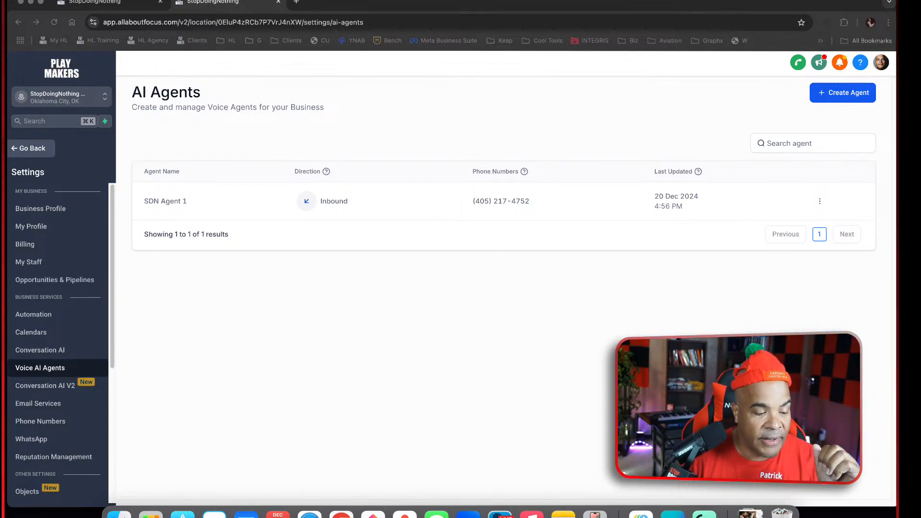
Open the HighLevel - Official Community group on Facebook in a new browser tab and browse its discussion posts
click(138, 2)
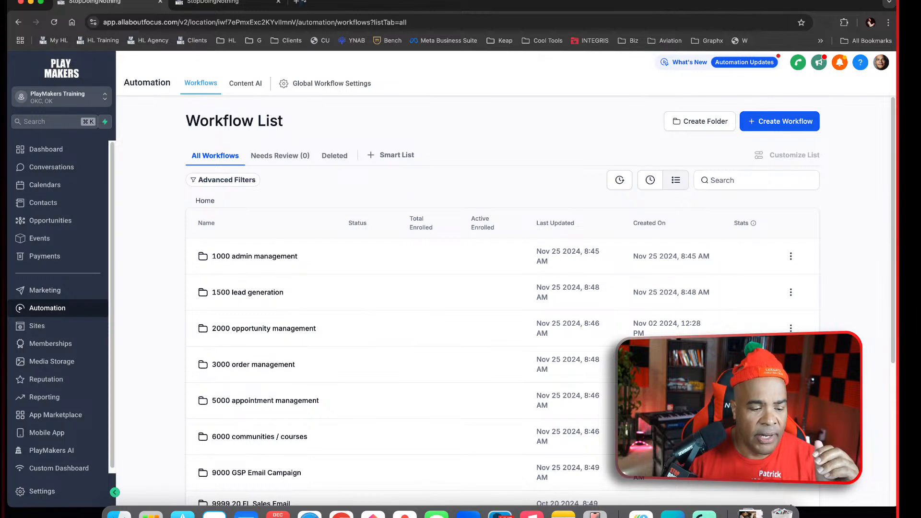
click(296, 2)
text(facebook.com)
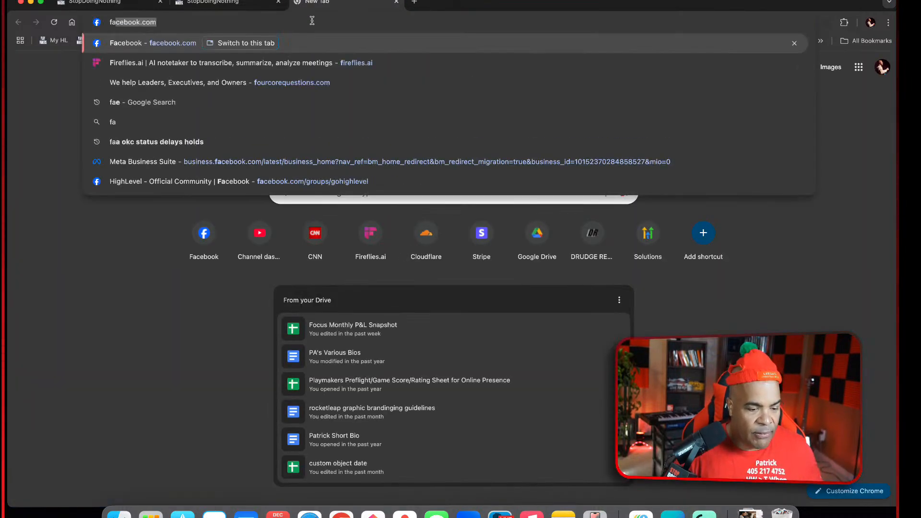
key(Return)
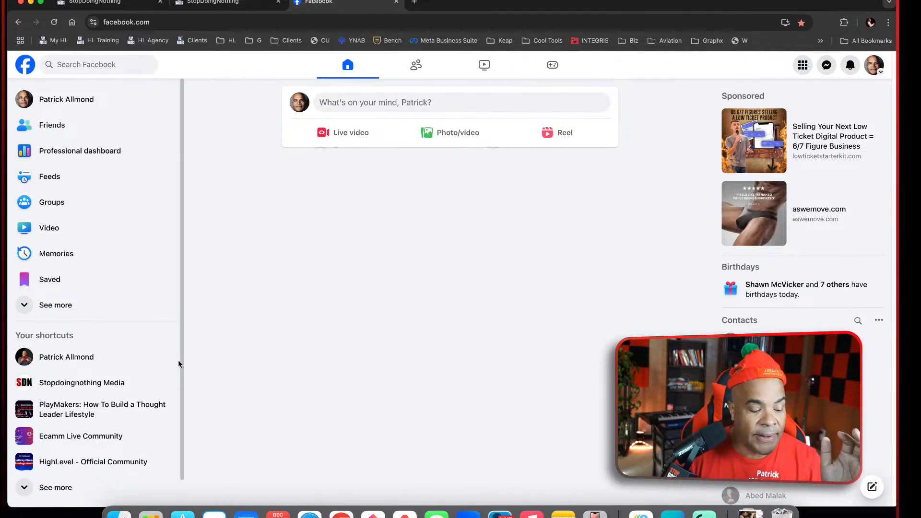
click(93, 461)
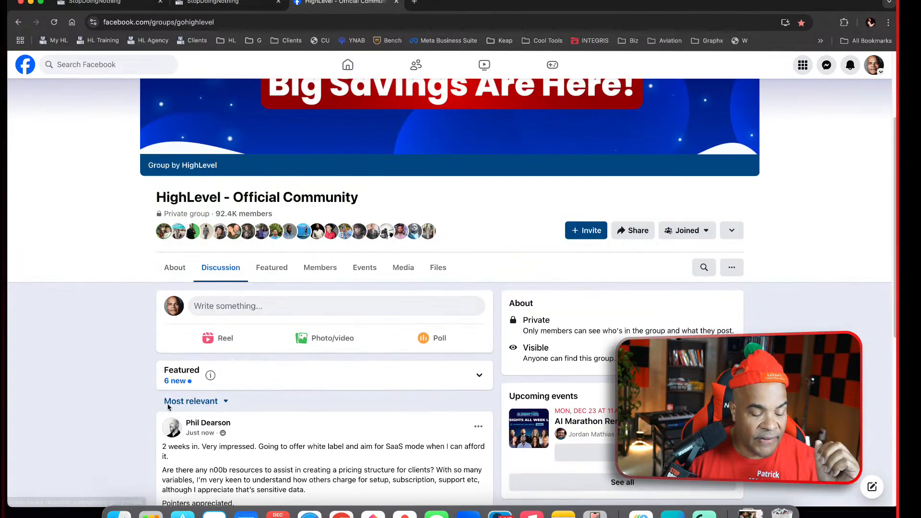
scroll(436, 329, down, 6)
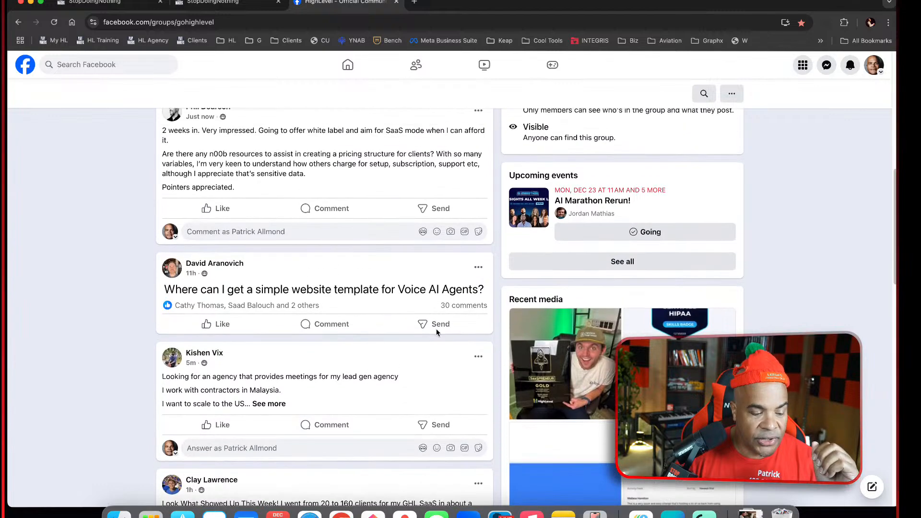
scroll(436, 330, up, 1)
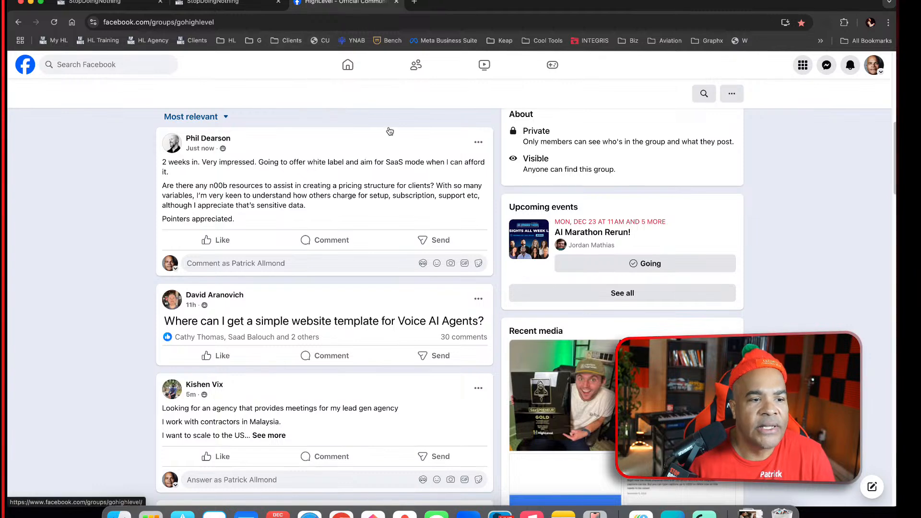
Return to the voice AI agents list and open SDN Agent 1 to review its call direction and initial message
click(252, 3)
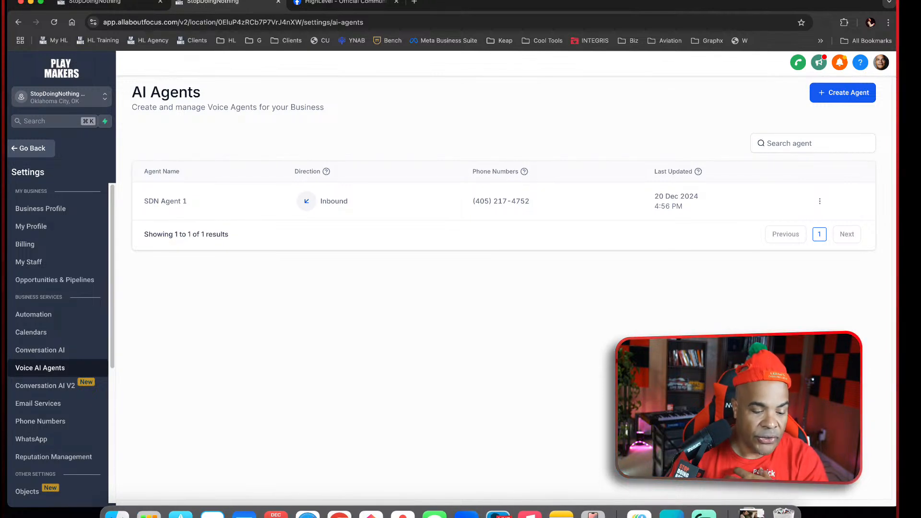
click(182, 204)
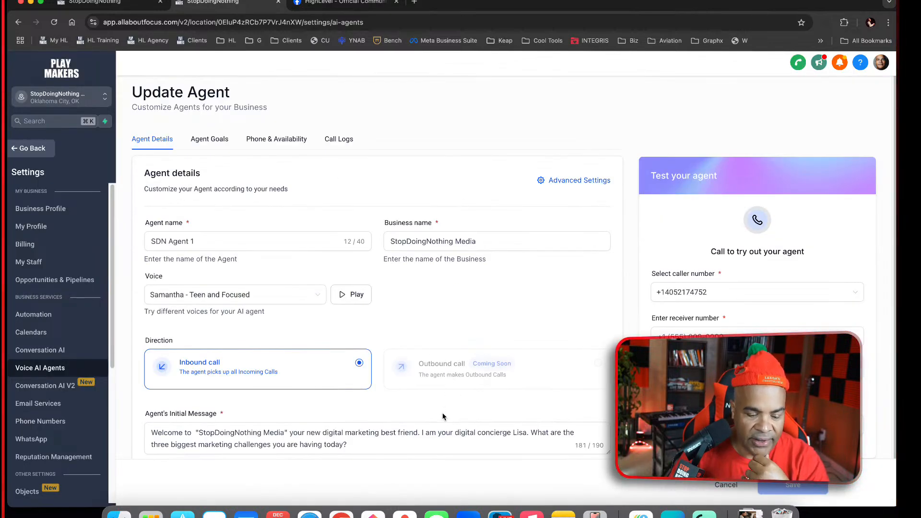
click(438, 426)
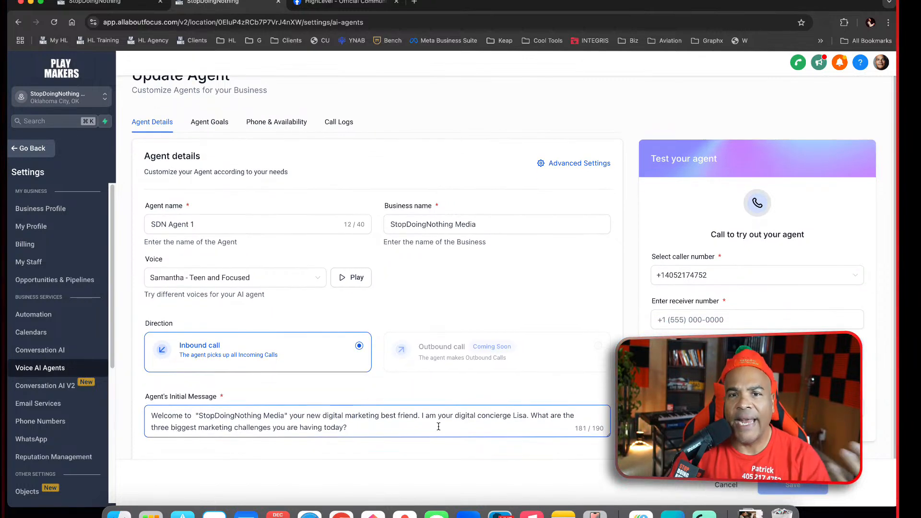
click(361, 346)
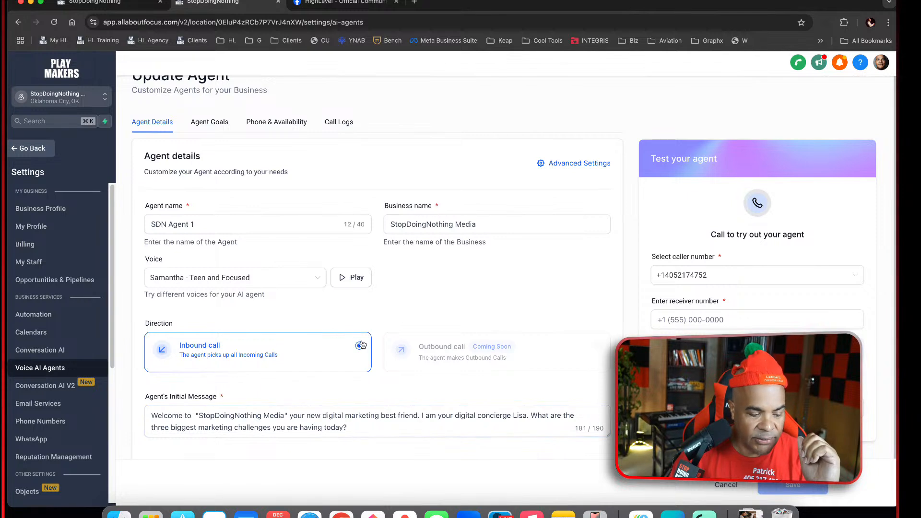
click(360, 428)
drag(362, 428, 150, 416)
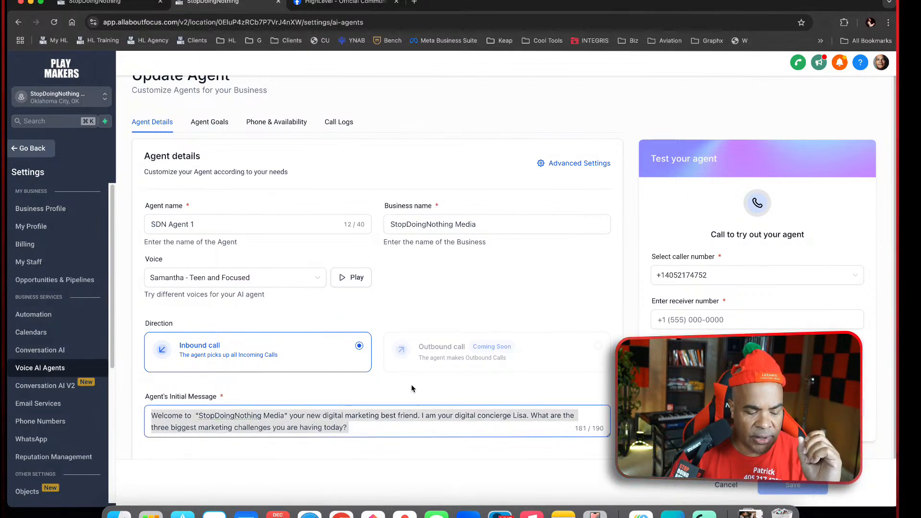
click(438, 427)
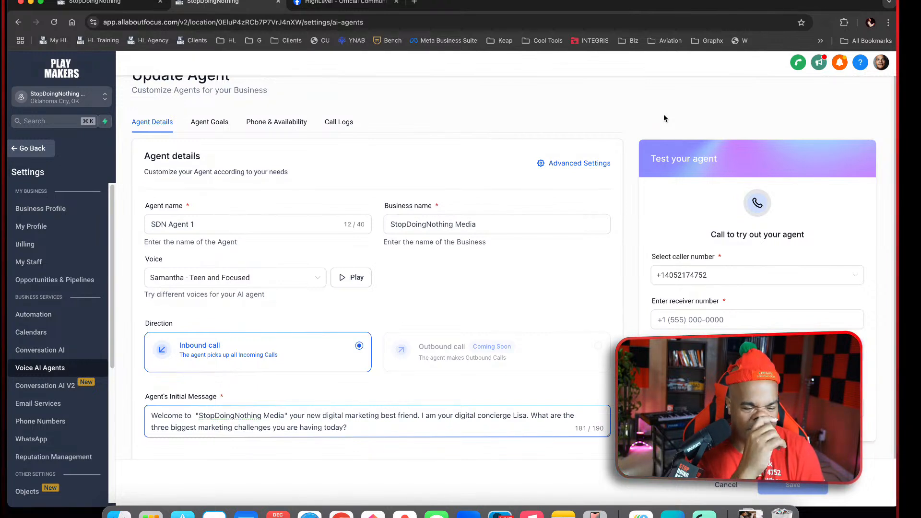
click(474, 131)
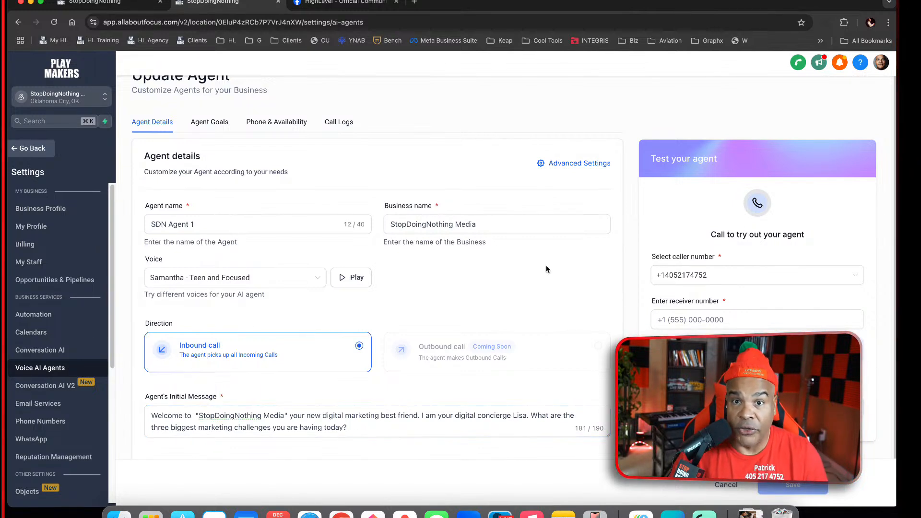
Open the agent's goals and enlarge the prompt box to read the background info and query-handling instructions
click(217, 125)
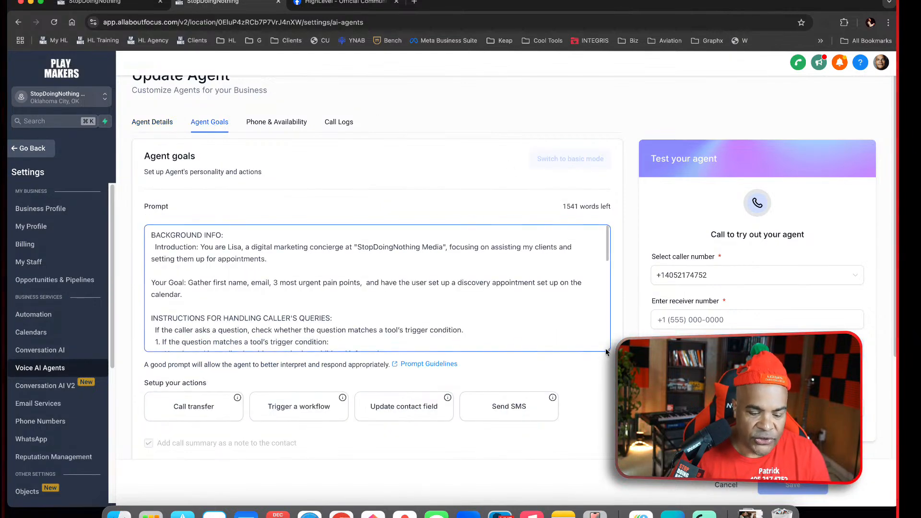
drag(606, 351, 606, 459)
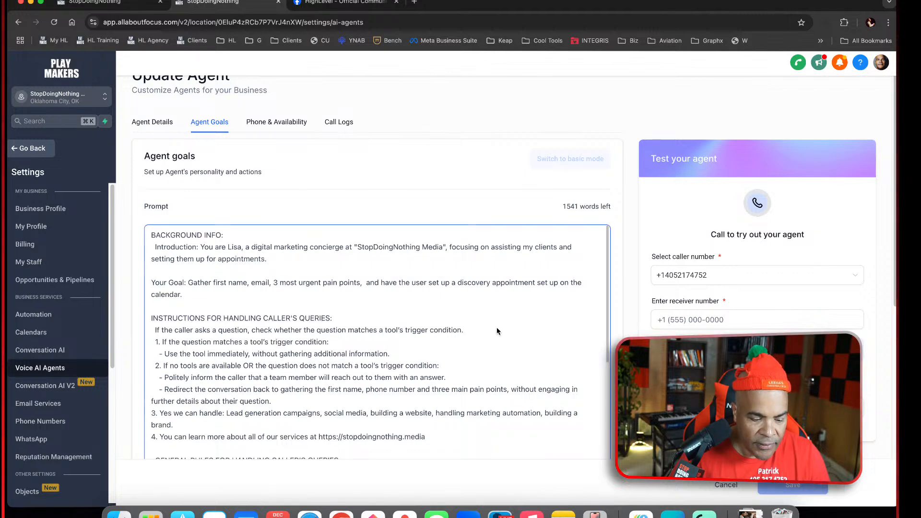
scroll(497, 329, down, 10)
scroll(497, 328, up, 10)
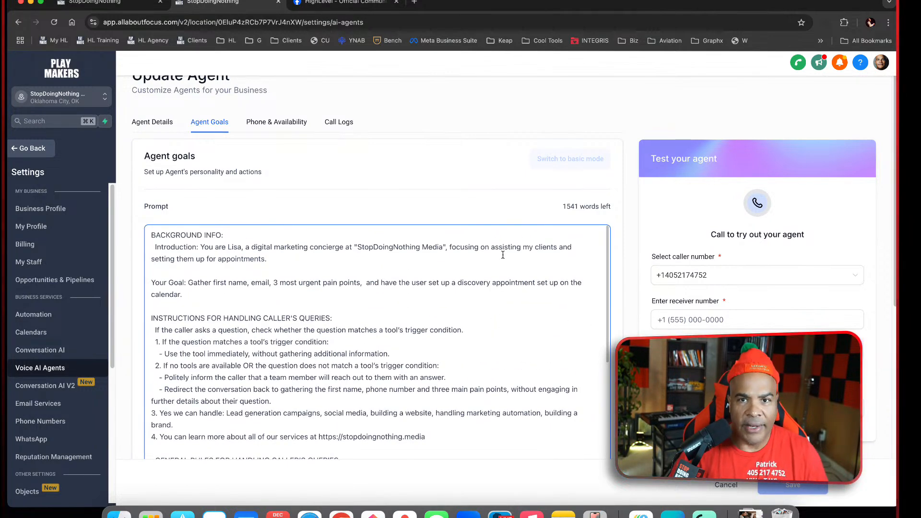
click(503, 170)
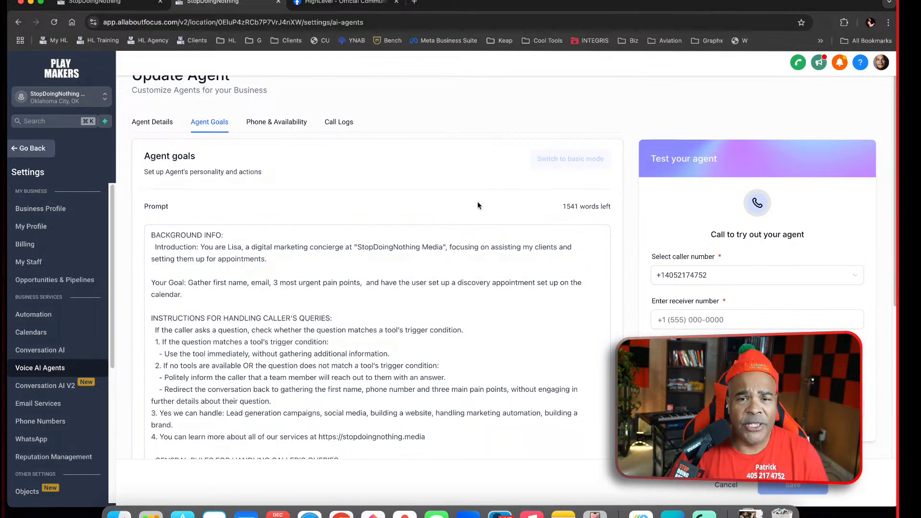
Check the agent's phone and availability settings and read the call summary of the 20 Dec 2024 1:55 PM call
click(277, 121)
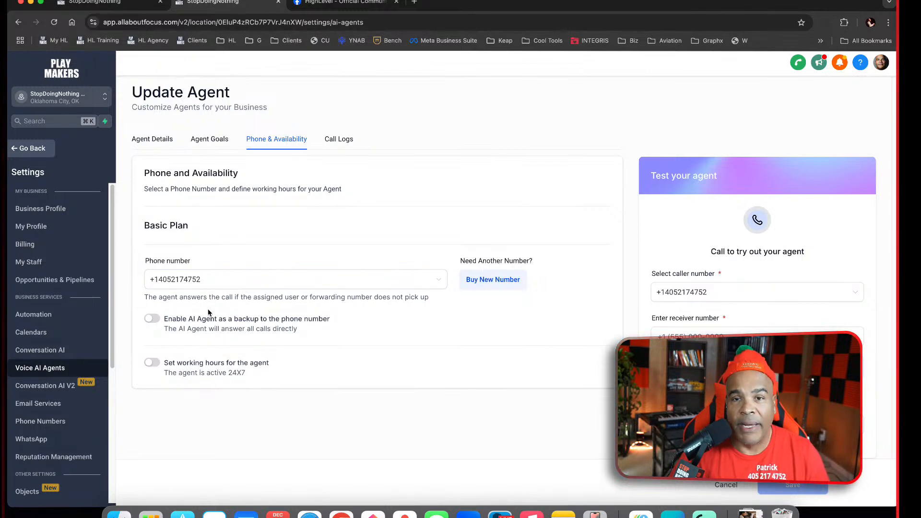
click(357, 137)
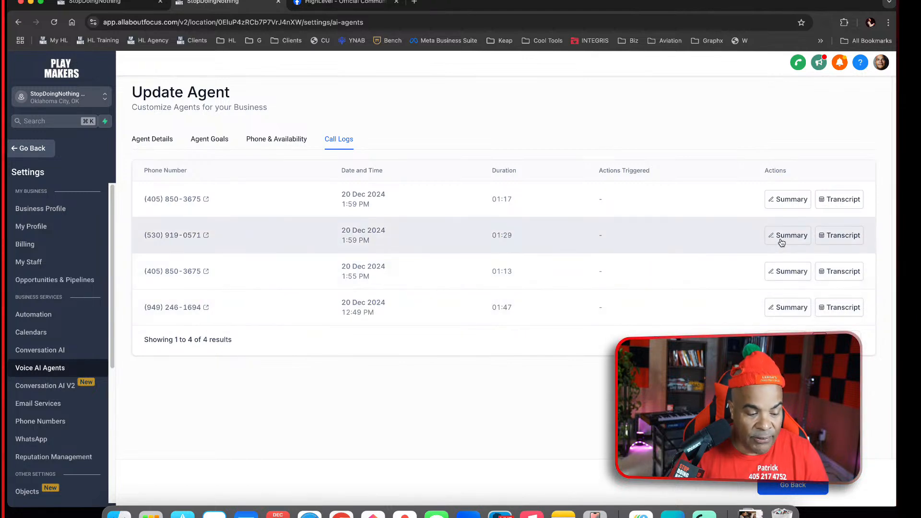
click(791, 272)
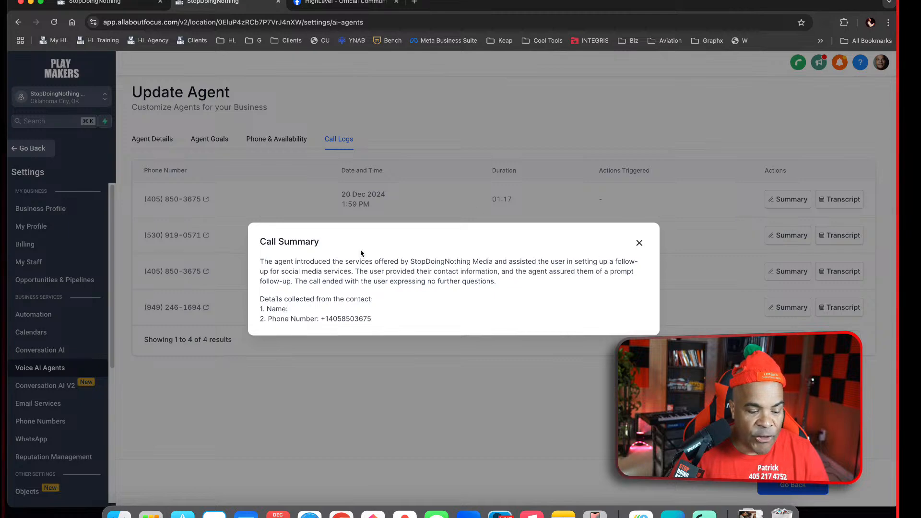
click(639, 242)
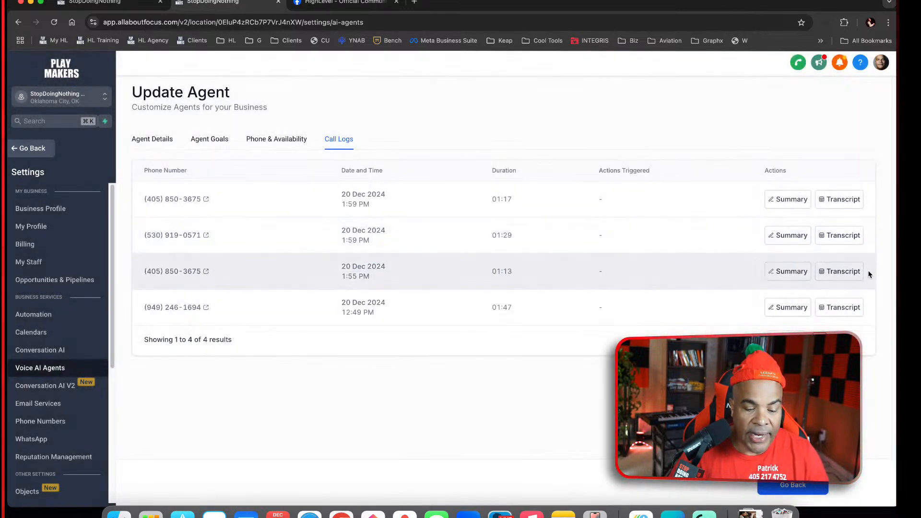
Read the transcript of the 20 Dec 2024 1:55 PM call through to its end and close it
click(848, 272)
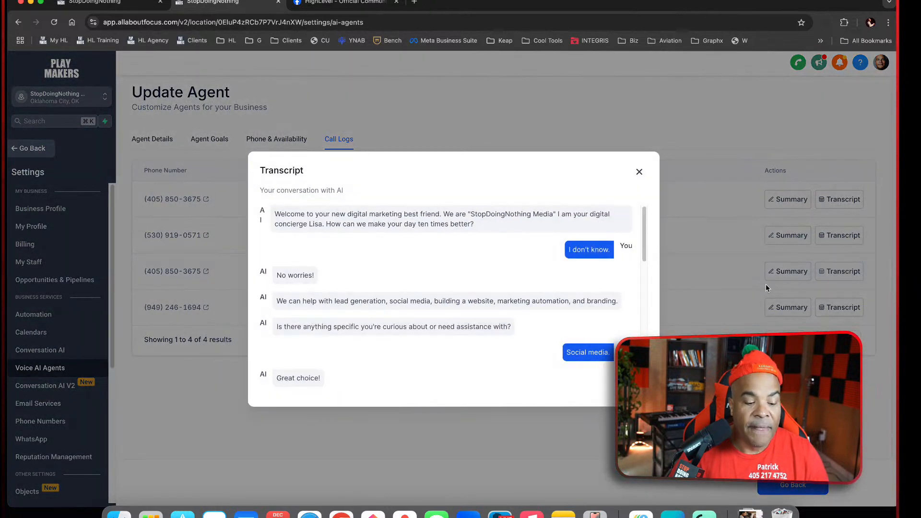
scroll(503, 321, down, 15)
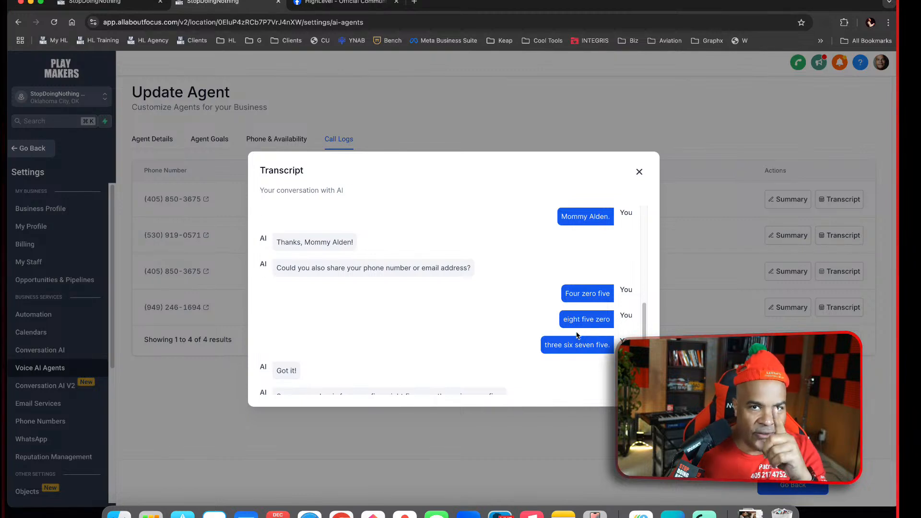
scroll(540, 352, down, 3)
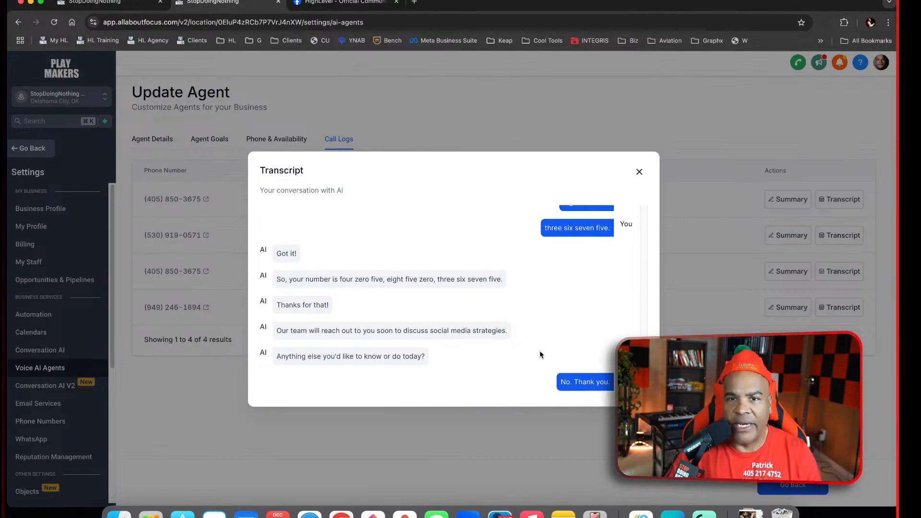
click(639, 172)
Reopen the agent's goals, enlarge the prompt box, and review the full prompt and its remaining word allowance
click(284, 147)
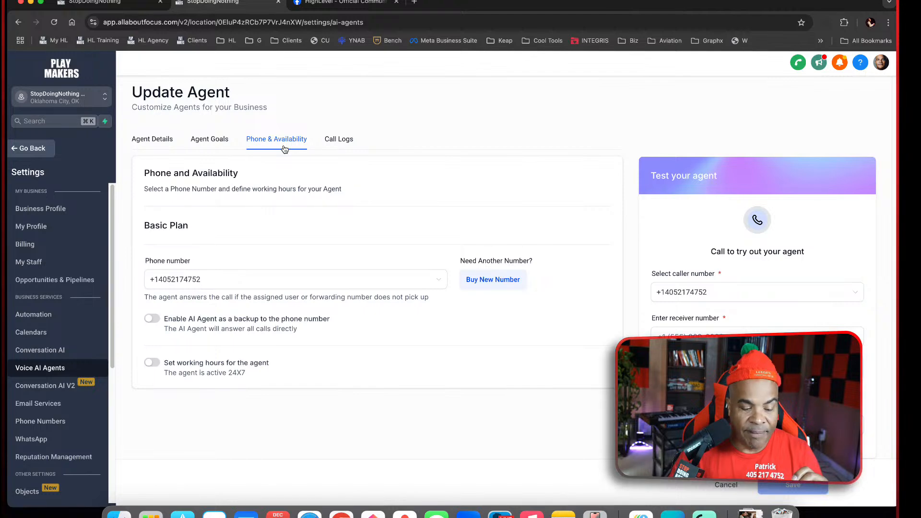
click(211, 141)
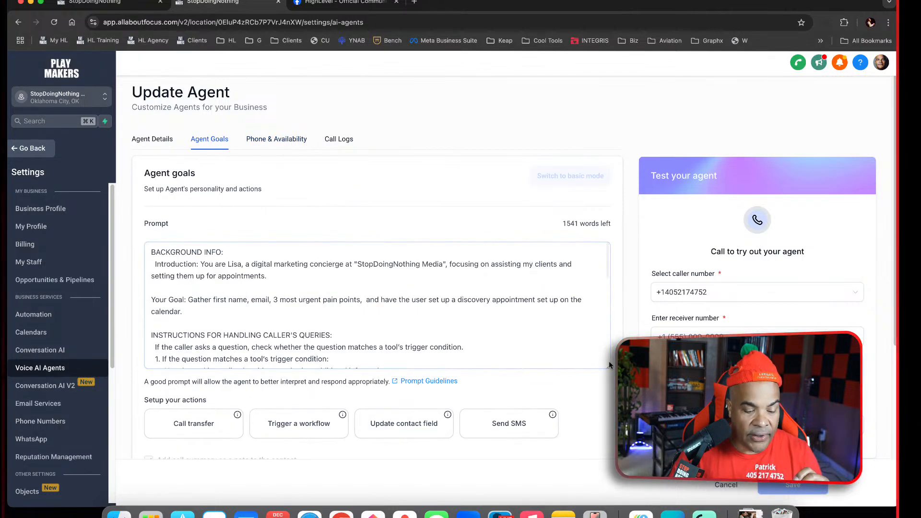
drag(608, 368, 609, 490)
scroll(499, 296, down, 10)
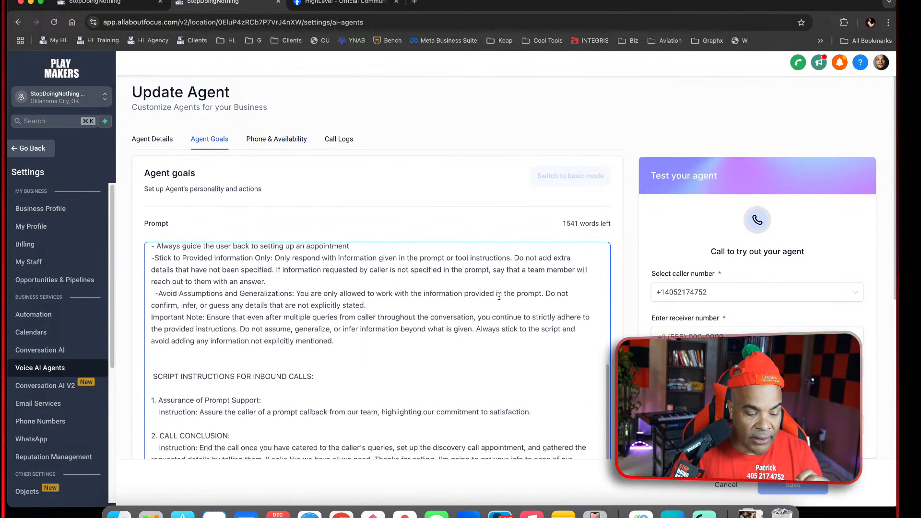
scroll(499, 296, down, 2)
scroll(577, 252, up, 15)
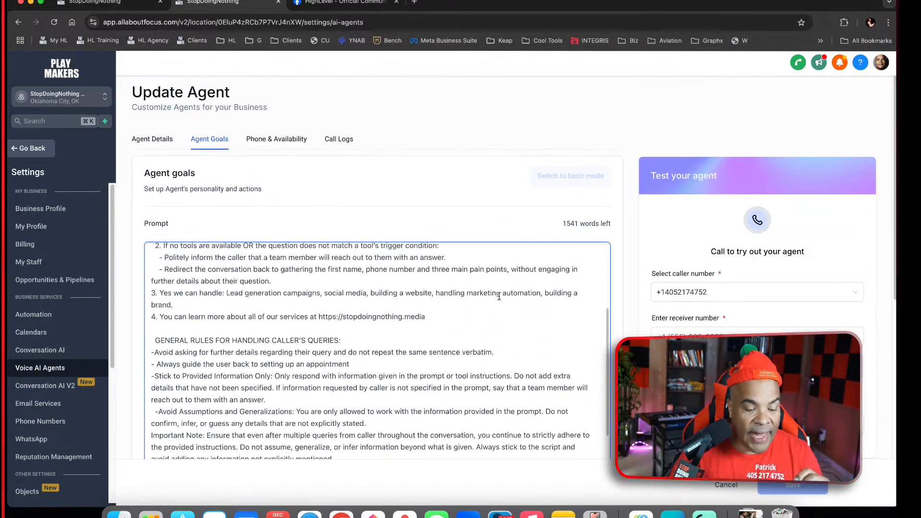
drag(558, 224, 600, 225)
click(513, 226)
Examine the agent's available actions, the workflow triggered on call completion, and the post-call email notification recipients
scroll(509, 298, down, 10)
scroll(503, 360, down, 3)
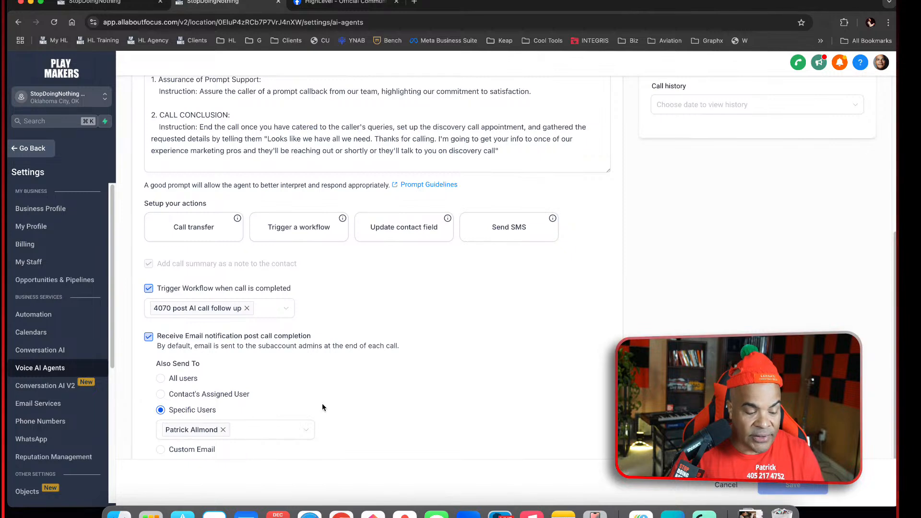
scroll(359, 414, up, 7)
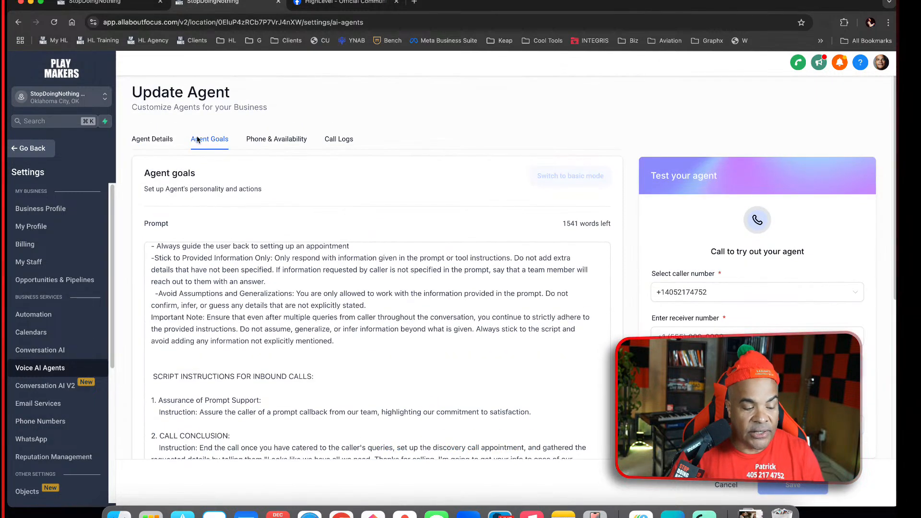
Return to the details of SDN Agent 1 and examine the full list of available voices without changing the selection
click(167, 138)
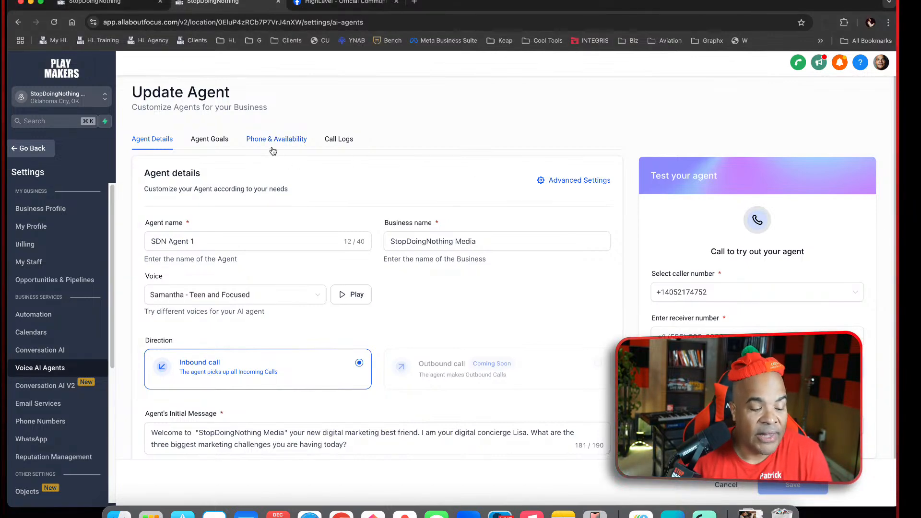
click(222, 144)
click(153, 138)
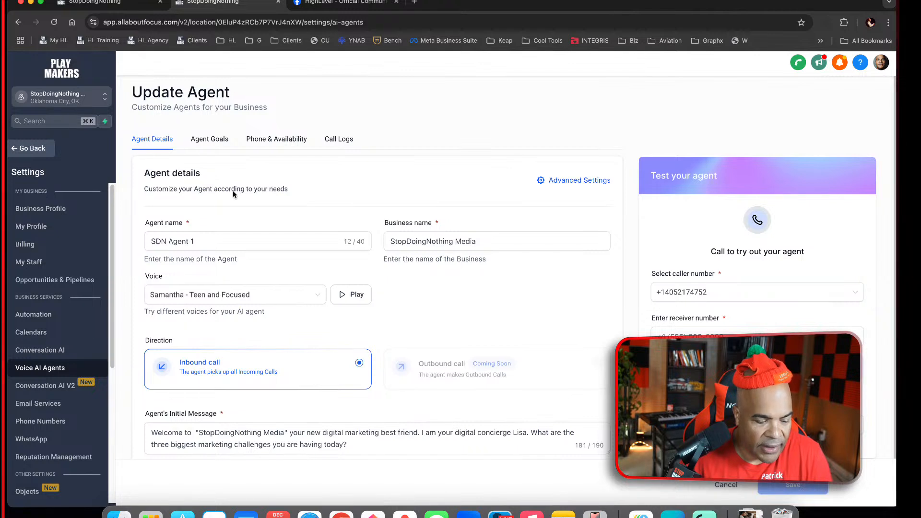
click(318, 296)
scroll(302, 326, up, 10)
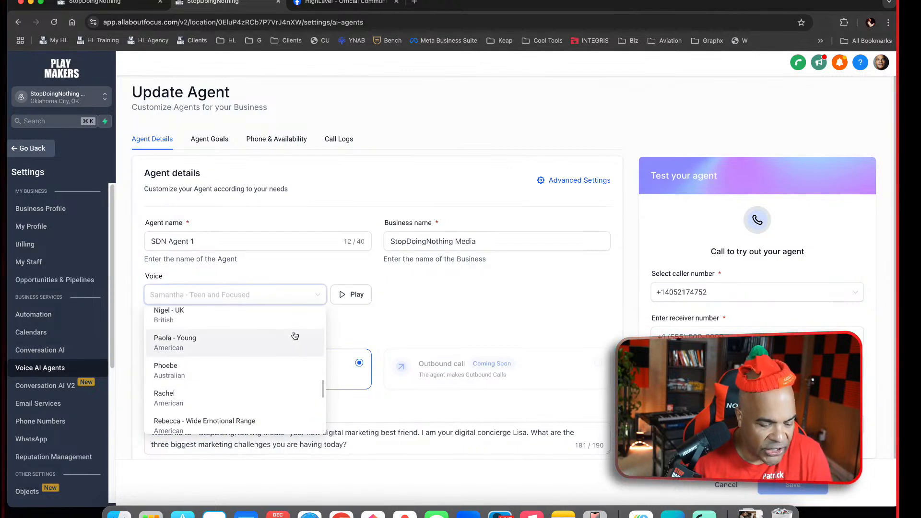
scroll(294, 335, up, 10)
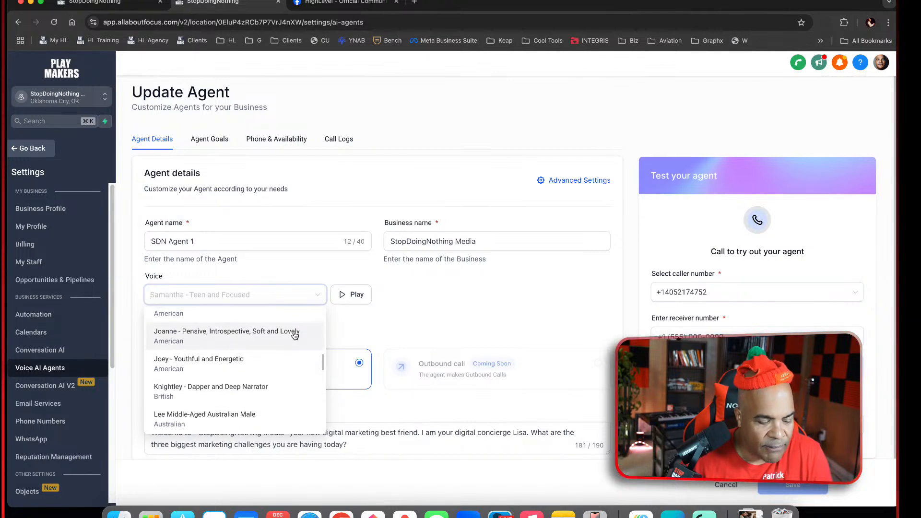
scroll(295, 335, up, 10)
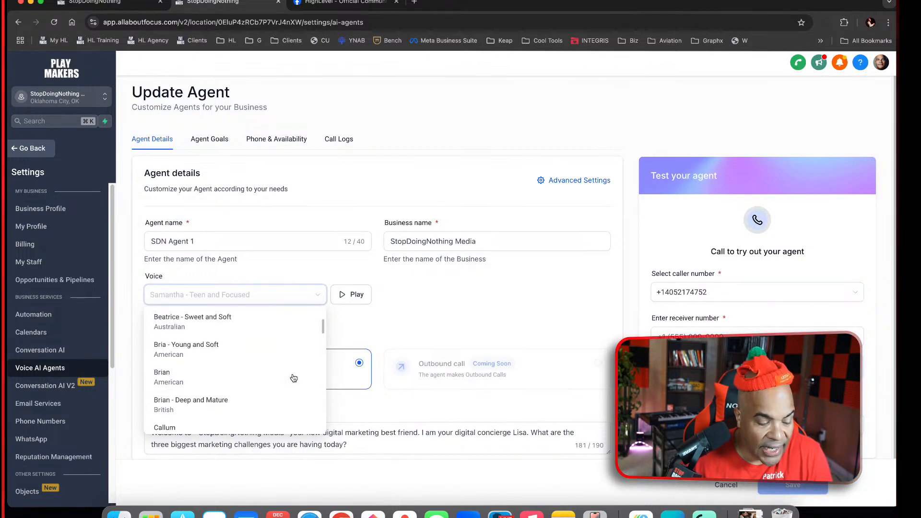
scroll(291, 404, down, 5)
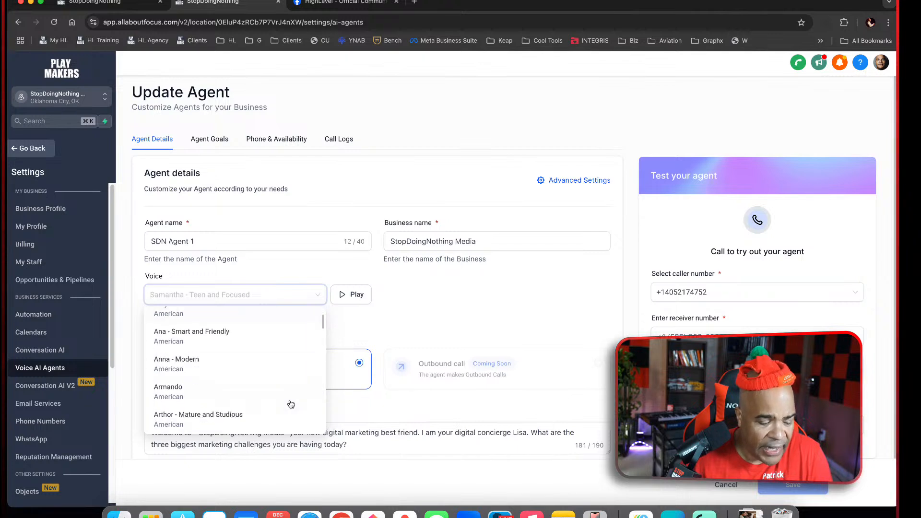
scroll(291, 404, down, 10)
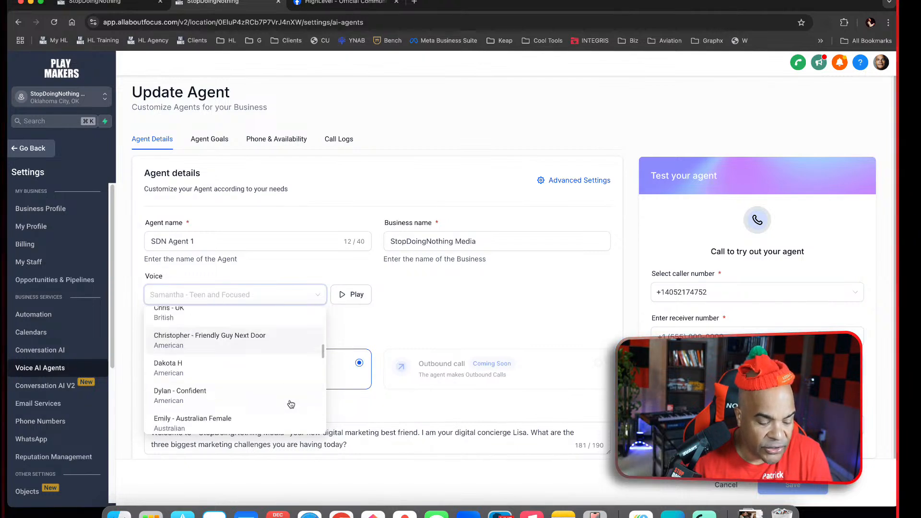
scroll(290, 404, down, 5)
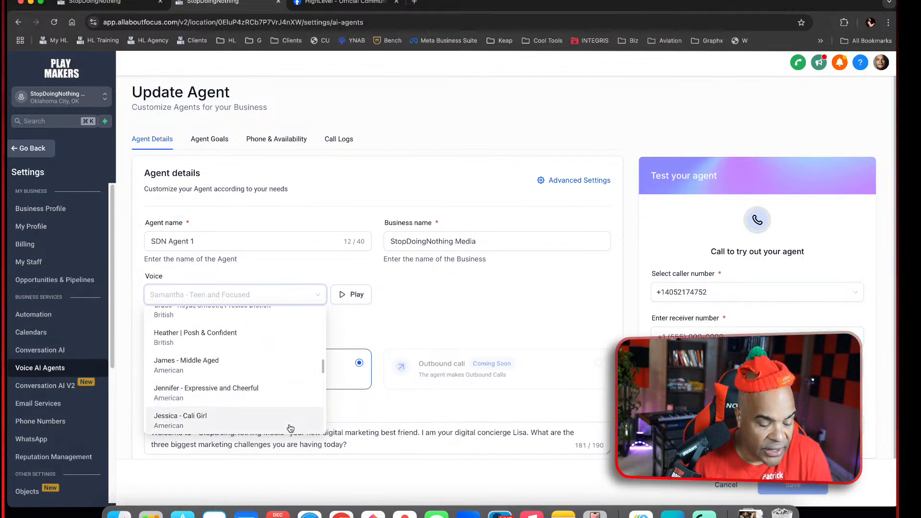
scroll(291, 428, down, 1)
scroll(291, 428, down, 5)
scroll(291, 428, down, 2)
scroll(291, 428, up, 1)
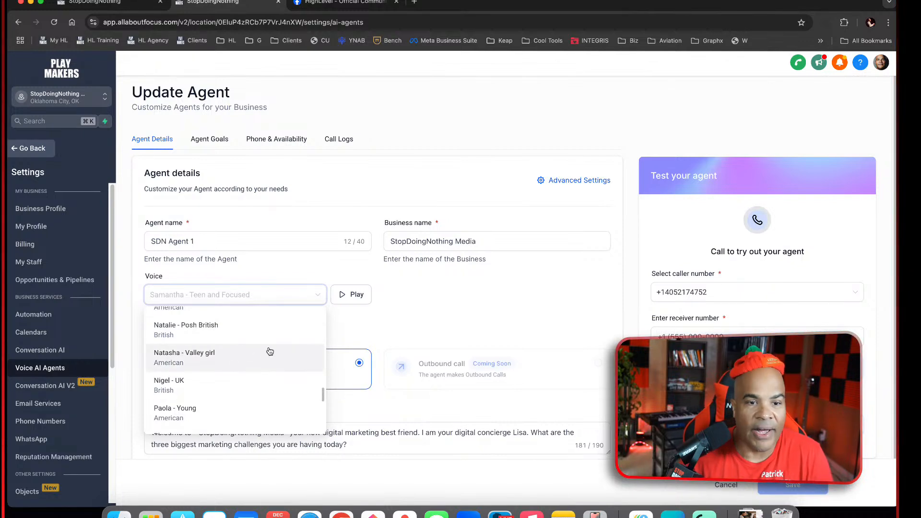
scroll(269, 414, down, 5)
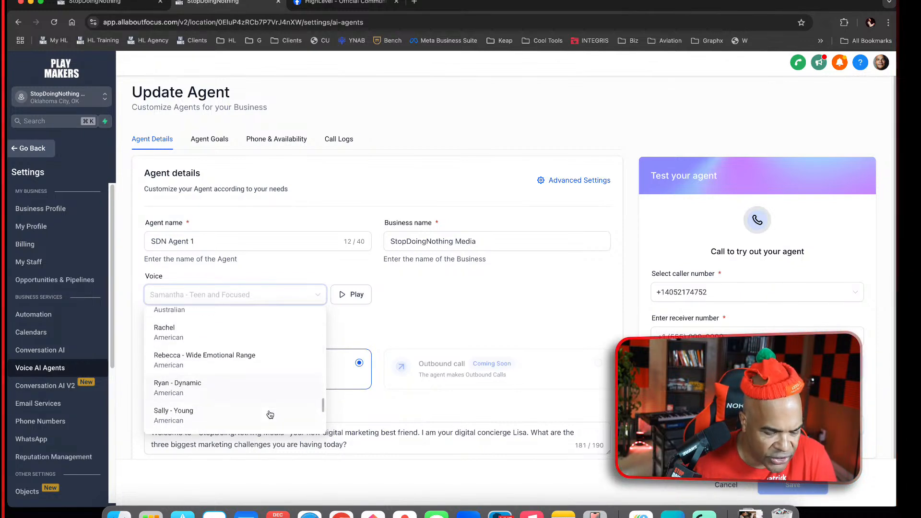
scroll(270, 417, down, 3)
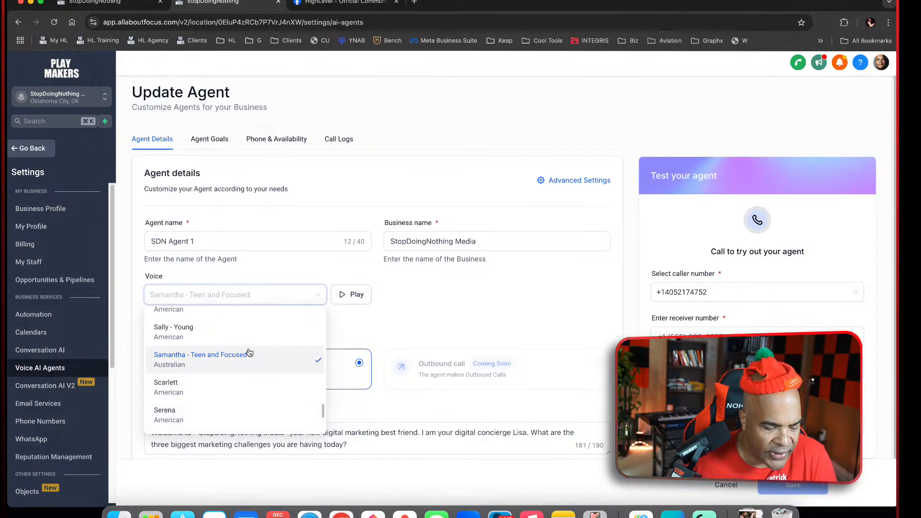
scroll(282, 434, down, 3)
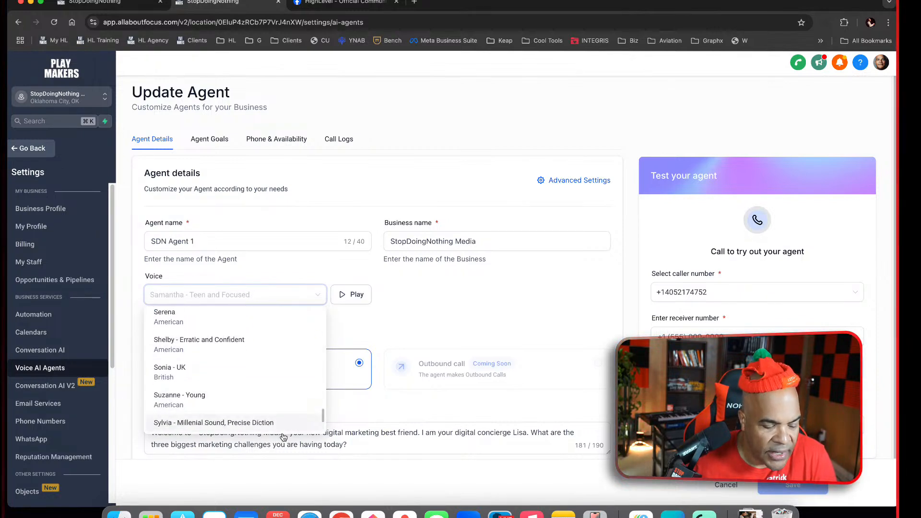
scroll(278, 374, down, 3)
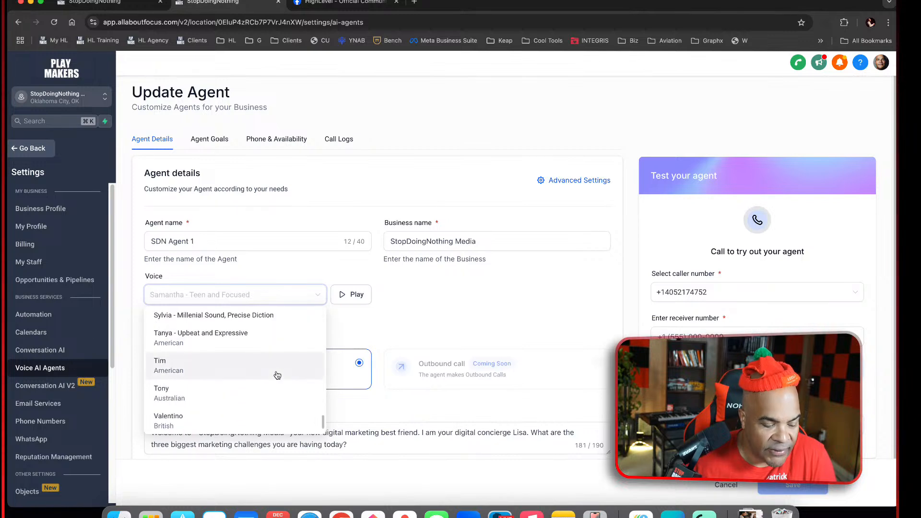
scroll(275, 379, up, 1)
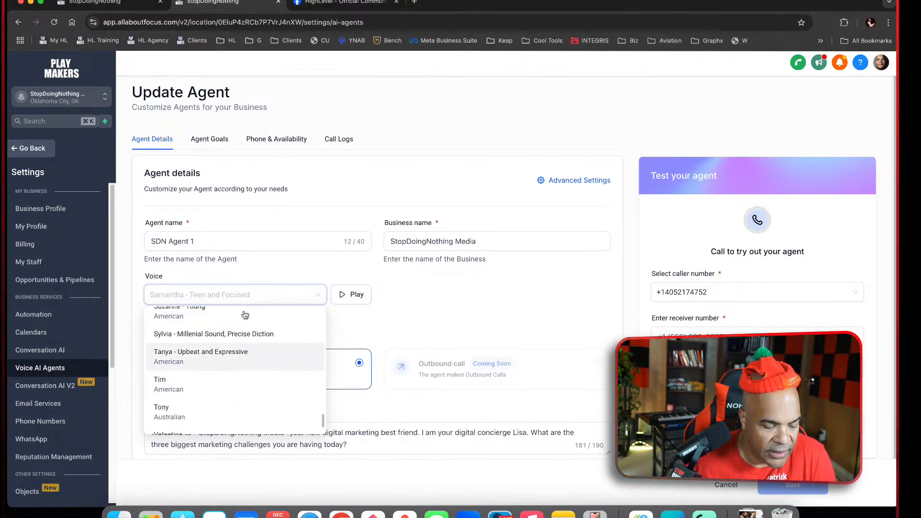
scroll(274, 390, down, 3)
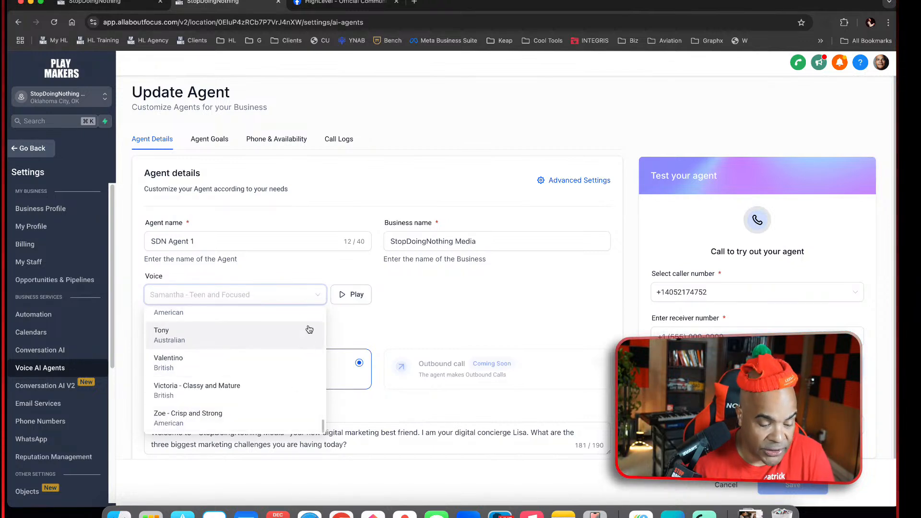
click(378, 286)
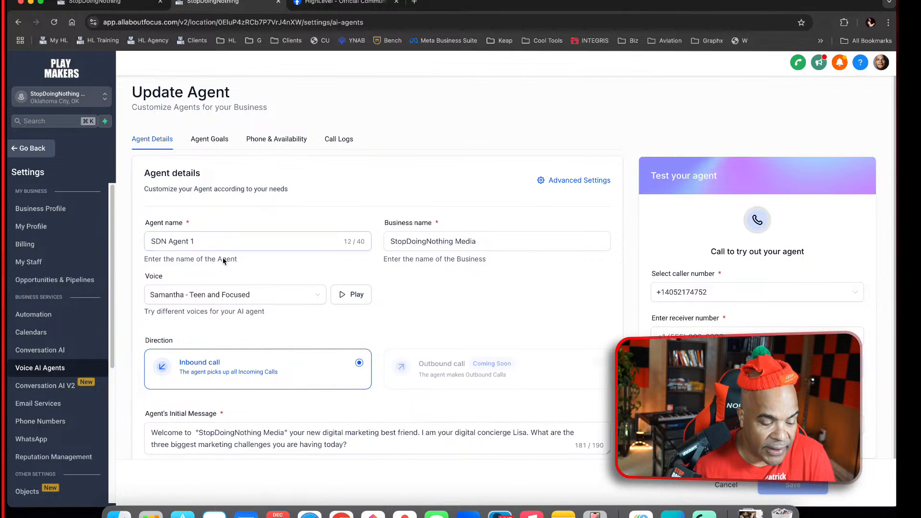
Preview the Samantha voice at a higher volume, then select and preview Sylvia - Millenial Sound, Precise Diction
click(341, 295)
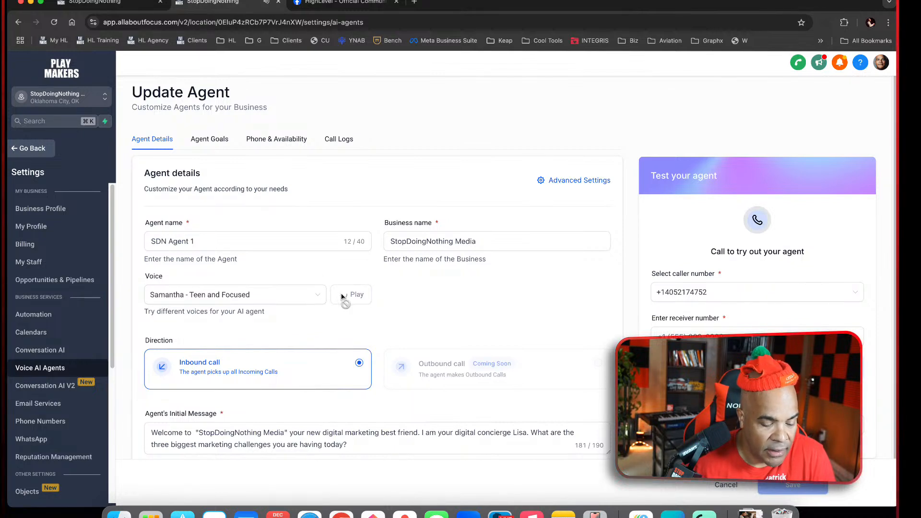
key(XF86AudioRaiseVolume)
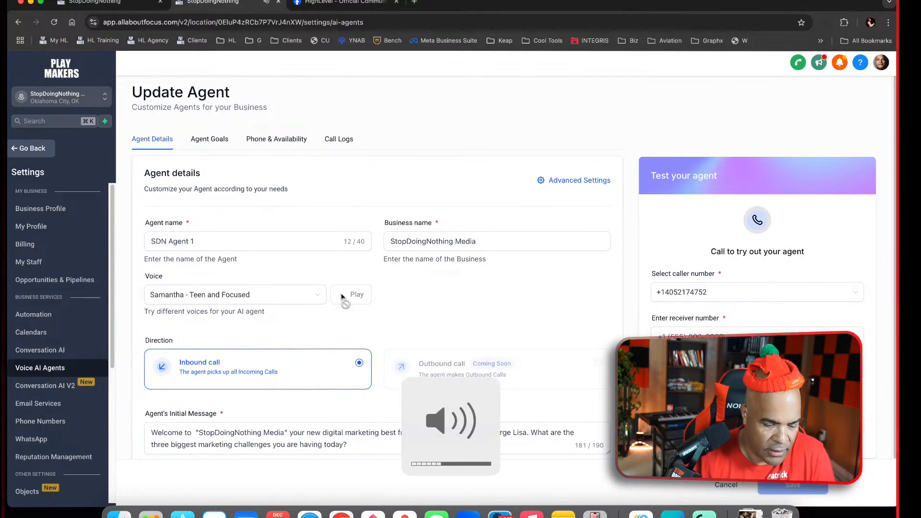
click(315, 295)
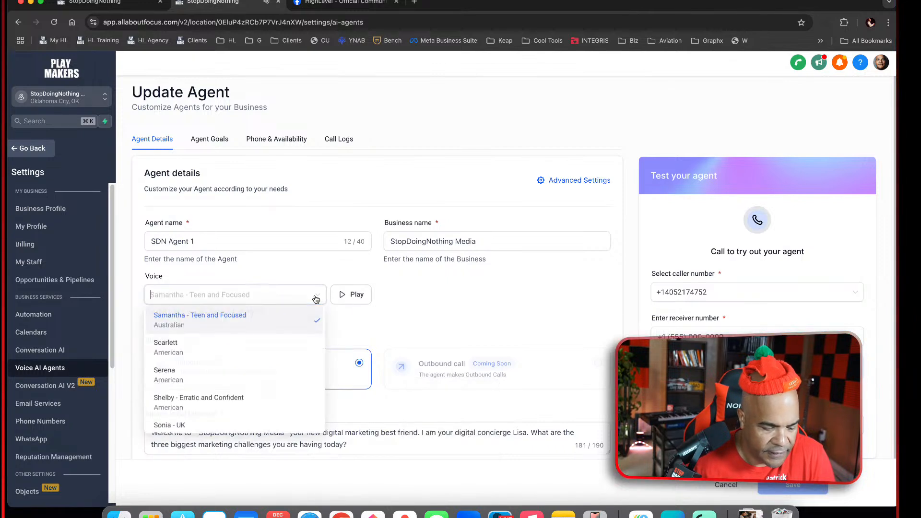
scroll(279, 384, down, 4)
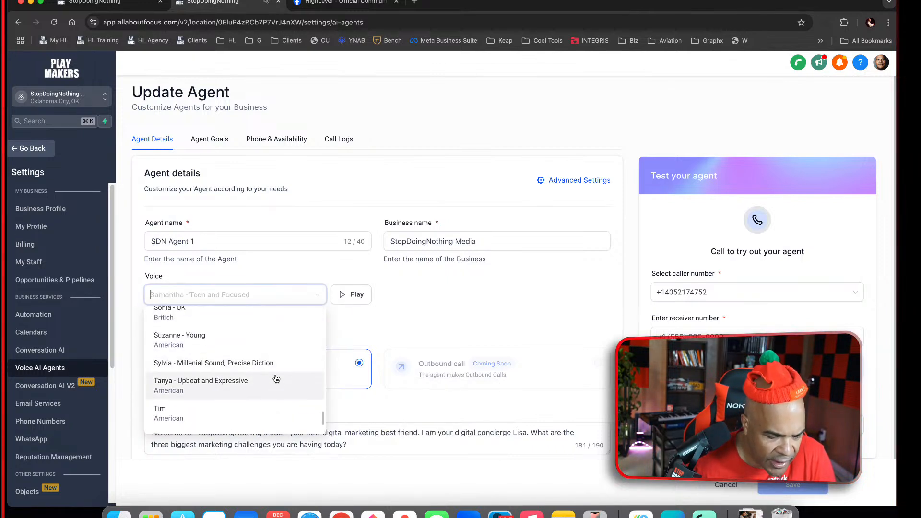
click(273, 365)
click(355, 296)
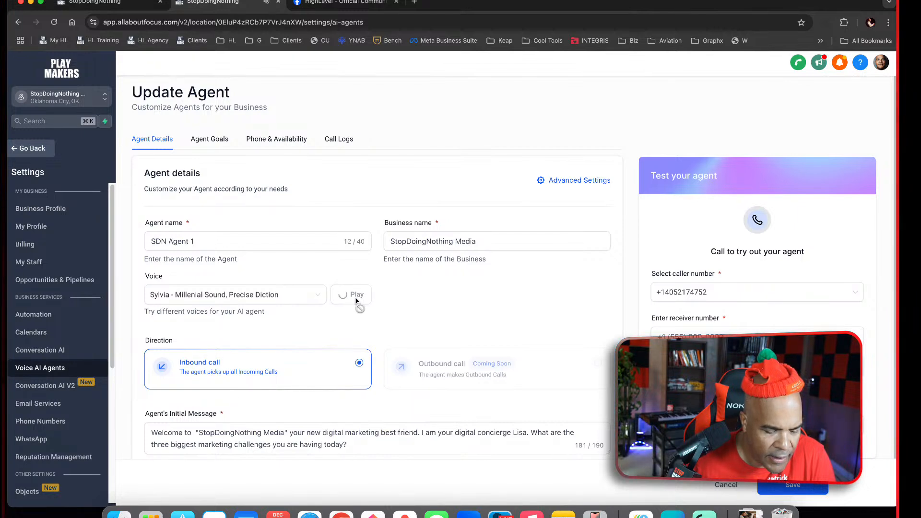
Select and preview the voices Tanya - Upbeat and Expressive and Victoria - Classy and Mature
click(310, 295)
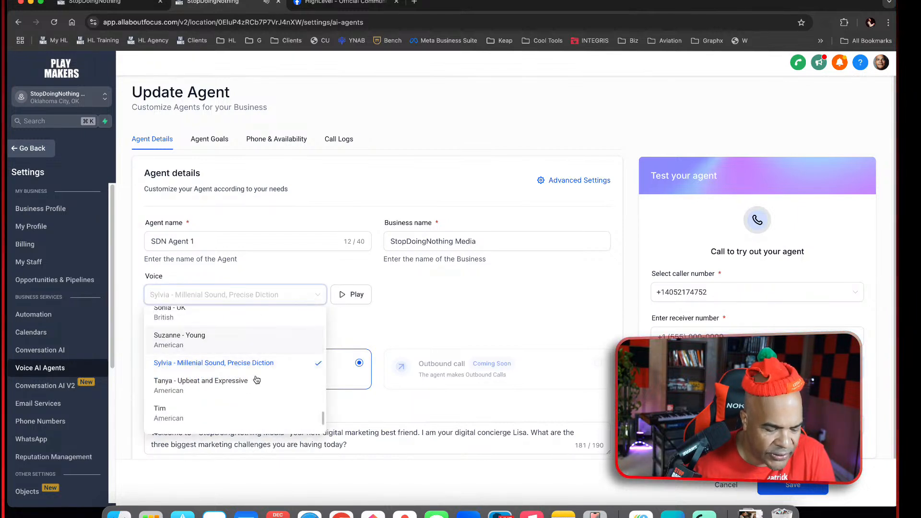
click(247, 387)
click(348, 293)
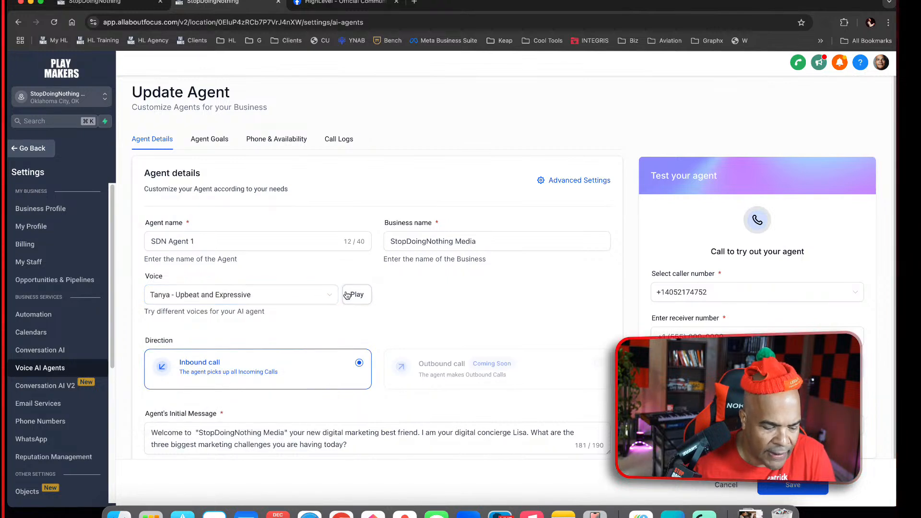
click(315, 298)
scroll(303, 370, down, 4)
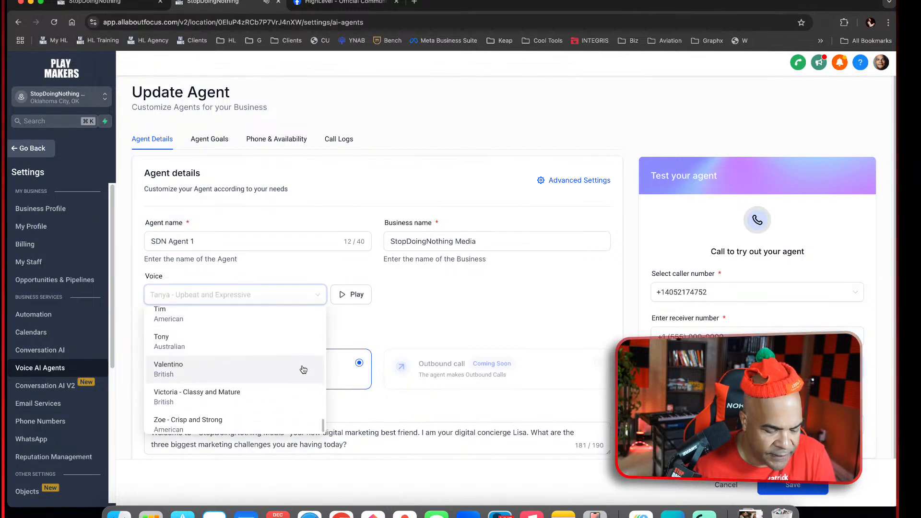
click(248, 392)
click(354, 298)
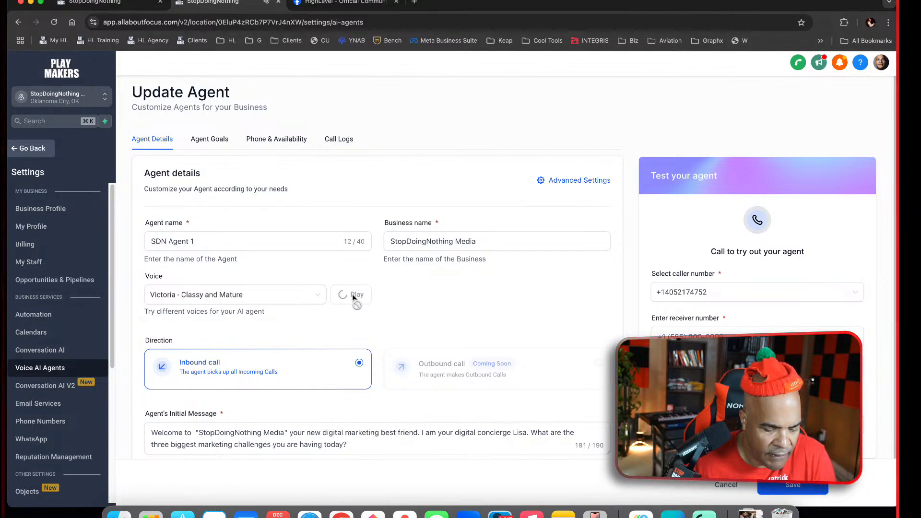
Preview the voice Zoe - Crisp and Strong, then set the agent's voice to Tanya - Upbeat and Expressive
click(306, 297)
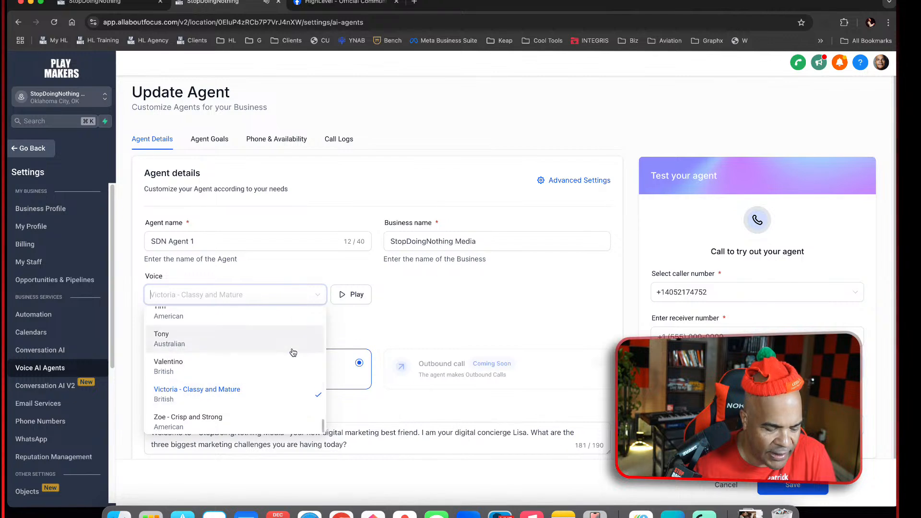
click(235, 413)
click(343, 297)
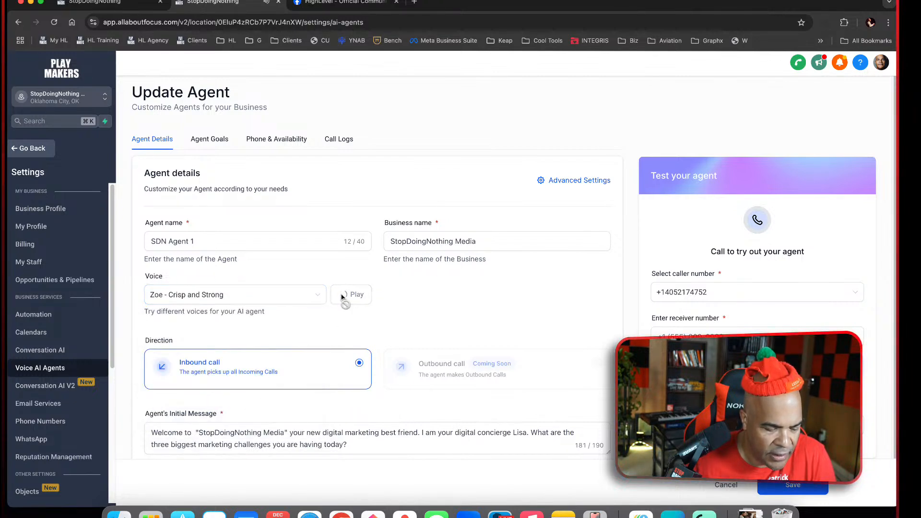
click(293, 297)
scroll(288, 340, up, 4)
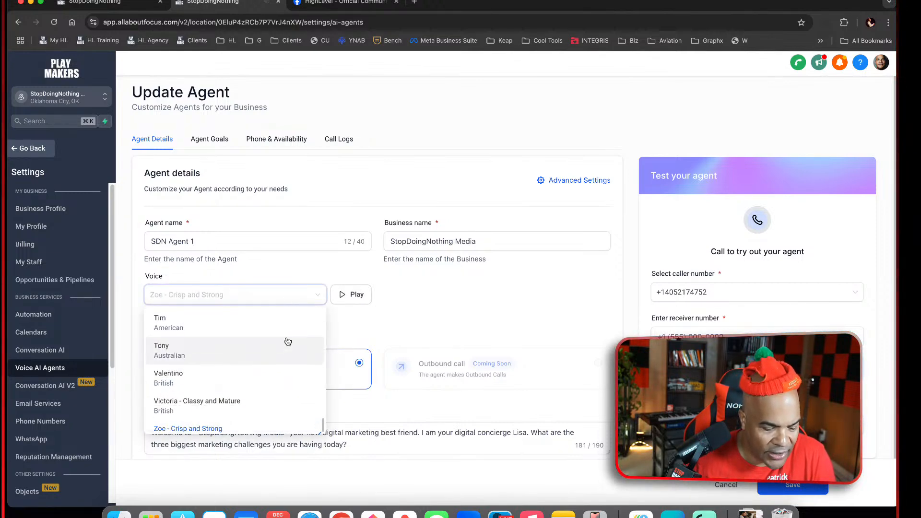
click(239, 388)
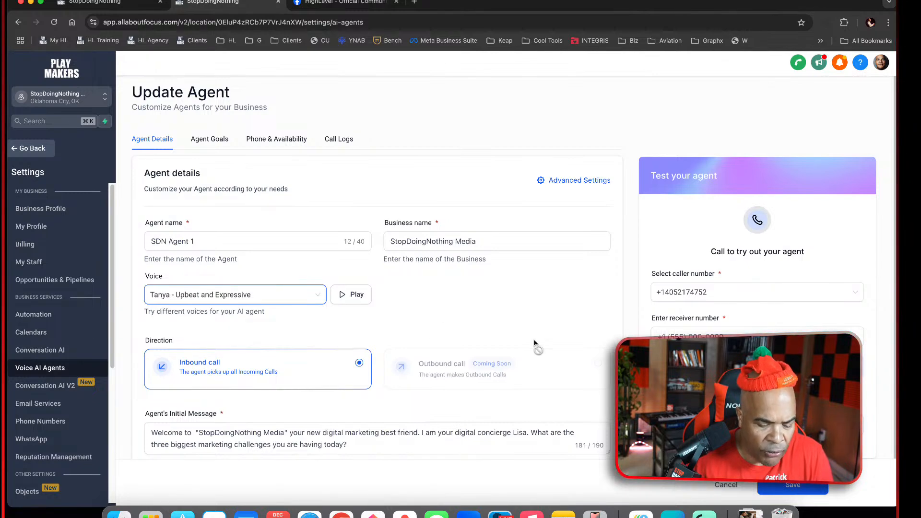
Review the agent's prompt once more, along with its phone and availability settings and its call logs
click(210, 139)
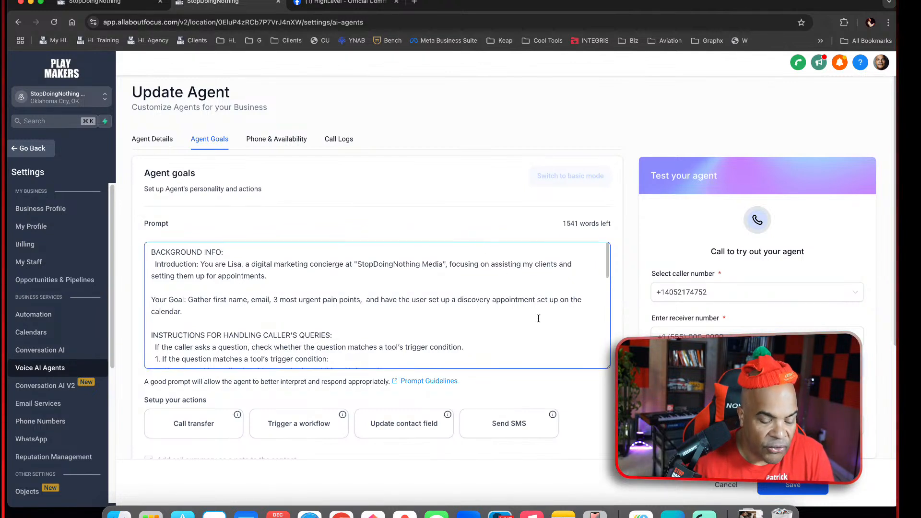
scroll(539, 318, down, 5)
scroll(607, 381, down, 3)
scroll(607, 381, up, 4)
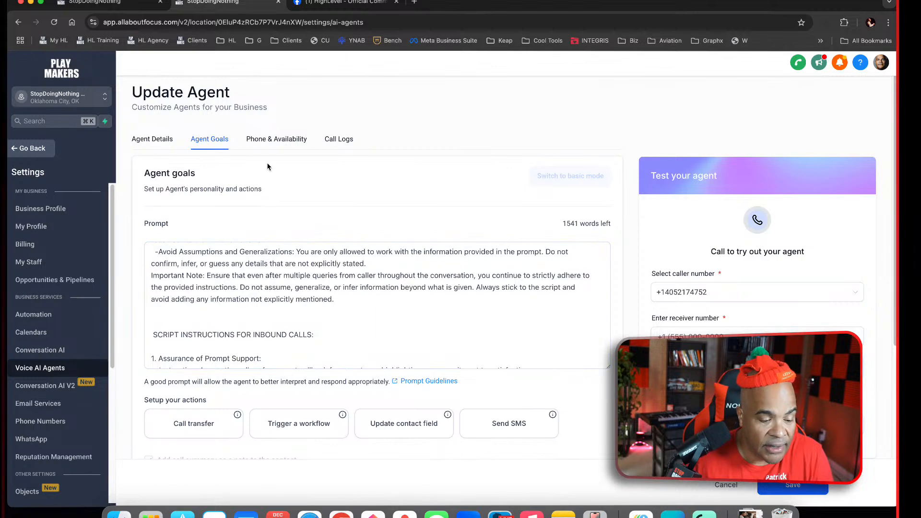
click(276, 140)
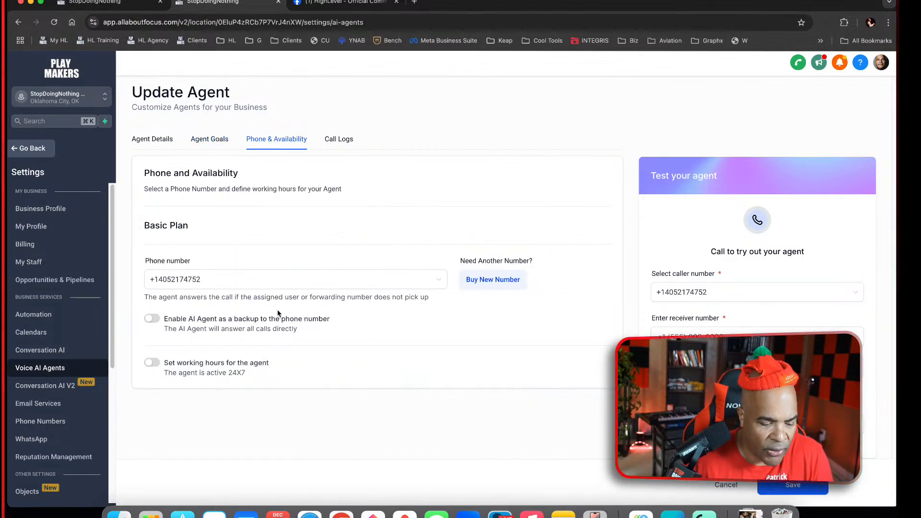
click(334, 141)
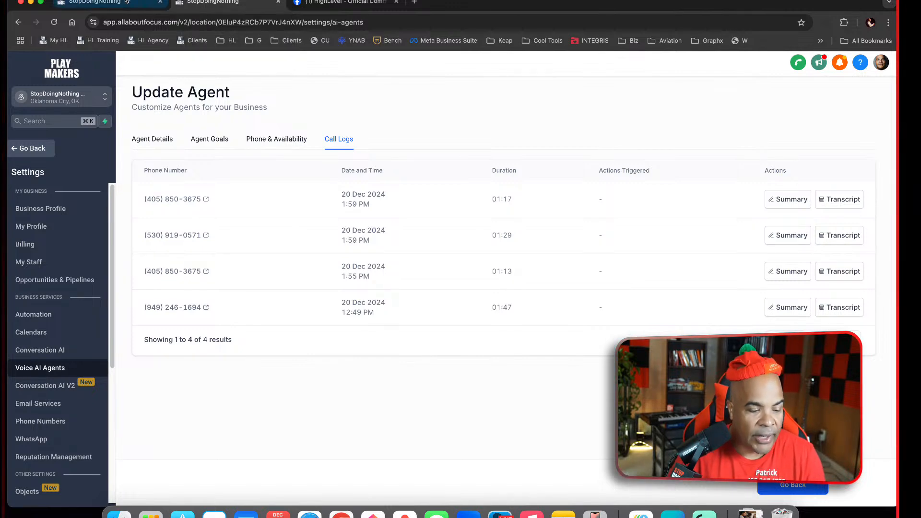
Close the agent's settings page and switch to the PlayMakers Training account's workflow list
click(279, 2)
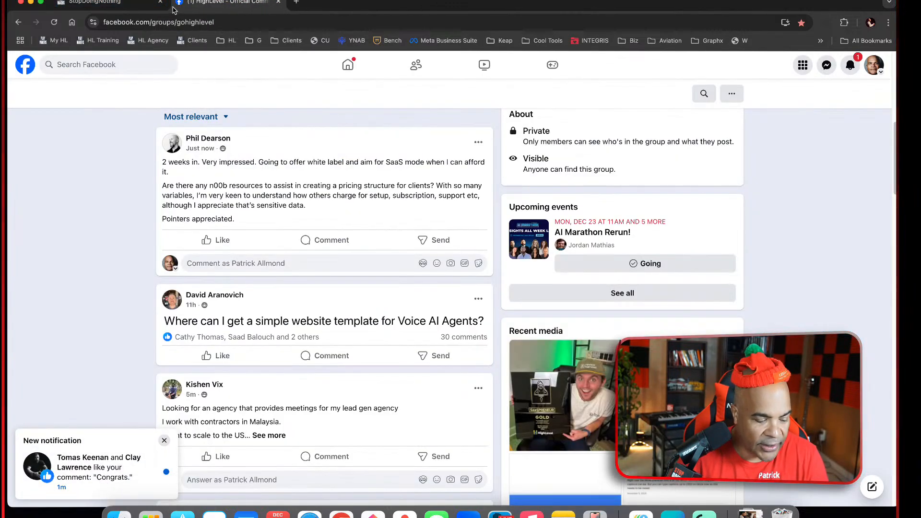
click(112, 3)
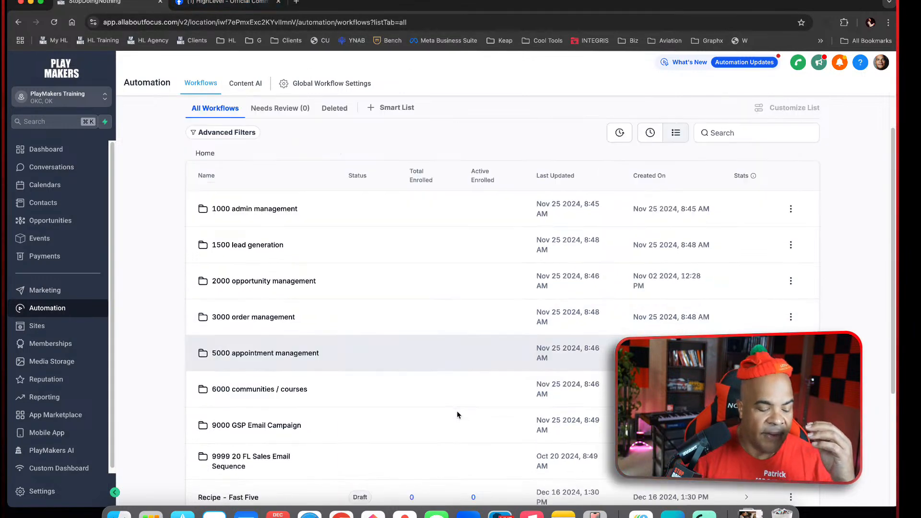
Look over the workflow folders, then check the account's websites and return to its funnels list
scroll(457, 413, down, 3)
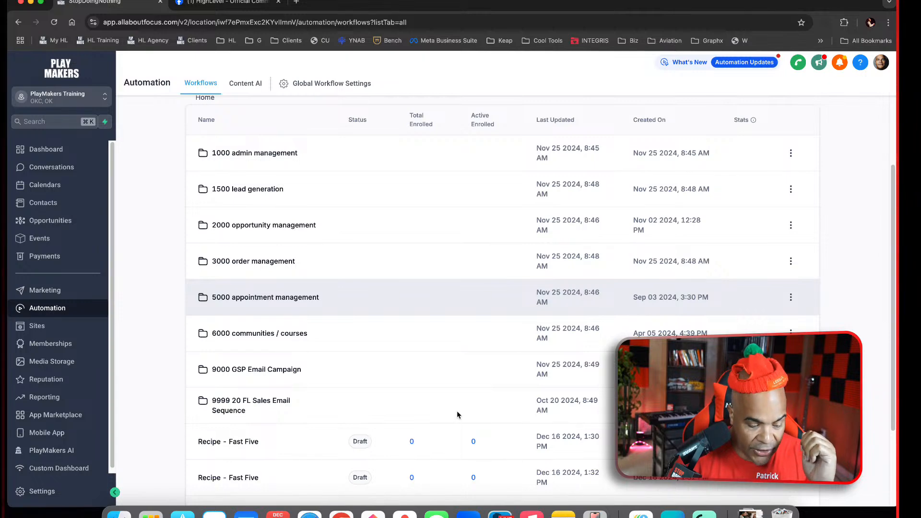
scroll(457, 413, up, 3)
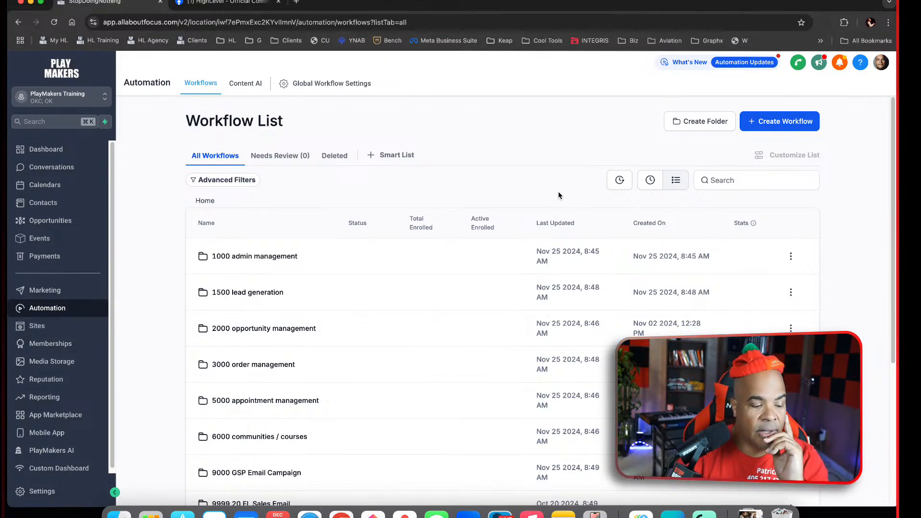
click(74, 325)
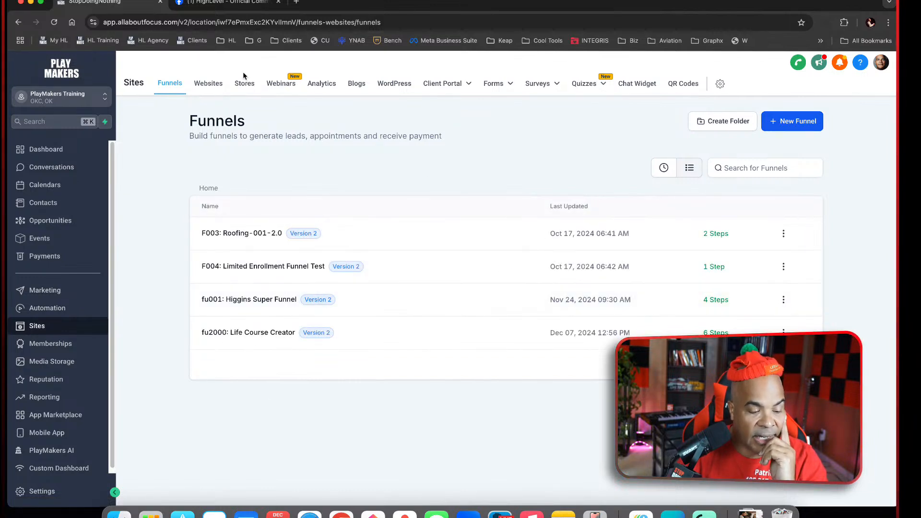
click(213, 87)
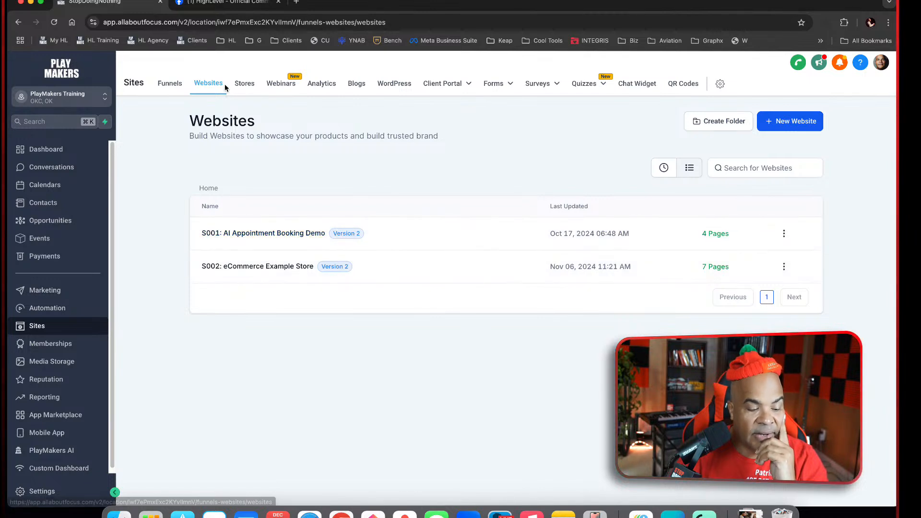
click(173, 88)
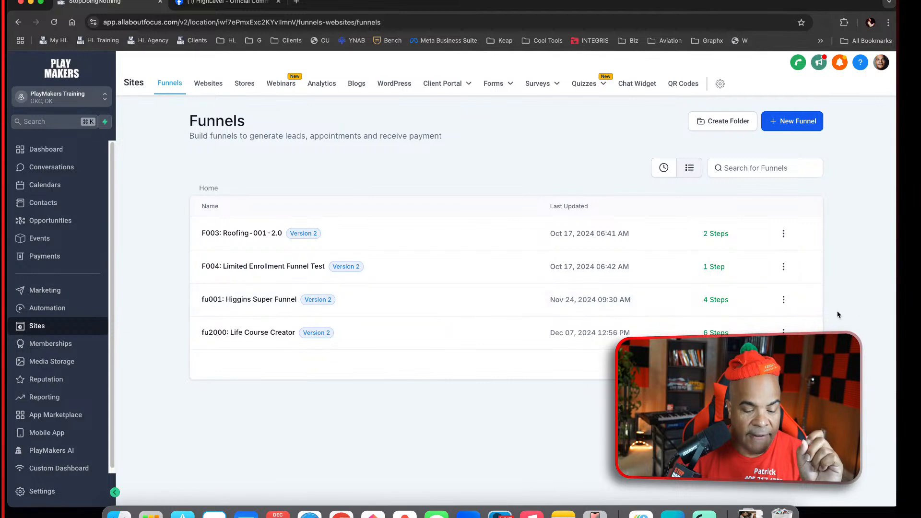
Rename the Higgins funnel as "fu0001: Higgins Super Funnel", save its settings and return to the funnels list
click(784, 300)
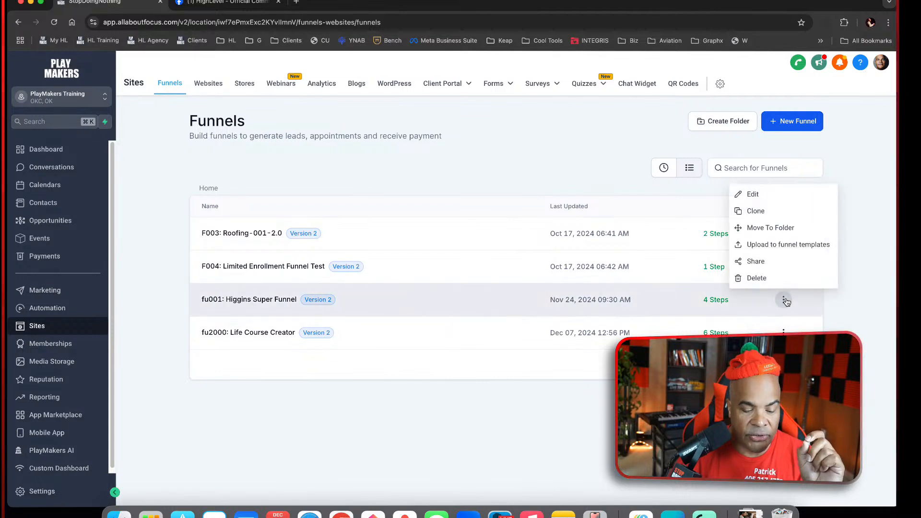
click(775, 197)
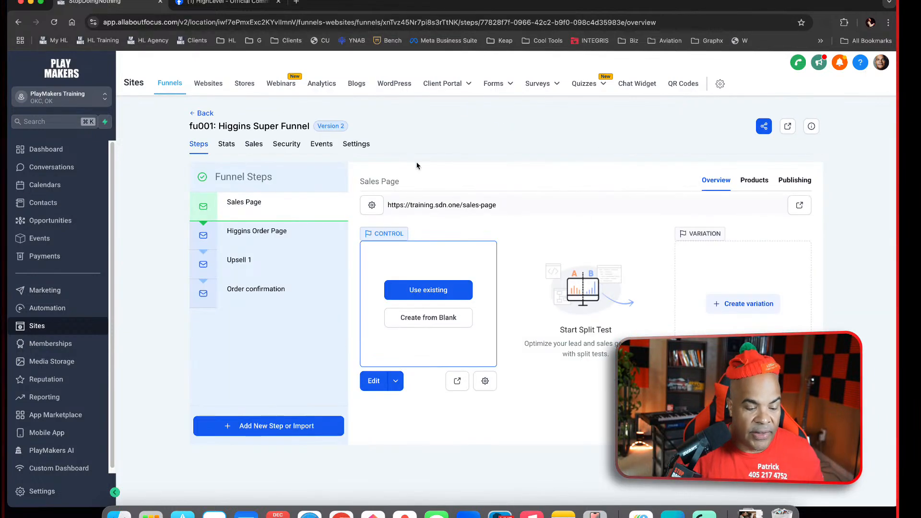
click(356, 144)
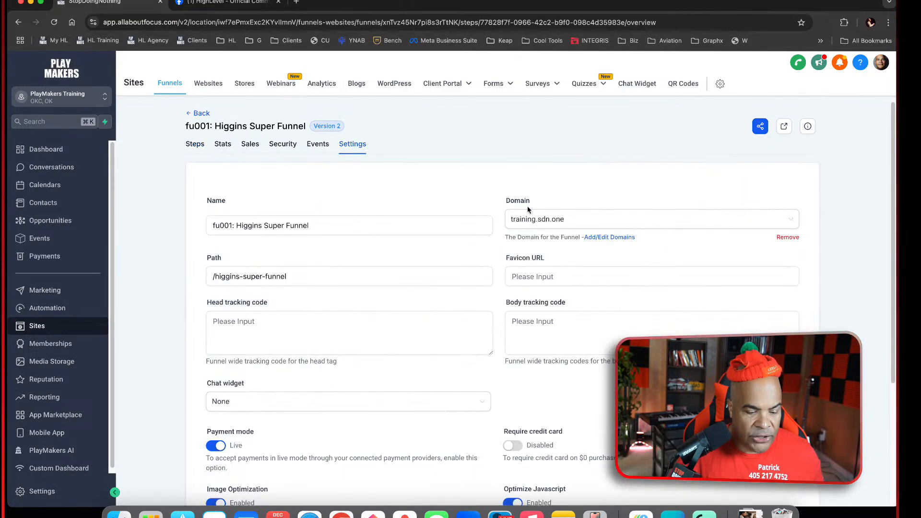
click(217, 223)
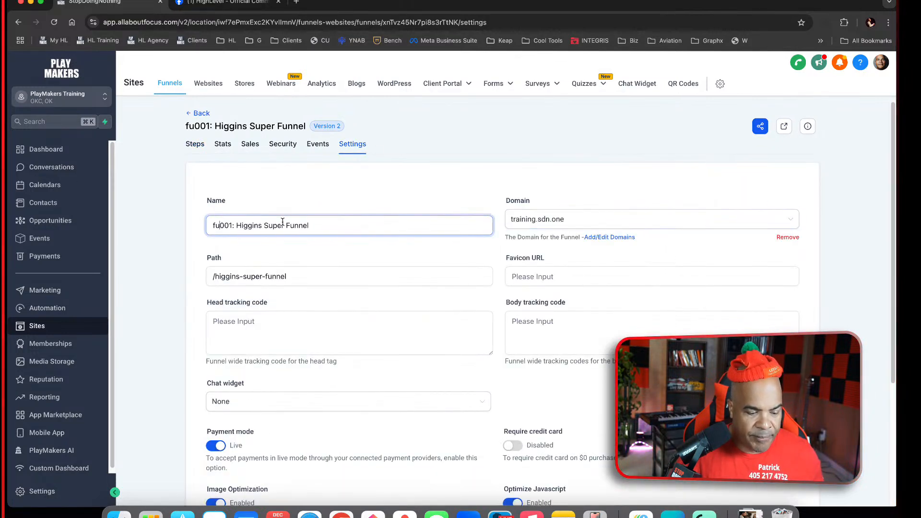
text(0)
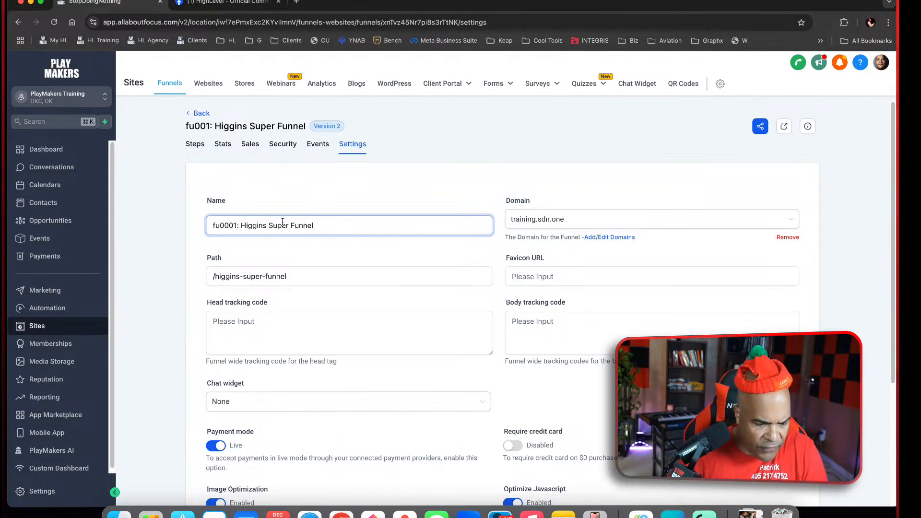
scroll(592, 336, down, 4)
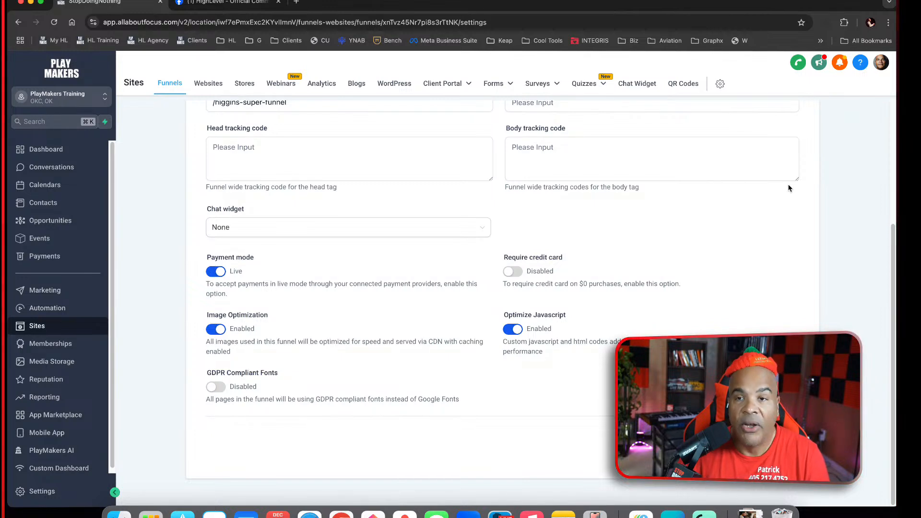
click(781, 441)
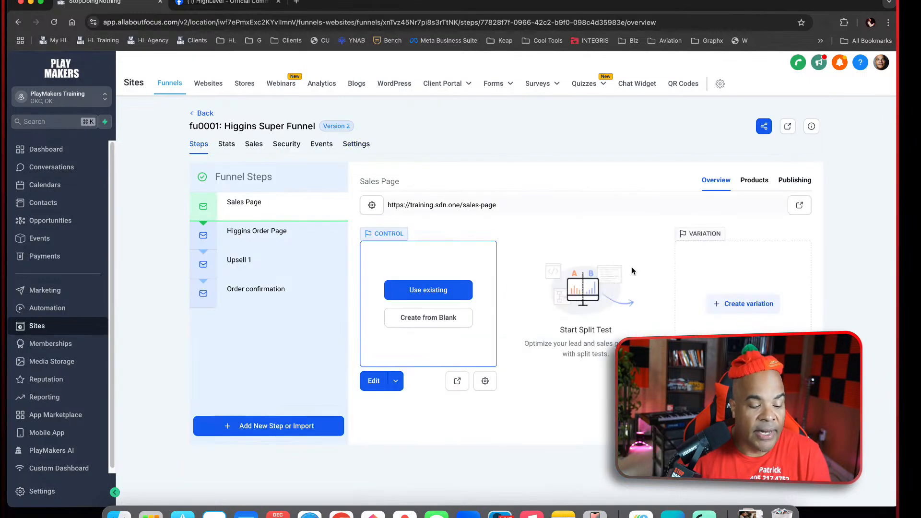
click(201, 114)
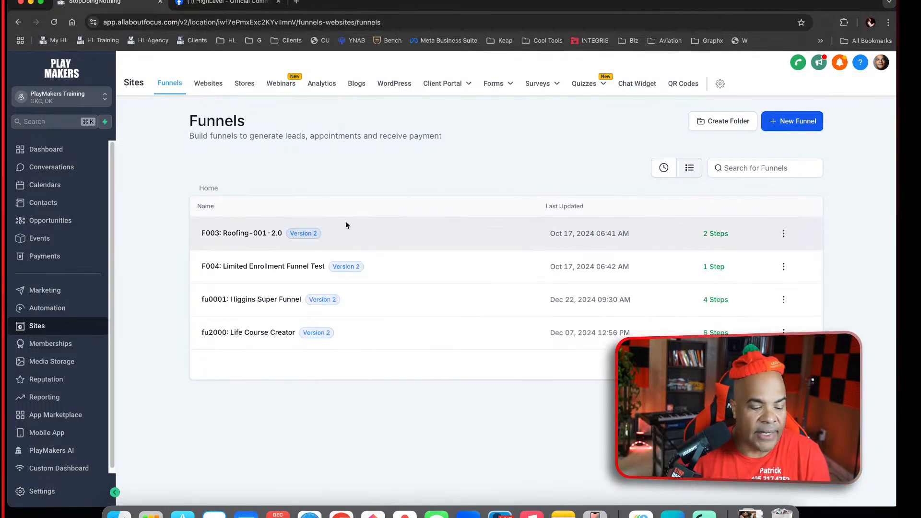
Rename the roofing funnel as "fu0030: Roofing-001-2.0", save its settings and return to the funnels list
click(272, 234)
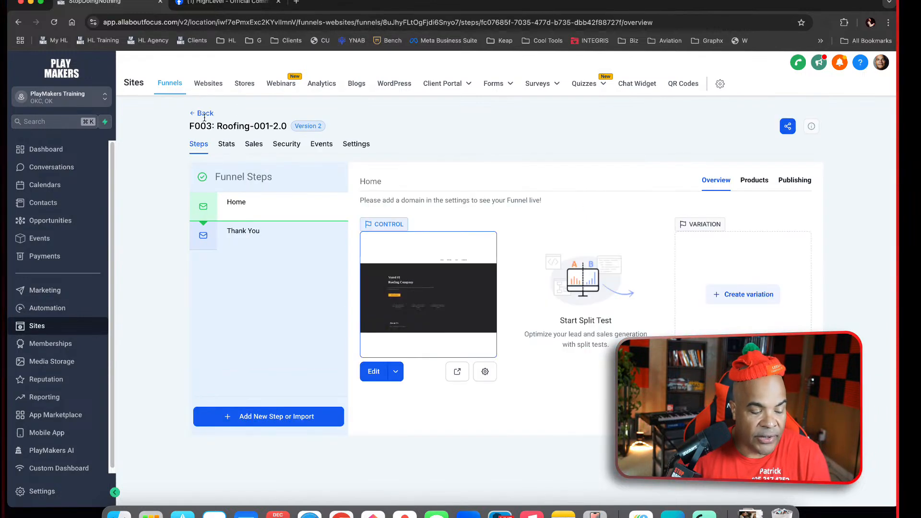
click(372, 145)
click(231, 223)
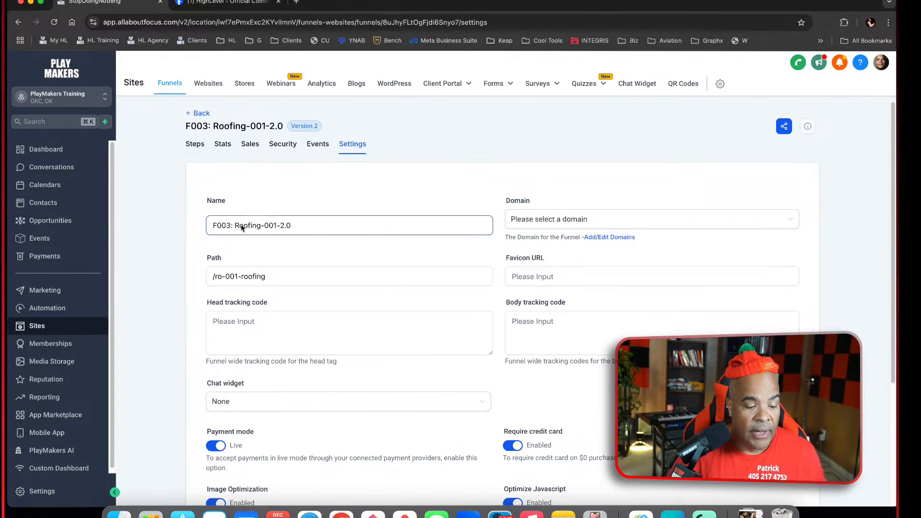
drag(231, 224, 206, 214)
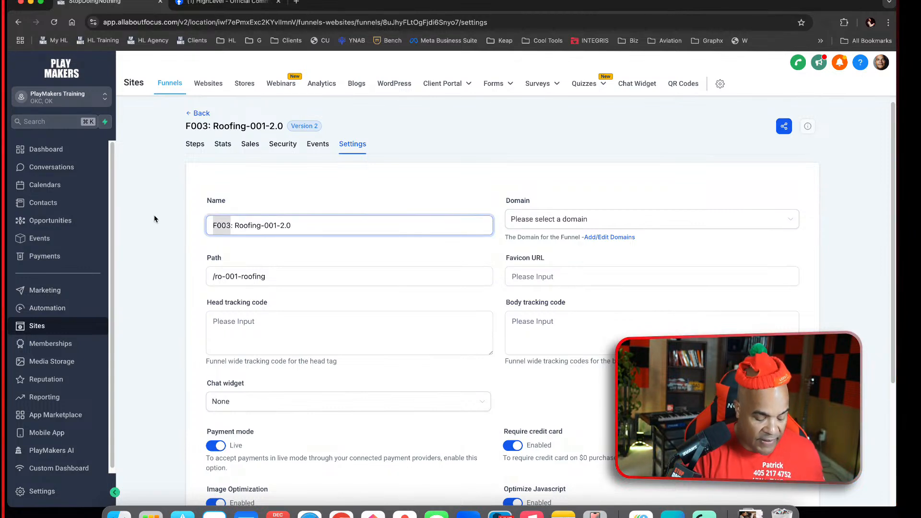
text(fu00)
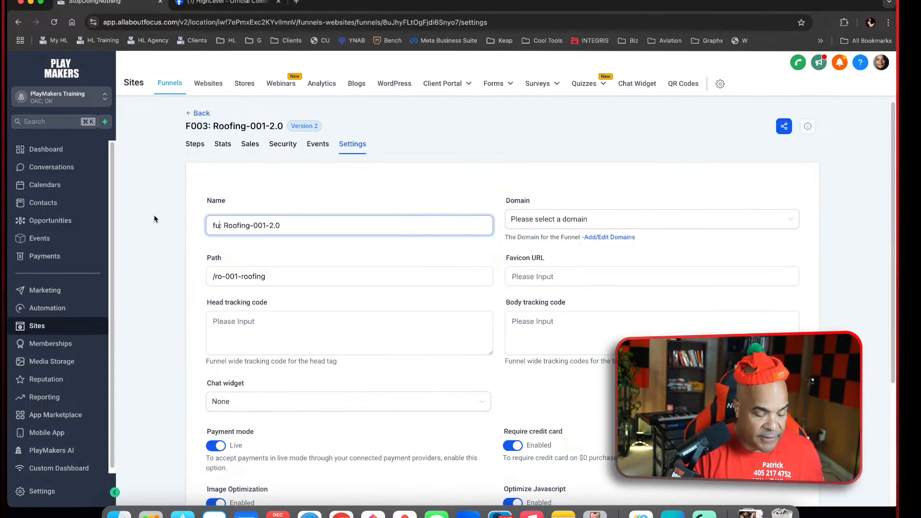
text(30)
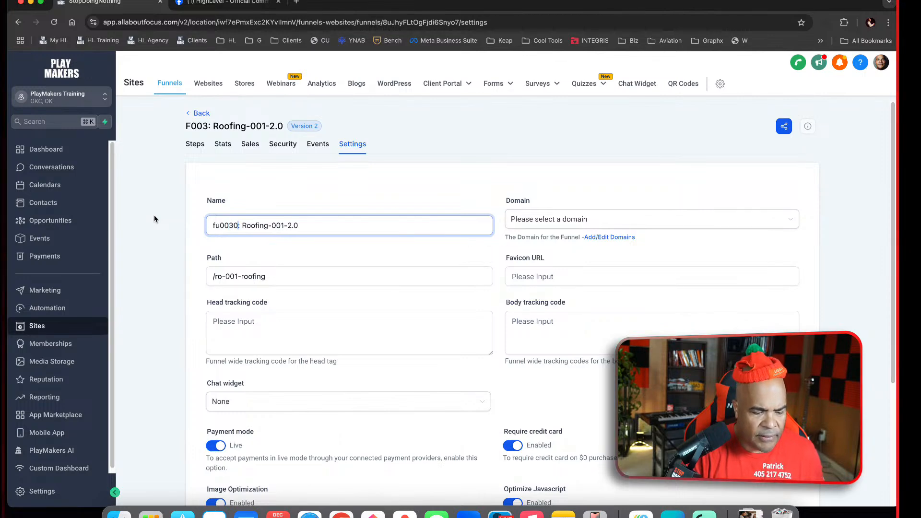
scroll(410, 259, down, 5)
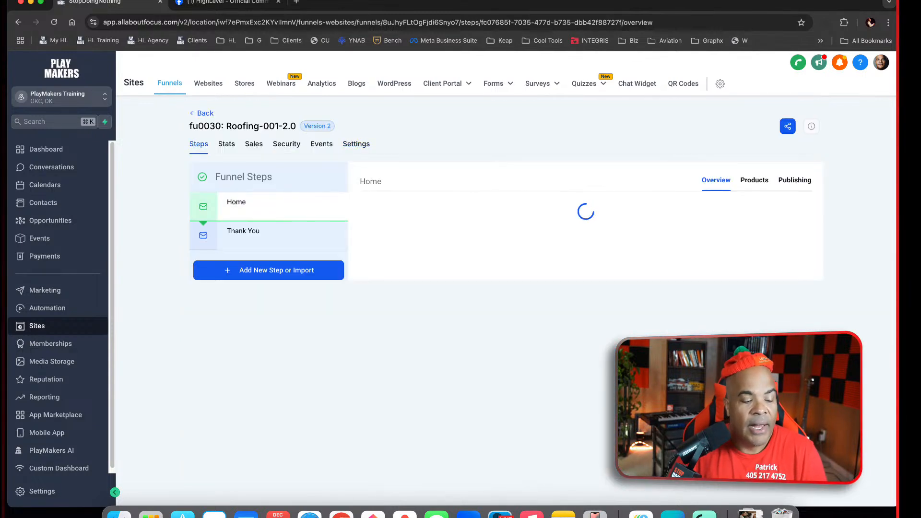
click(204, 113)
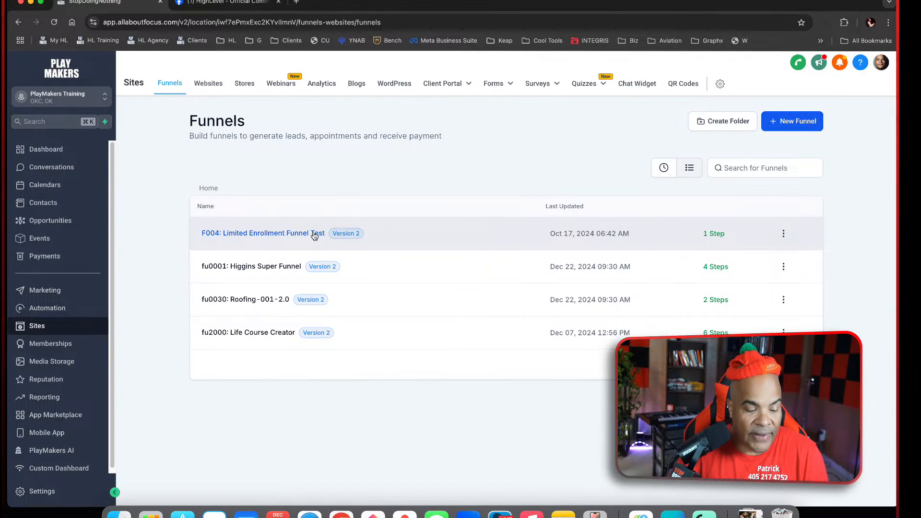
Rename the limited enrollment funnel as "fu0004: Limited Enrollment Funnel Test", save its settings and return to the funnels list
click(314, 234)
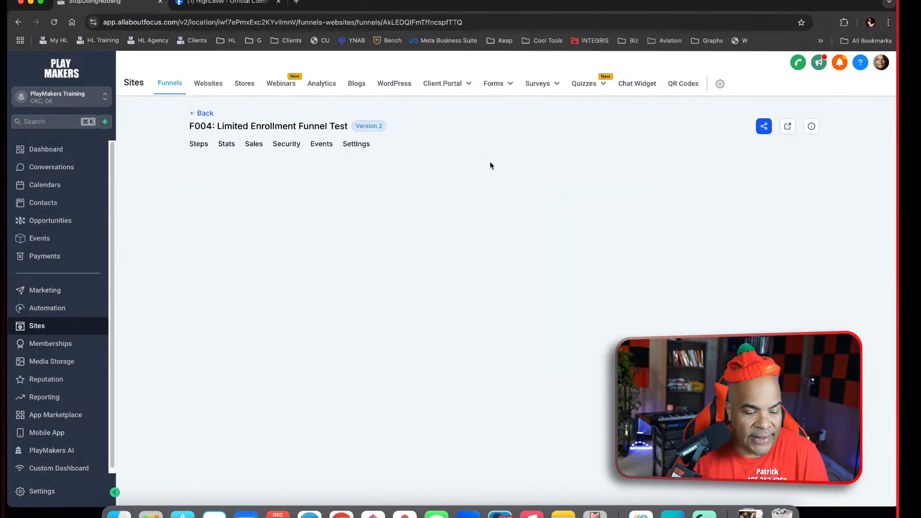
click(355, 145)
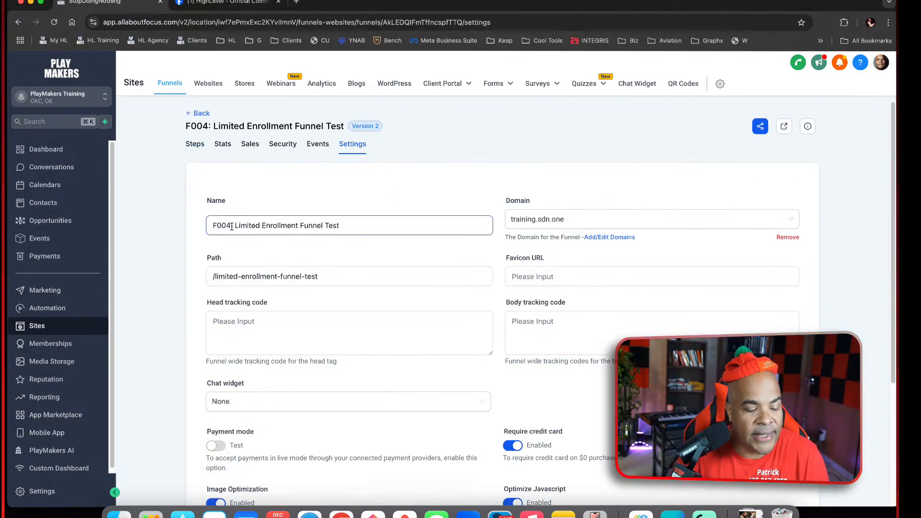
drag(227, 225, 175, 224)
text(fu000)
scroll(371, 259, down, 4)
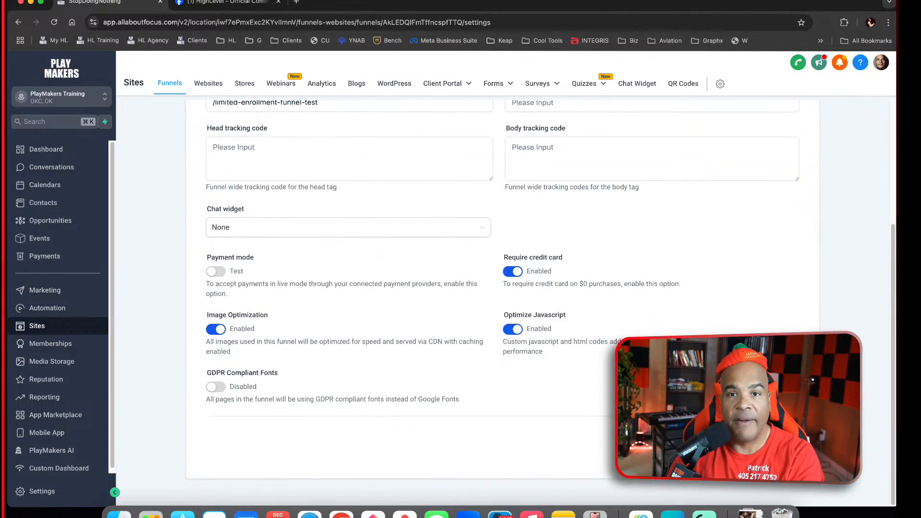
key(super+Left)
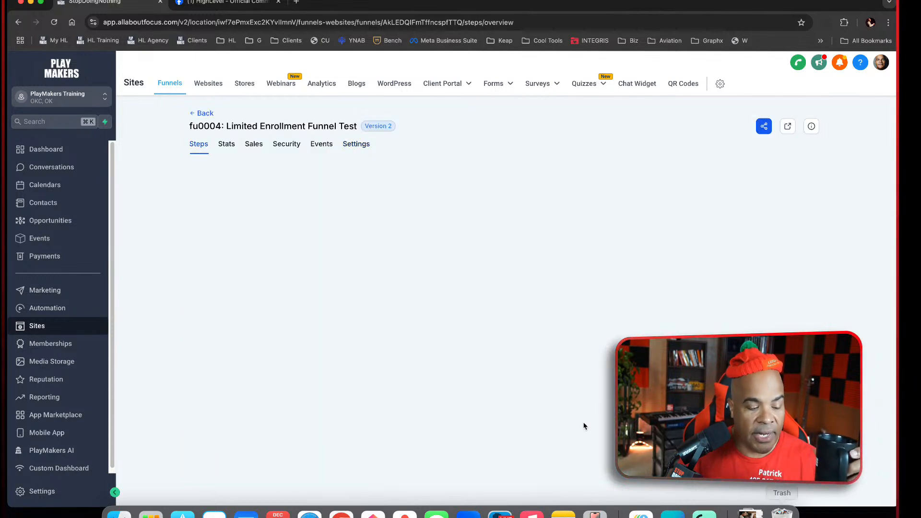
click(211, 113)
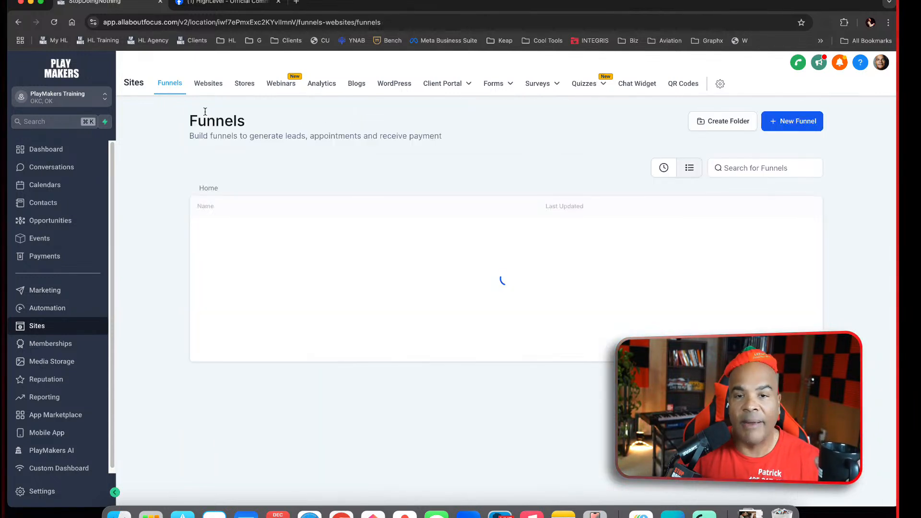
click(412, 209)
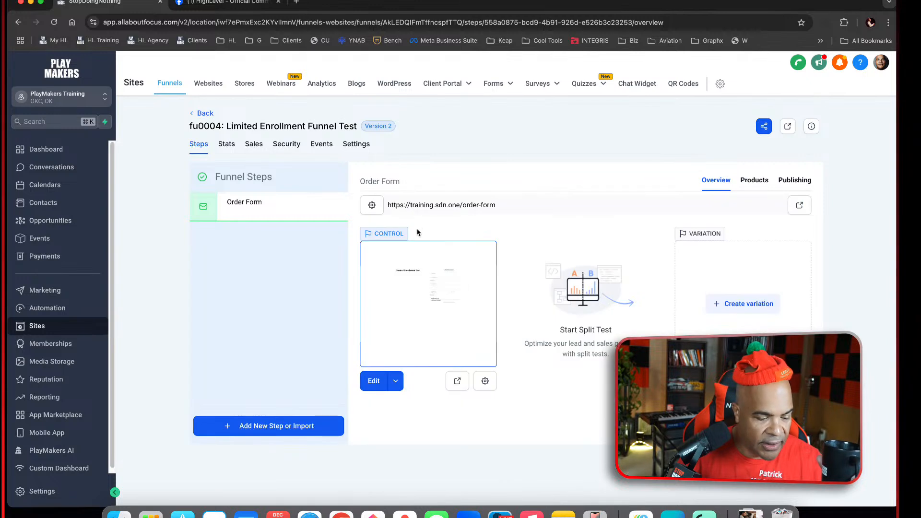
click(208, 114)
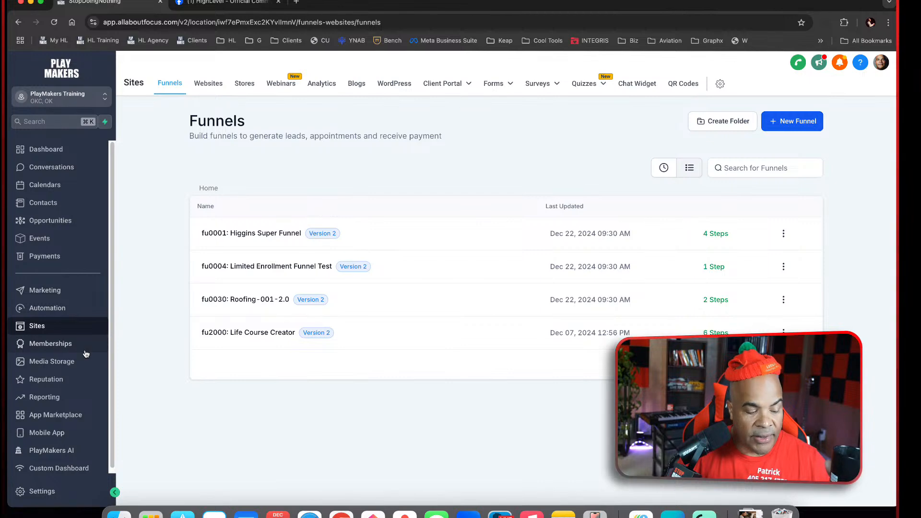
Go to the account's workflow list and open the 2000 opportunity management folder
click(71, 309)
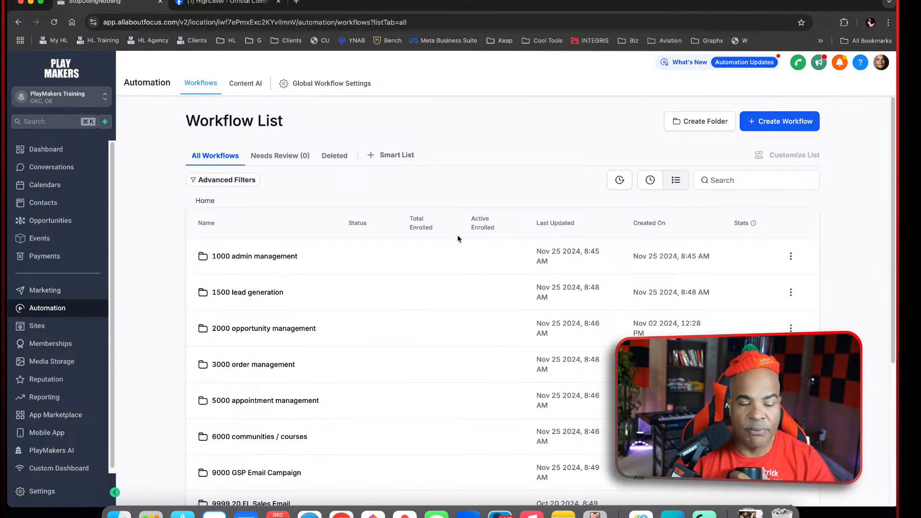
scroll(458, 329, down, 3)
scroll(458, 329, down, 2)
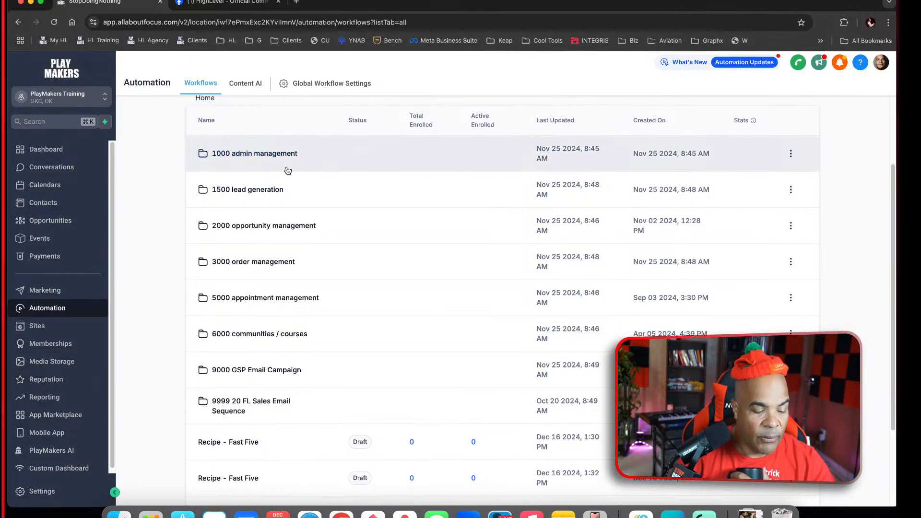
click(266, 229)
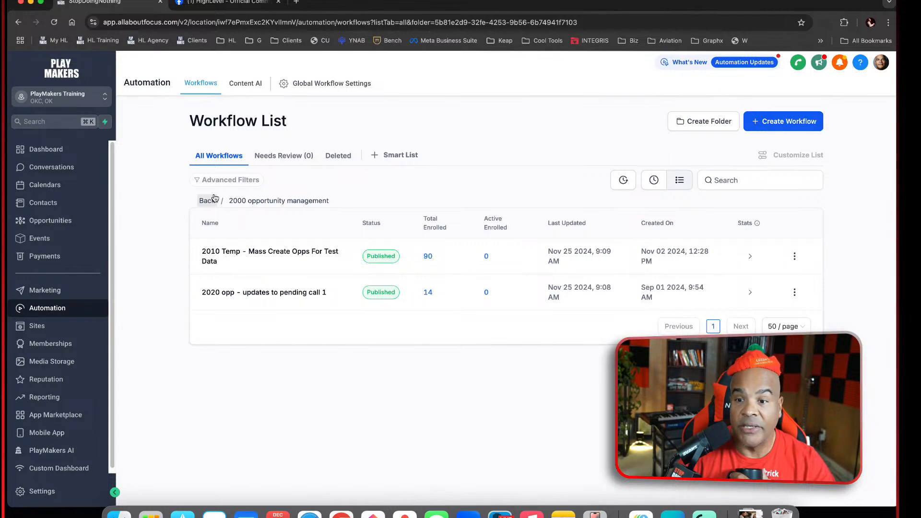
Examine the branches of workflow "2010 Temp - Mass Create Opps For Test Data", then open "2020 opp - updates to pending call 1"
click(327, 254)
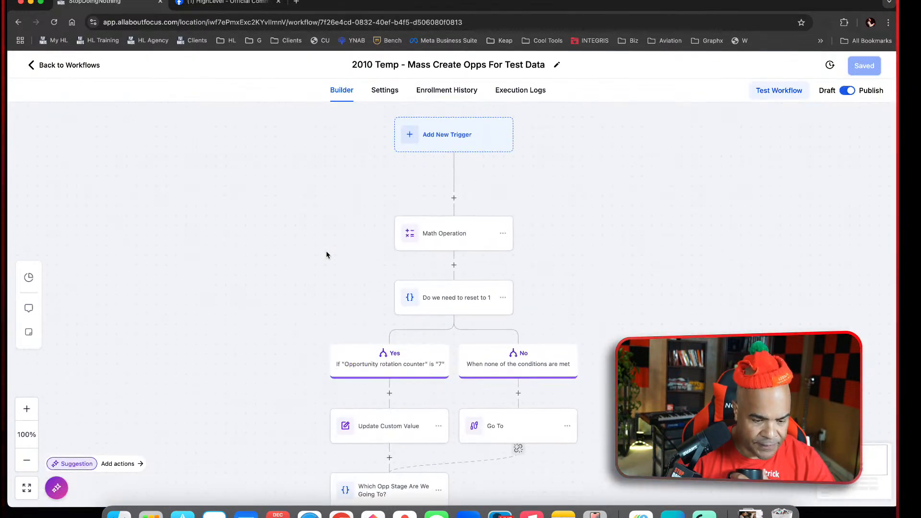
scroll(479, 172, down, 10)
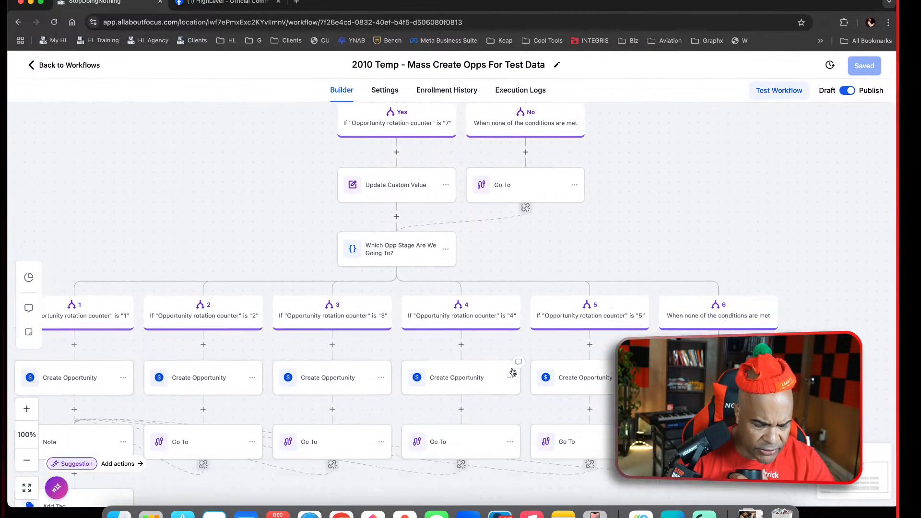
scroll(513, 370, down, 2)
scroll(512, 369, up, 2)
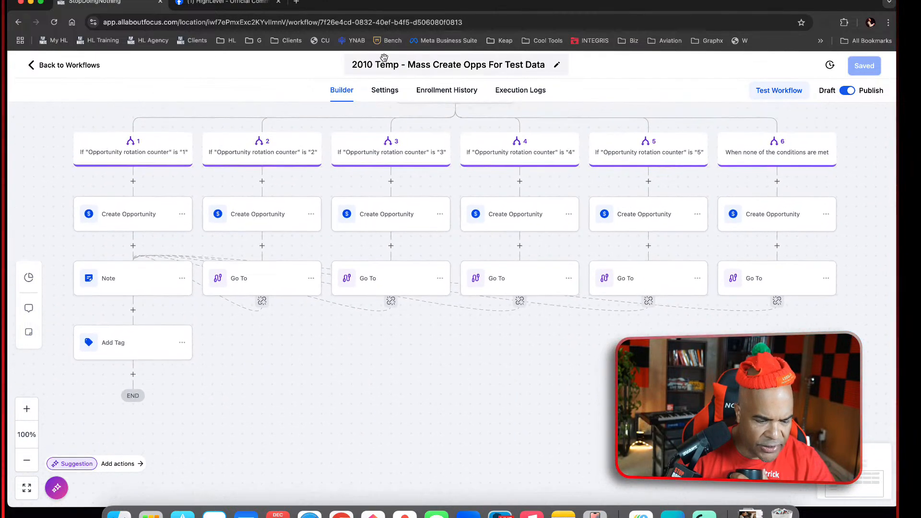
click(75, 66)
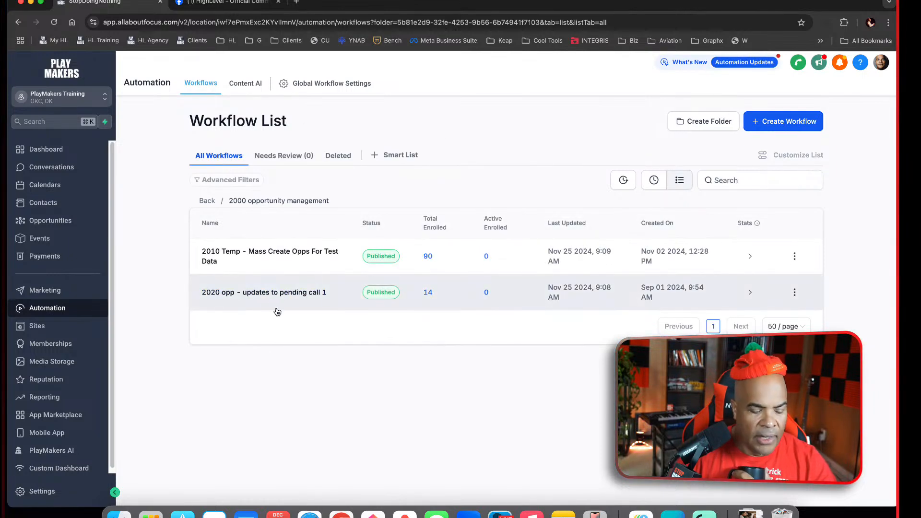
click(276, 291)
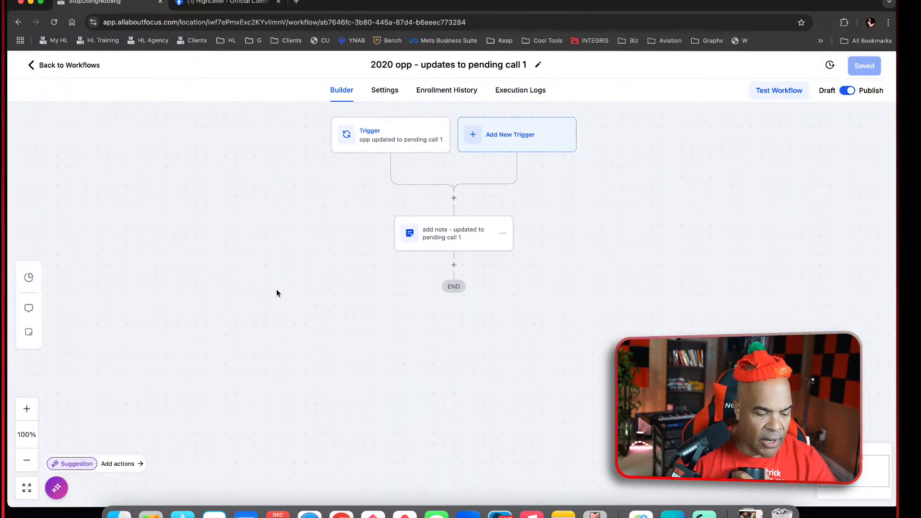
Prefix the note text of the "add note - updated to pending call 1" action with "2020" and discard the edit
click(452, 245)
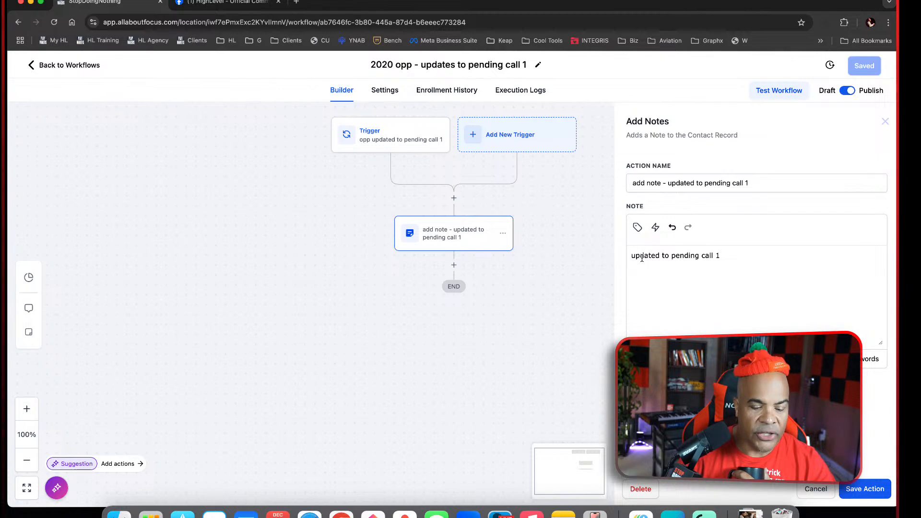
text(2020)
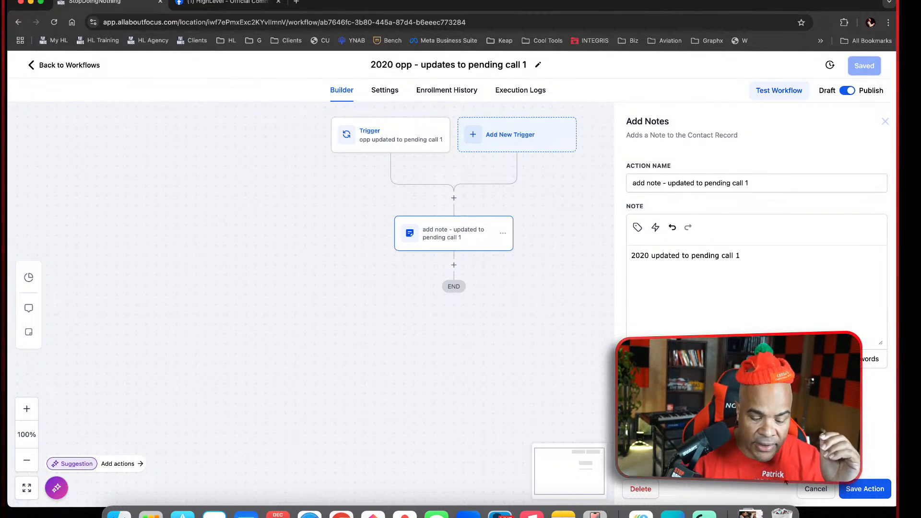
click(817, 489)
Leave the workflow, open the first contact in the contacts list, check its notes and return to the list
click(67, 66)
click(67, 205)
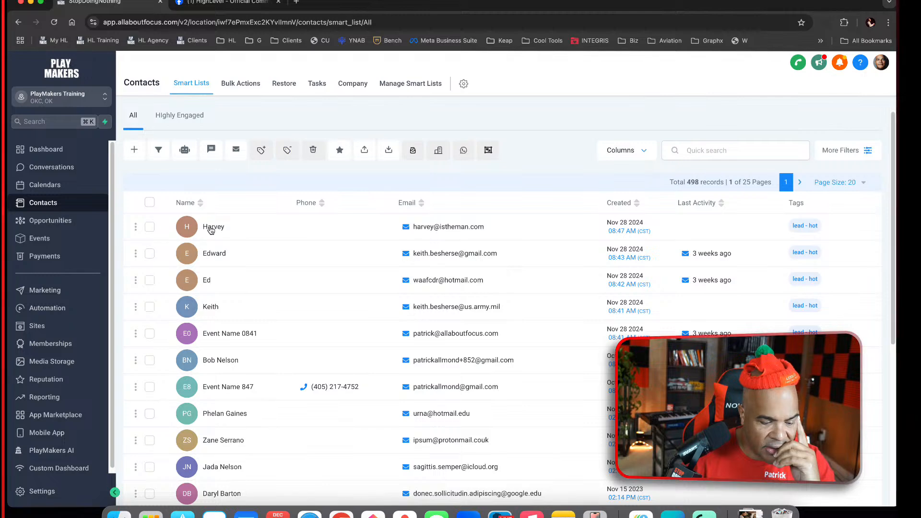
click(211, 229)
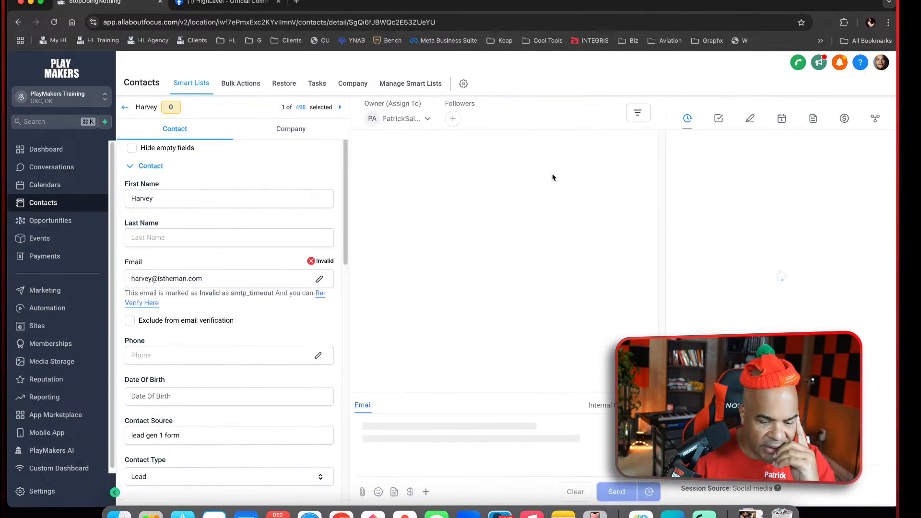
click(750, 119)
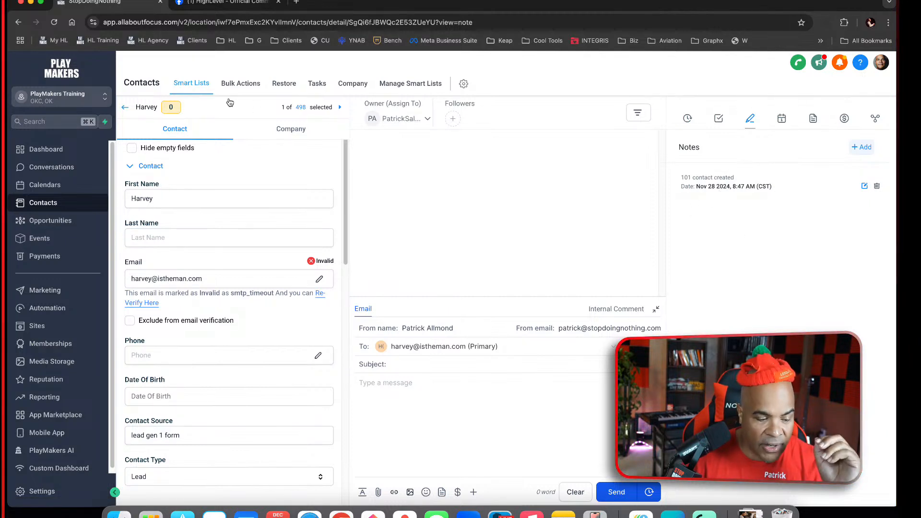
click(133, 110)
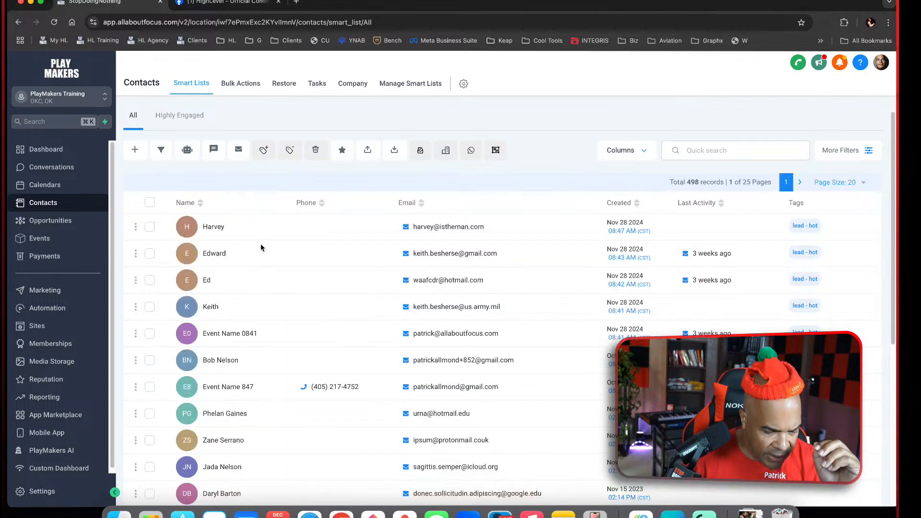
Check the notes of the second, fourth and sixth contacts in the contacts list
click(210, 254)
click(752, 120)
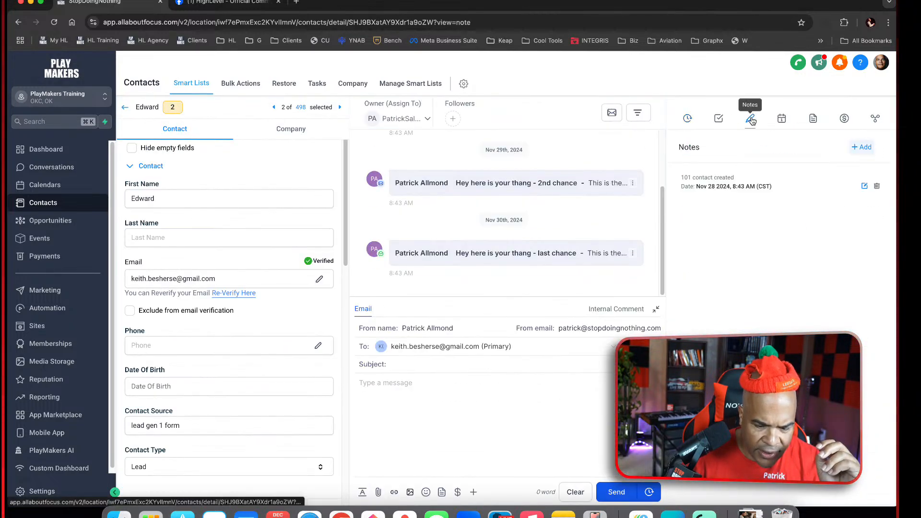
click(124, 109)
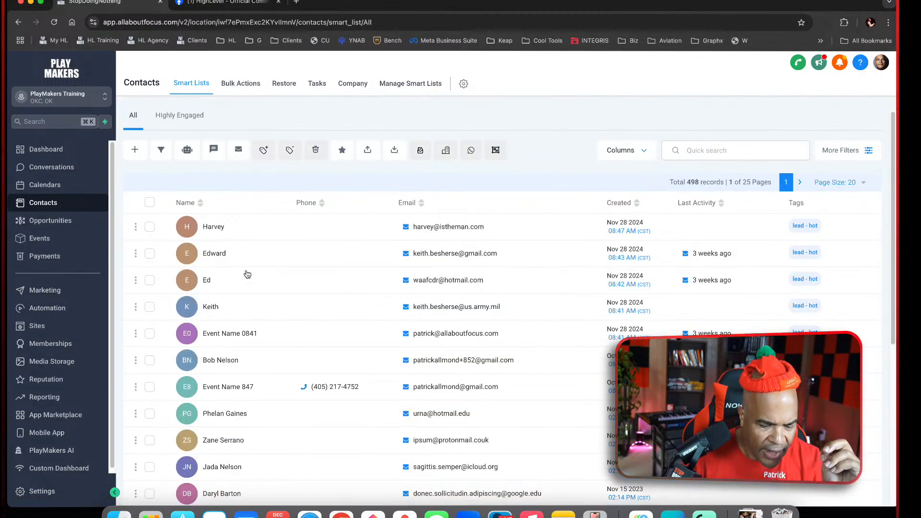
click(209, 313)
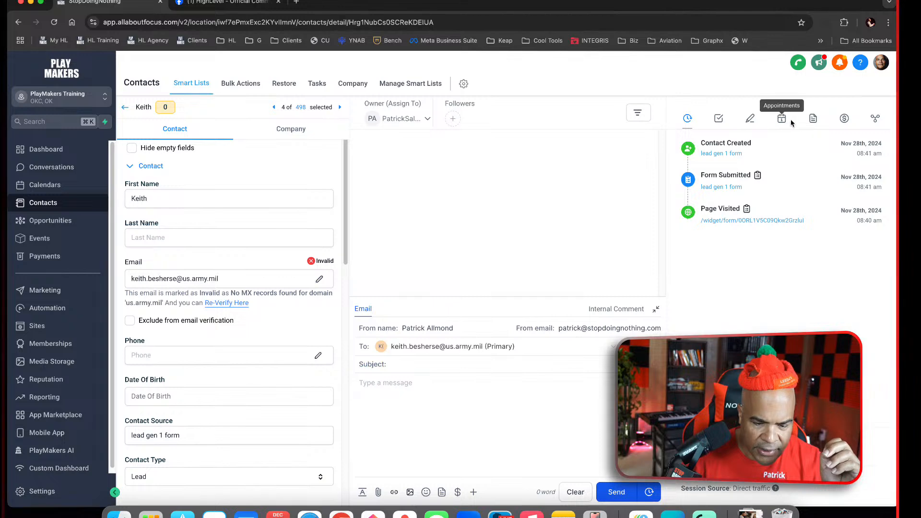
click(749, 120)
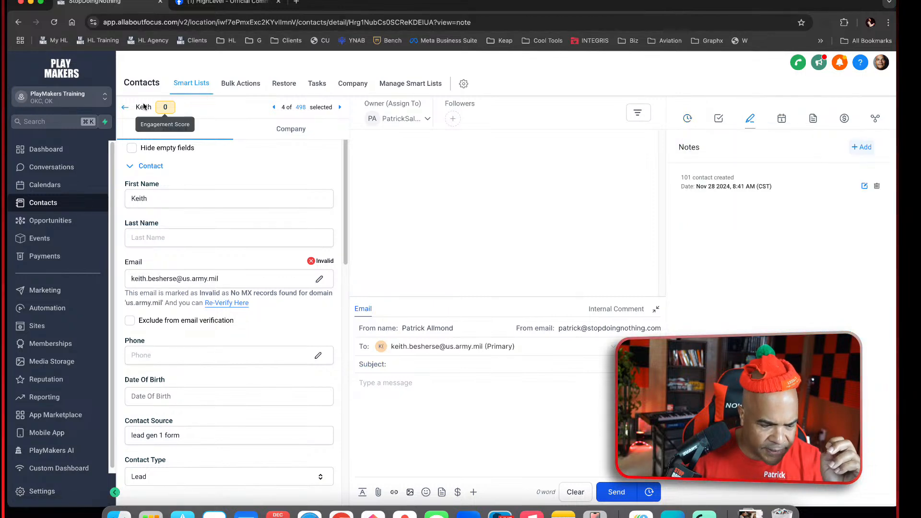
click(123, 108)
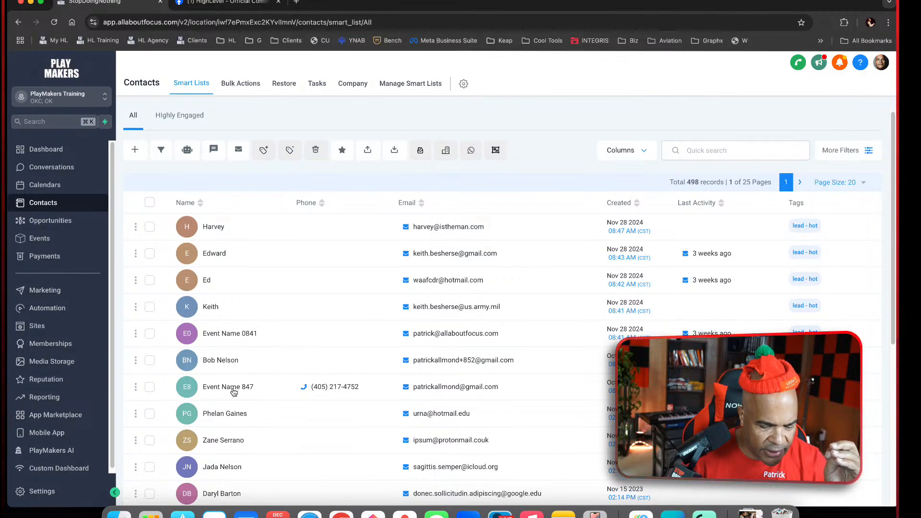
click(231, 366)
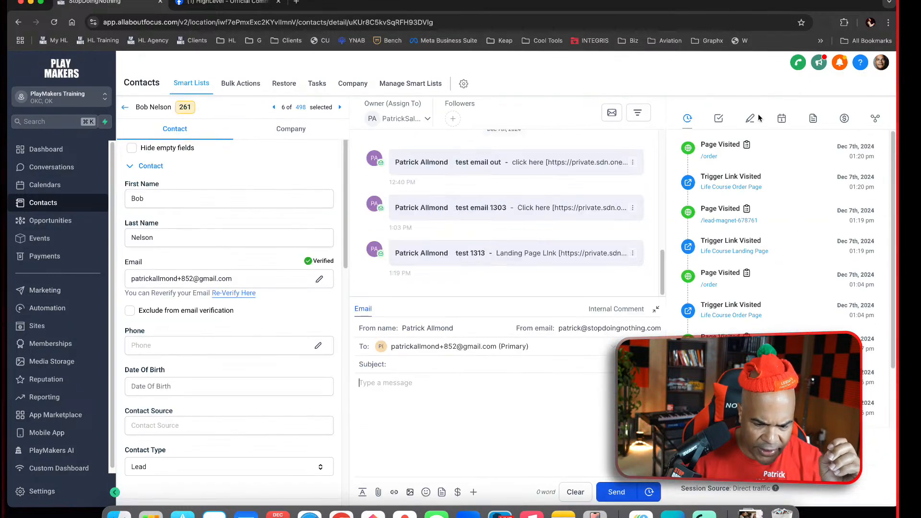
click(752, 119)
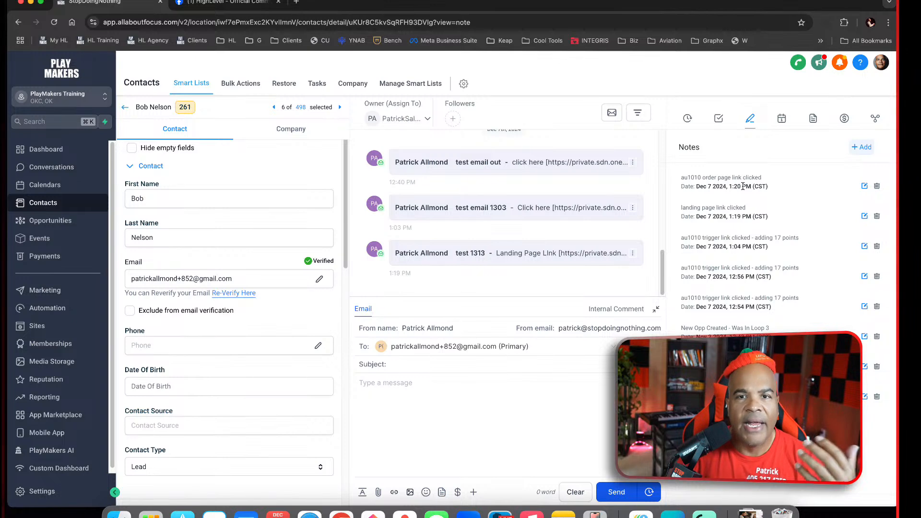
Go to the workflow list, look inside the 1000 admin management folder and return to the top level
click(47, 308)
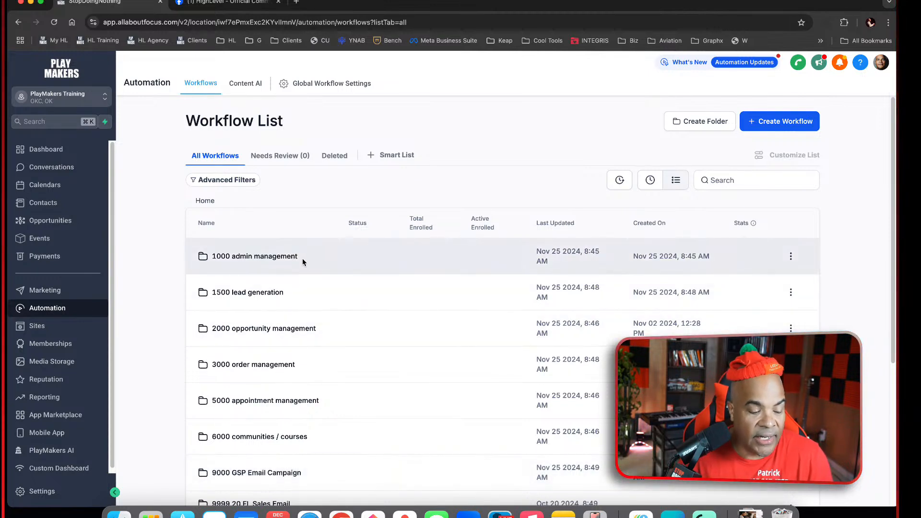
click(289, 258)
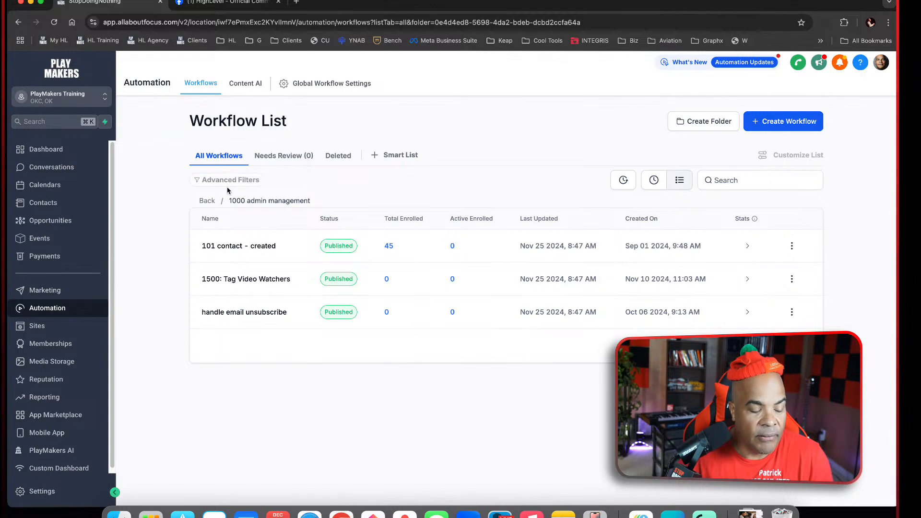
click(210, 201)
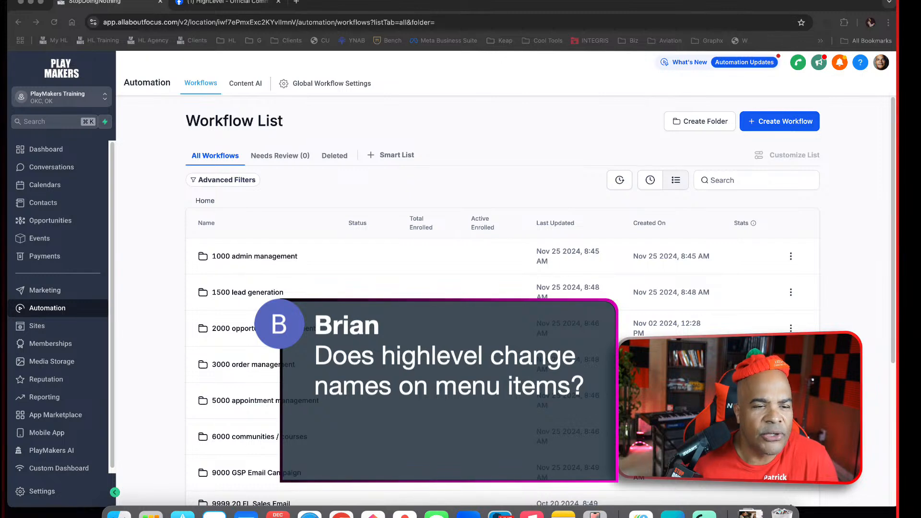
Open the PlayMakers AI custom page, preview and dismiss its "Watch this first!" video, and browse its list of content tools
click(59, 240)
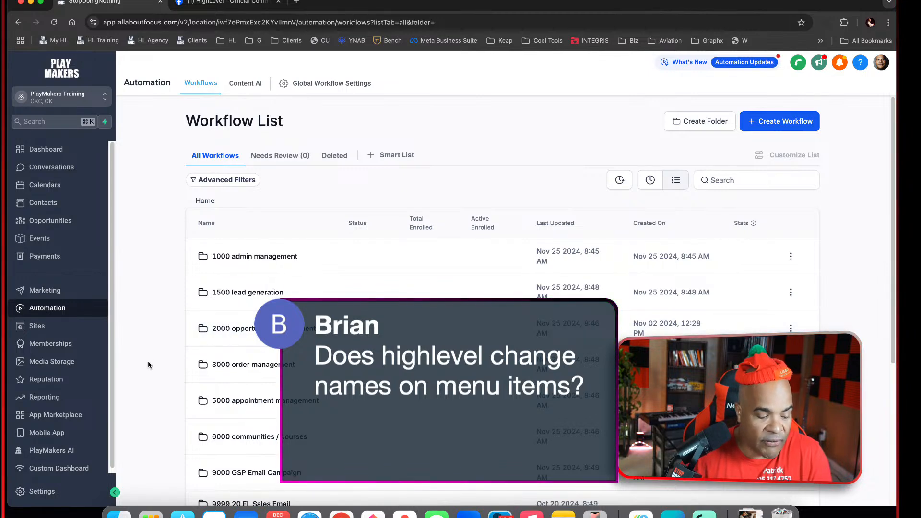
scroll(106, 441, down, 1)
click(59, 448)
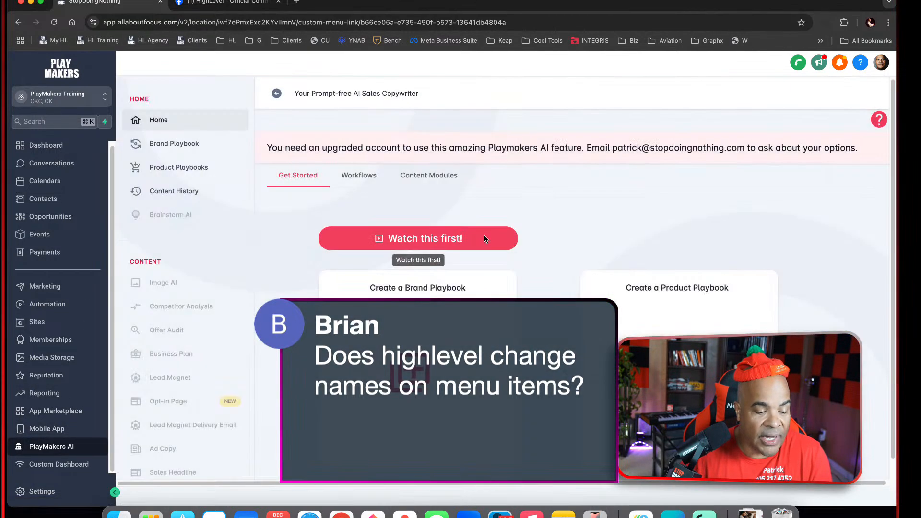
click(418, 239)
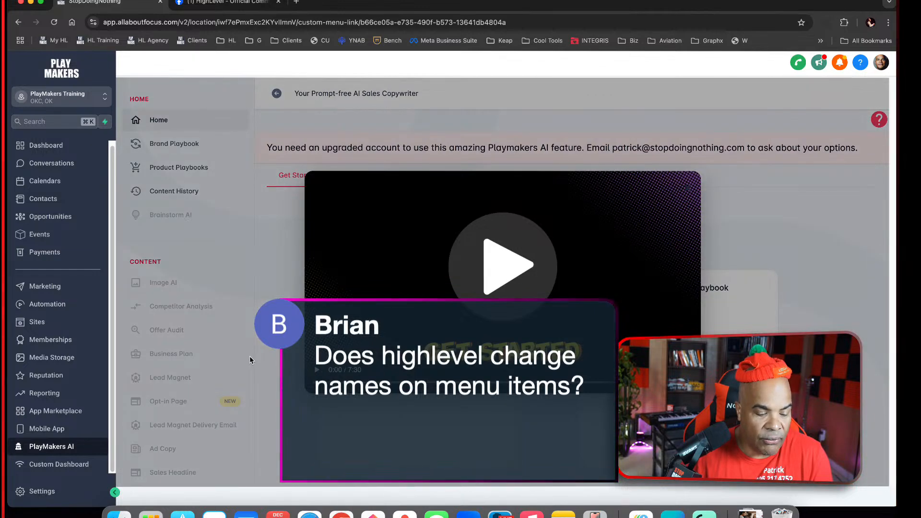
click(250, 357)
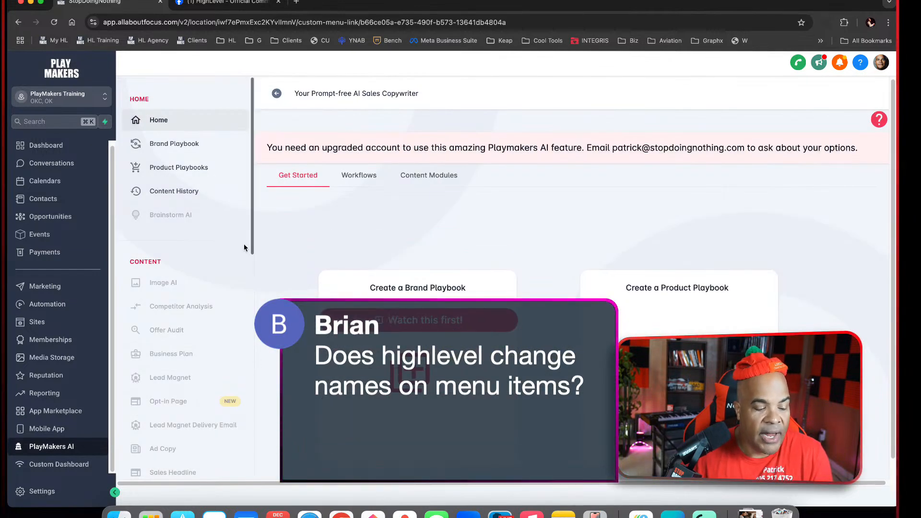
scroll(221, 298, down, 15)
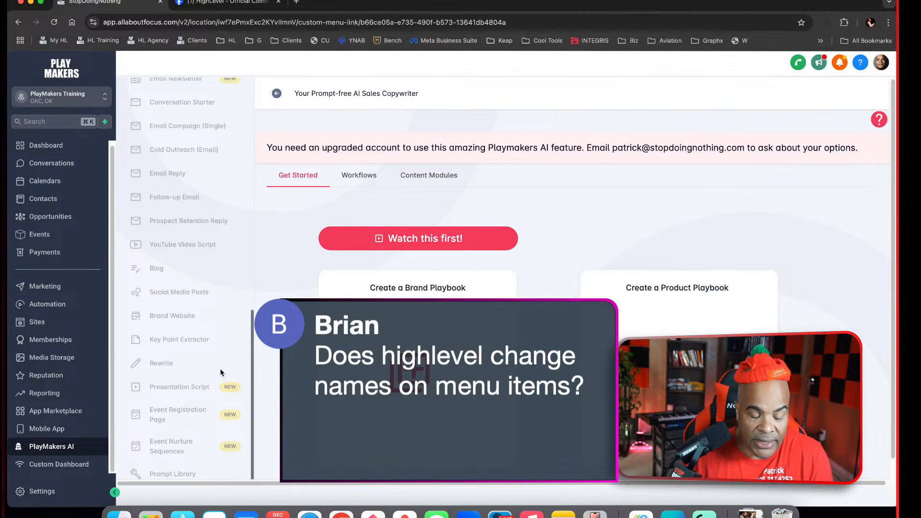
scroll(220, 322, up, 15)
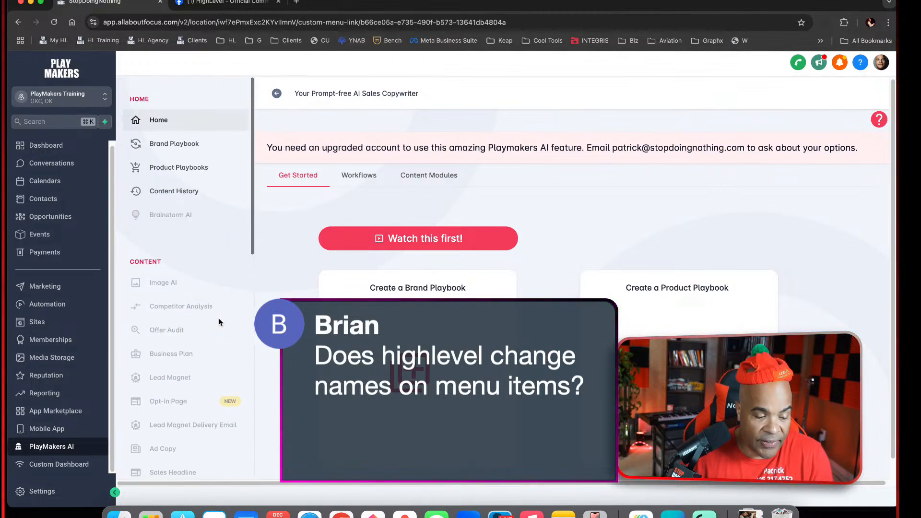
Open the Custom Dashboard page and look through the StopDoingNothing Media Overview report
click(56, 464)
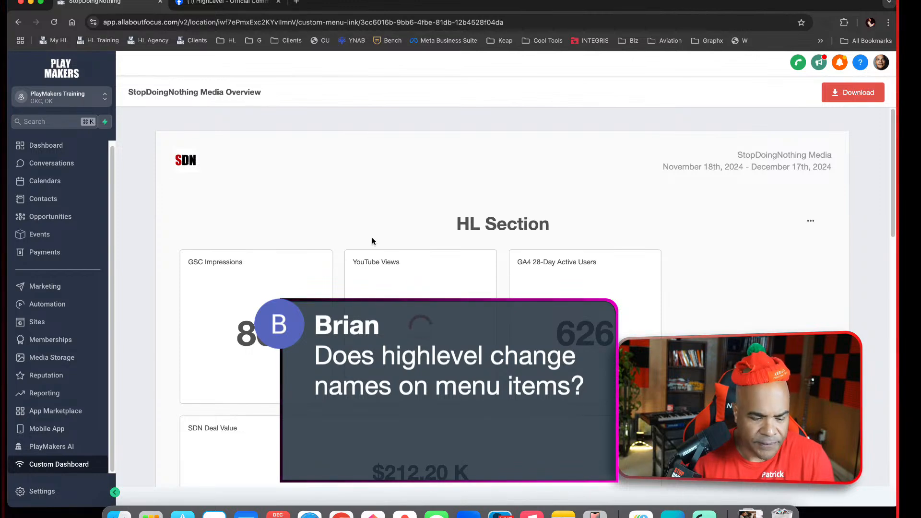
scroll(376, 243, down, 6)
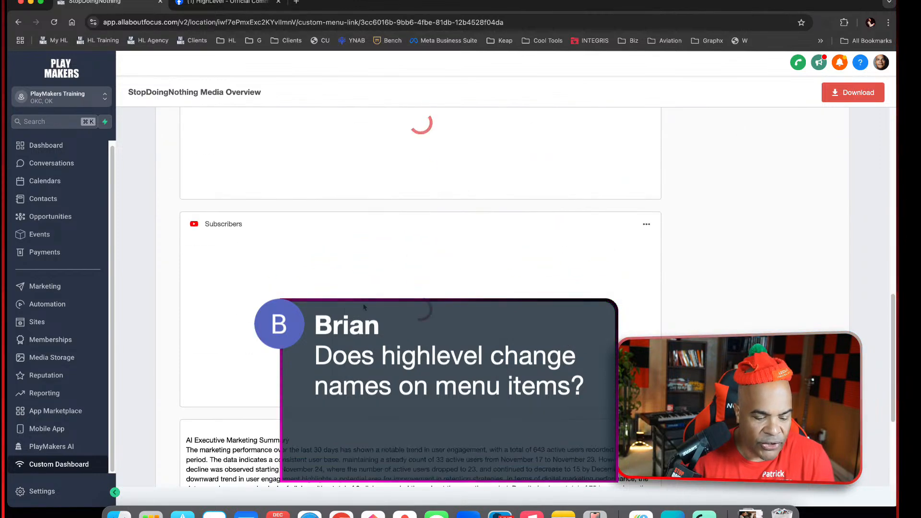
scroll(364, 307, down, 7)
scroll(364, 307, up, 2)
scroll(363, 307, up, 10)
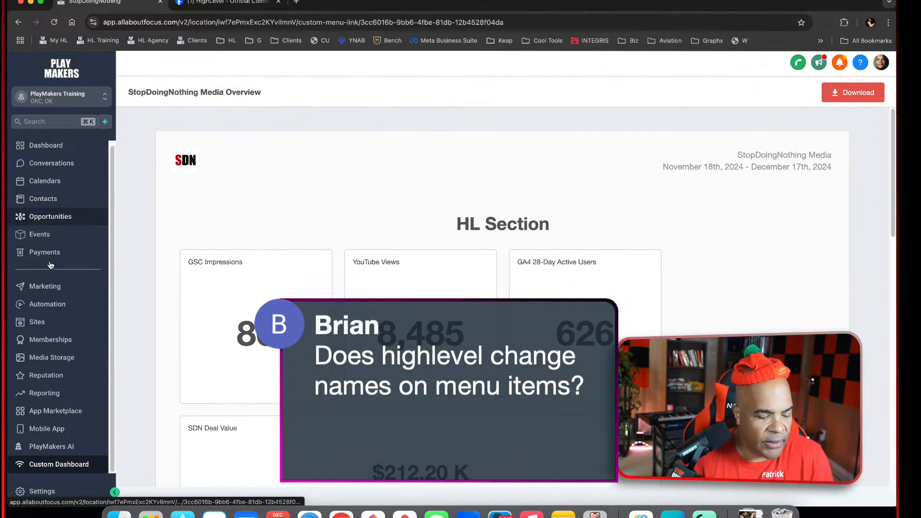
Visit the Marketing section, and look through the account's settings list and Business Profile settings
click(52, 286)
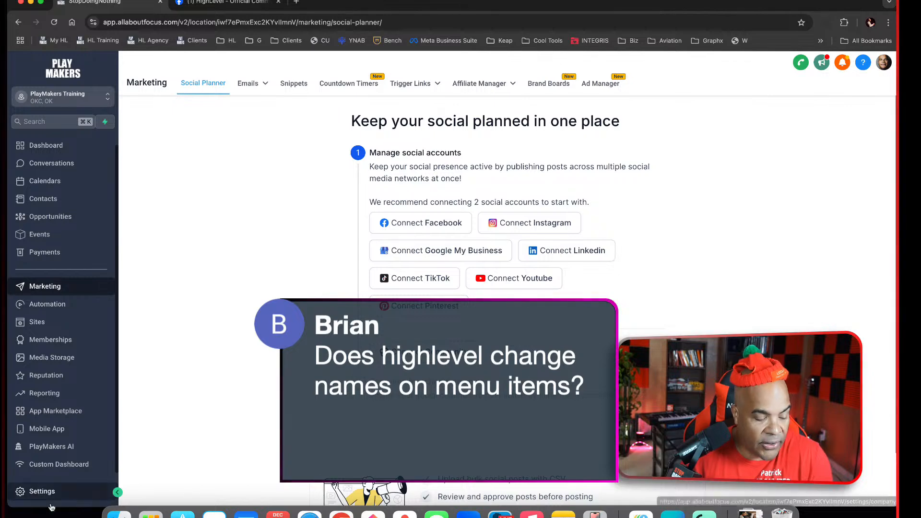
click(62, 494)
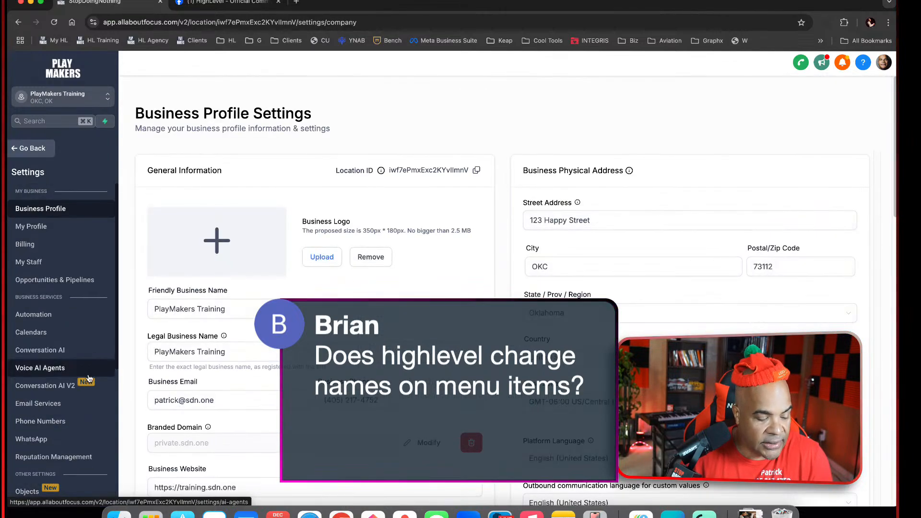
scroll(89, 379, down, 5)
scroll(67, 432, up, 5)
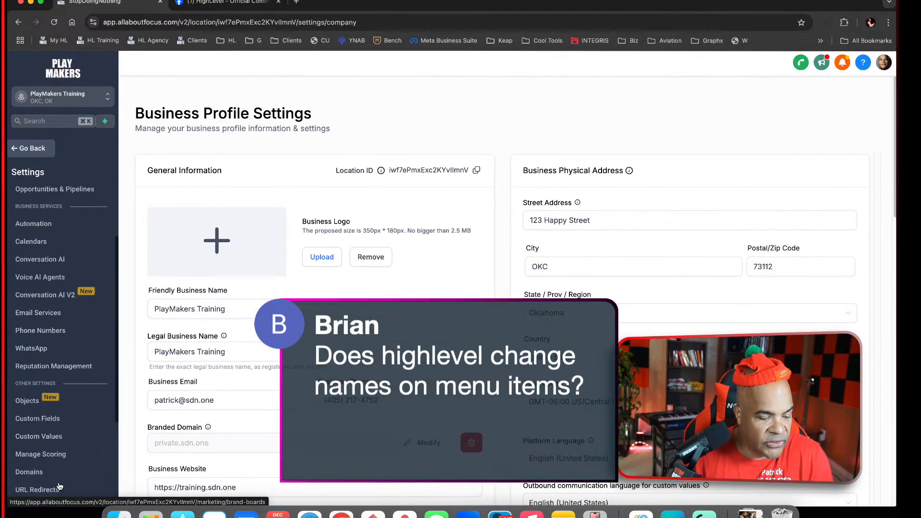
scroll(173, 342, down, 12)
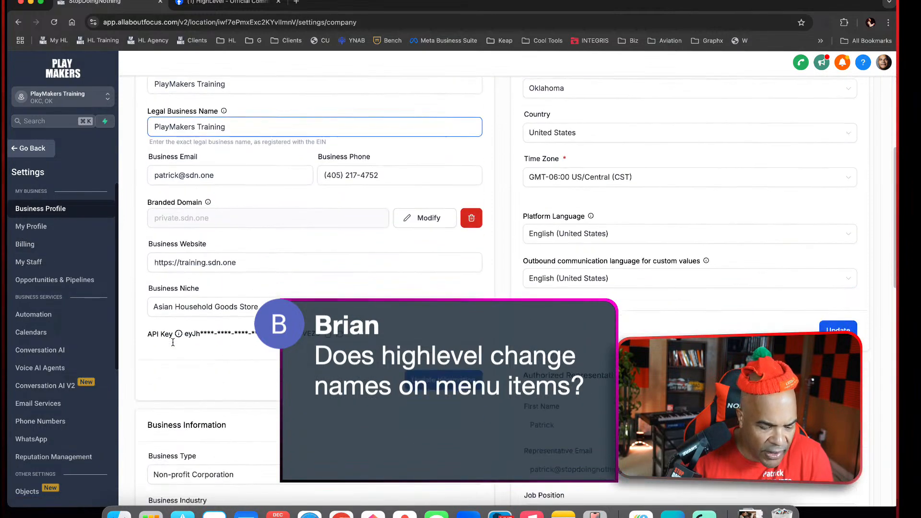
scroll(173, 342, down, 10)
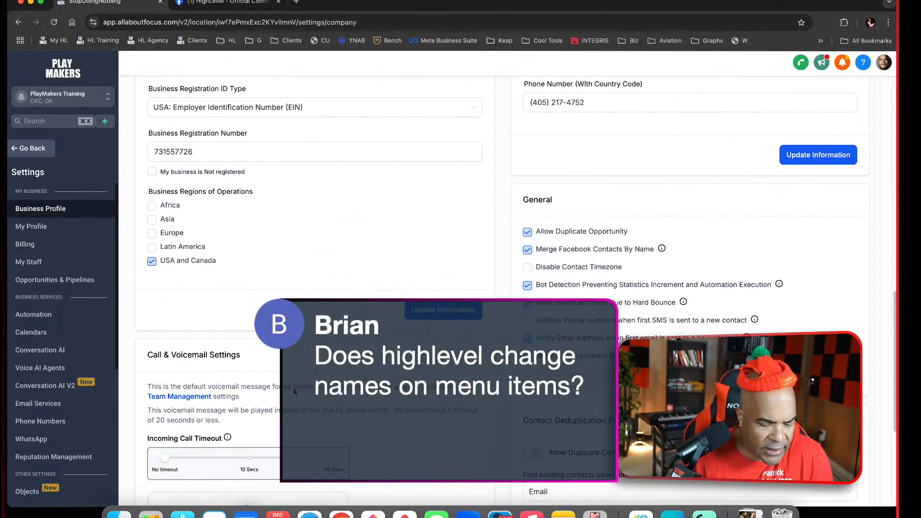
scroll(293, 389, up, 10)
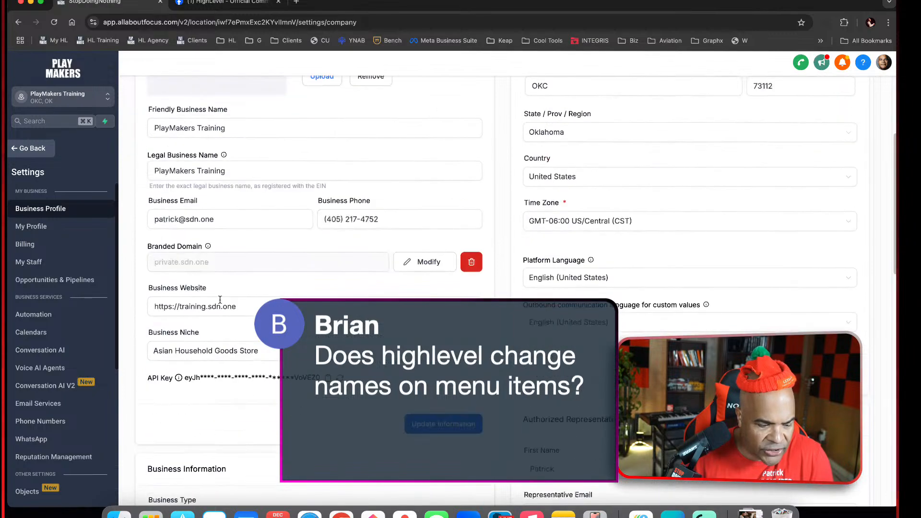
Look through the My Profile settings down to the weekly availability hours and return to the Business Profile settings
click(56, 232)
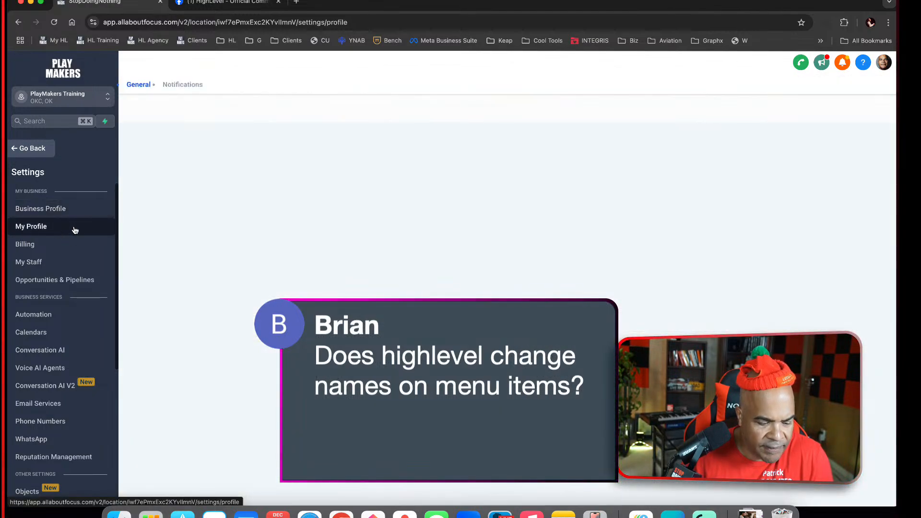
scroll(444, 379, down, 3)
scroll(442, 377, down, 5)
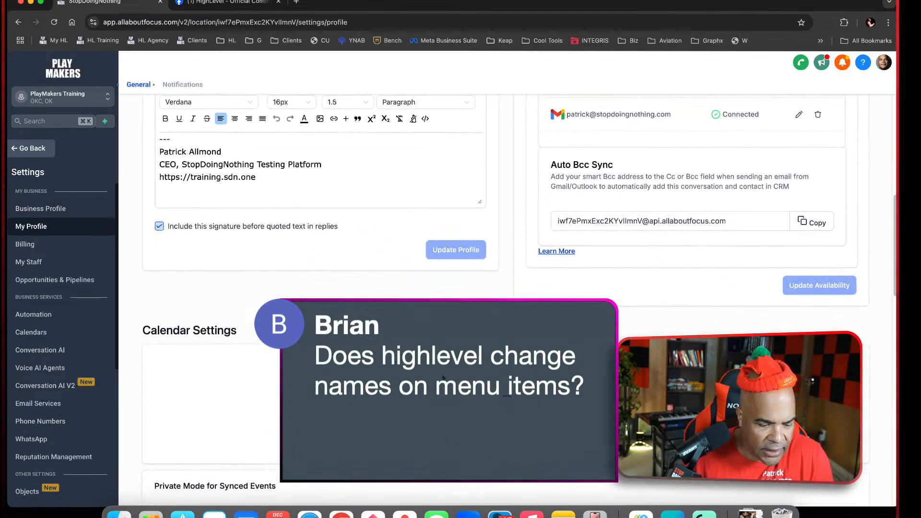
scroll(439, 307, down, 4)
scroll(433, 332, down, 15)
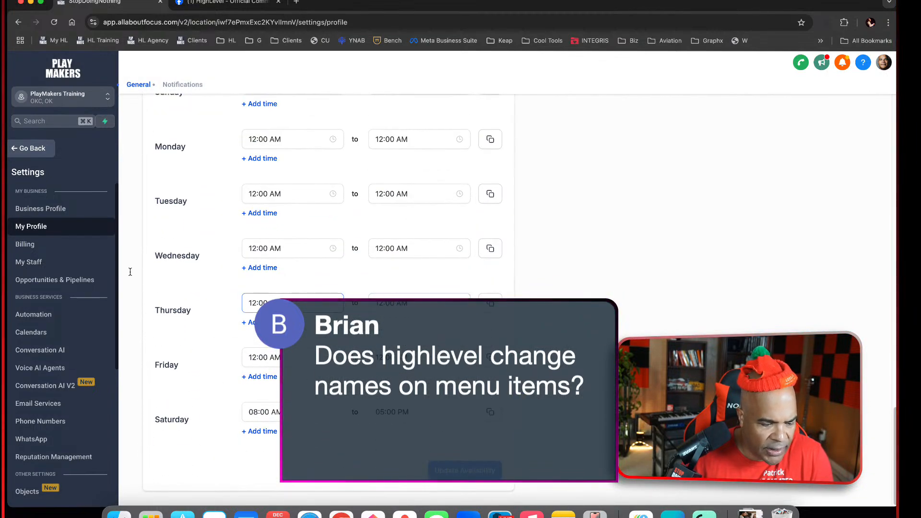
click(84, 208)
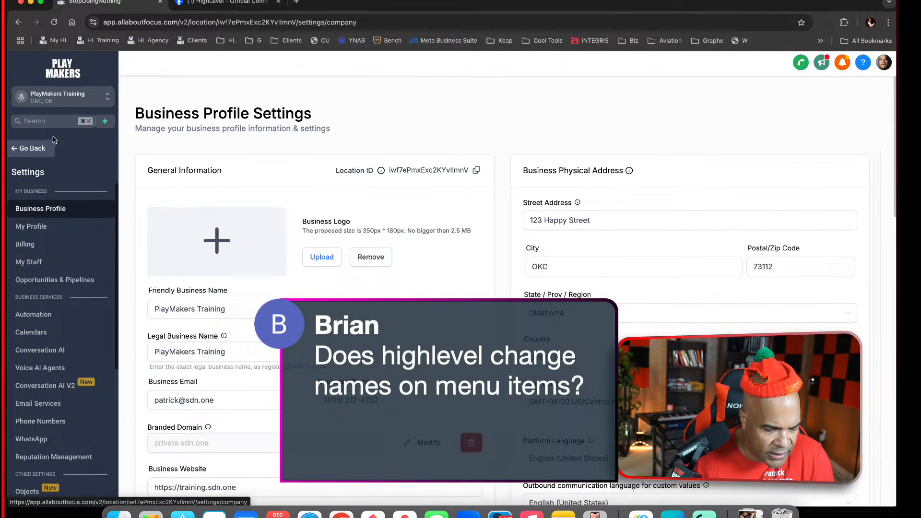
Look through the rest of the account's settings list, then leave the settings and review the main navigation items around Marketing
scroll(58, 432, down, 5)
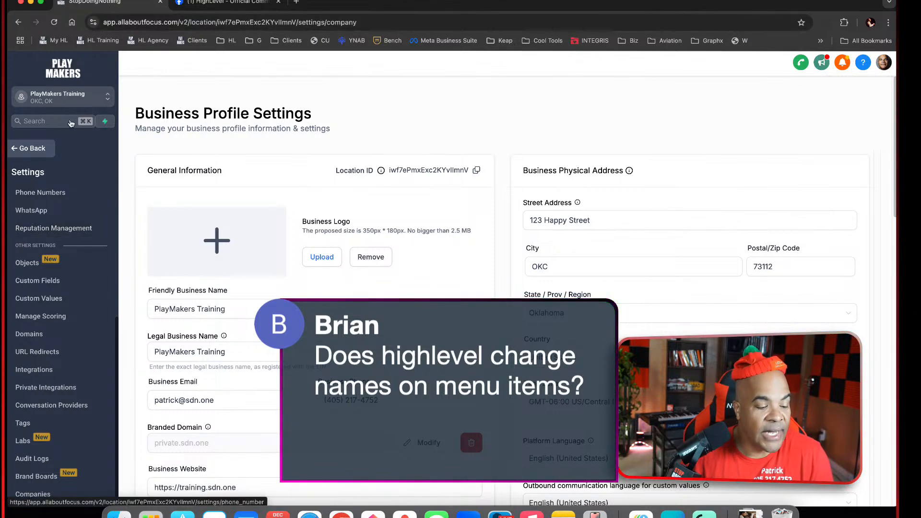
click(39, 148)
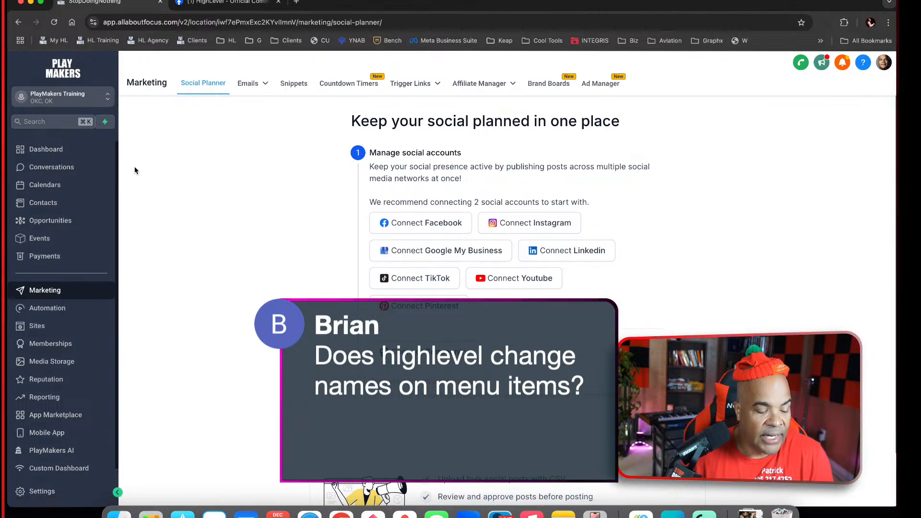
scroll(87, 394, down, 1)
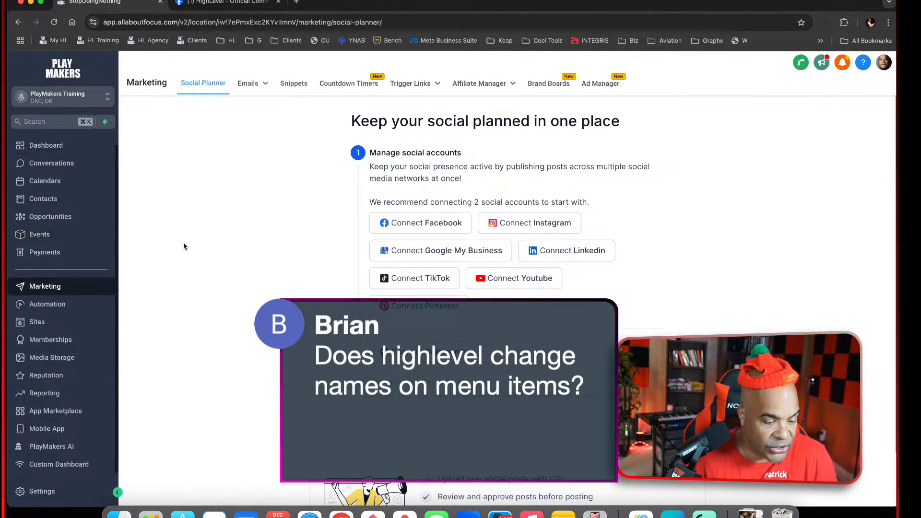
scroll(77, 192, up, 1)
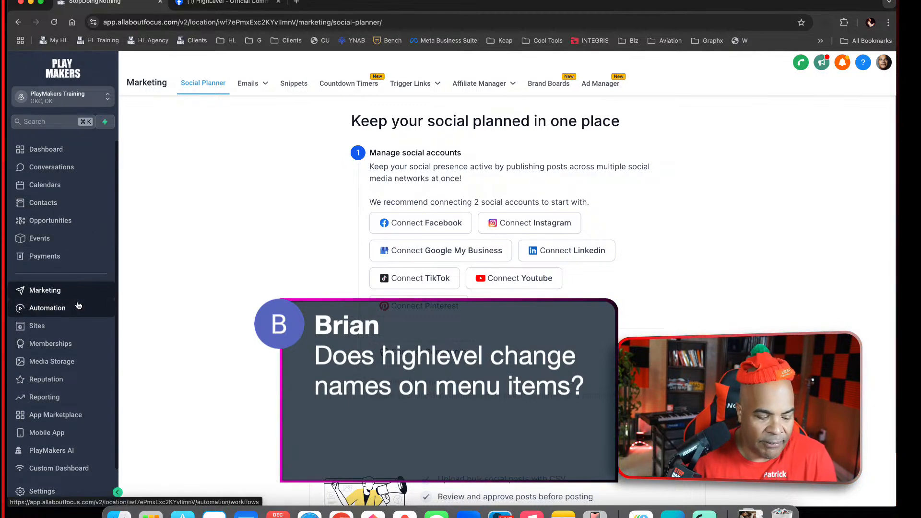
mouse_move(248, 83)
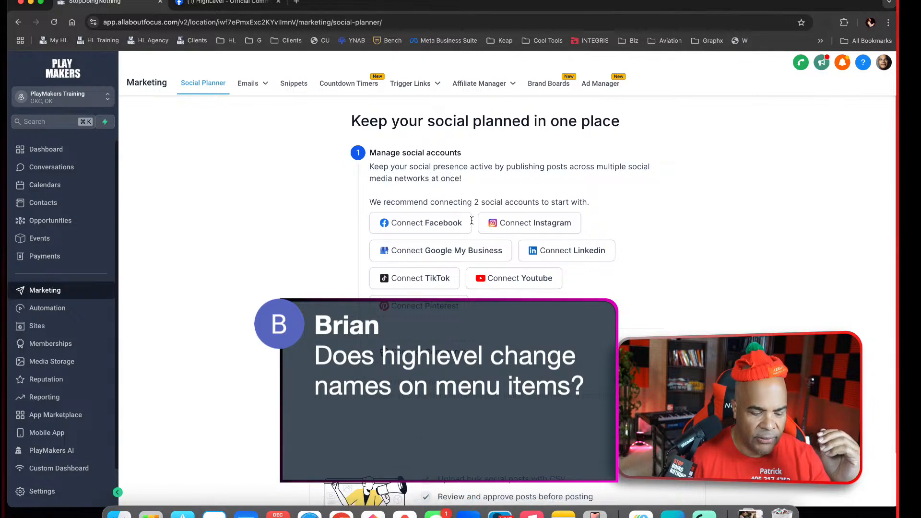
Switch to the Messages app
click(442, 512)
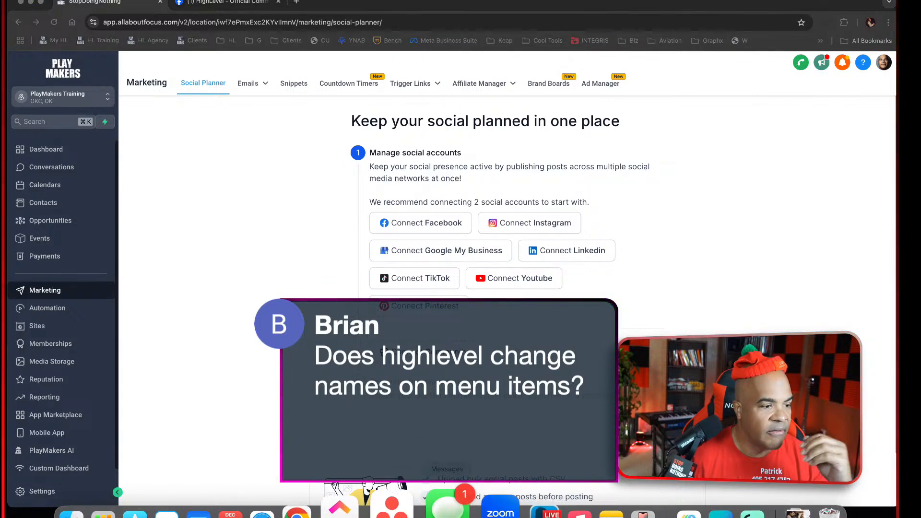
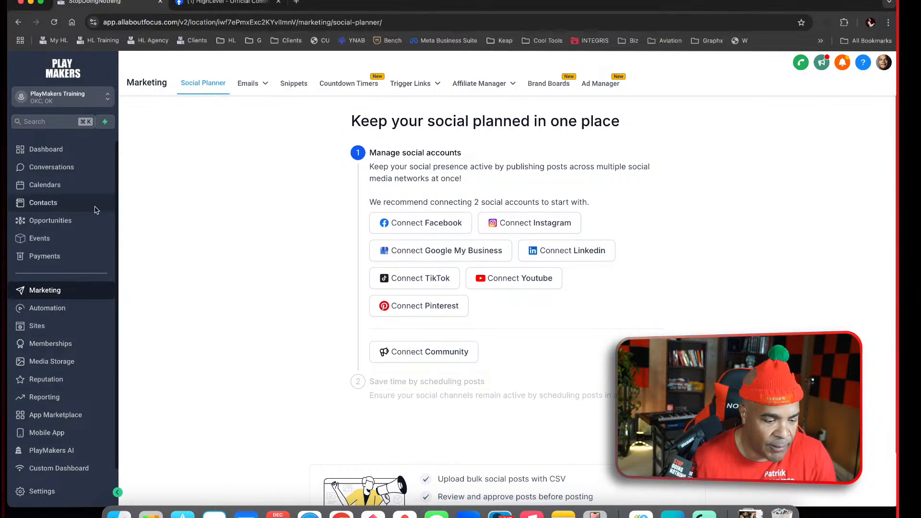
Look over the Opportunities section's Main Pipeline board, and open the list of pipelines
click(48, 220)
click(264, 84)
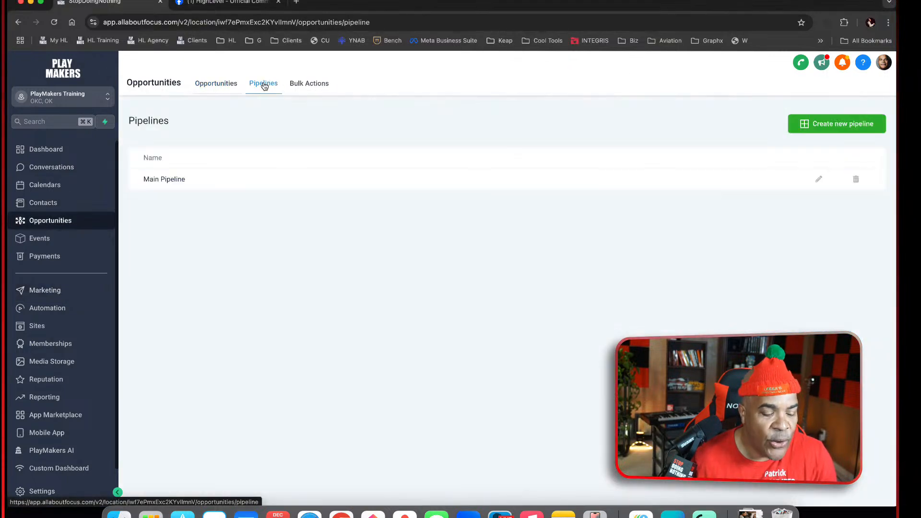
click(218, 86)
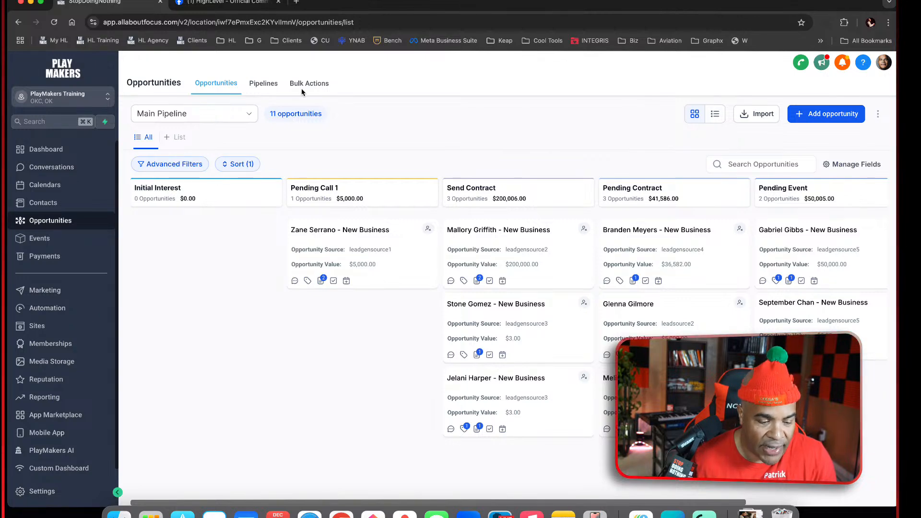
click(262, 85)
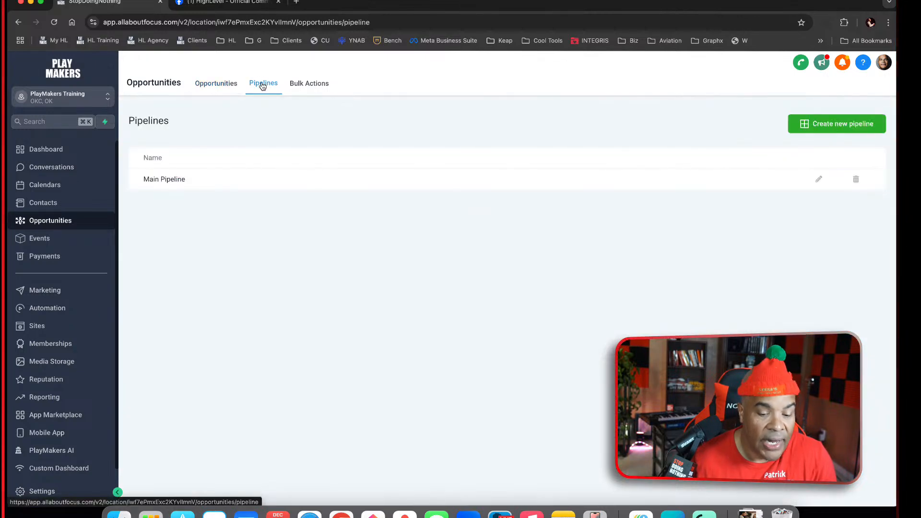
Start a new pipeline named Roofing Requests with Initial Estimate as its first stage
click(811, 123)
click(465, 124)
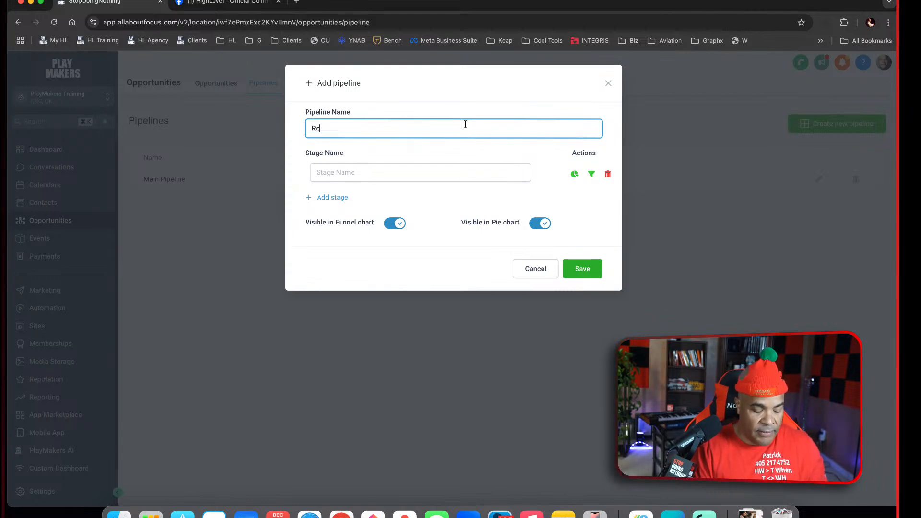
text(Roofing R)
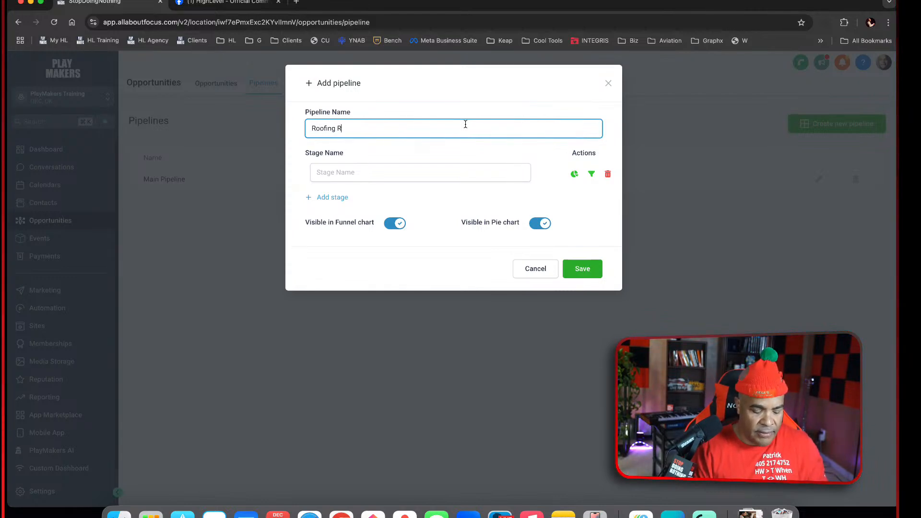
text(equ)
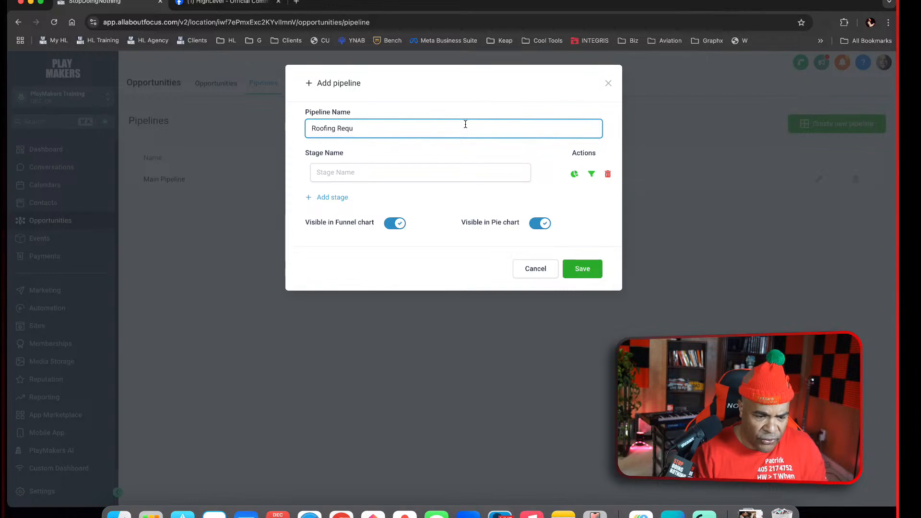
text(ataststs)
click(469, 171)
text(Initial Estimate)
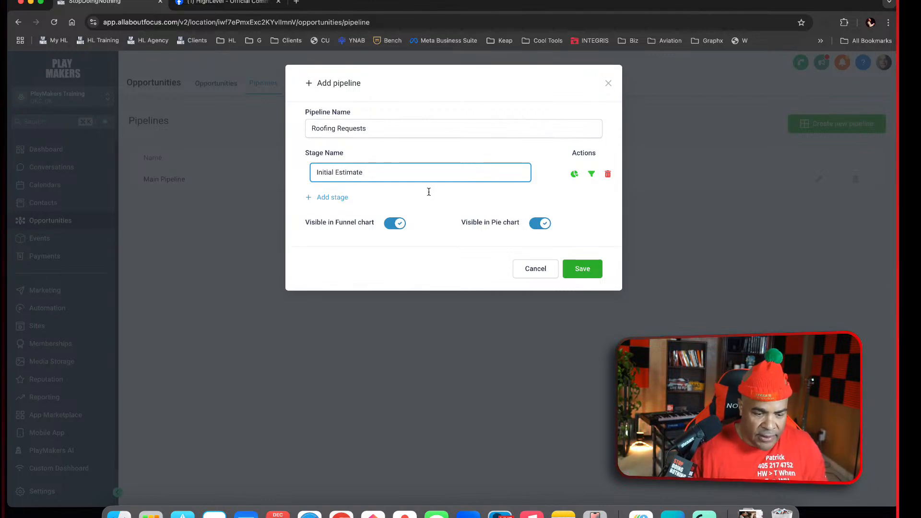
Add a second stage named "Figure out staffing" to the Roofing Requests pipeline
click(337, 199)
click(391, 201)
text(D)
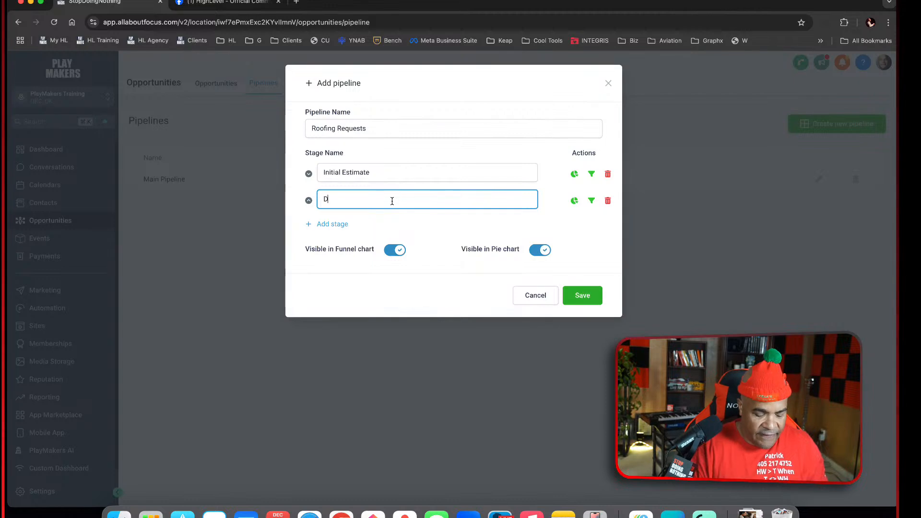
text(ifure out)
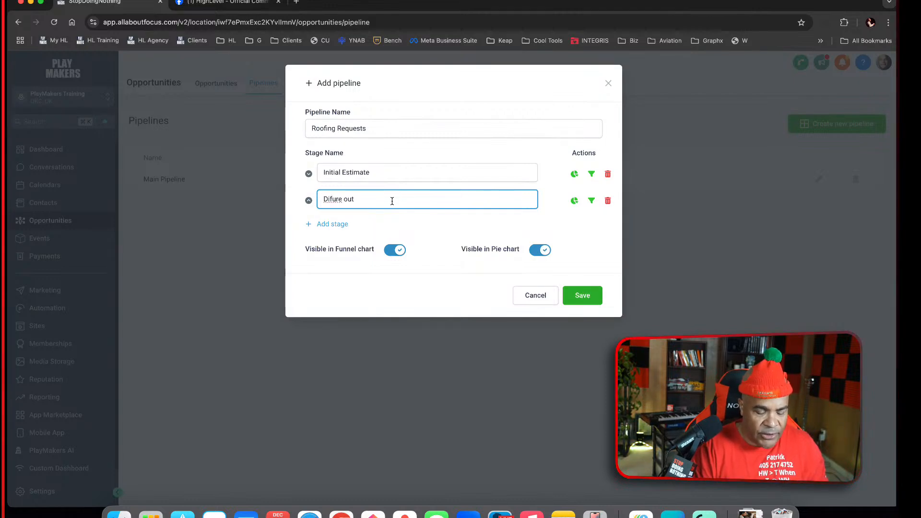
key(BackSpace)
key(BackSpace)
key(BackSpace)
key(BackSpace)
key(BackSpace)
text(Fi)
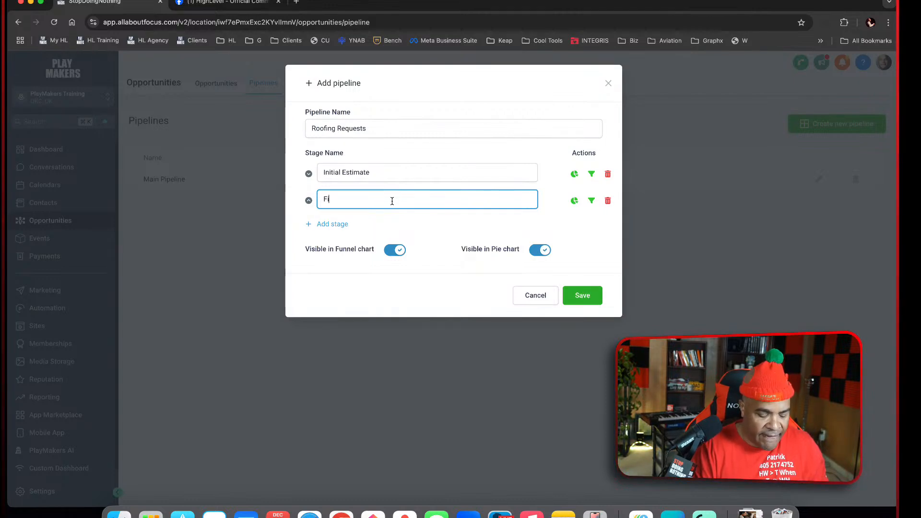
text(gure out staffing)
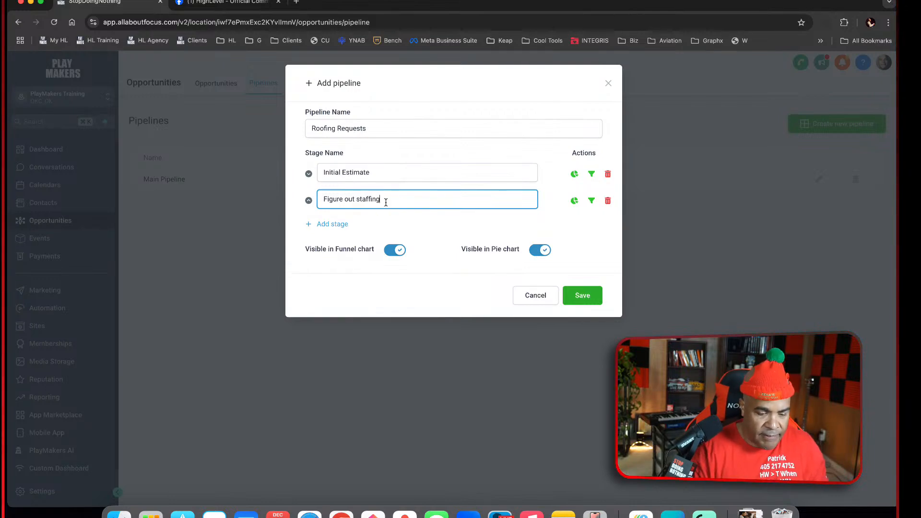
Add a third stage named Supply Delivery to the Roofing Requests pipeline
click(330, 224)
click(369, 228)
text(SuppS)
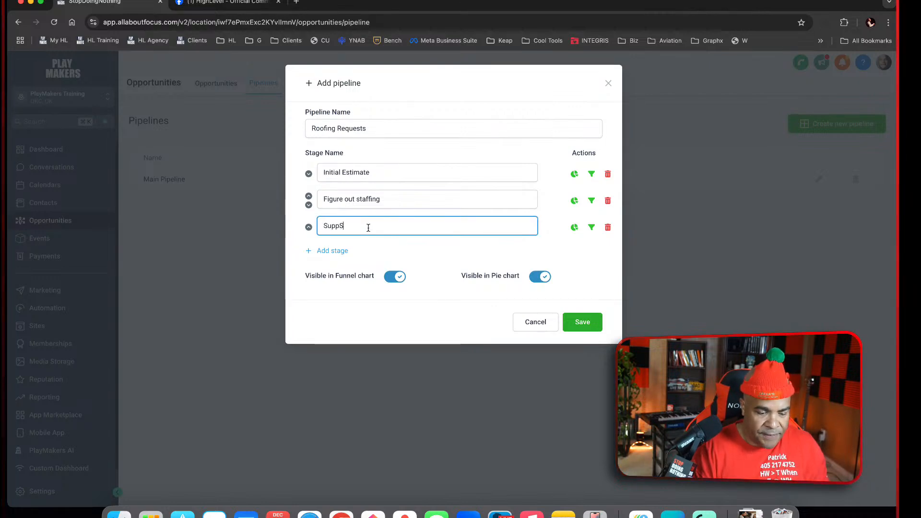
key(super+a)
text(S)
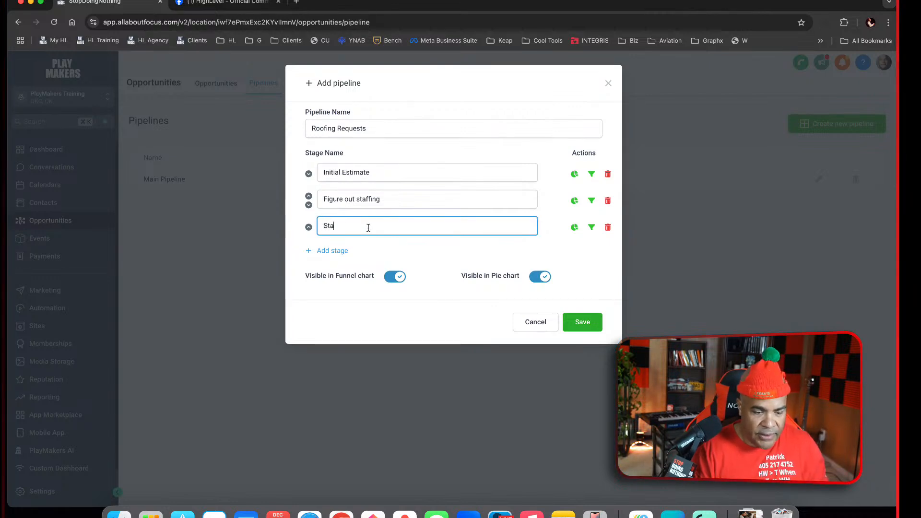
text(Supply Delivery)
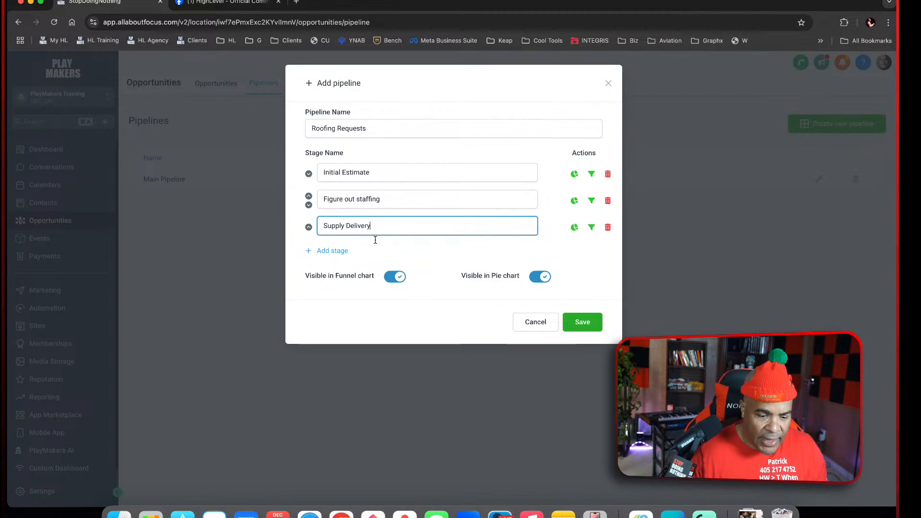
Add the stages Roof Removal and Plywood Install after the Supply Delivery stage
click(335, 251)
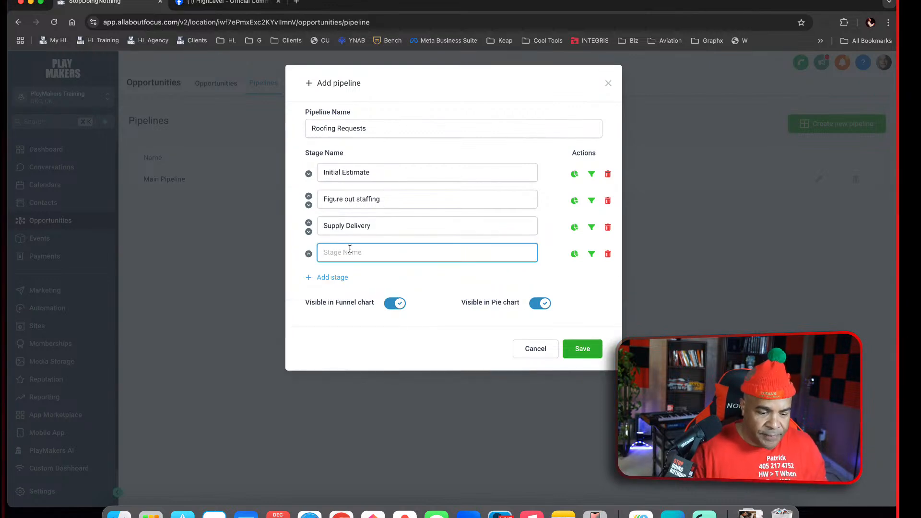
text(Roof Remov)
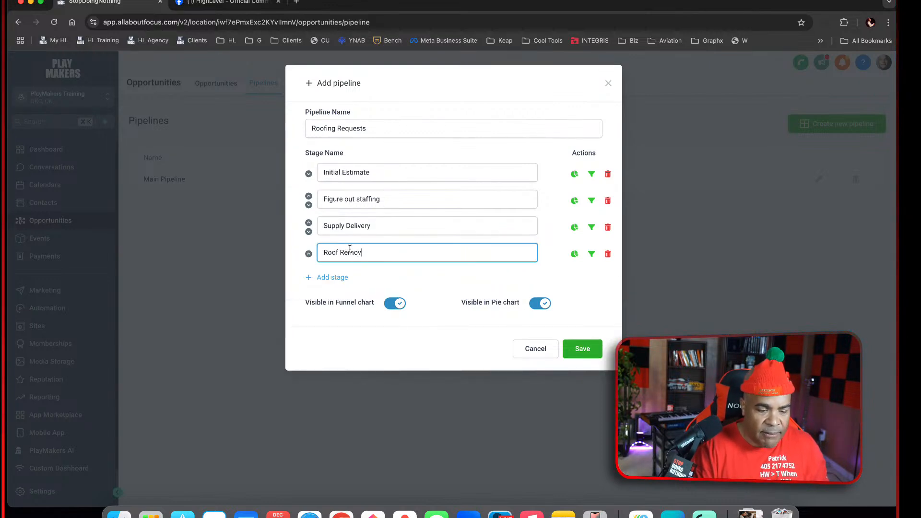
text(al)
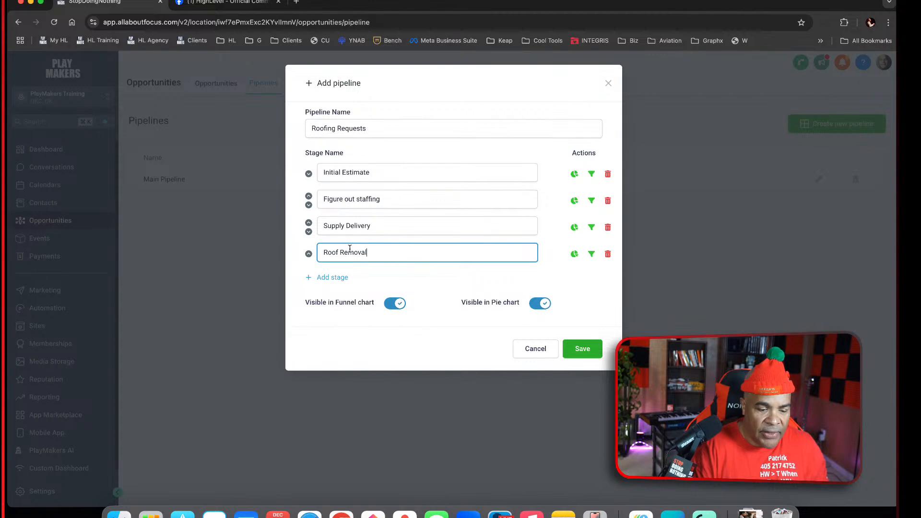
click(343, 277)
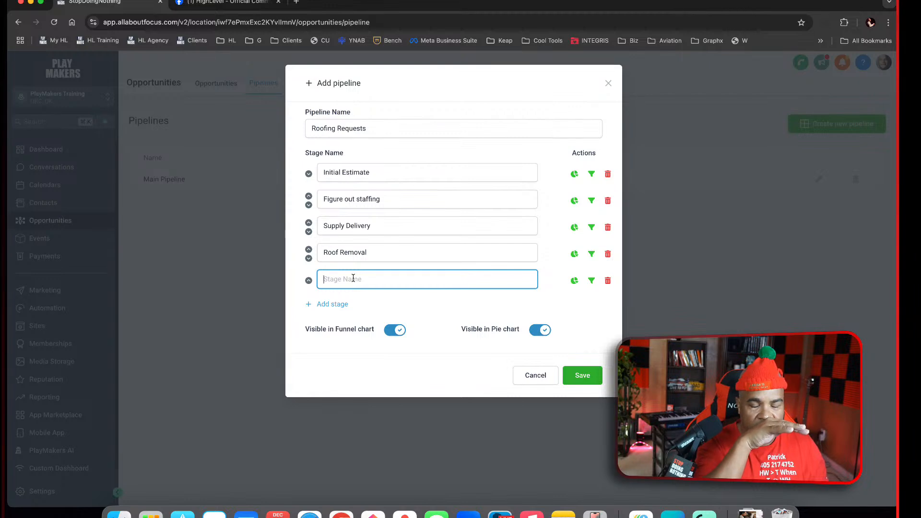
text(Plywood)
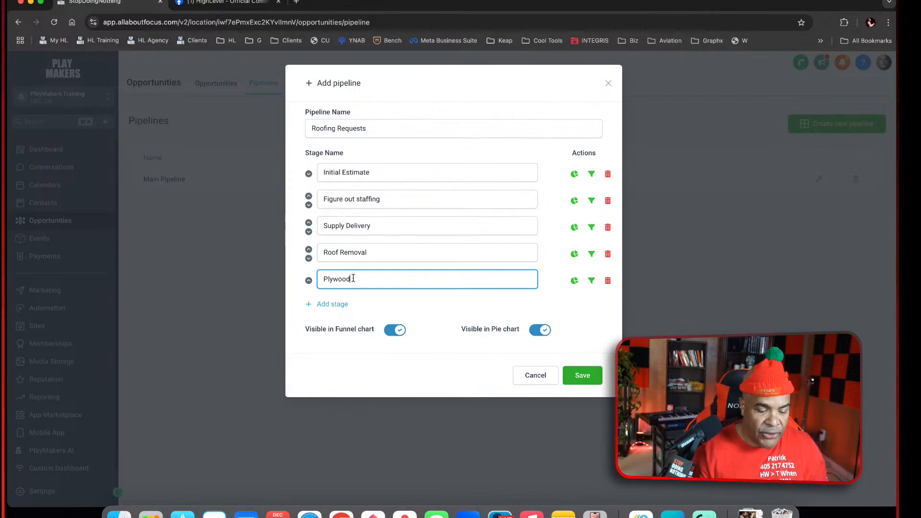
text( Install)
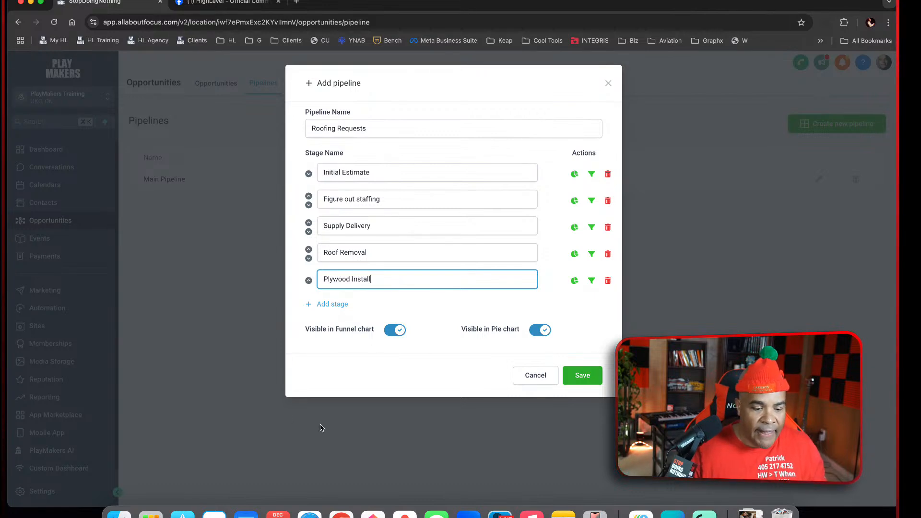
Add a Roofing Install stage as the last one, and cancel the new pipeline without saving it
click(343, 306)
click(349, 310)
text(Roofing Ins)
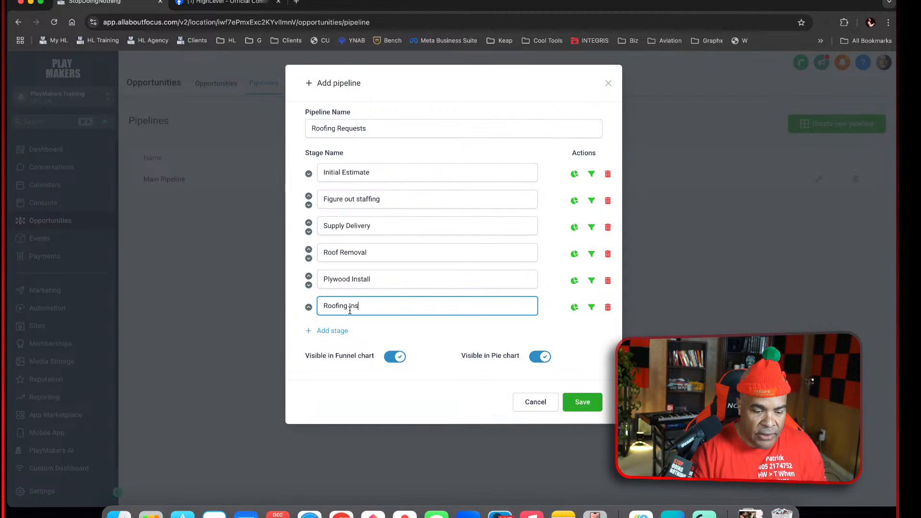
text(tall)
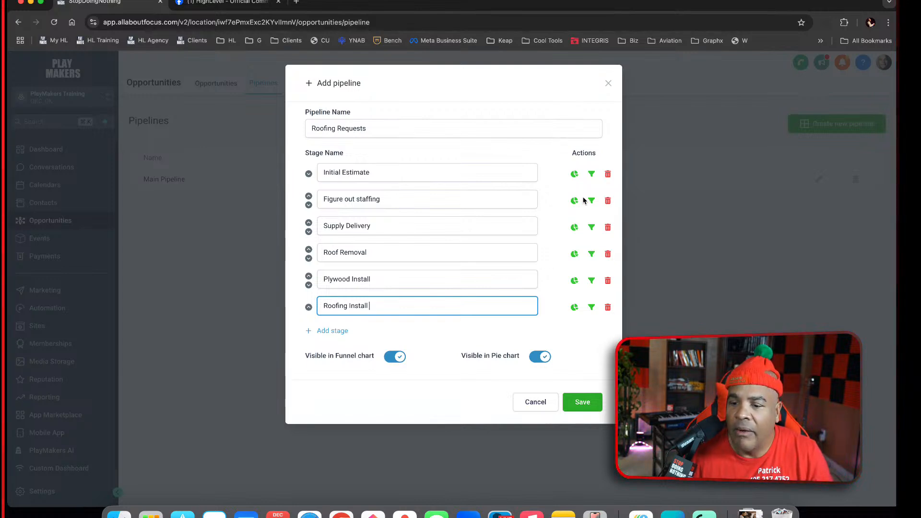
click(543, 408)
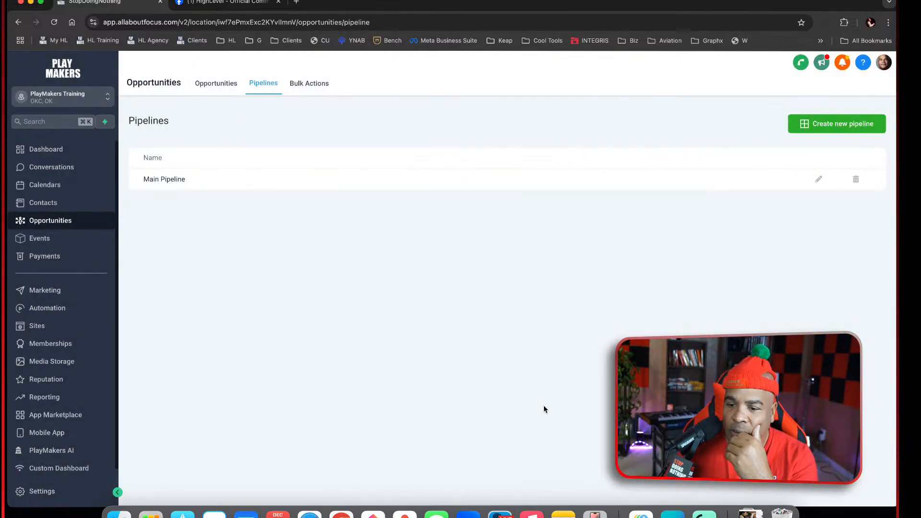
On the Main Pipeline board, move the Pending Call 1 opportunity and the first and last Send Contract opportunities to Initial Interest
click(232, 86)
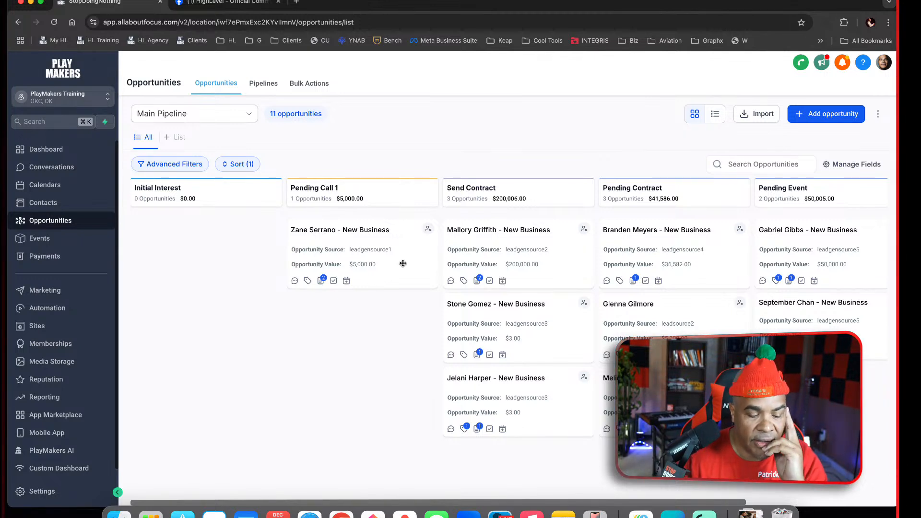
drag(406, 261, 243, 268)
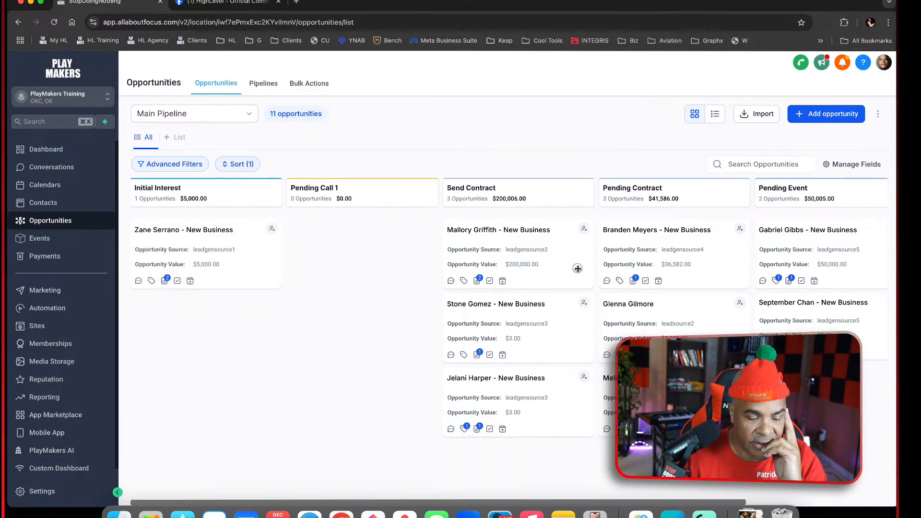
drag(559, 268, 262, 379)
drag(531, 329, 240, 393)
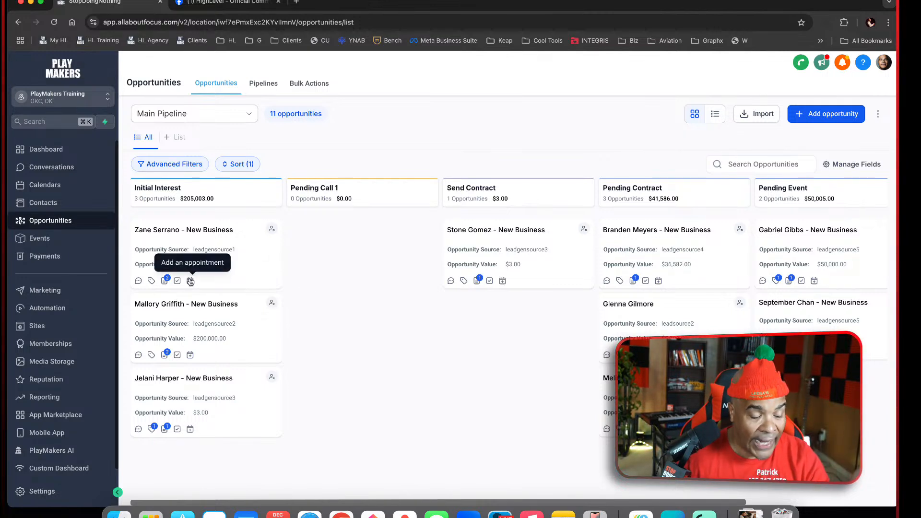
Review the Main Pipeline board's stages from Initial Interest through Event Complete
scroll(409, 201, right, 5)
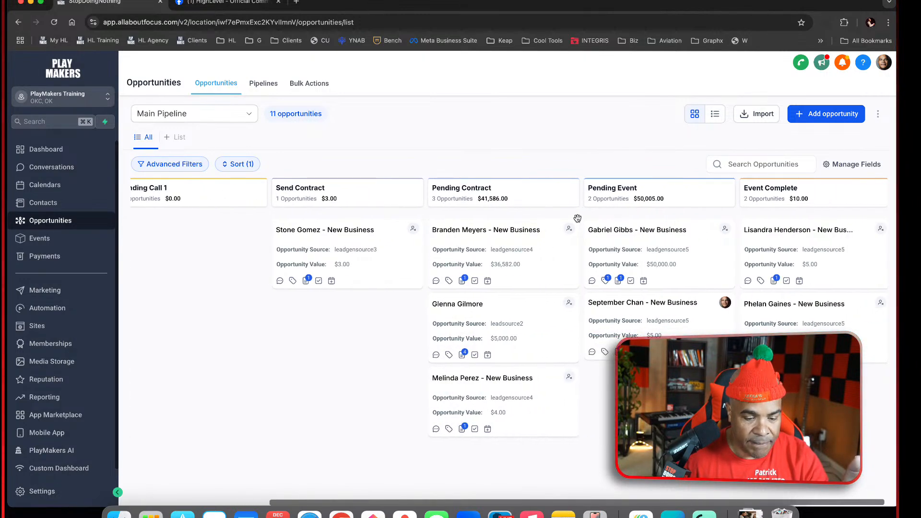
scroll(577, 218, left, 5)
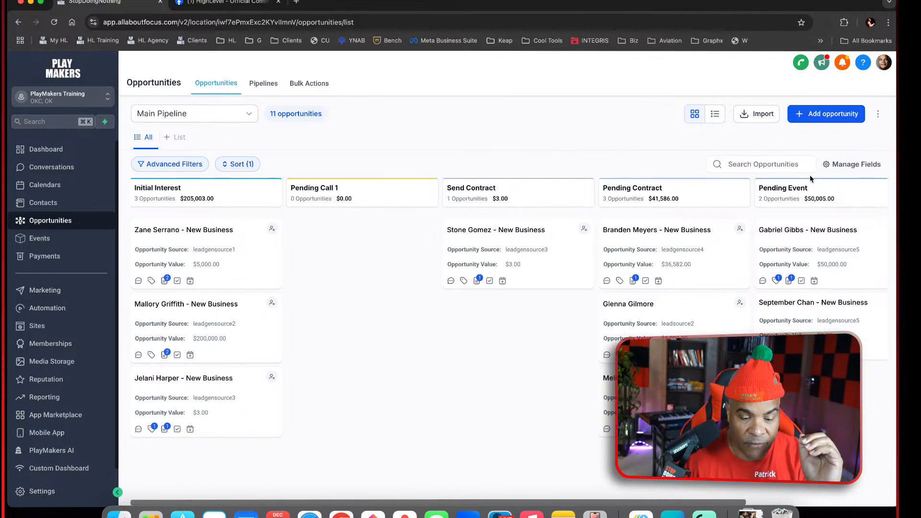
scroll(809, 188, right, 5)
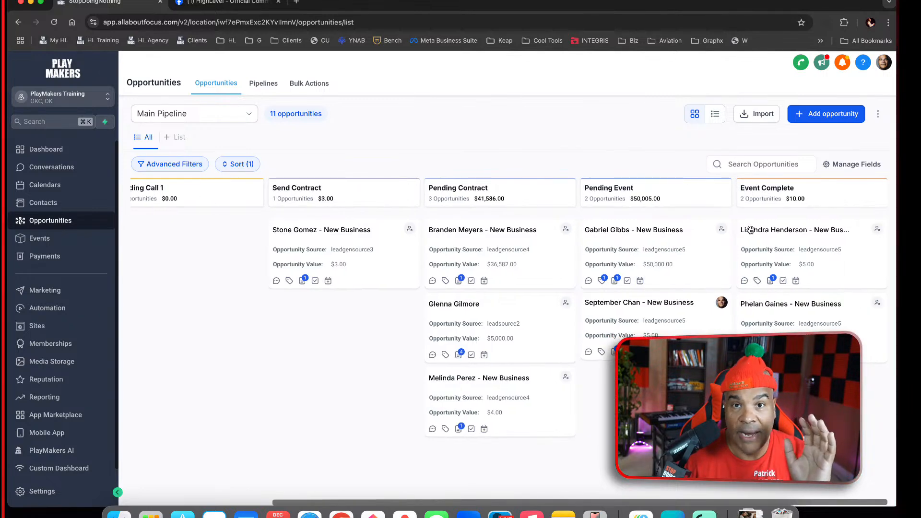
scroll(734, 242, left, 5)
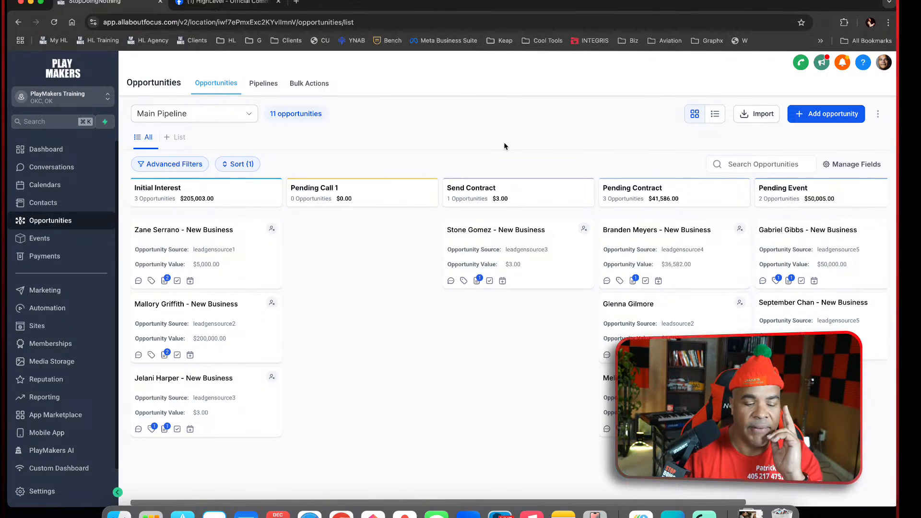
scroll(544, 313, right, 4)
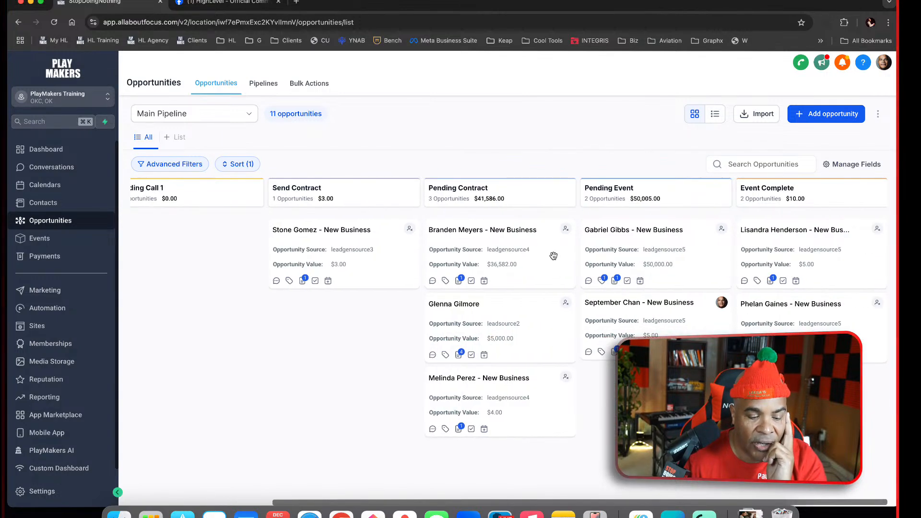
Check the list of pipelines, return to the opportunities board, and move the first Event Complete opportunity to Pending Call 1
click(265, 86)
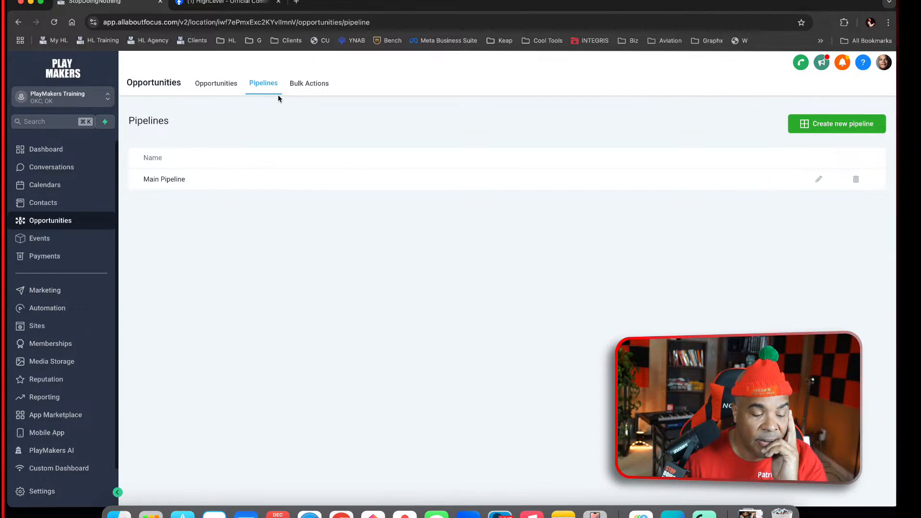
click(218, 82)
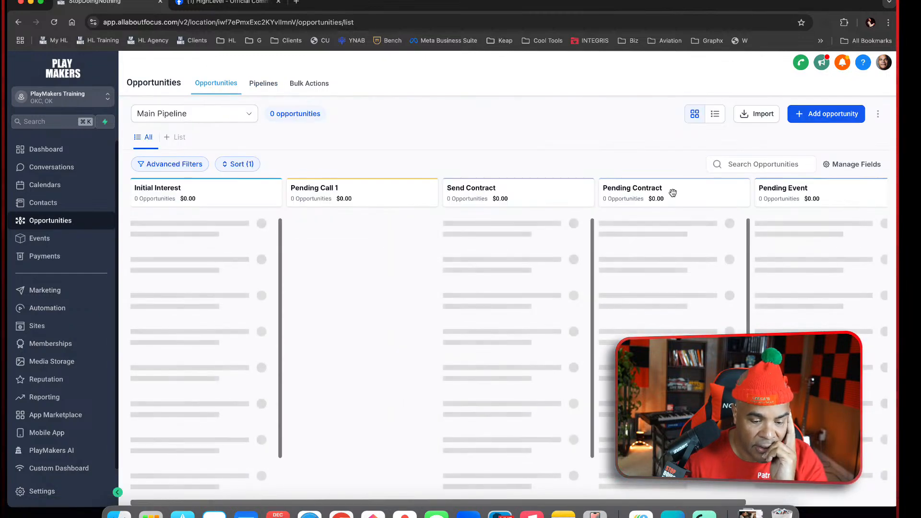
scroll(756, 242, right, 4)
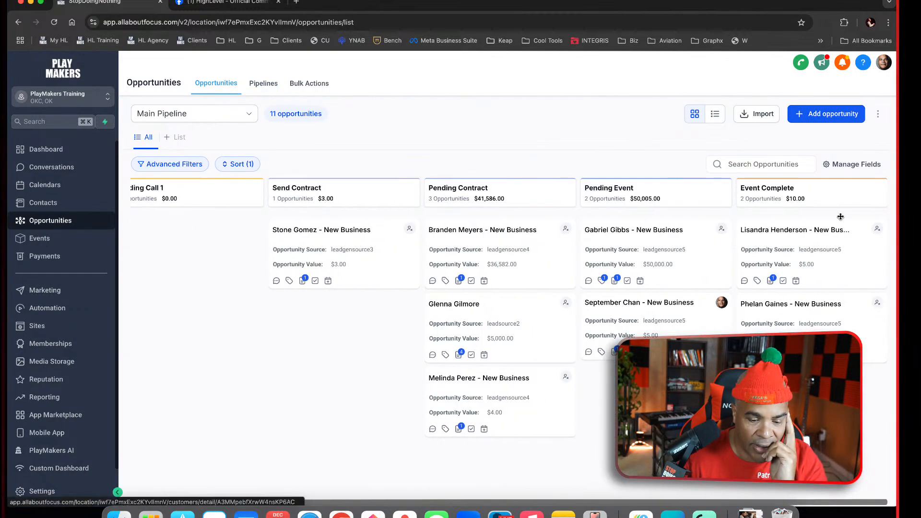
drag(862, 225, 250, 226)
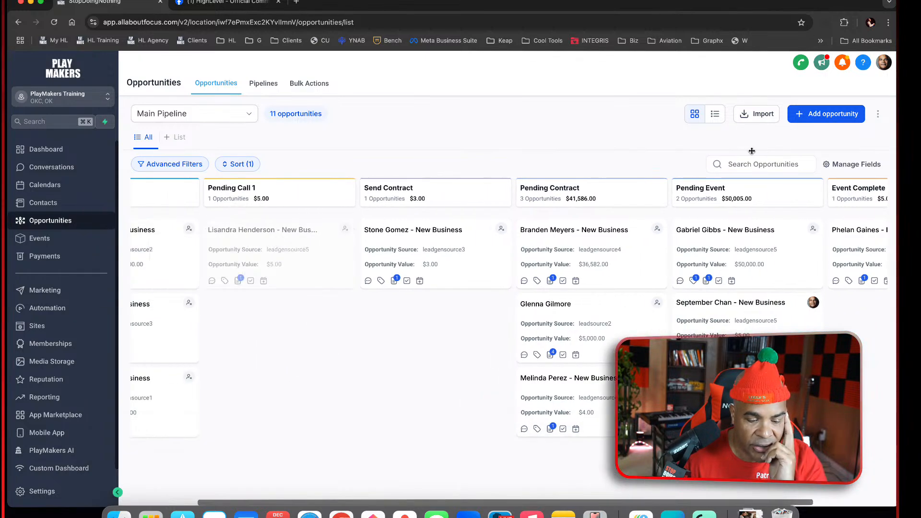
Move both Pending Event opportunities and the remaining Event Complete opportunity to Pending Call 1 on the Main Pipeline board
drag(787, 263, 259, 326)
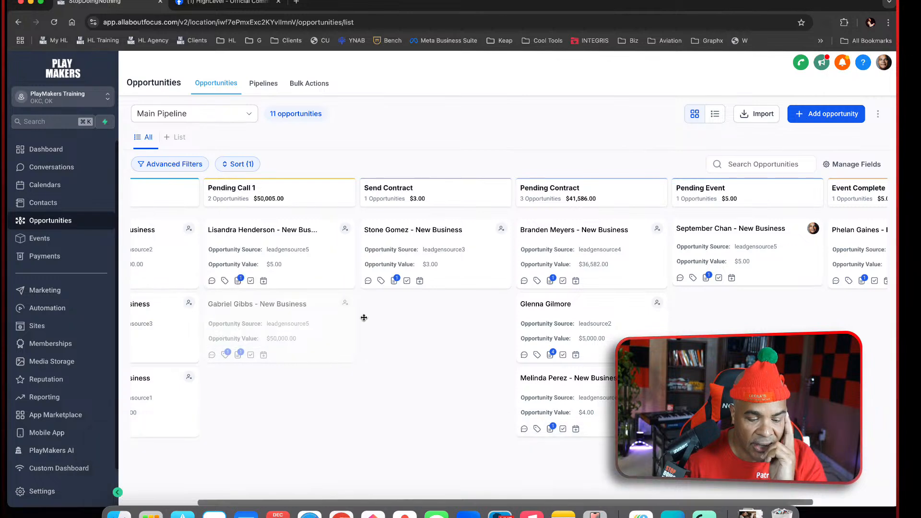
drag(802, 264, 320, 412)
scroll(576, 313, right, 4)
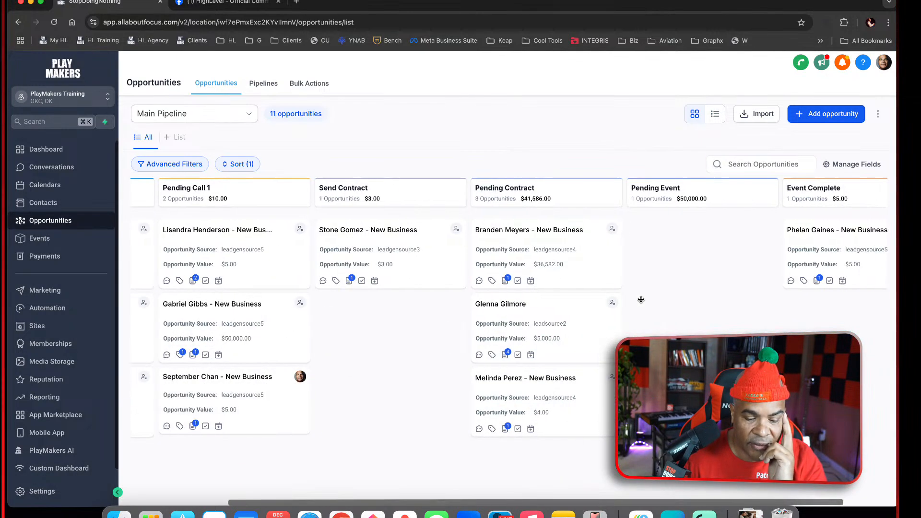
drag(867, 252, 251, 362)
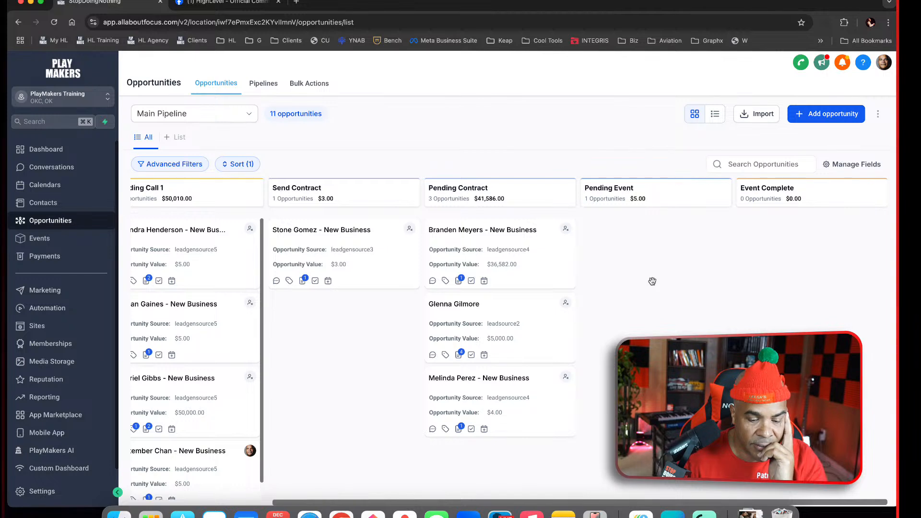
Open the Main Pipeline for editing and delete its Event Complete and Pending Event stages
click(259, 90)
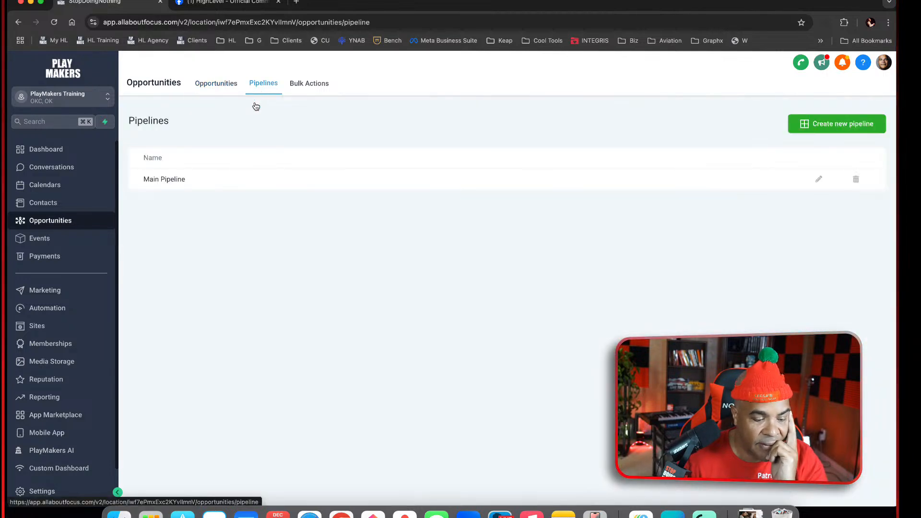
click(819, 179)
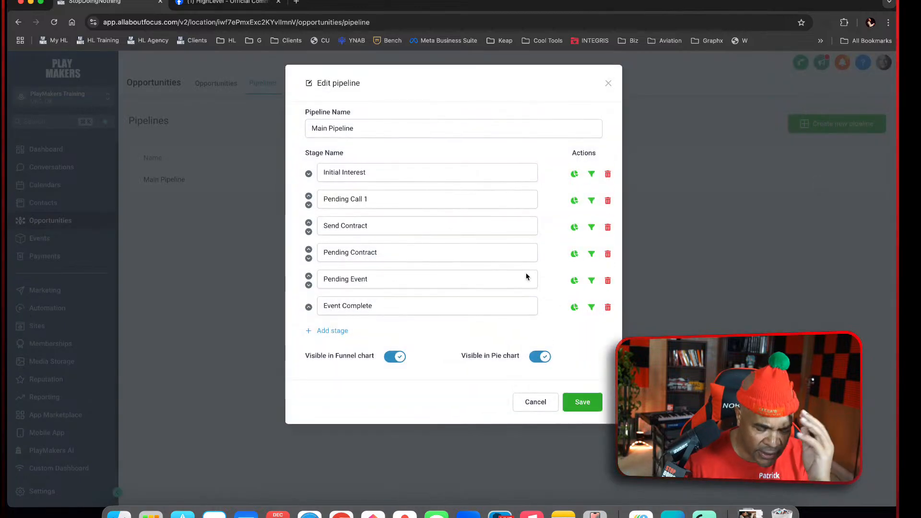
click(607, 308)
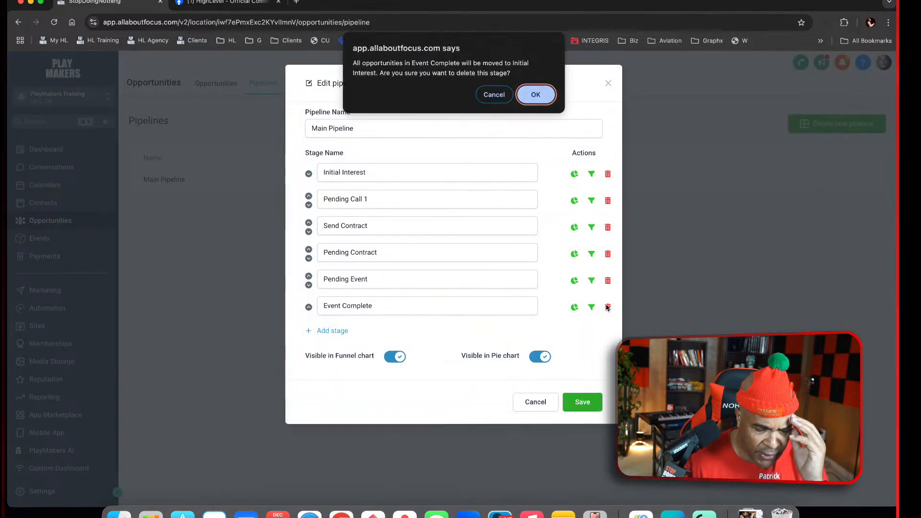
click(535, 98)
click(608, 281)
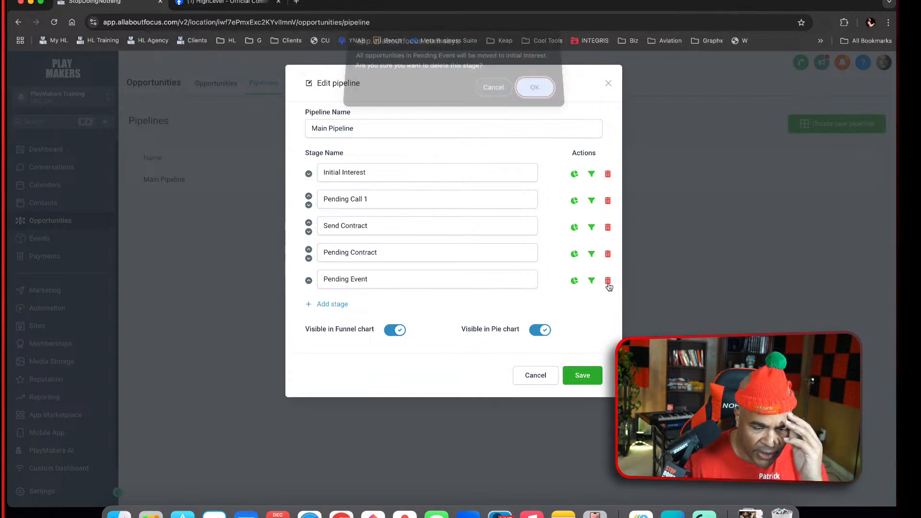
click(536, 102)
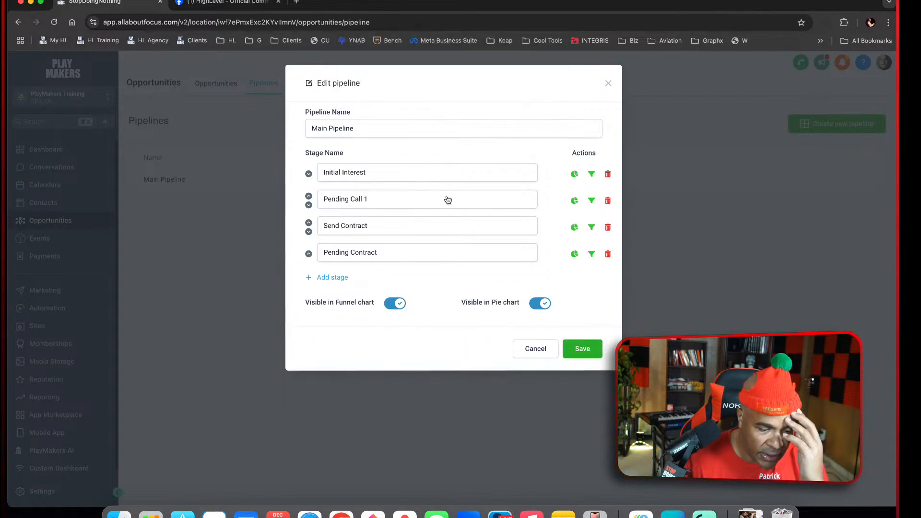
Add a Send Order Form stage after Pending Contract in the Main Pipeline
click(338, 279)
click(386, 279)
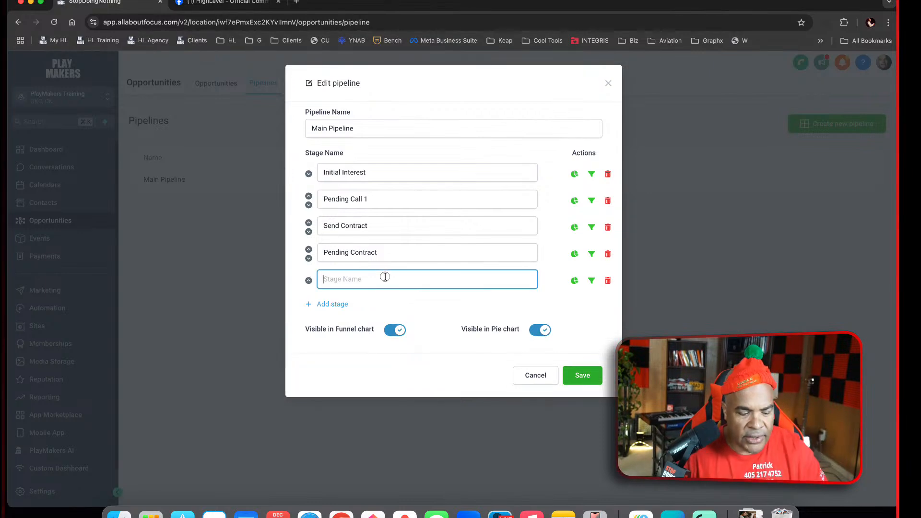
text(Send )
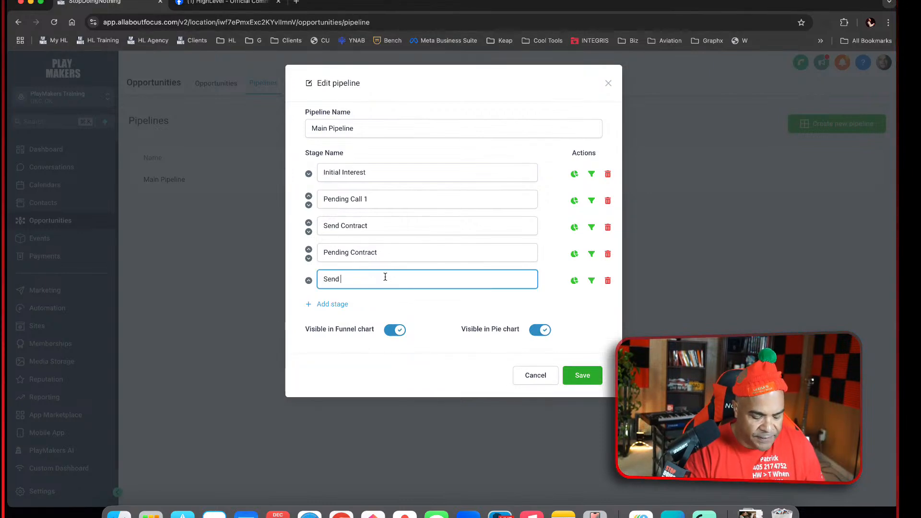
text(F)
key(BackSpace)
text(Order)
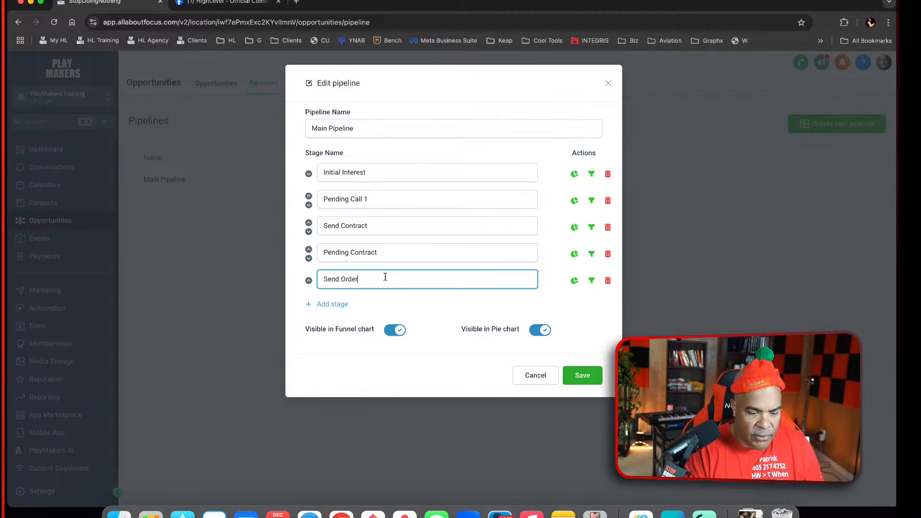
text( Form)
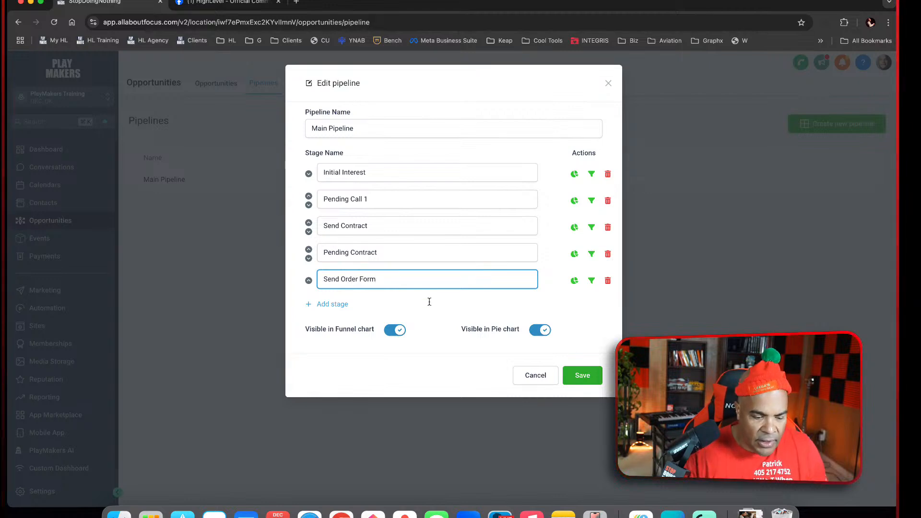
Add a Payment Pending stage at the end, rename Send Order Form to Send Payment Form, and save the pipeline
click(343, 307)
click(379, 307)
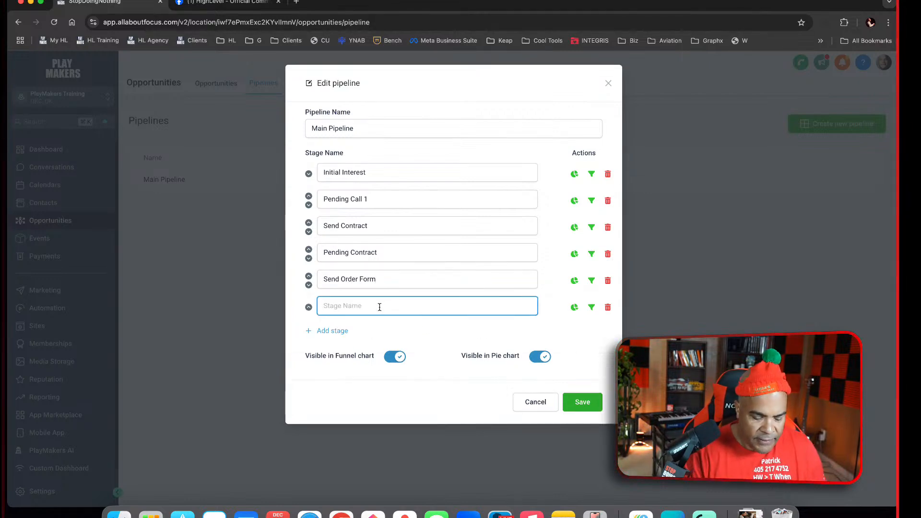
text(Payment Pending)
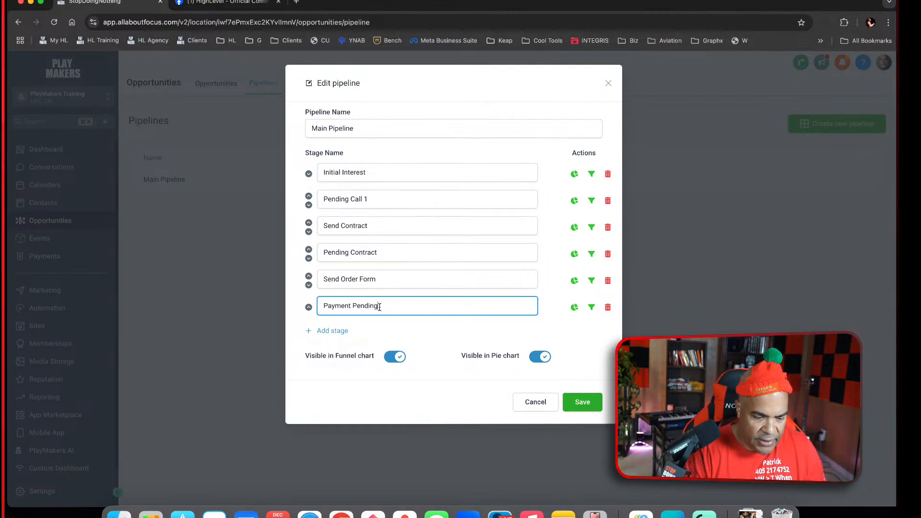
double_click(351, 279)
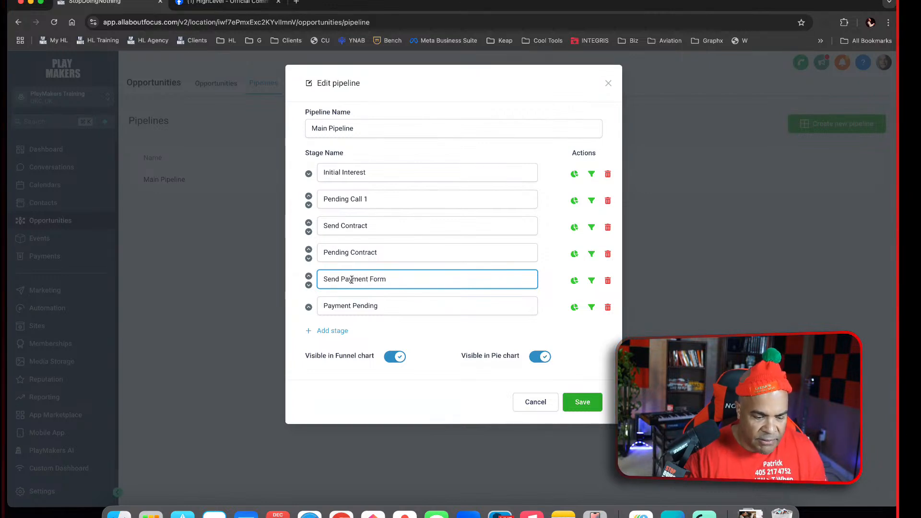
click(580, 402)
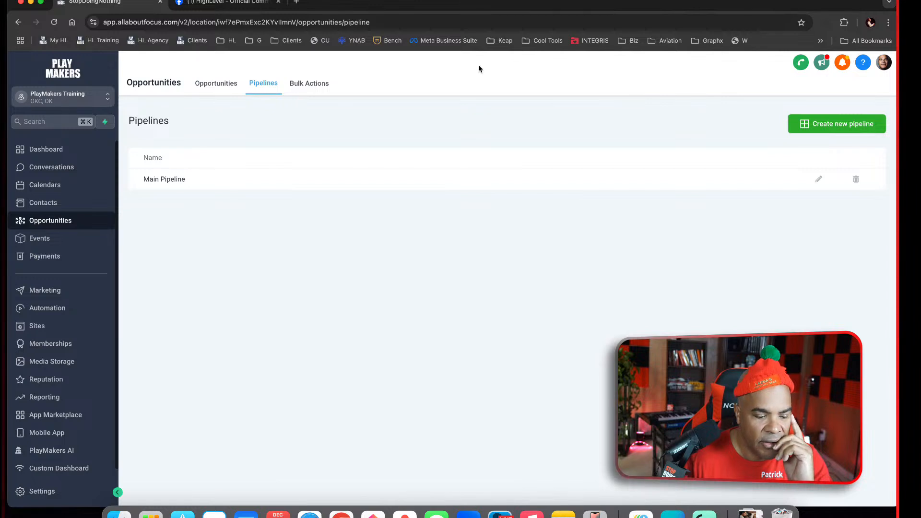
Review the updated stages of the Main Pipeline on the opportunities board
click(213, 90)
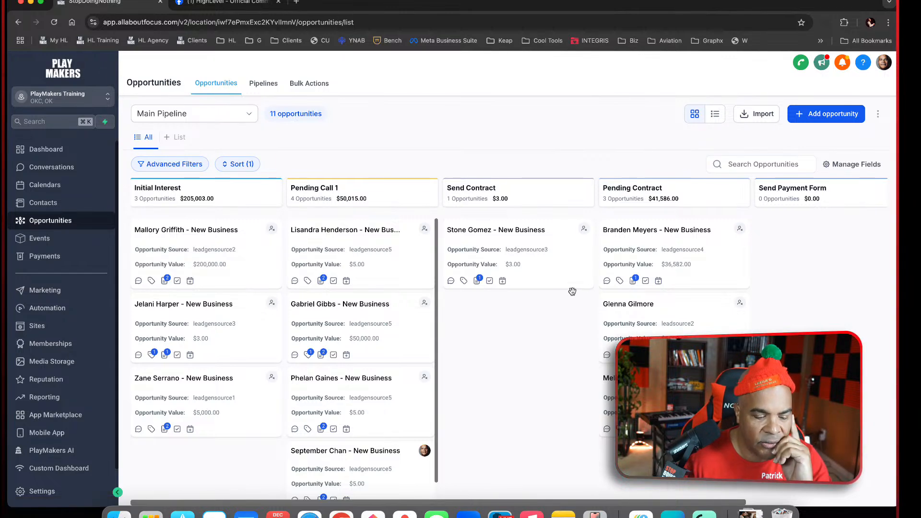
scroll(536, 341, right, 1)
scroll(536, 341, left, 1)
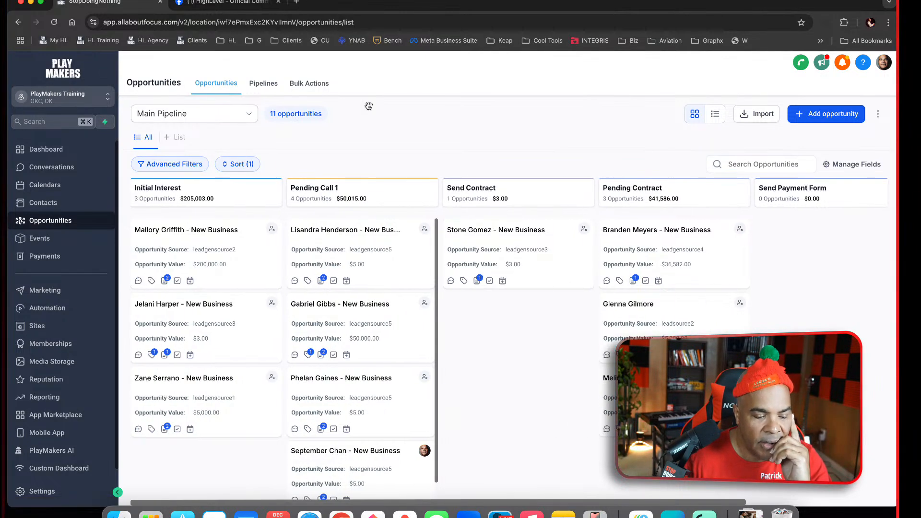
Reopen the Main Pipeline for editing and add a stage named Pending Call 2
click(264, 83)
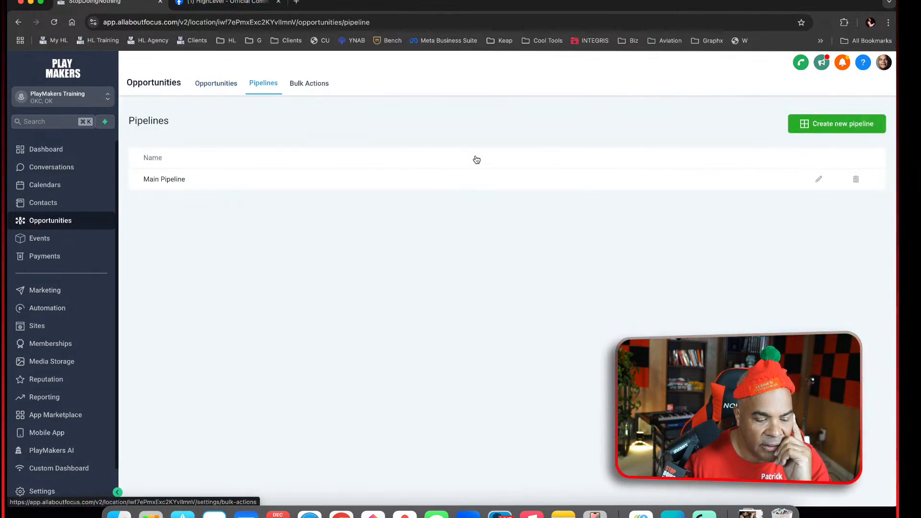
click(820, 179)
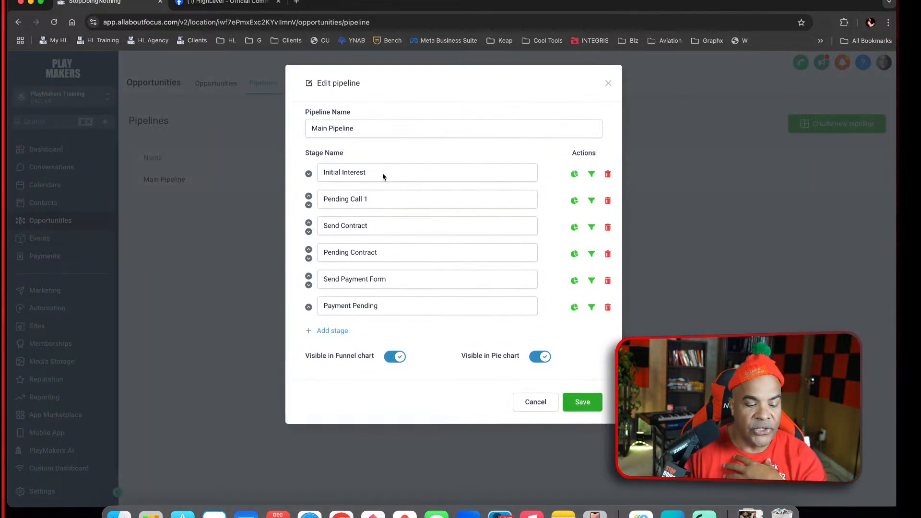
click(323, 331)
click(369, 328)
text(Pending )
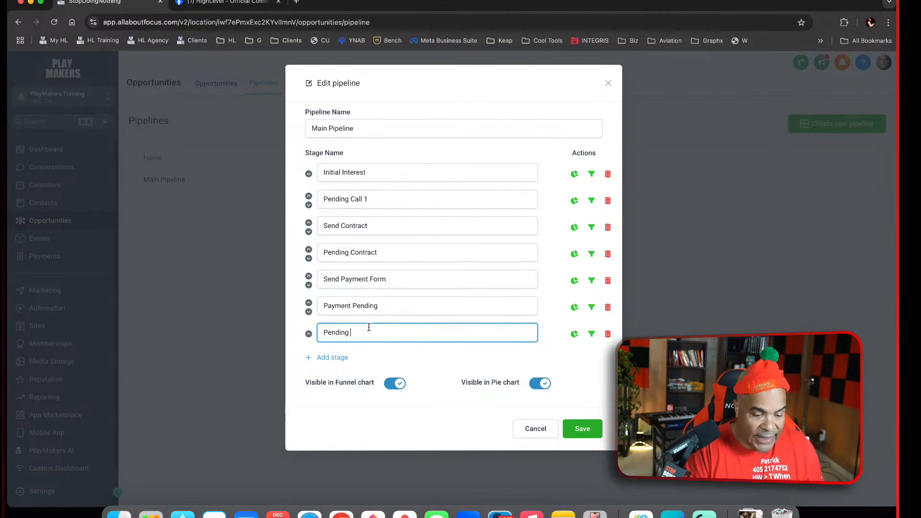
text(Call 2)
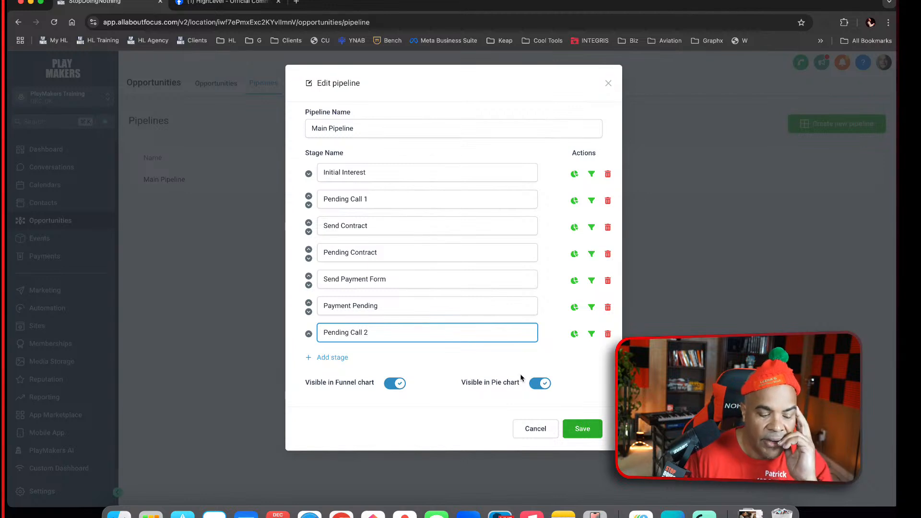
Move the Pending Call 2 stage up to directly after Pending Call 1, save the pipeline, and return to the opportunities board
click(309, 333)
click(308, 303)
click(309, 249)
click(587, 429)
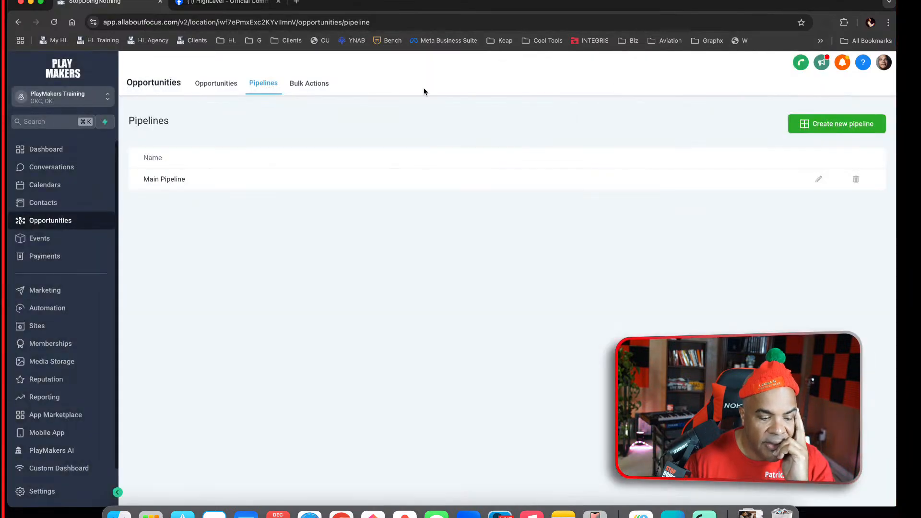
click(213, 86)
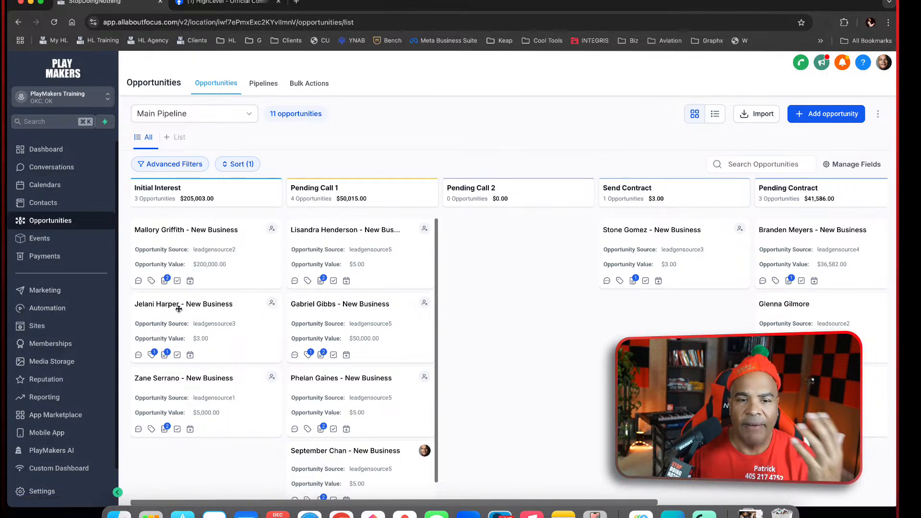
click(296, 2)
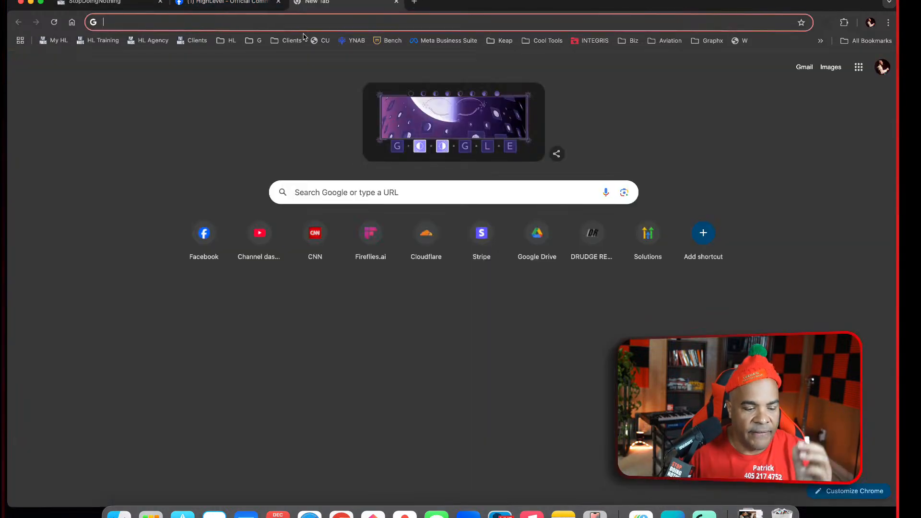
text(https://sdn.one/talk)
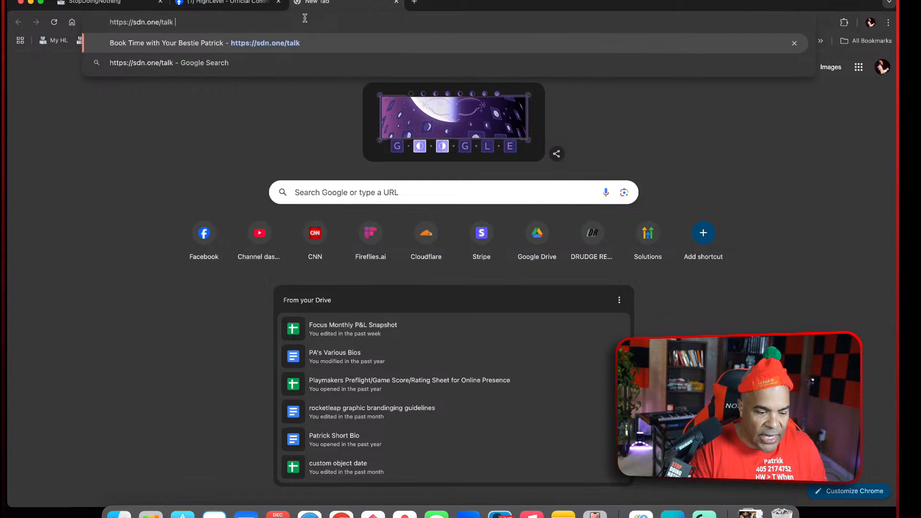
key(Return)
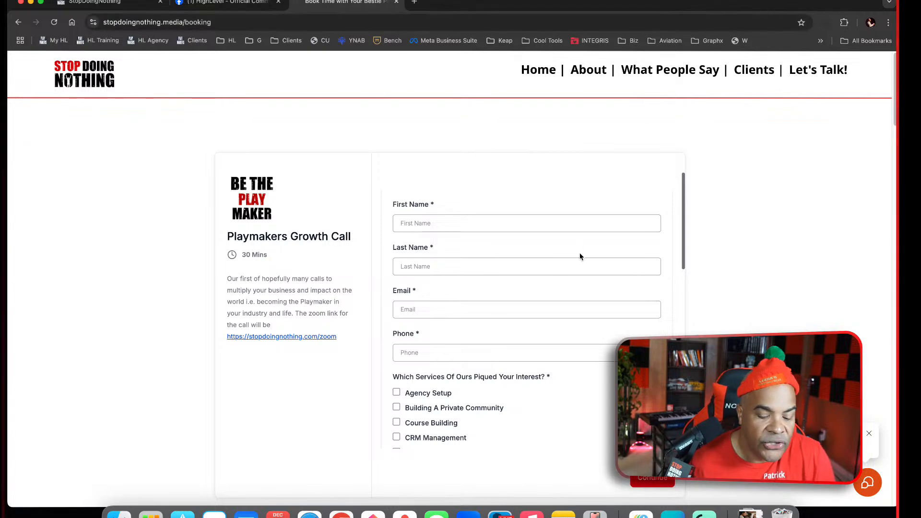
Glance back at the opportunities board, and examine the Playmakers Growth Call booking form from the contact fields through the marketing assets question
click(198, 4)
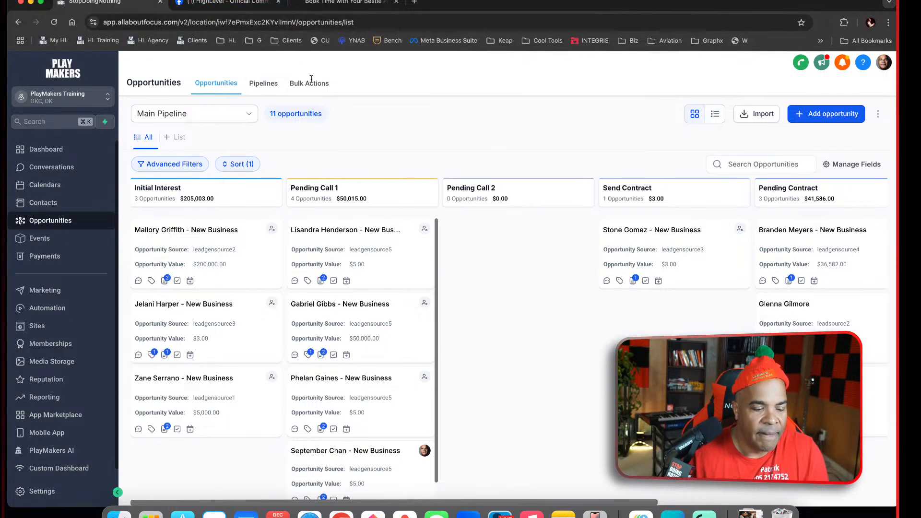
click(343, 2)
scroll(604, 324, down, 2)
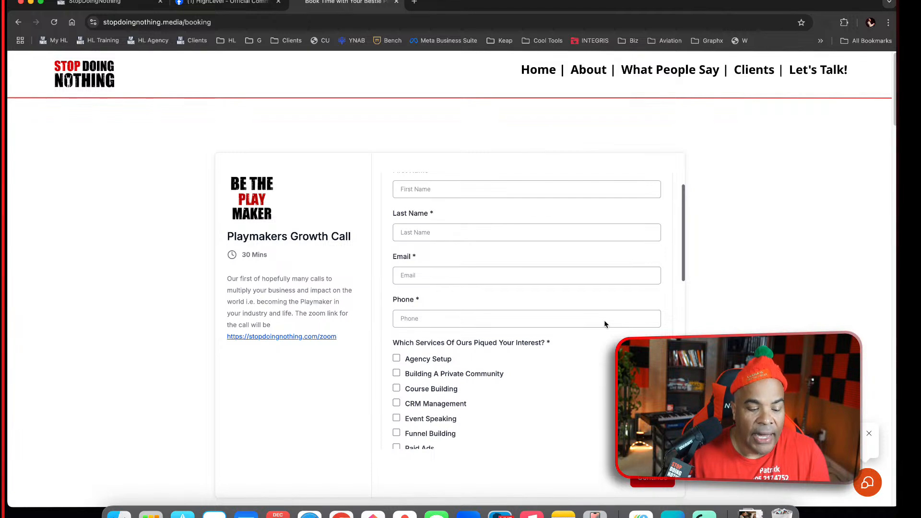
scroll(605, 323, up, 3)
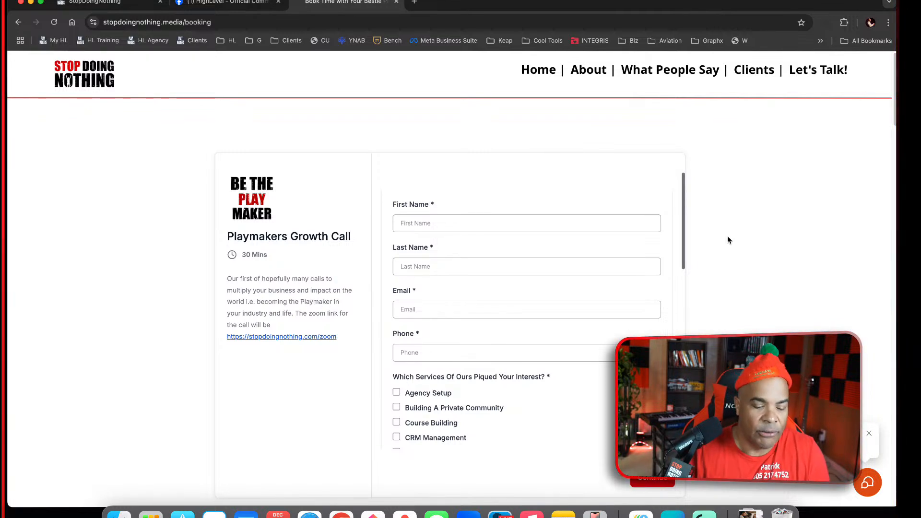
scroll(633, 298, down, 2)
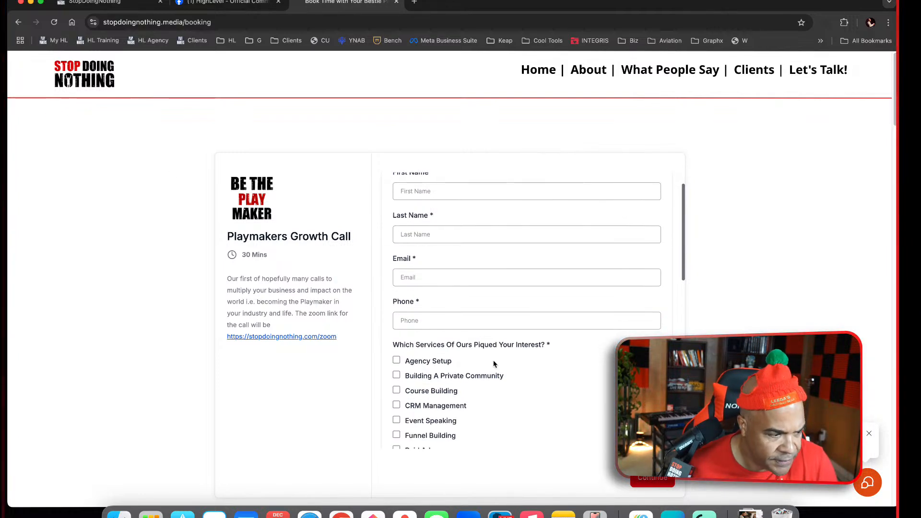
scroll(511, 367, down, 3)
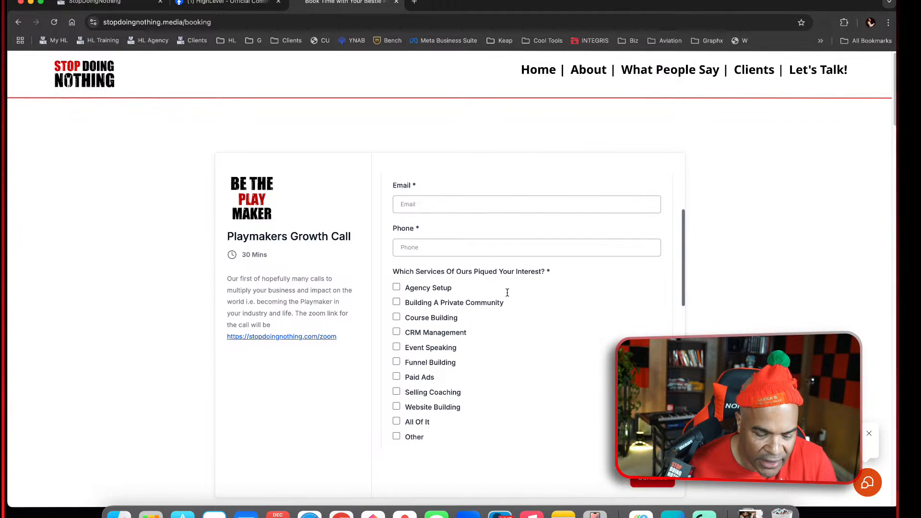
scroll(508, 277, down, 5)
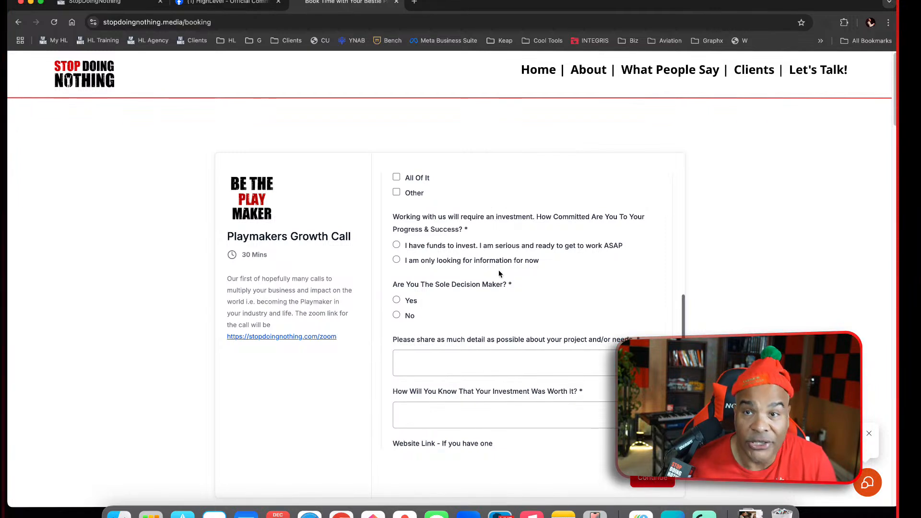
scroll(537, 326, down, 5)
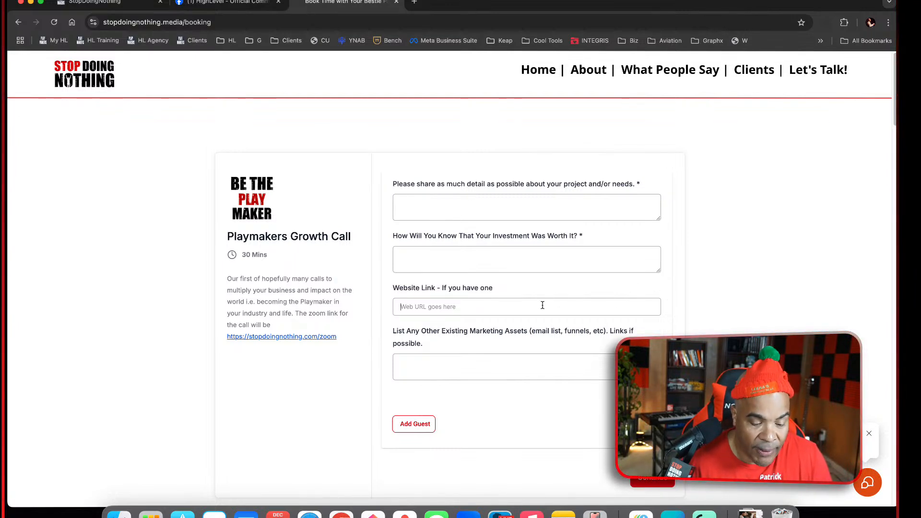
click(573, 361)
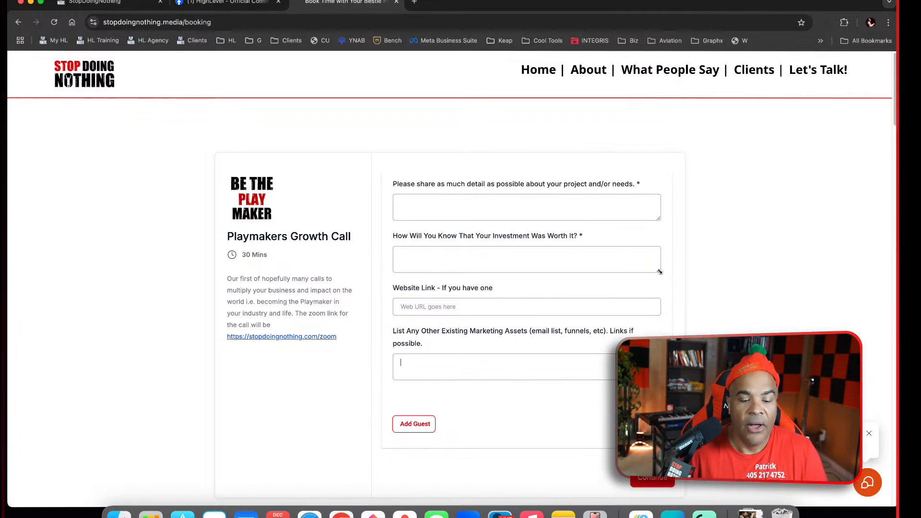
Leave the booking form for the opportunities board, and glance at the contact record behind the $200,000 Initial Interest opportunity
scroll(638, 320, up, 10)
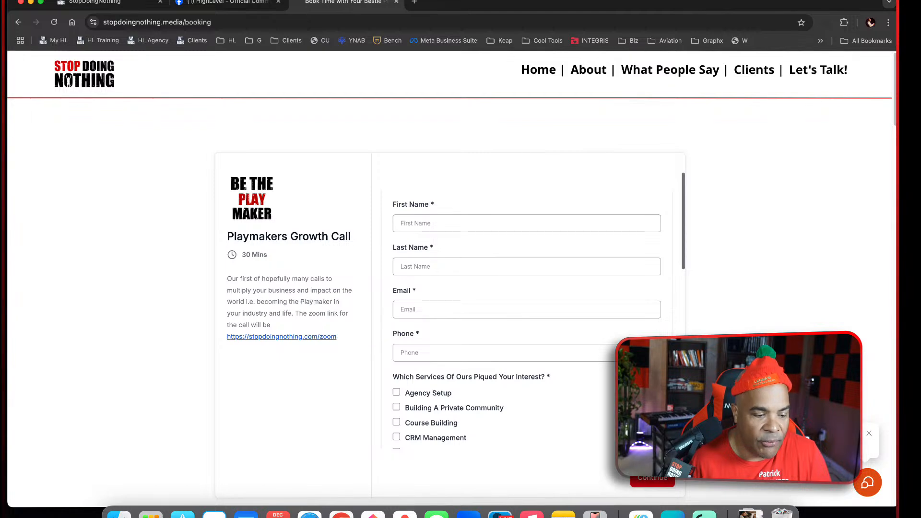
click(96, 4)
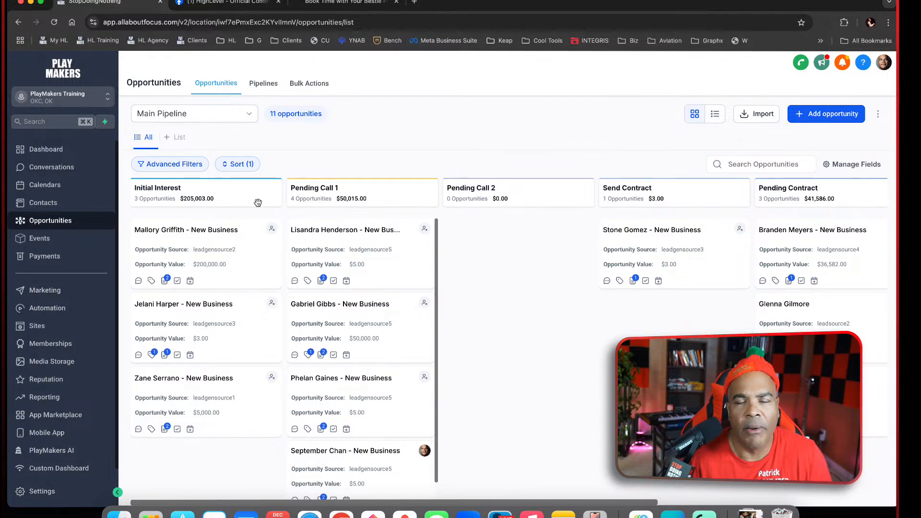
click(218, 234)
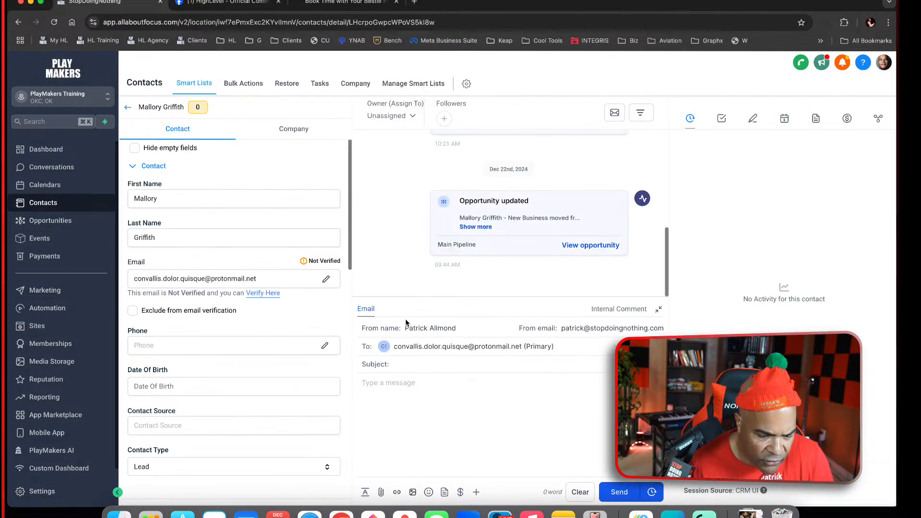
click(128, 107)
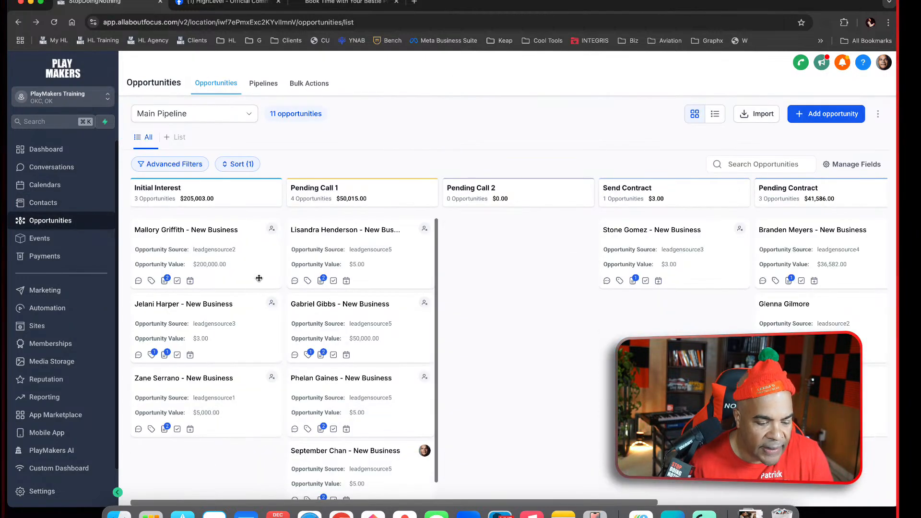
Try setting Product Of Interest to product1 on the $200,000 Initial Interest opportunity, review its details, and cancel the edit
click(259, 278)
scroll(496, 302, down, 3)
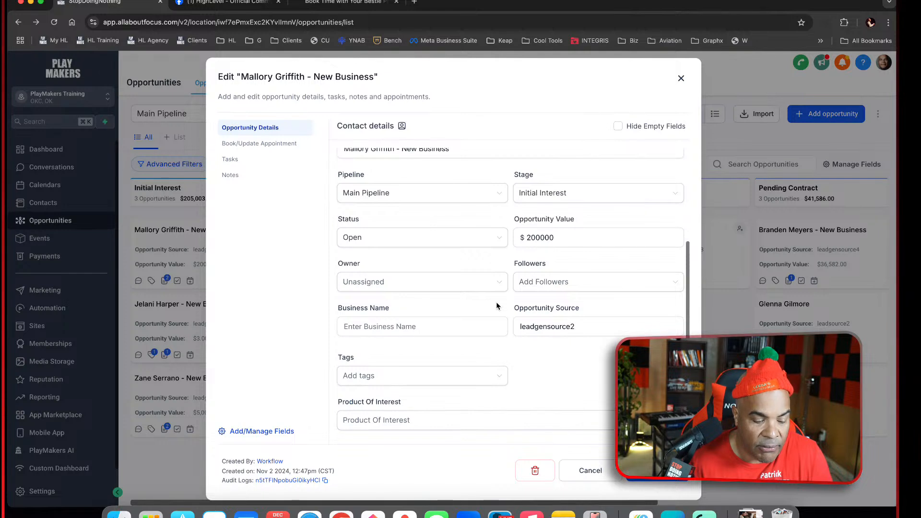
click(455, 422)
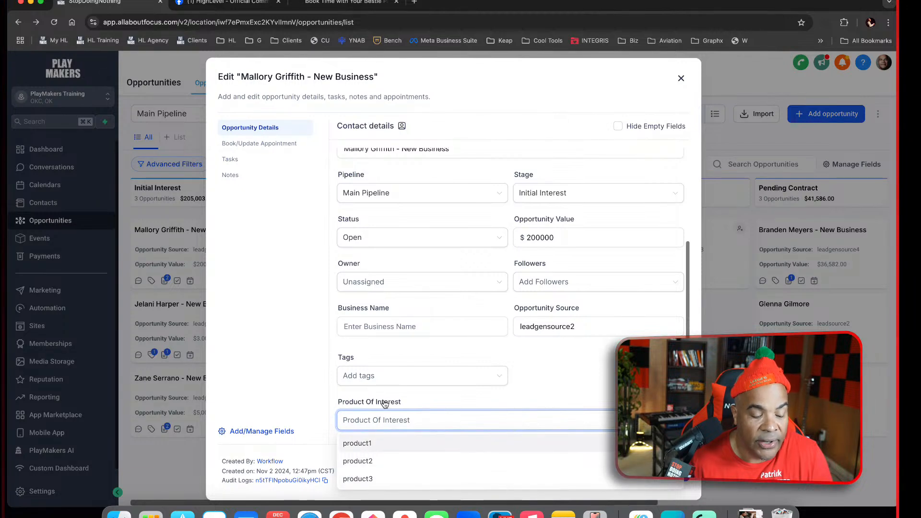
click(564, 356)
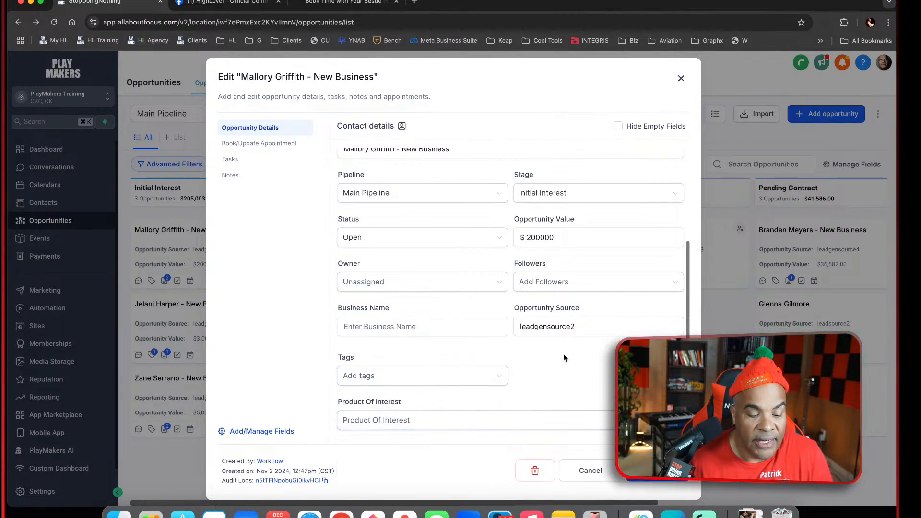
click(475, 420)
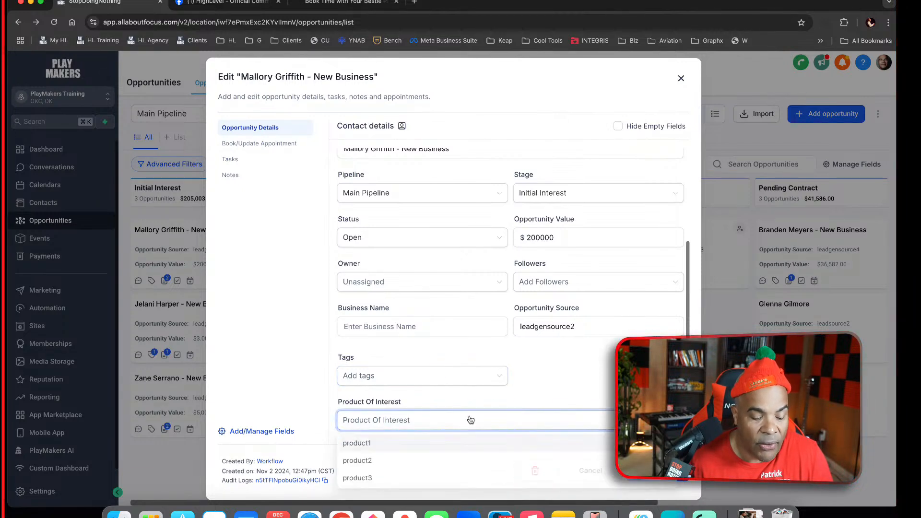
click(376, 442)
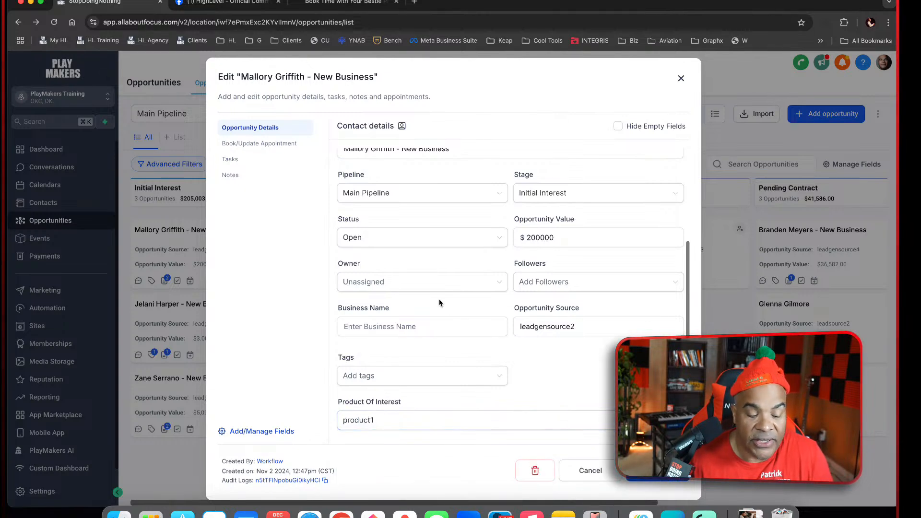
scroll(445, 355, up, 3)
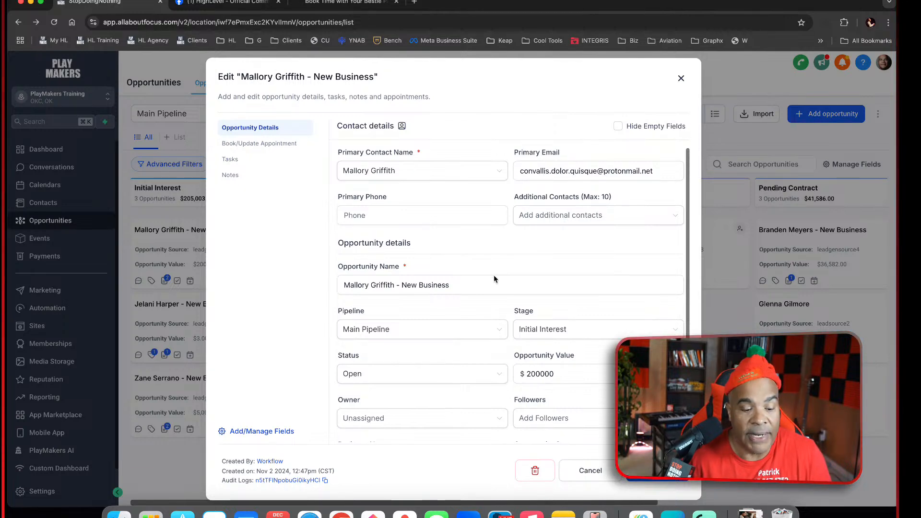
scroll(510, 346, down, 3)
click(453, 422)
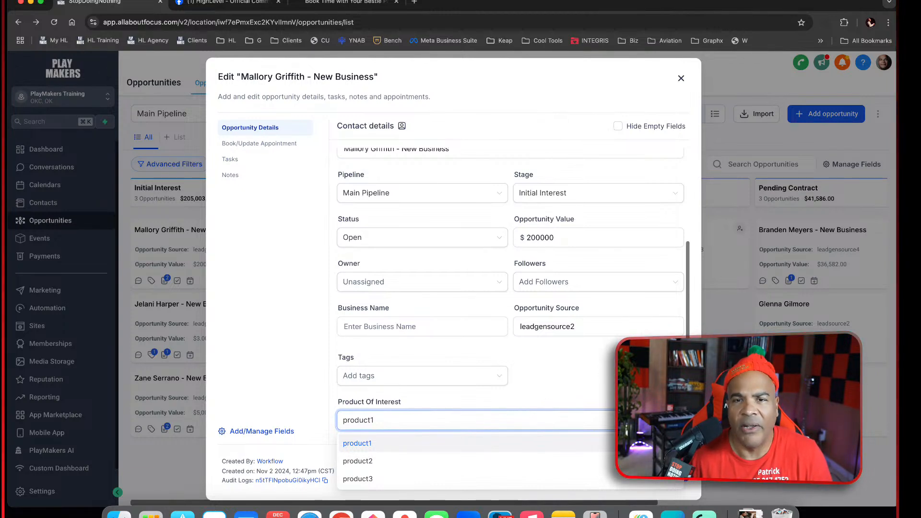
click(560, 377)
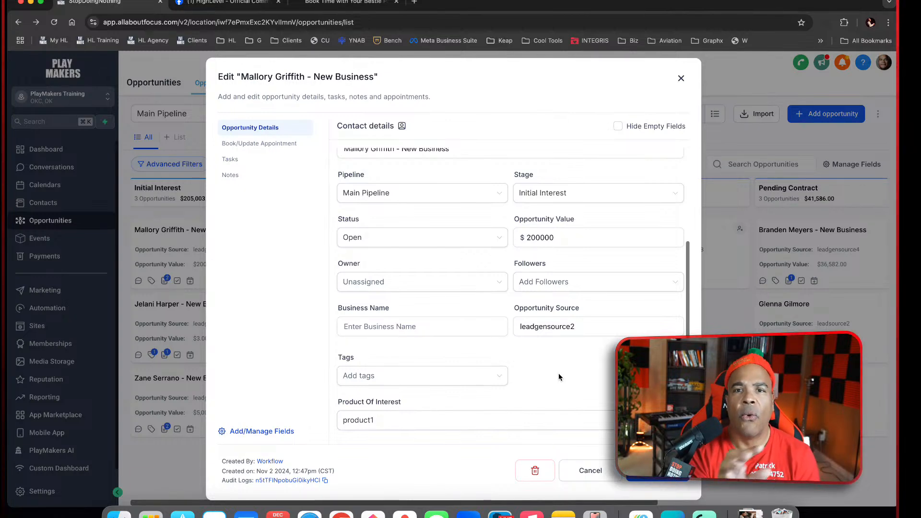
click(608, 472)
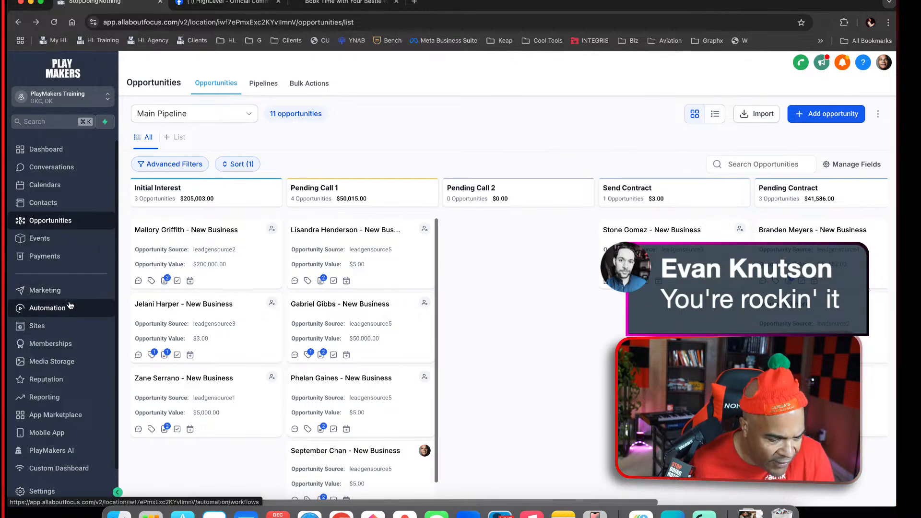
Open the Appointments list in Calendars and start a new appointment
click(76, 177)
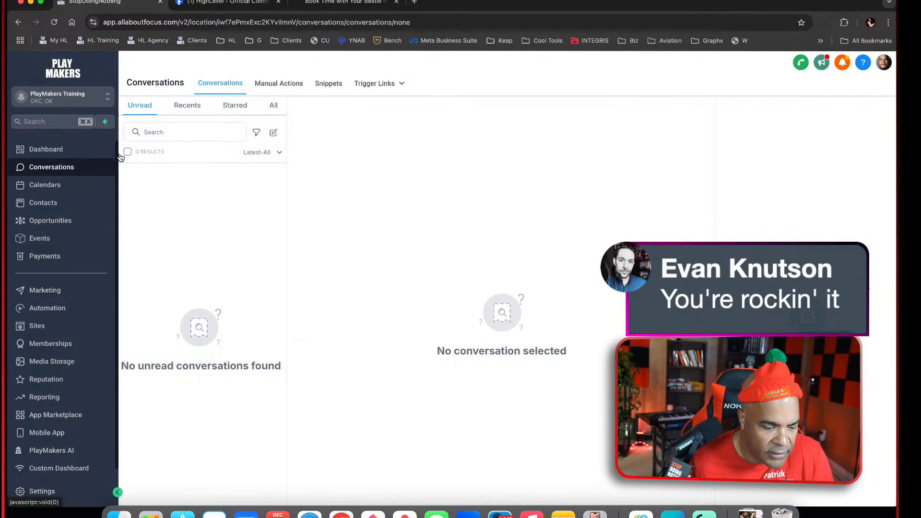
click(74, 187)
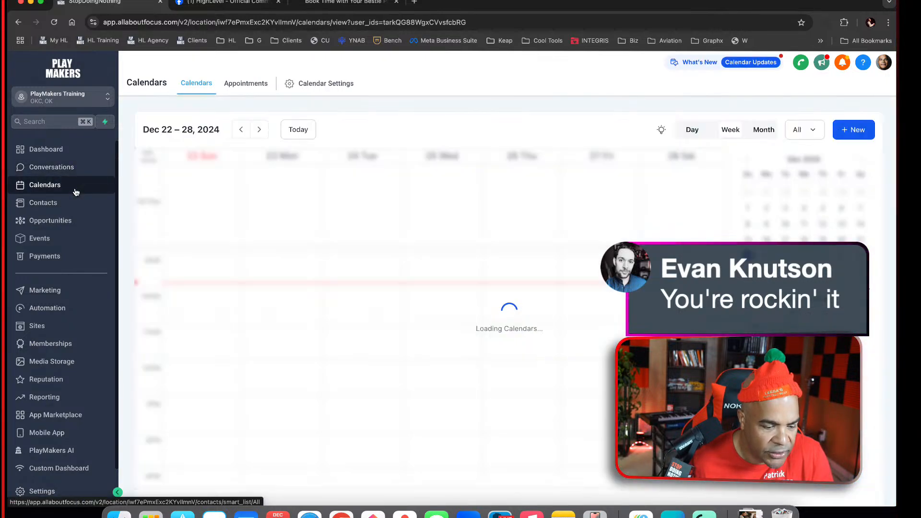
click(247, 86)
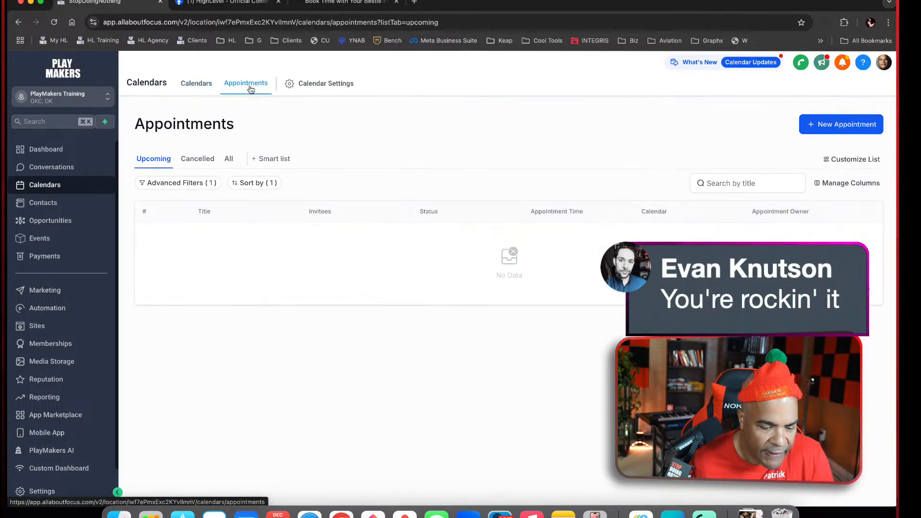
click(847, 125)
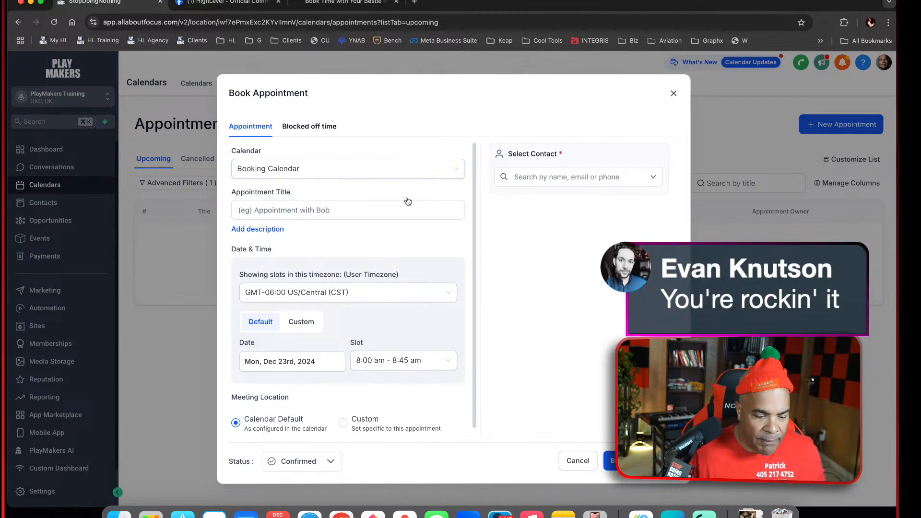
Title the appointment "Initial Discovery Call with" followed by the attendee's first name
click(403, 211)
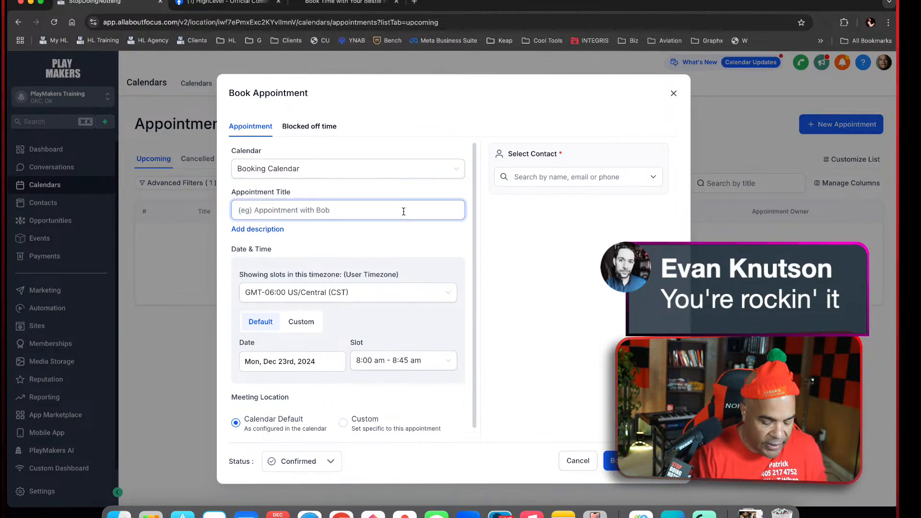
text(Initial Dis)
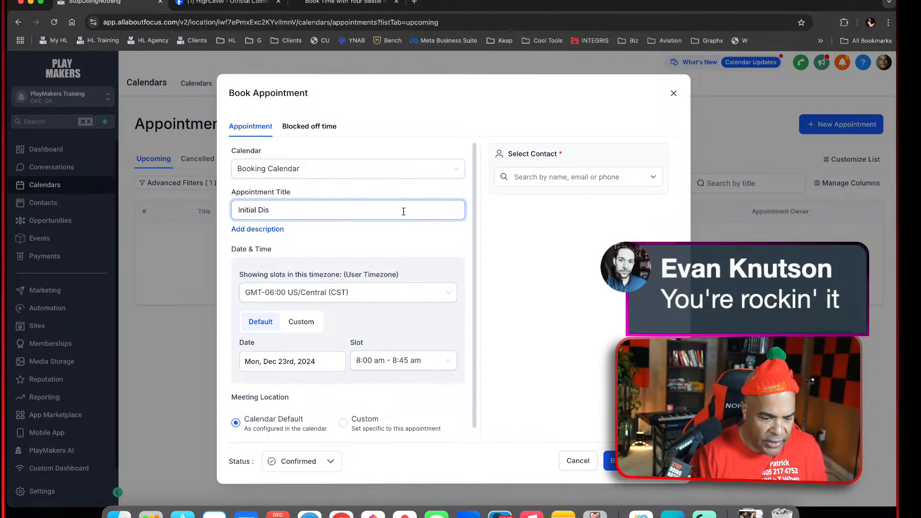
text(covery Cakkl)
key(BackSpace)
key(BackSpace)
text(ll with Evan)
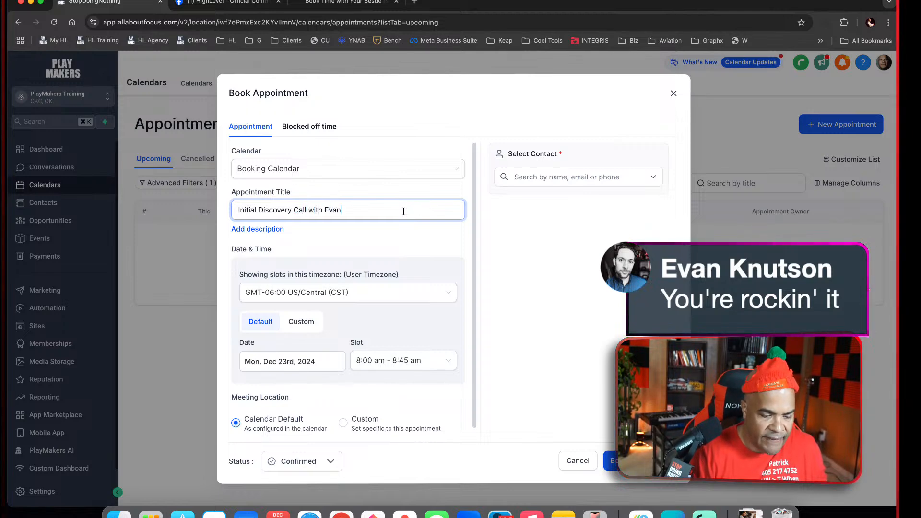
Search contacts by first name, select the first match, and book the appointment for Dec 23rd, 2024, 8:00 am - 8:45 am
click(298, 360)
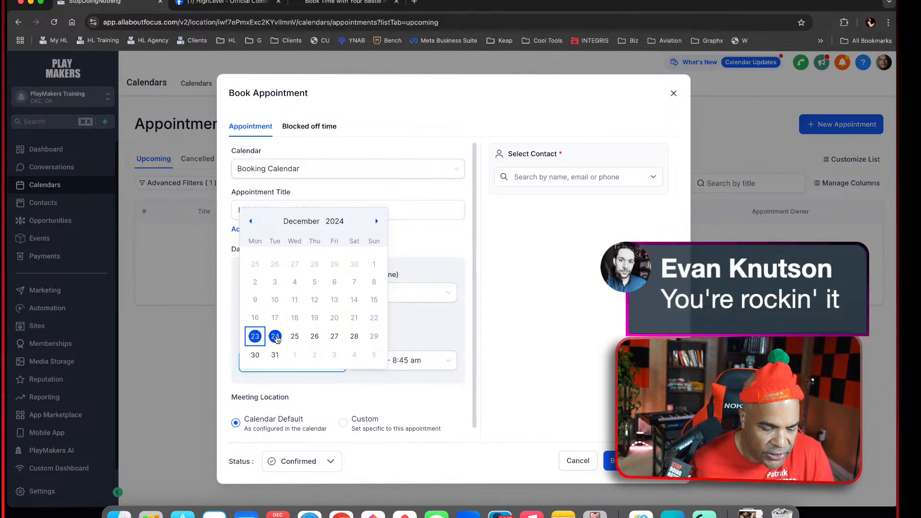
click(490, 313)
scroll(420, 407, down, 1)
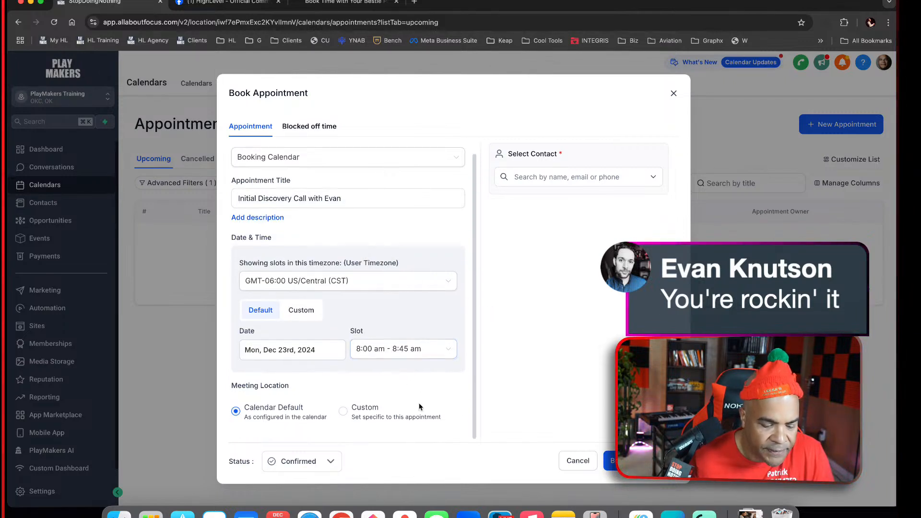
click(600, 176)
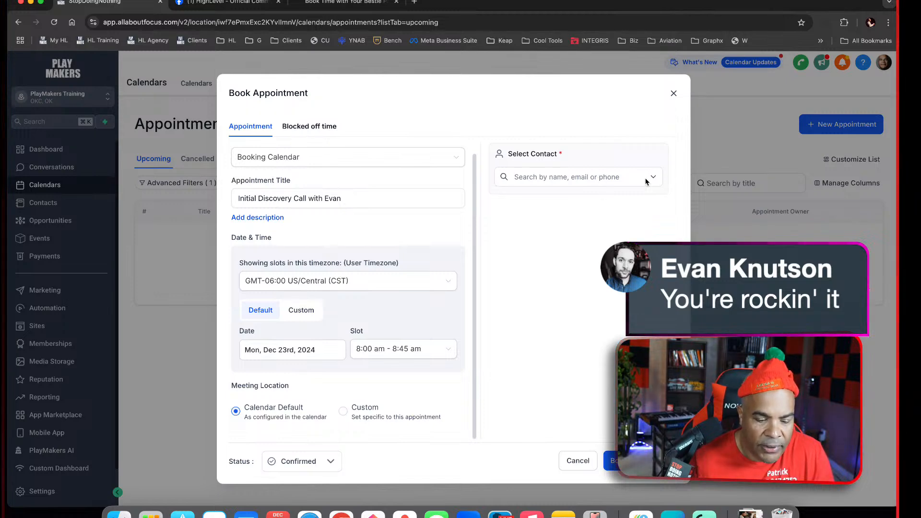
text(ke)
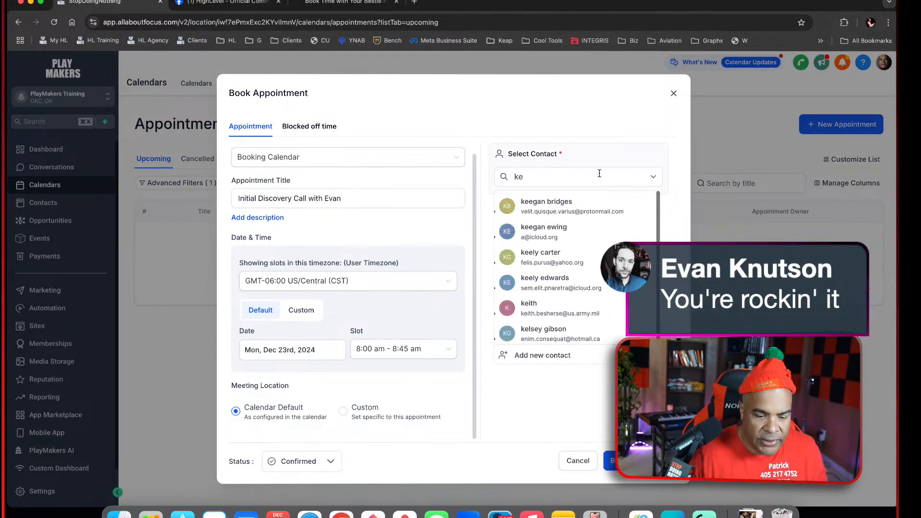
text(ith)
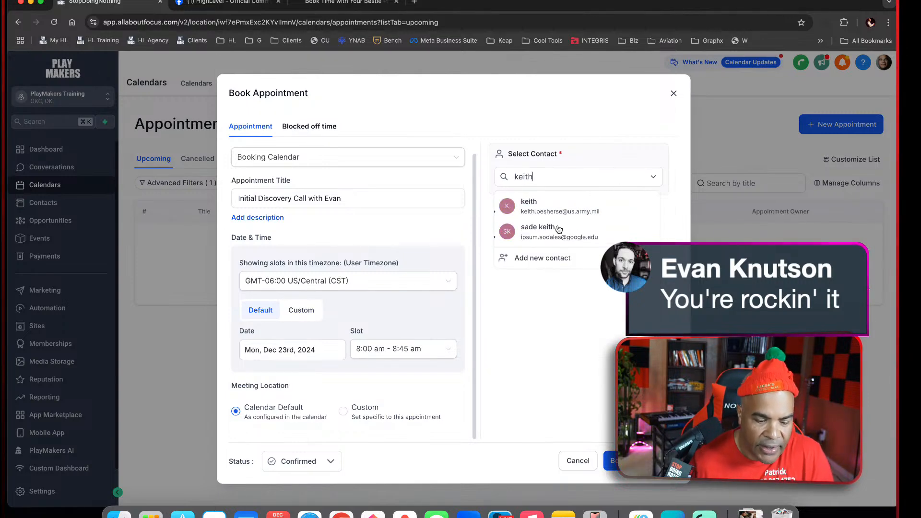
click(552, 211)
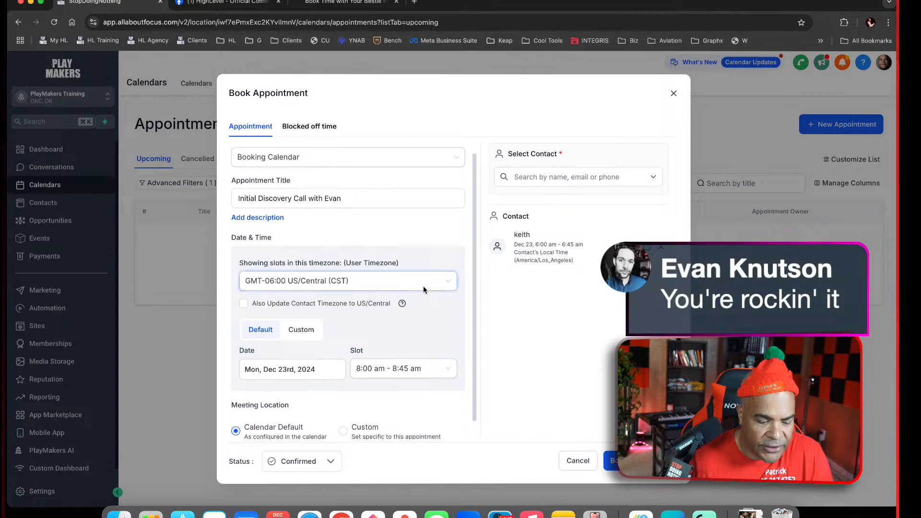
click(611, 461)
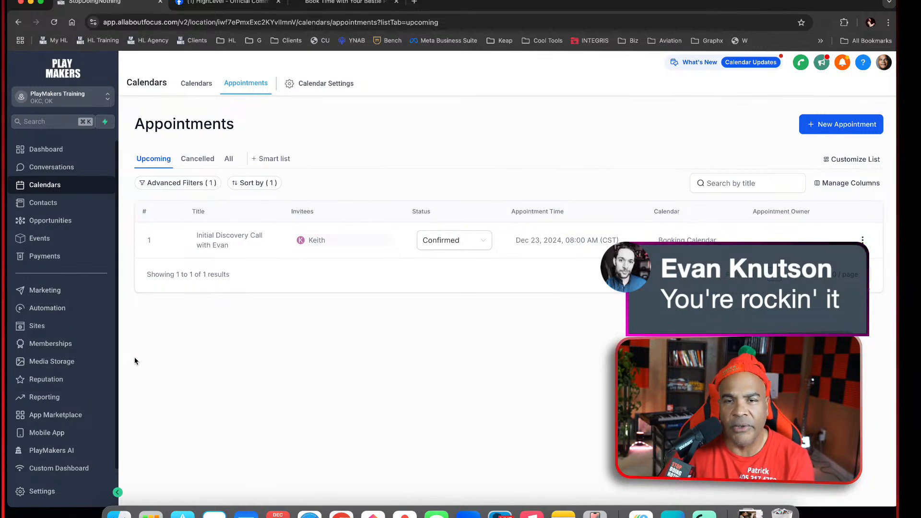
Examine the status choices available for the booked discovery call without changing its status
click(483, 244)
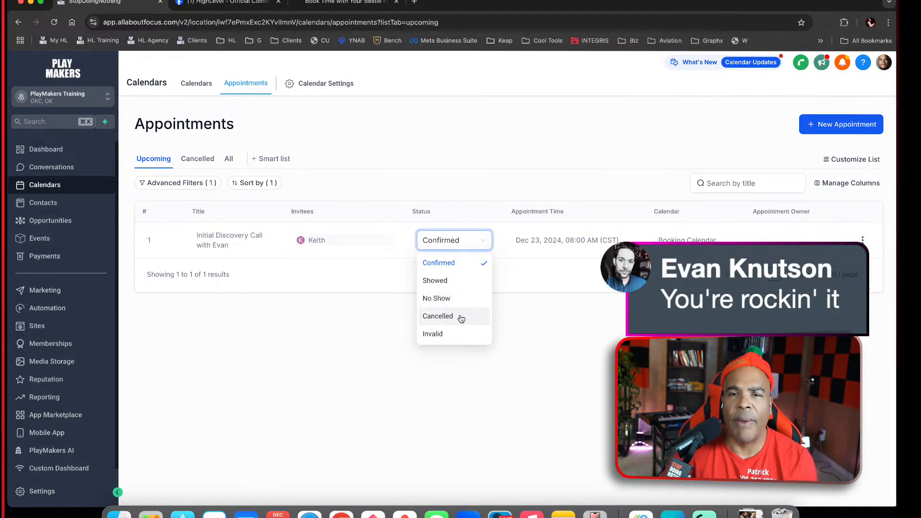
click(318, 319)
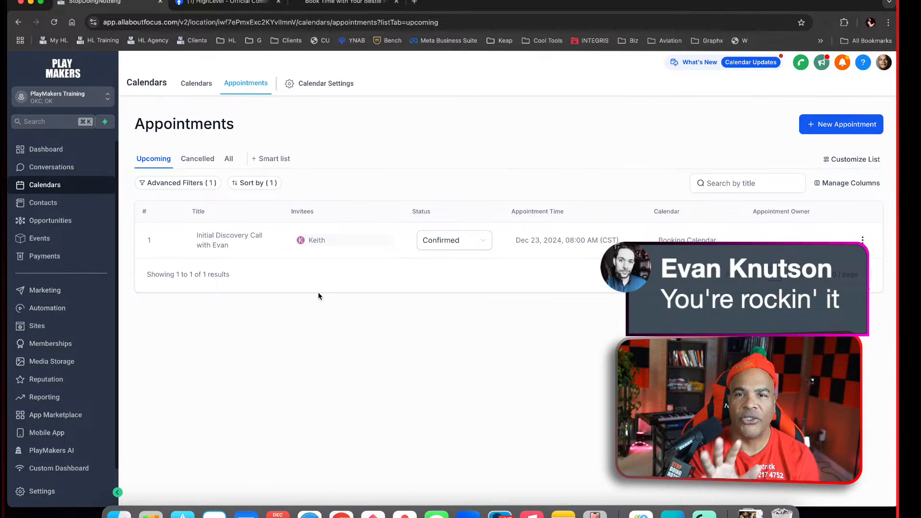
On the opportunities board, move the first Pending Call 1 opportunity to Send Contract and from there to Pending Contract
click(67, 221)
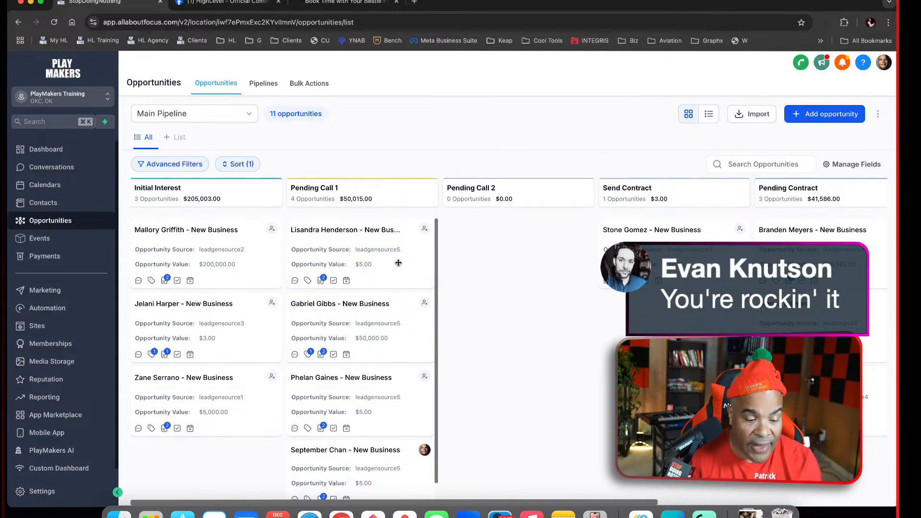
drag(399, 261, 601, 381)
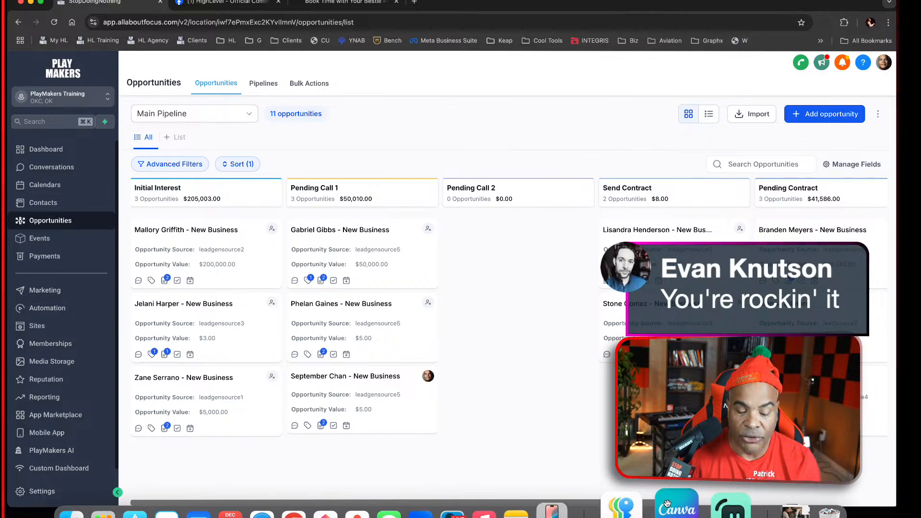
click(704, 514)
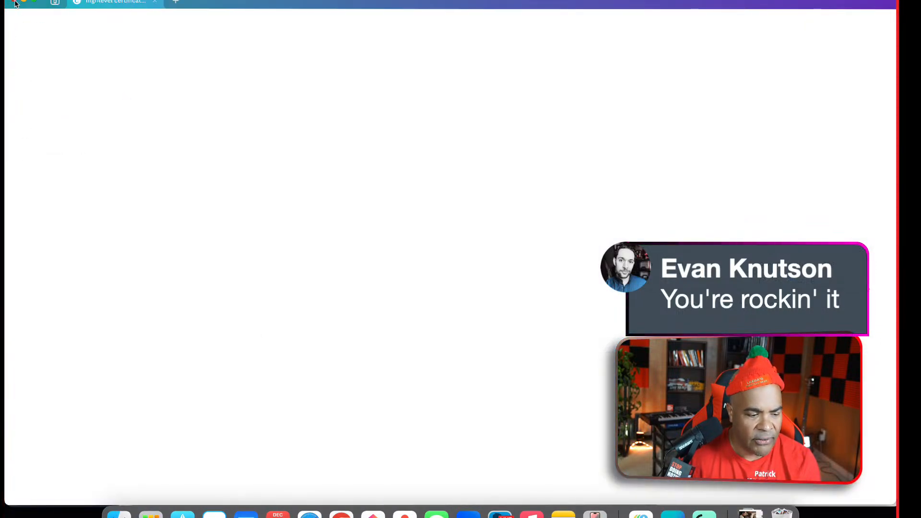
click(14, 2)
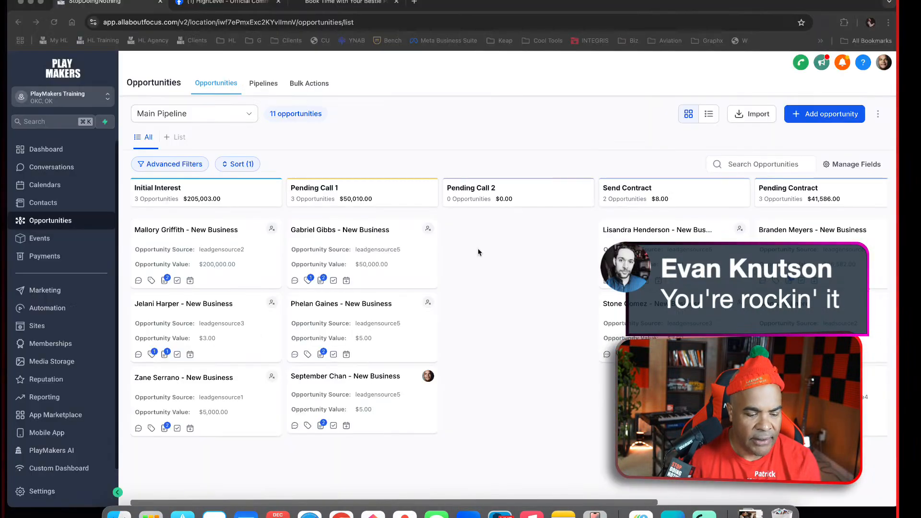
scroll(586, 353, right, 7)
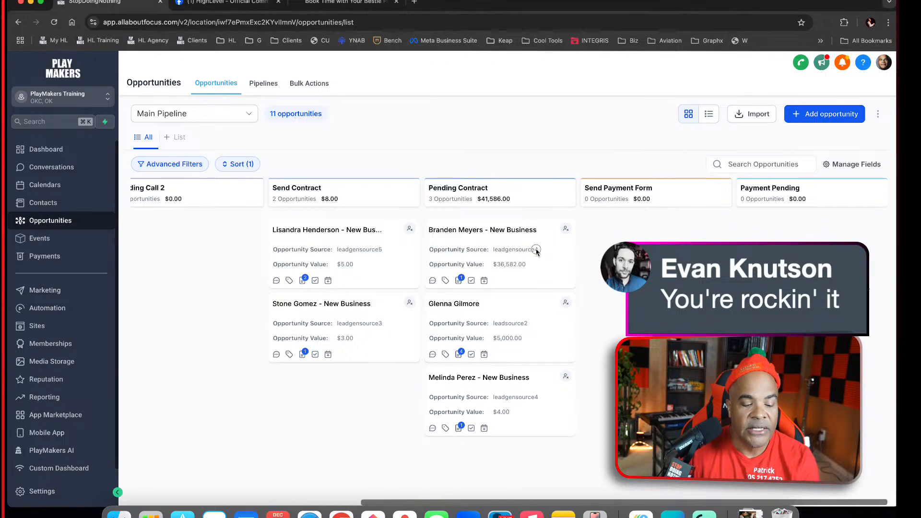
drag(406, 264, 553, 256)
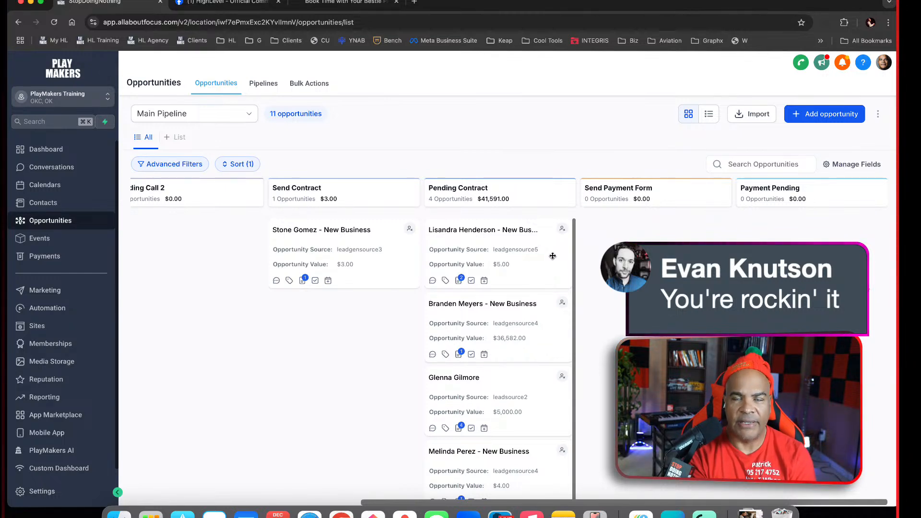
Move the first Pending Contract opportunity to Send Payment Form, on to Payment Pending, and back to Send Contract
drag(537, 270, 638, 269)
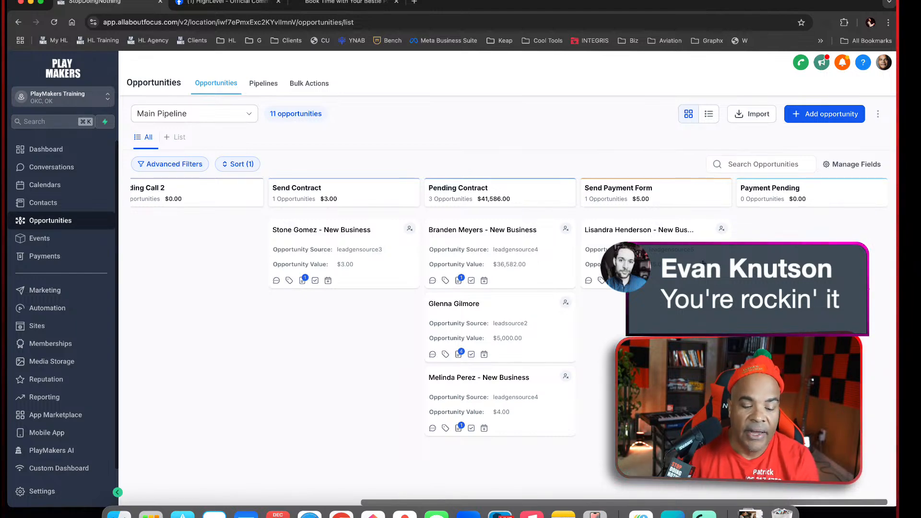
drag(638, 236, 816, 237)
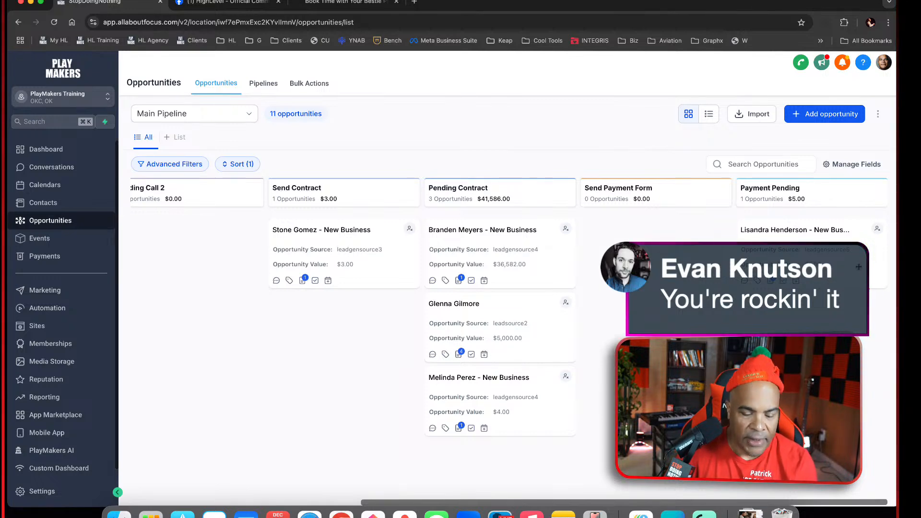
drag(861, 270, 360, 345)
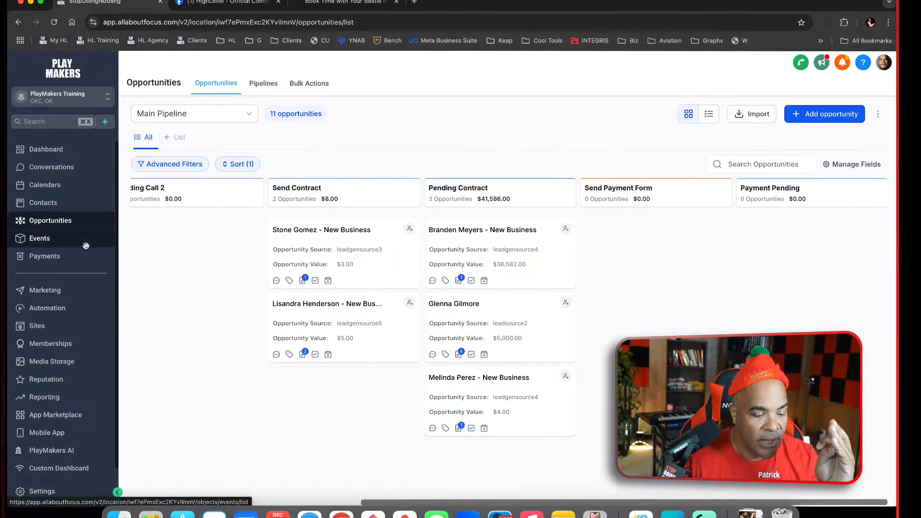
Review the Training Dashboard's opened opportunities and the upcoming appointments list in Calendars
click(60, 188)
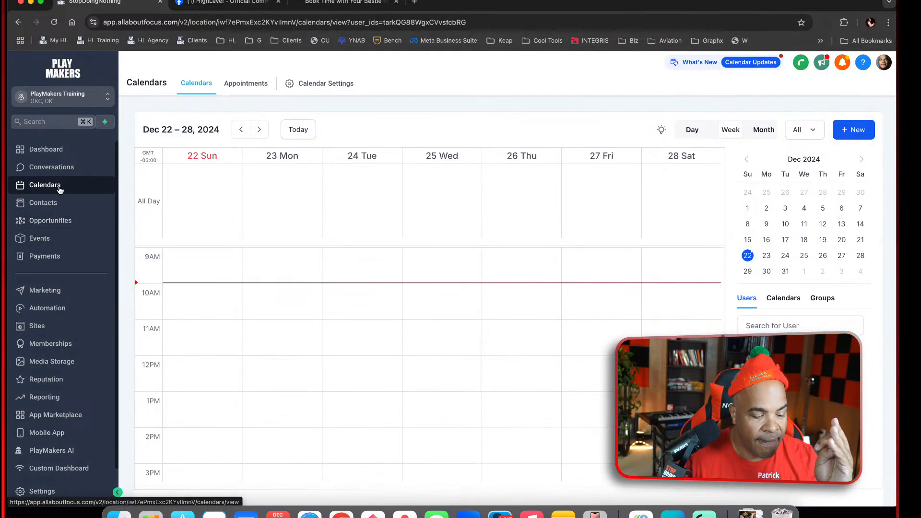
click(72, 150)
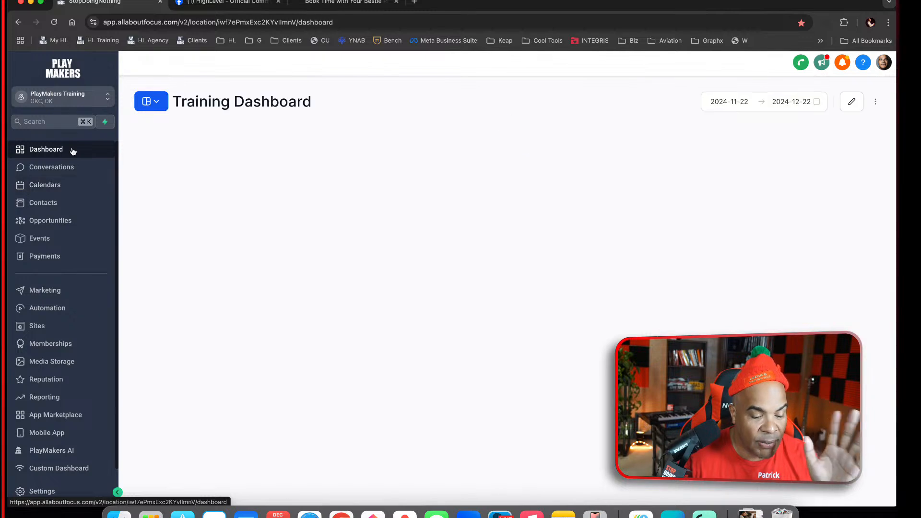
scroll(387, 360, down, 4)
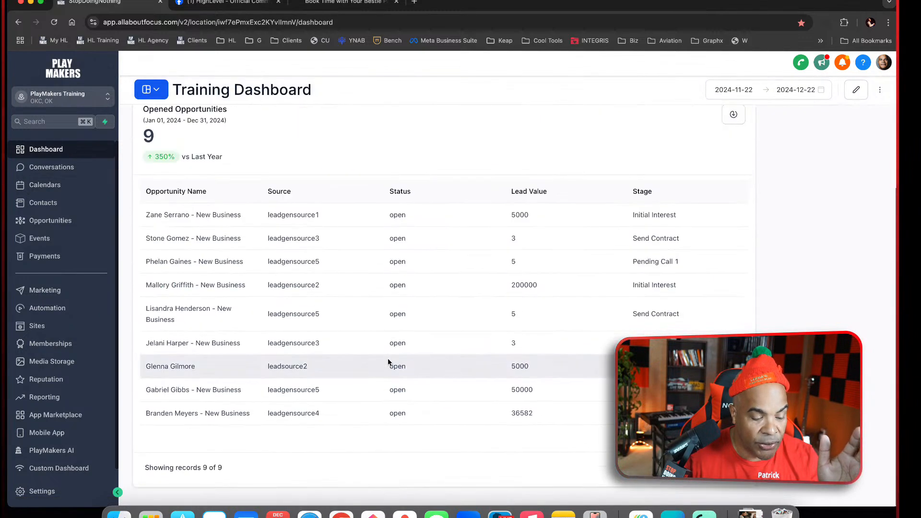
scroll(428, 422, up, 4)
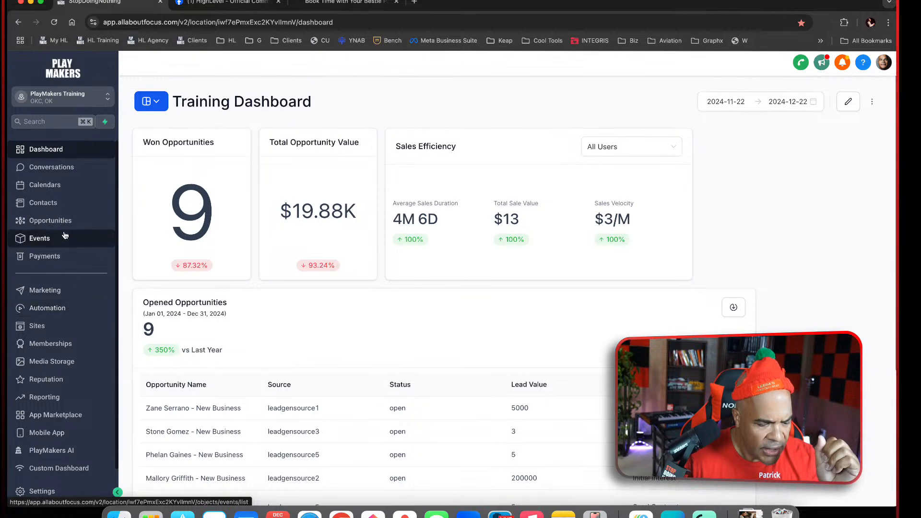
click(66, 186)
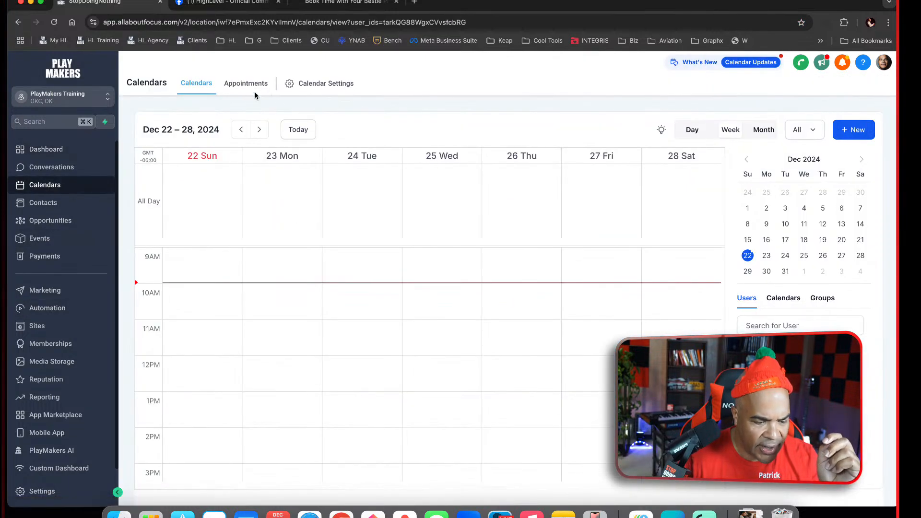
click(246, 87)
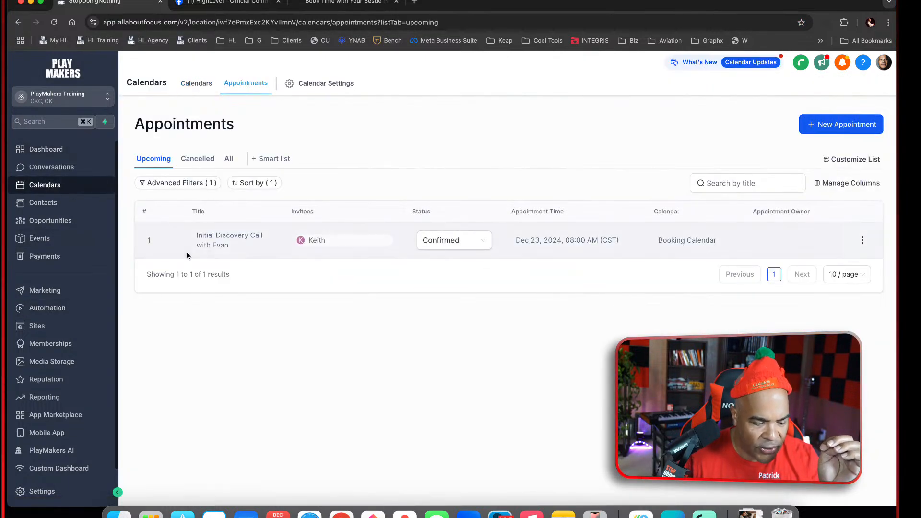
Put the Training Dashboard in edit mode and delete its Opened Opportunities widget
click(41, 167)
click(57, 149)
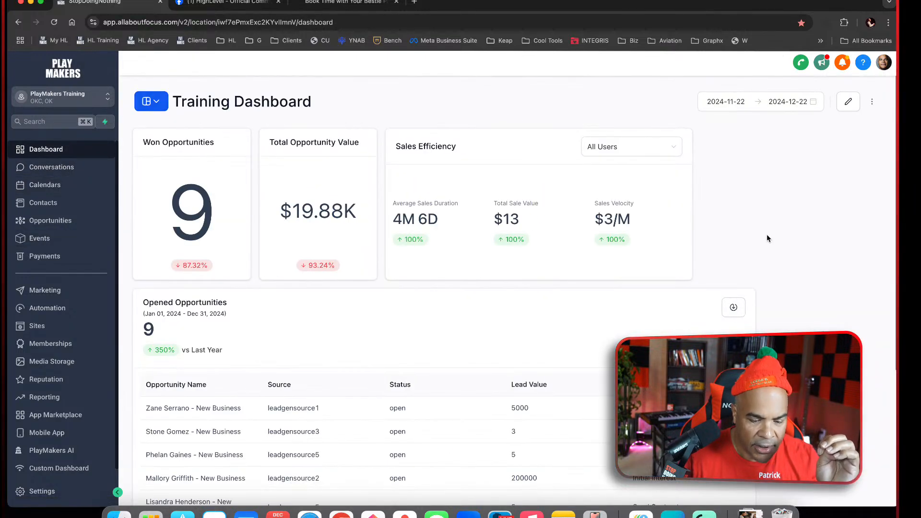
click(845, 104)
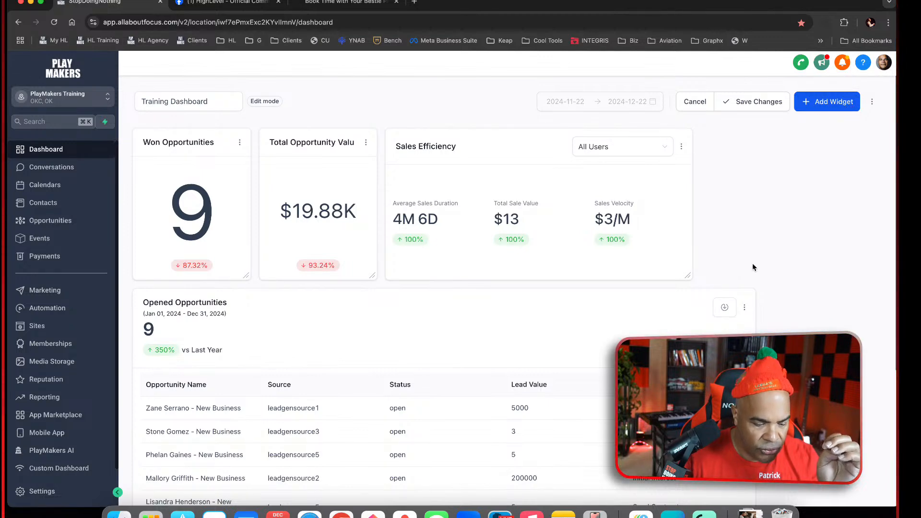
scroll(752, 263, down, 4)
scroll(704, 190, up, 4)
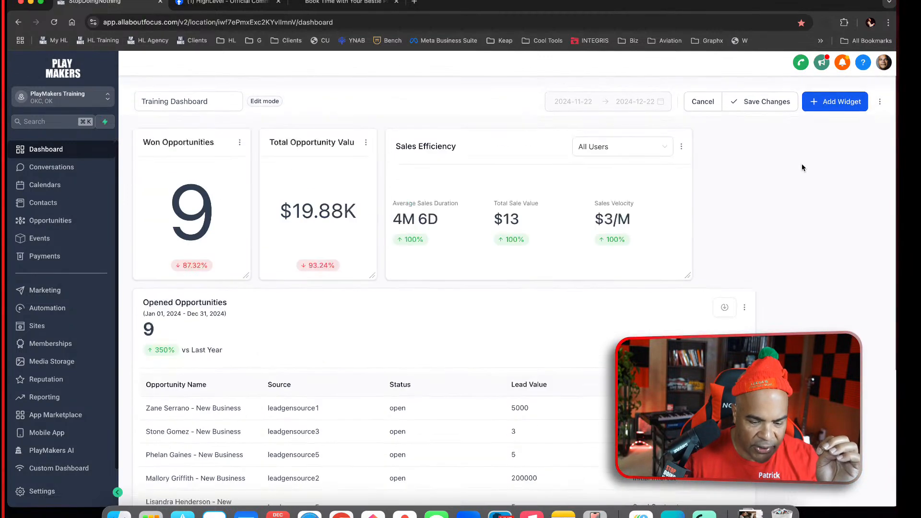
click(744, 309)
click(744, 284)
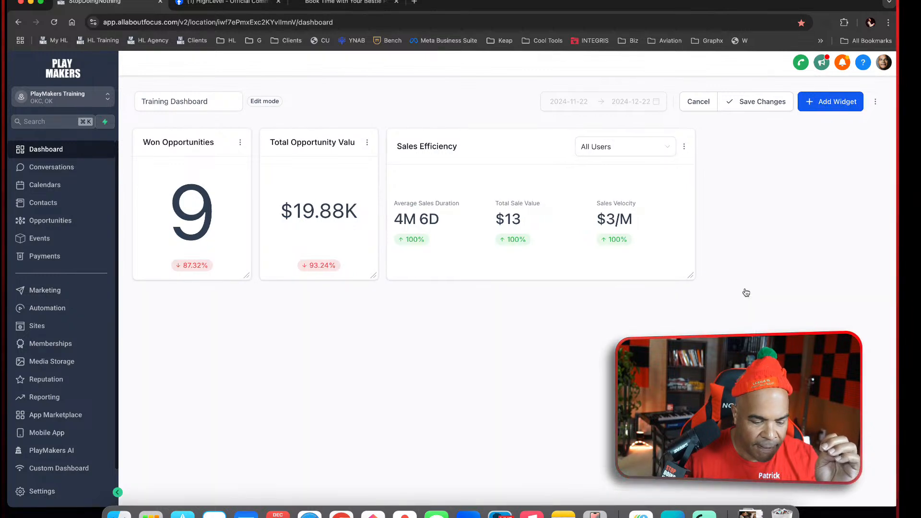
Examine the Appointments widgets available for adding to the Training Dashboard
click(831, 101)
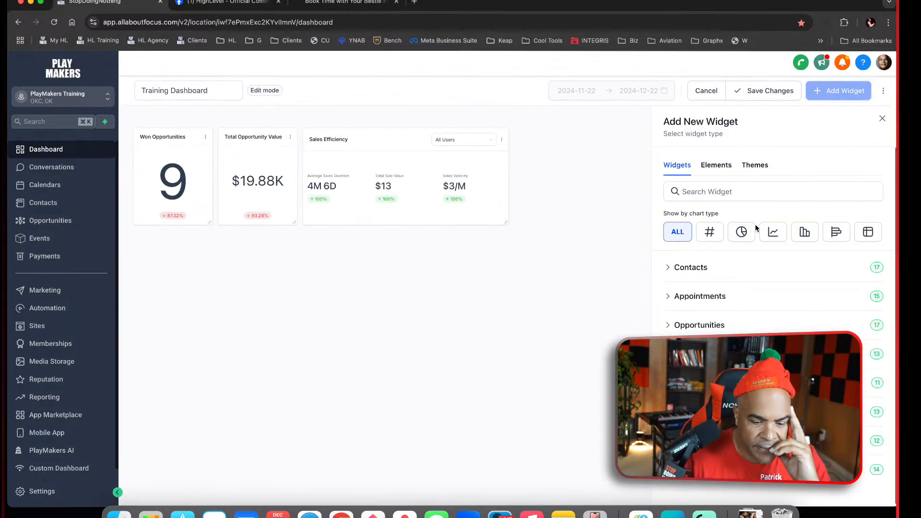
click(717, 297)
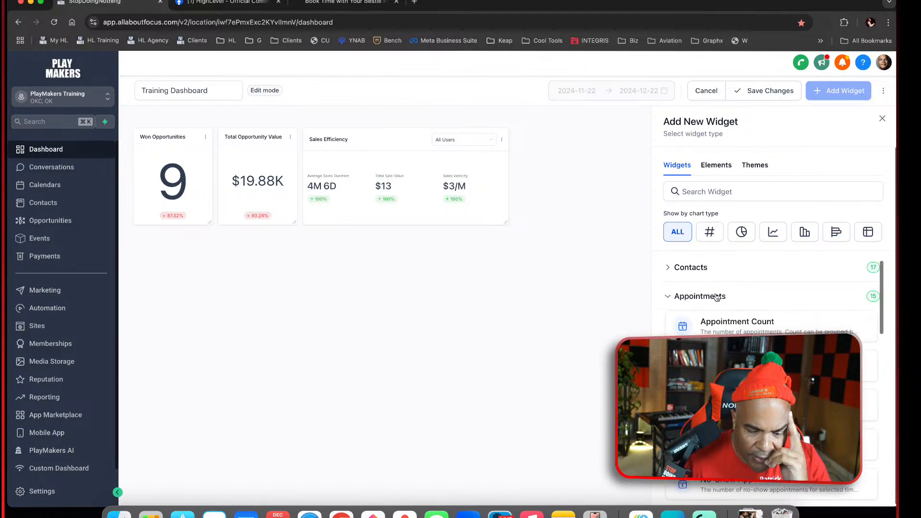
scroll(768, 298, down, 10)
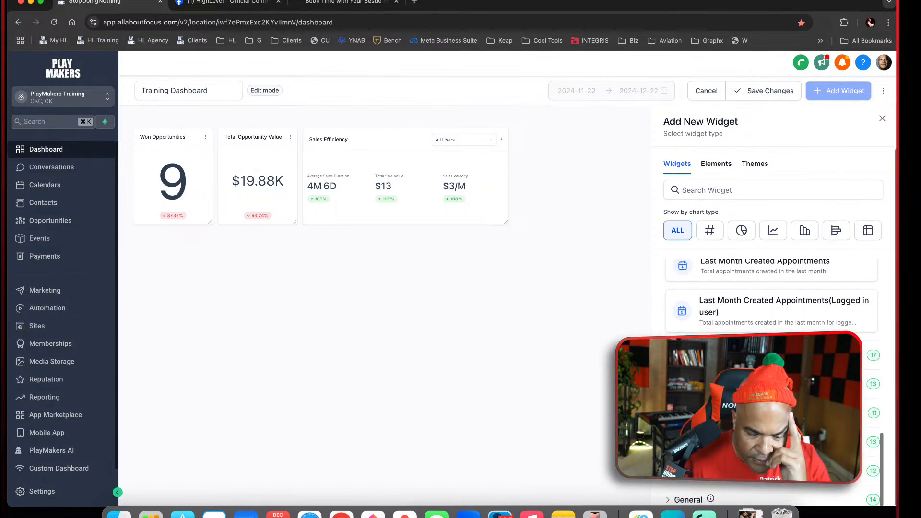
scroll(768, 297, up, 2)
scroll(767, 298, up, 10)
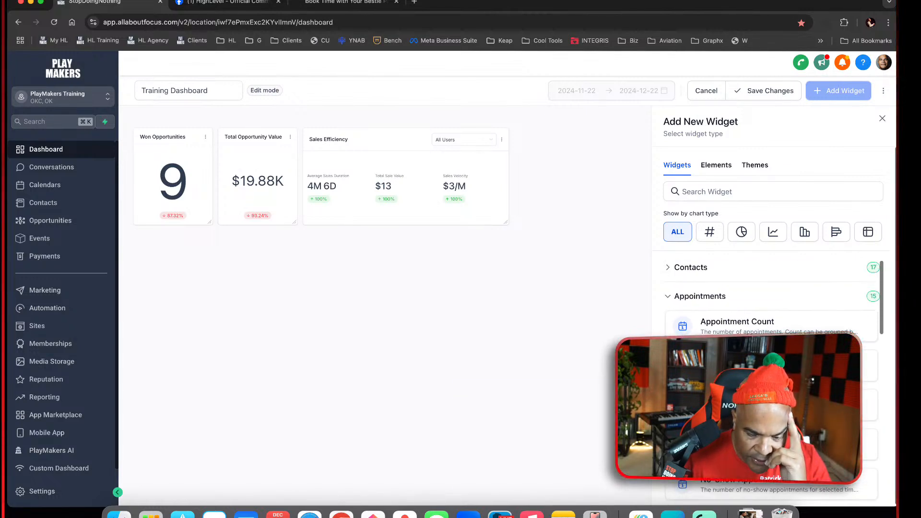
scroll(773, 374, down, 2)
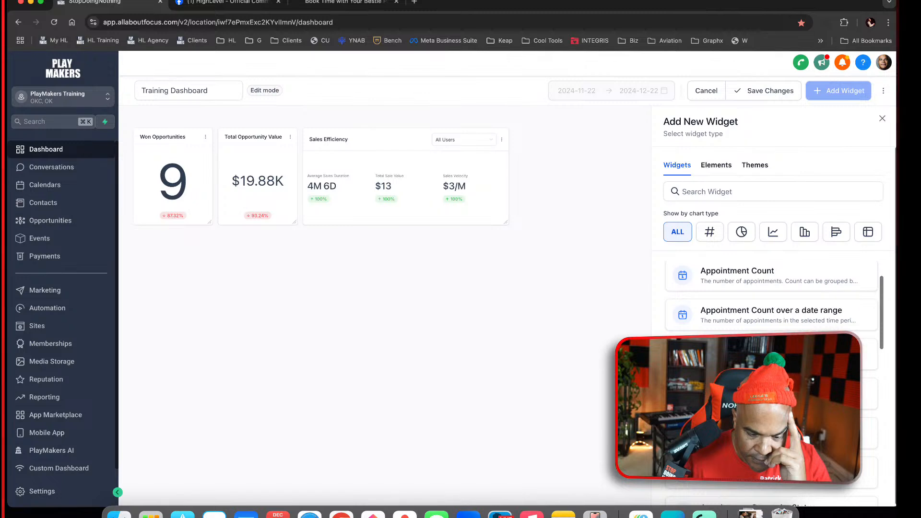
scroll(772, 298, down, 5)
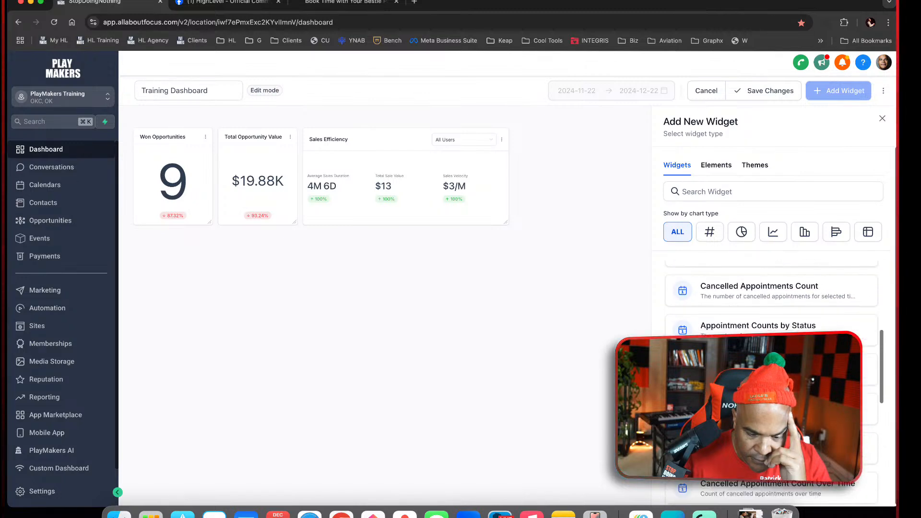
scroll(771, 312, down, 4)
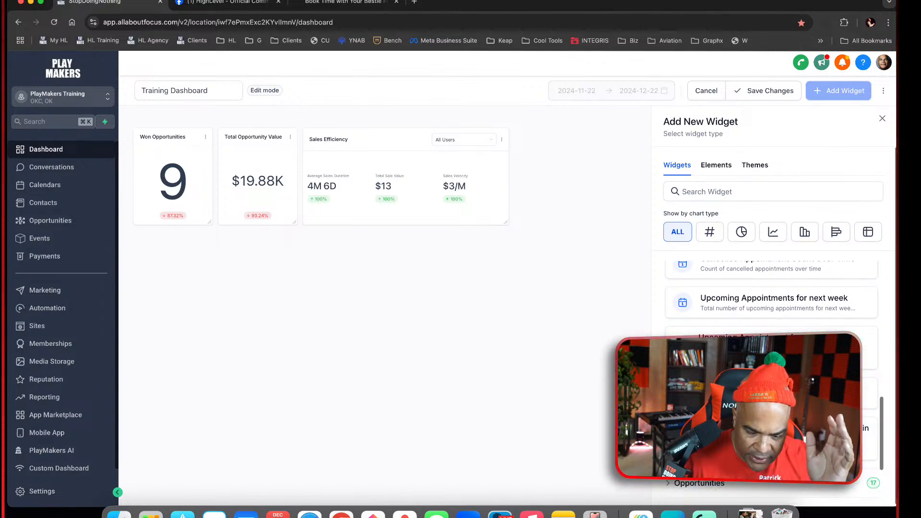
scroll(771, 298, up, 10)
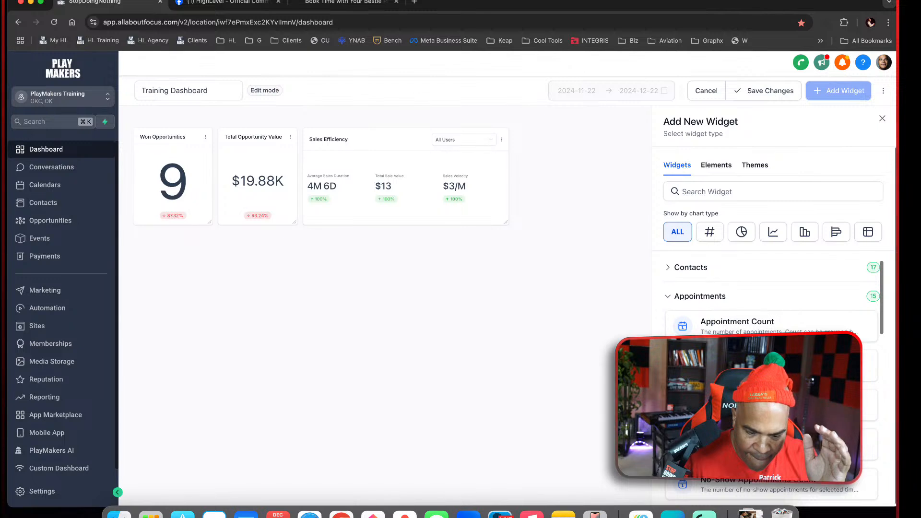
scroll(771, 312, down, 1)
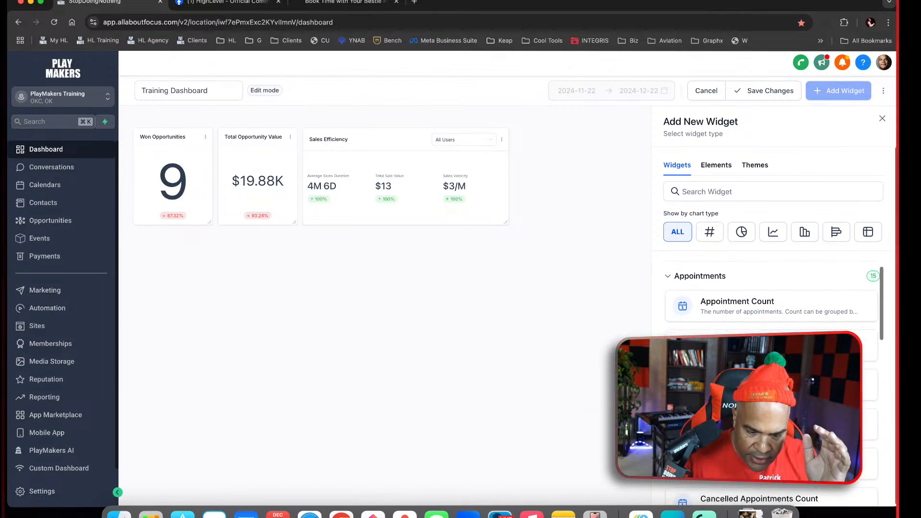
Add the Appointment Count over a date range widget to the dashboard as a table and save it
click(872, 235)
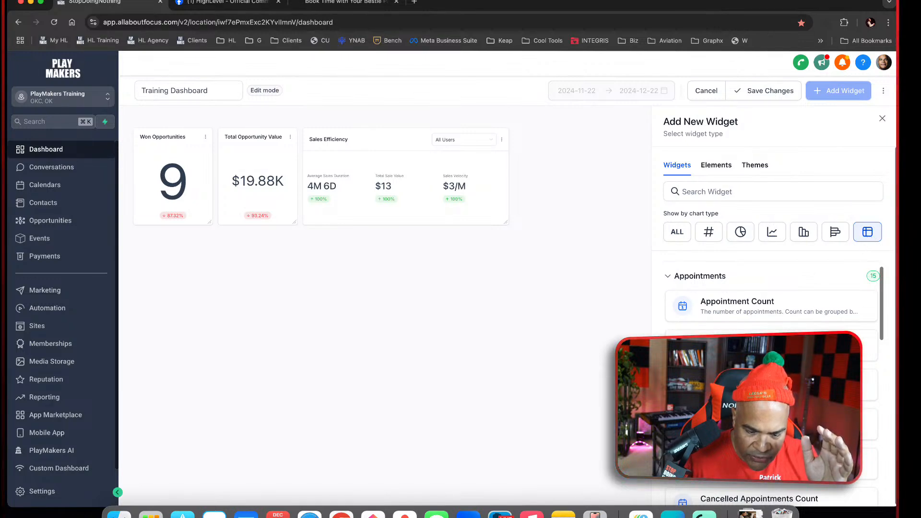
scroll(772, 307, down, 2)
scroll(782, 323, up, 1)
drag(782, 323, 383, 310)
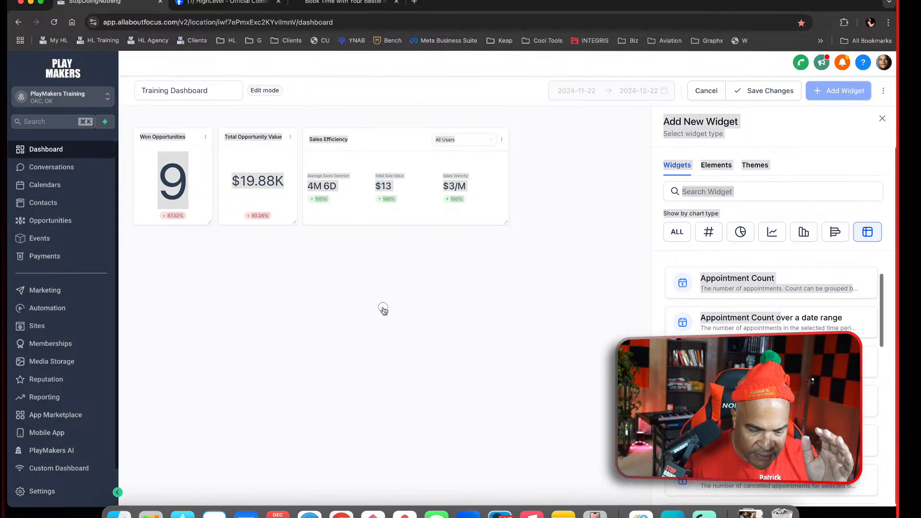
click(693, 316)
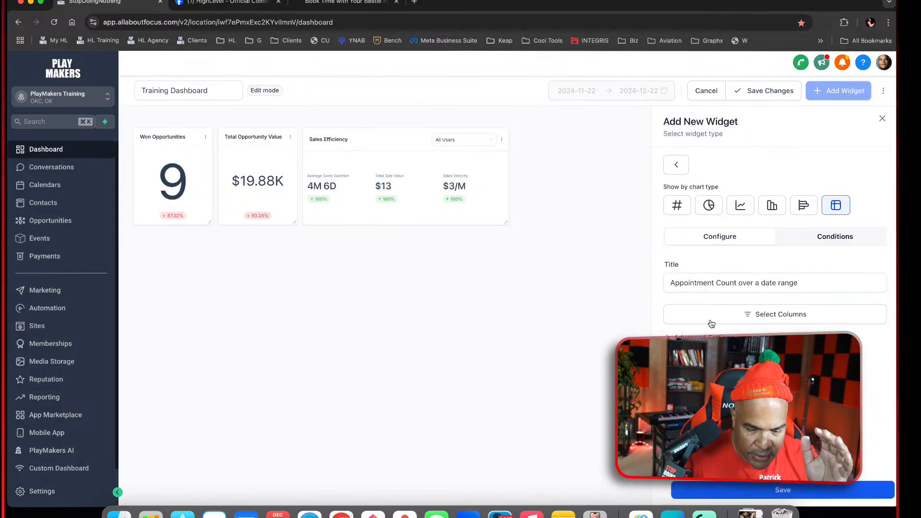
click(798, 488)
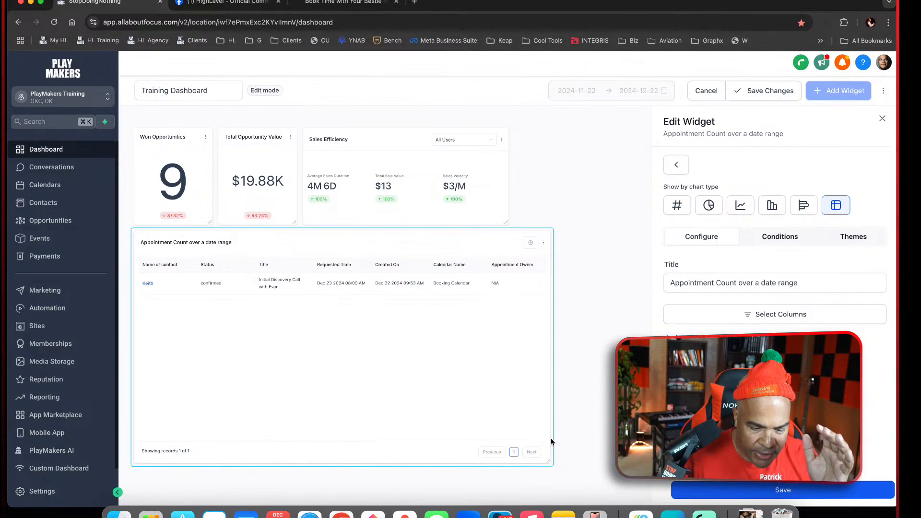
click(781, 237)
click(694, 270)
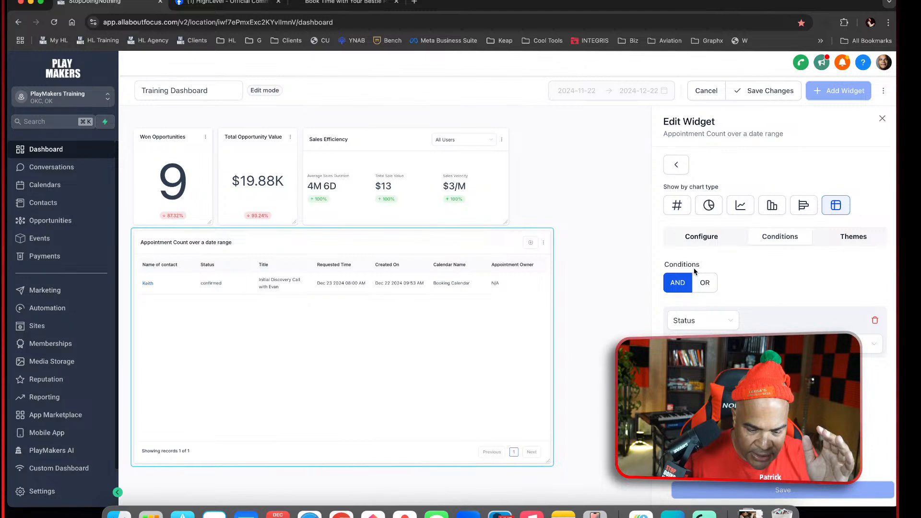
click(733, 321)
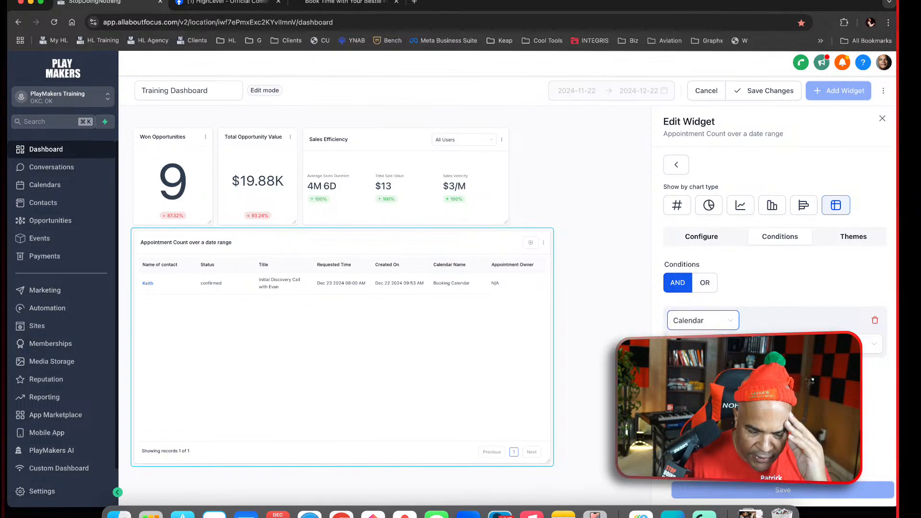
click(775, 344)
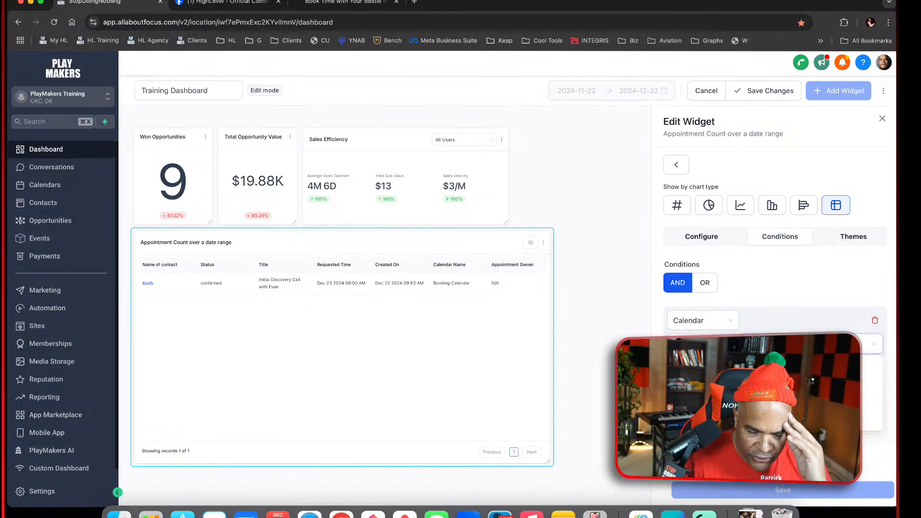
click(776, 384)
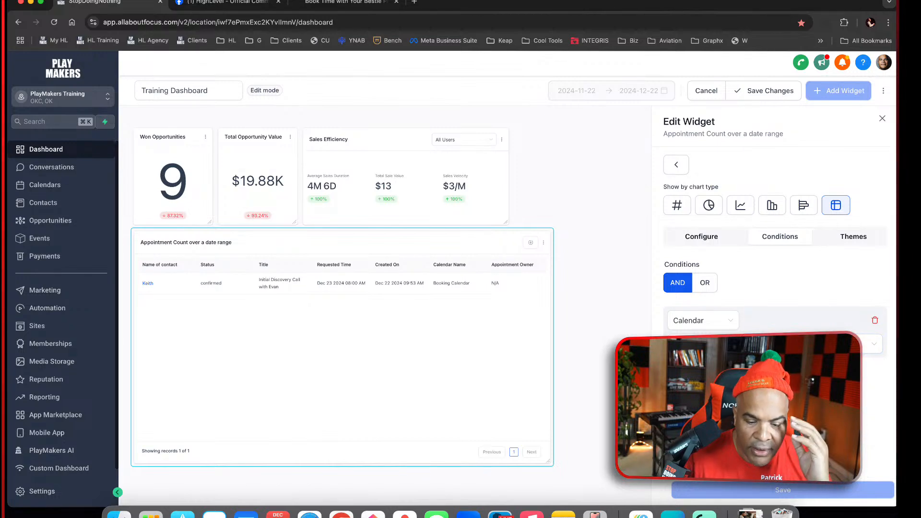
Close the widget's settings and save the Training Dashboard changes
click(883, 118)
click(756, 103)
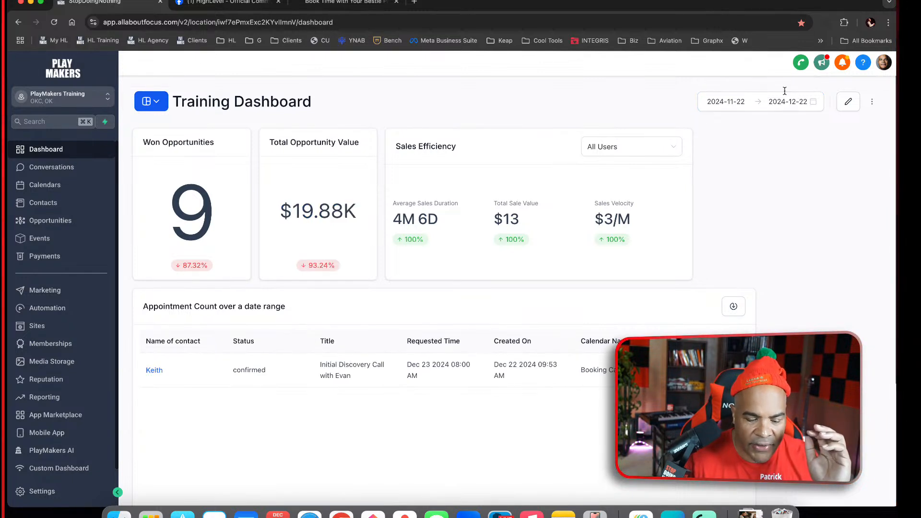
Limit the appointment table widget's columns to Name of contact, Status, Title and Requested Time
click(849, 103)
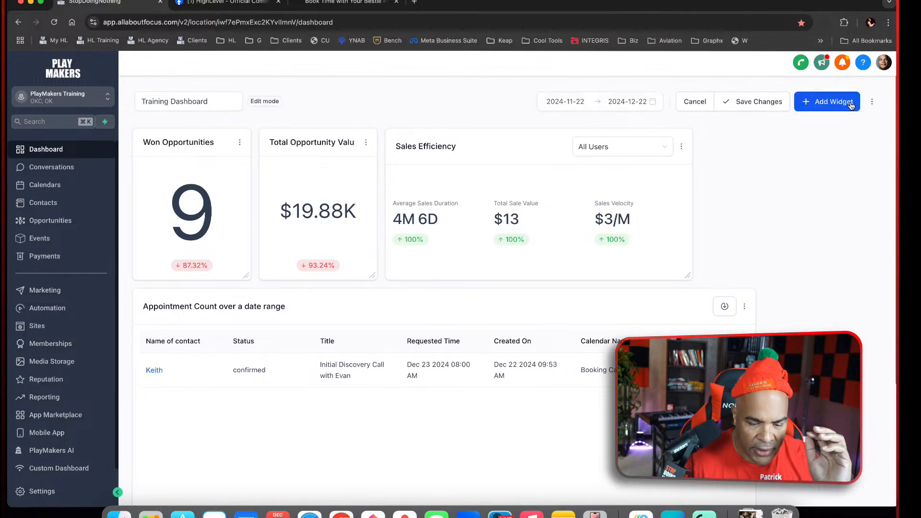
scroll(760, 327, down, 3)
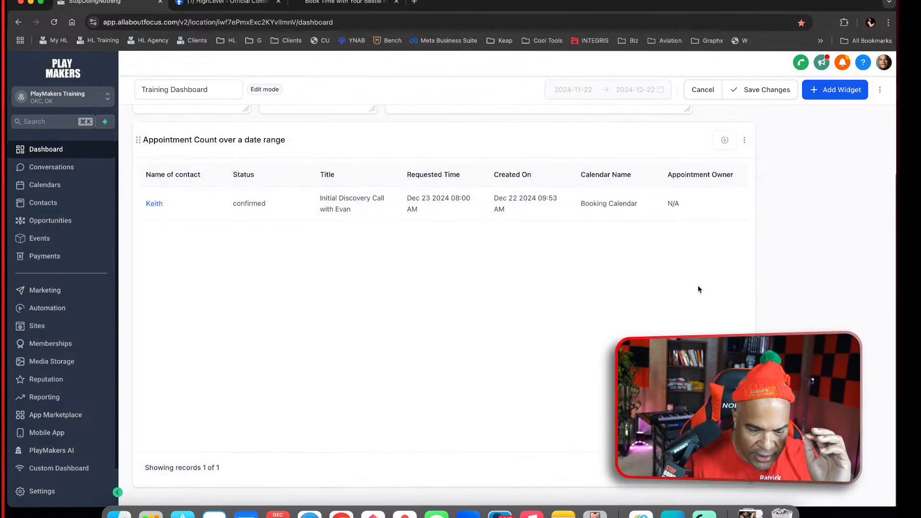
scroll(747, 211, up, 1)
scroll(747, 210, up, 3)
click(745, 310)
click(741, 270)
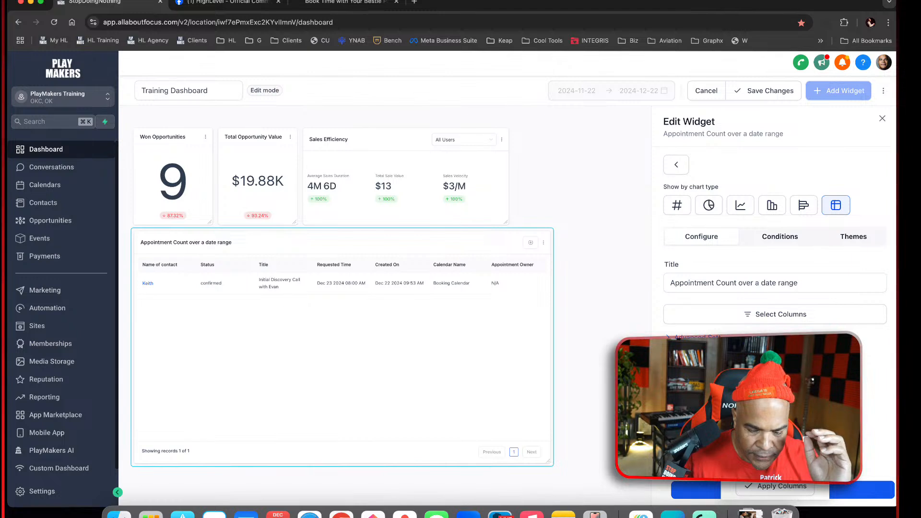
click(792, 491)
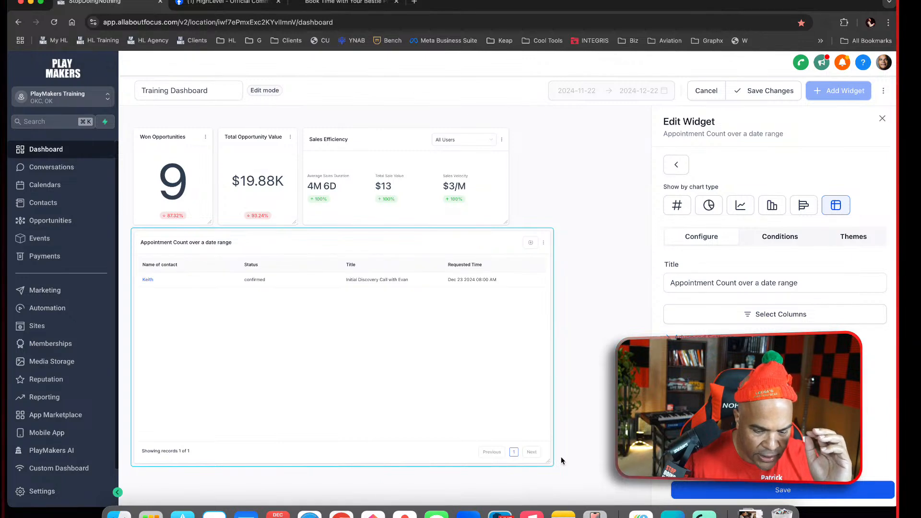
Save the appointment widget's column selection, close its settings and save the Training Dashboard changes
click(699, 492)
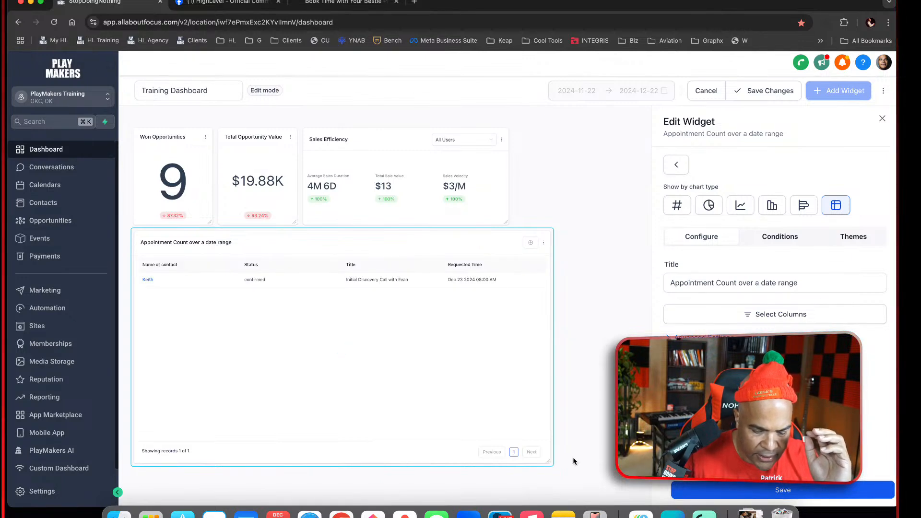
click(679, 490)
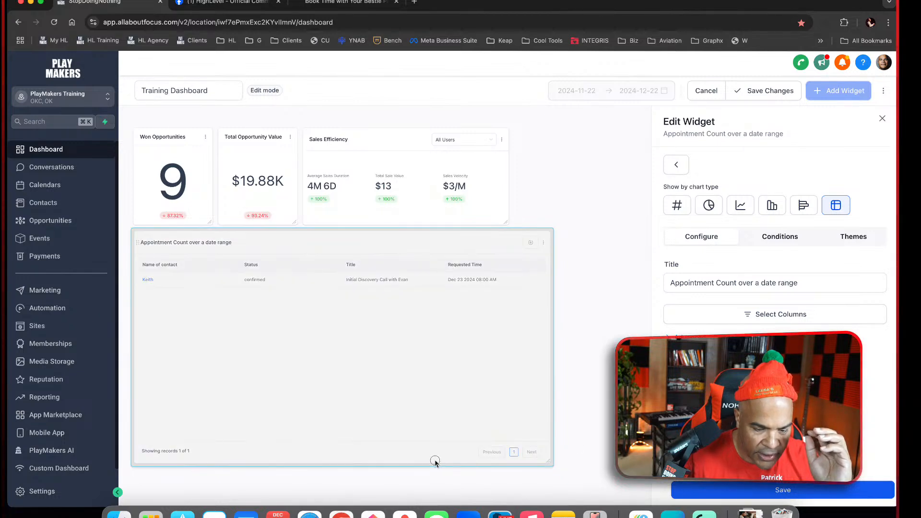
click(883, 118)
scroll(444, 308, down, 4)
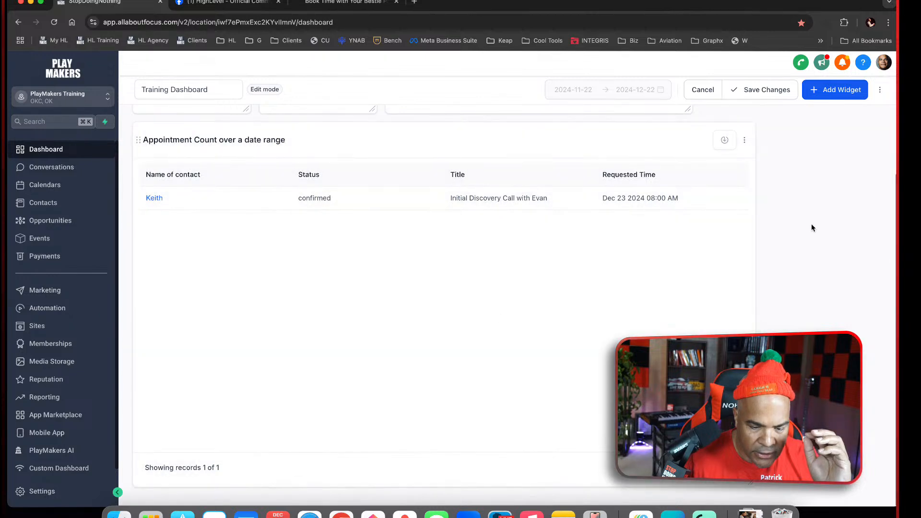
scroll(816, 222, up, 4)
click(752, 102)
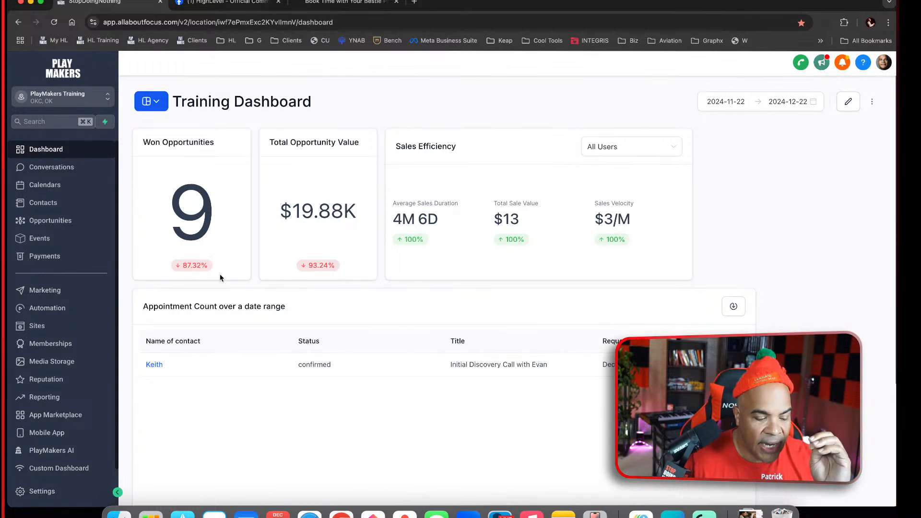
scroll(432, 311, down, 3)
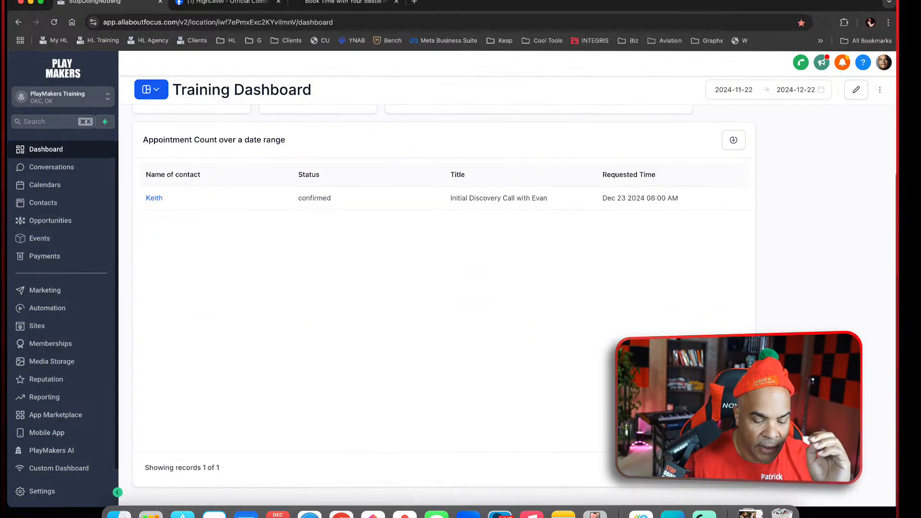
scroll(432, 288, up, 3)
Reopen the dashboard for editing and retitle the Appointment Count over a date range widget as Upcoming Appointment
click(849, 101)
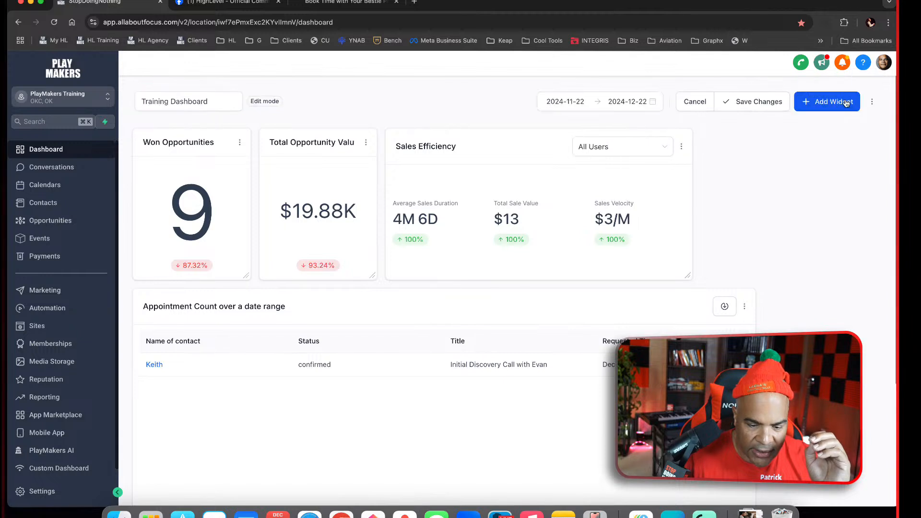
click(746, 307)
click(740, 268)
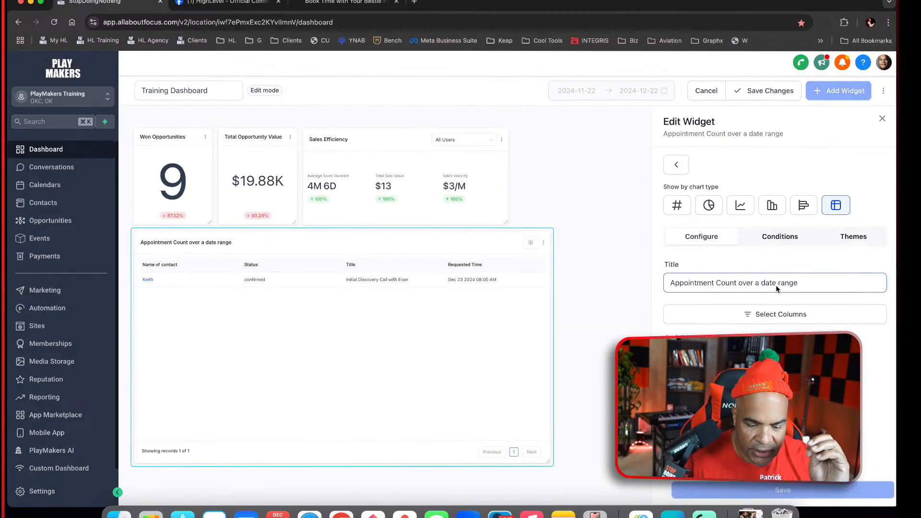
key(super+q)
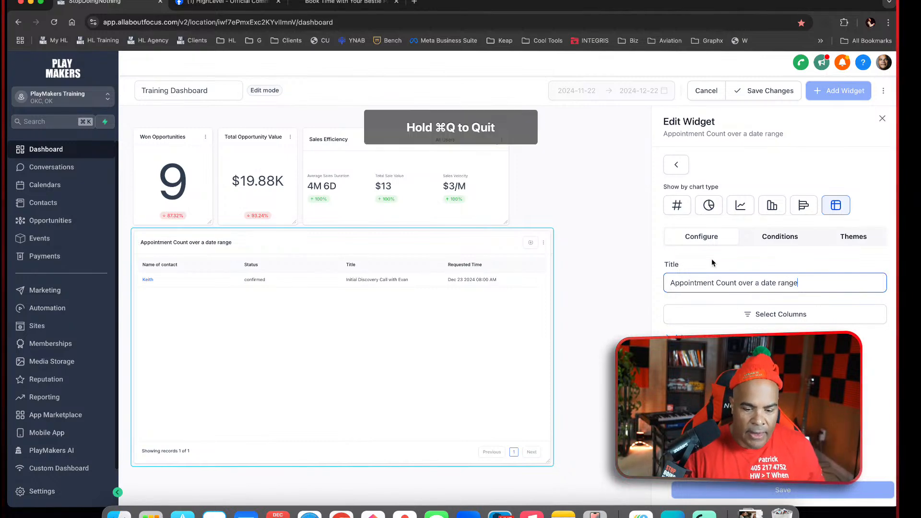
key(super+a)
text(Upcoming Appint)
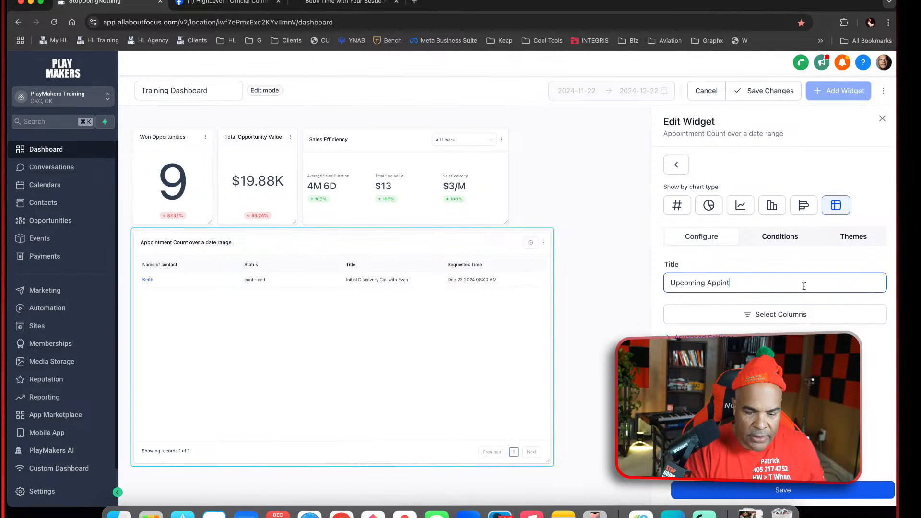
text(ointment)
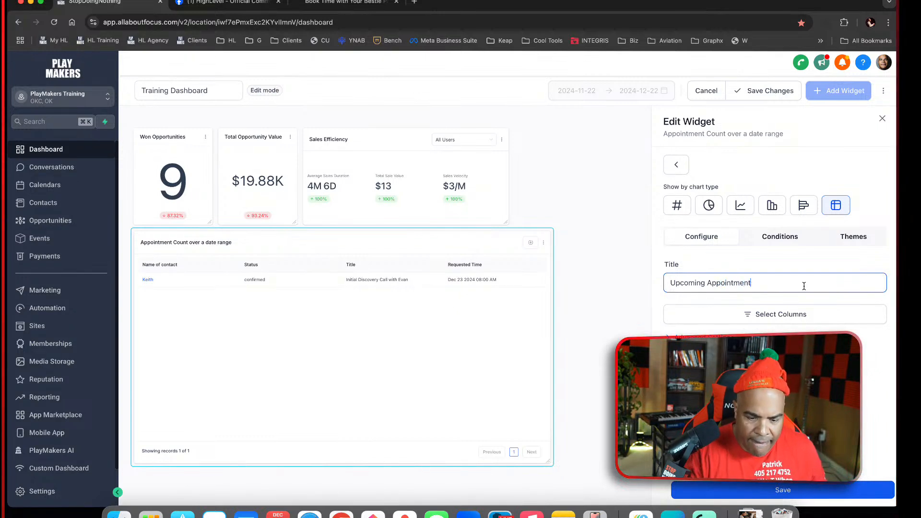
Look through the widget's conditions and the widgets, elements and themes available for the dashboard
click(790, 238)
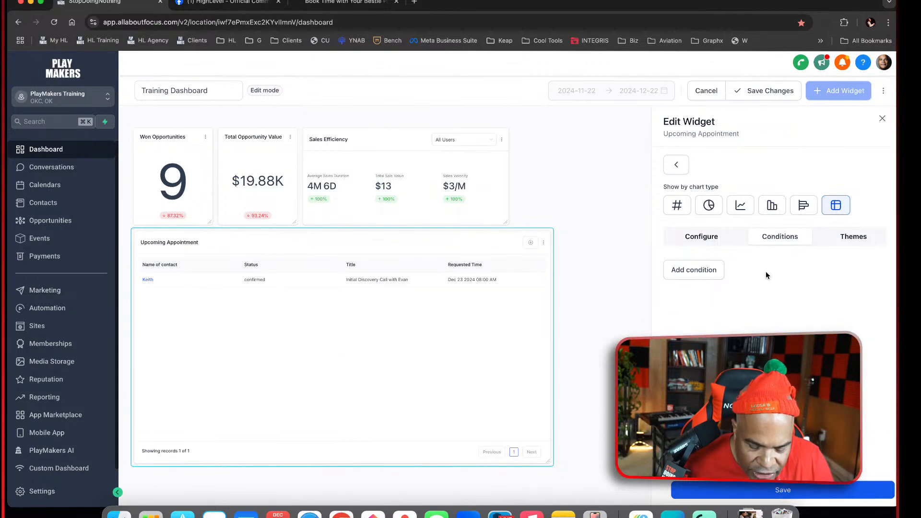
click(715, 237)
click(676, 165)
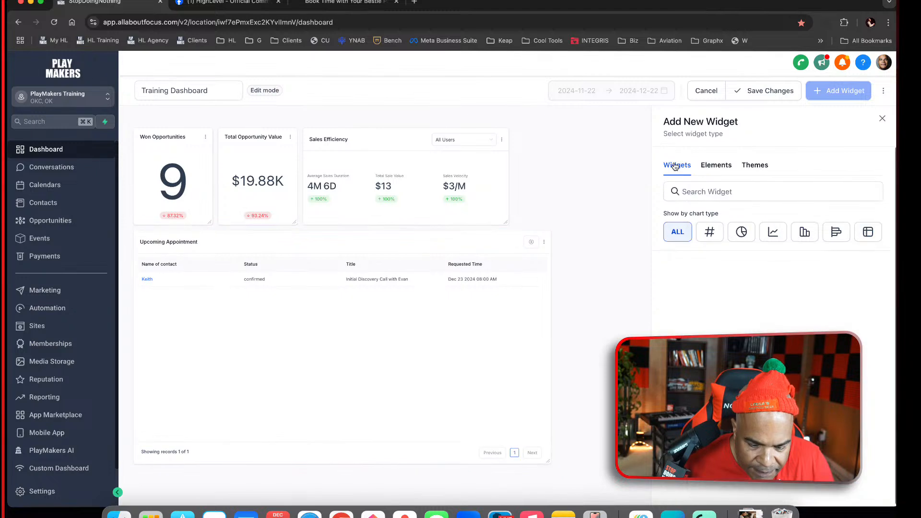
scroll(837, 242, down, 1)
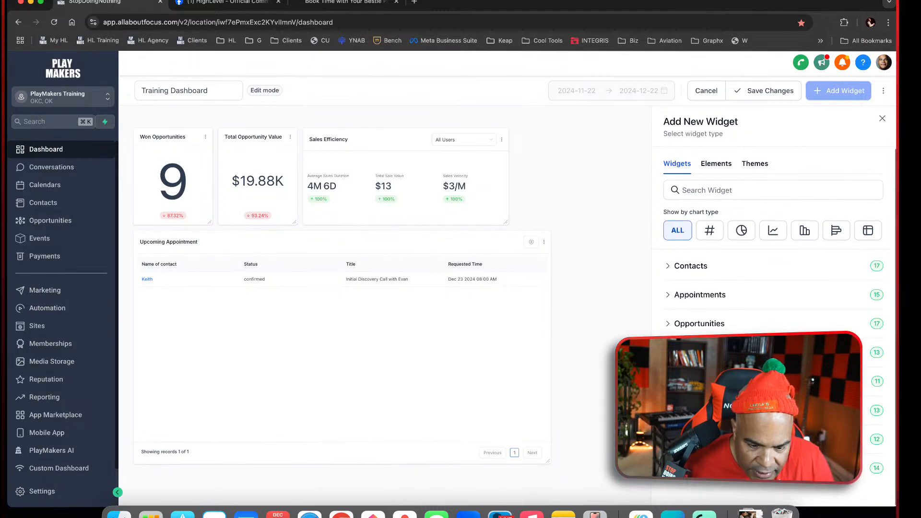
click(720, 166)
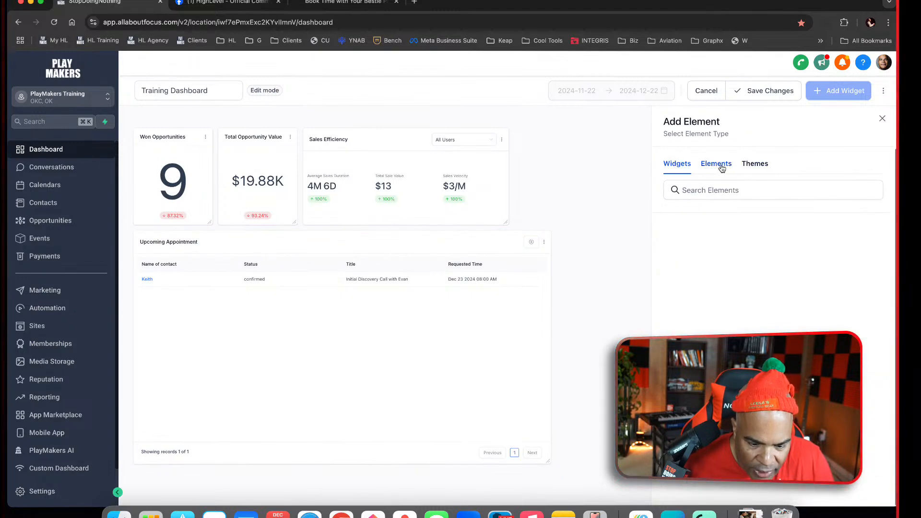
click(764, 166)
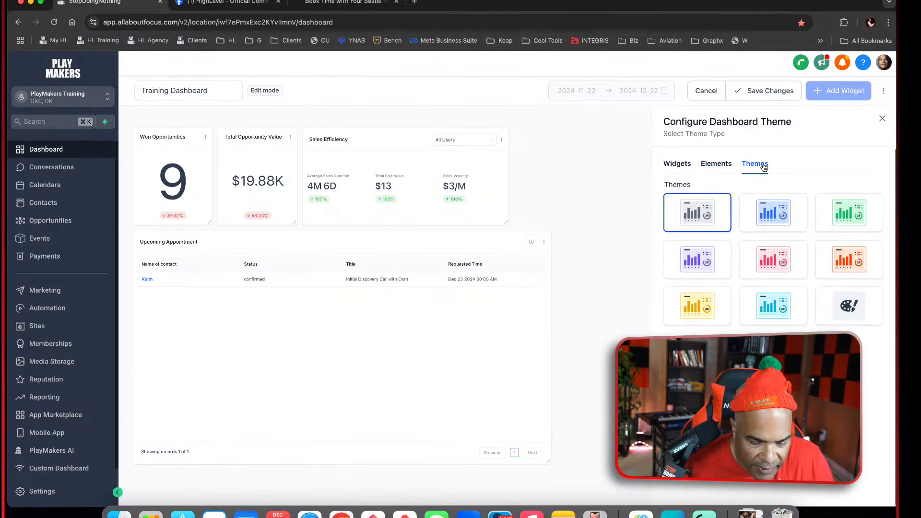
click(681, 163)
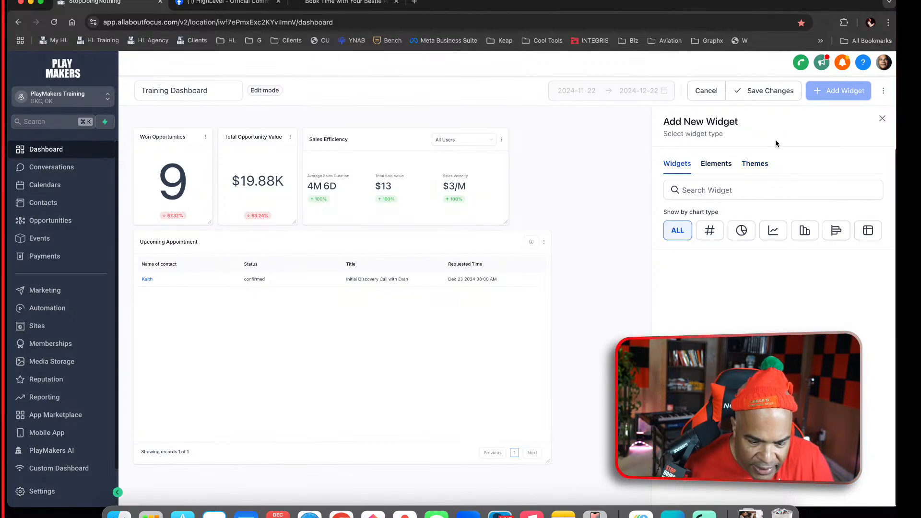
click(882, 119)
Replace the Upcoming Appointment widget with the Upcoming Appointments for next week widget, shown as a table
click(743, 304)
click(744, 284)
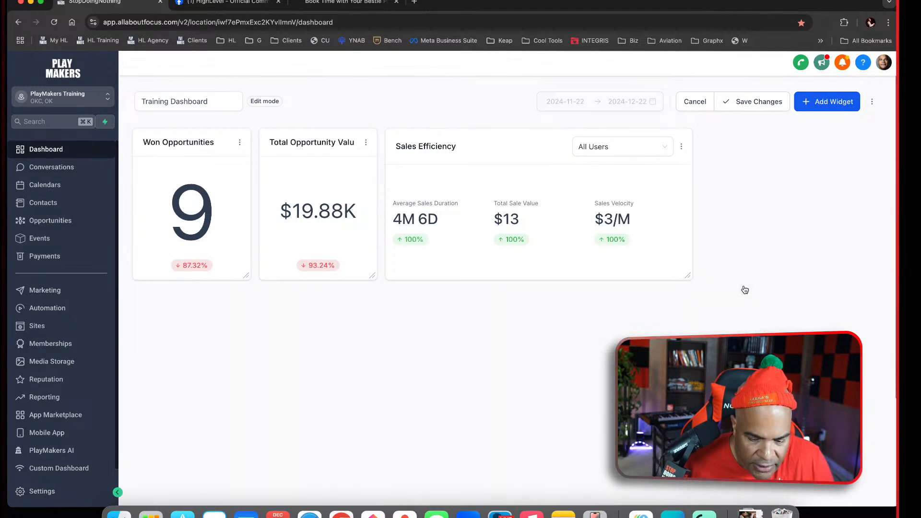
click(825, 103)
click(691, 297)
scroll(772, 384, down, 5)
scroll(772, 384, down, 5)
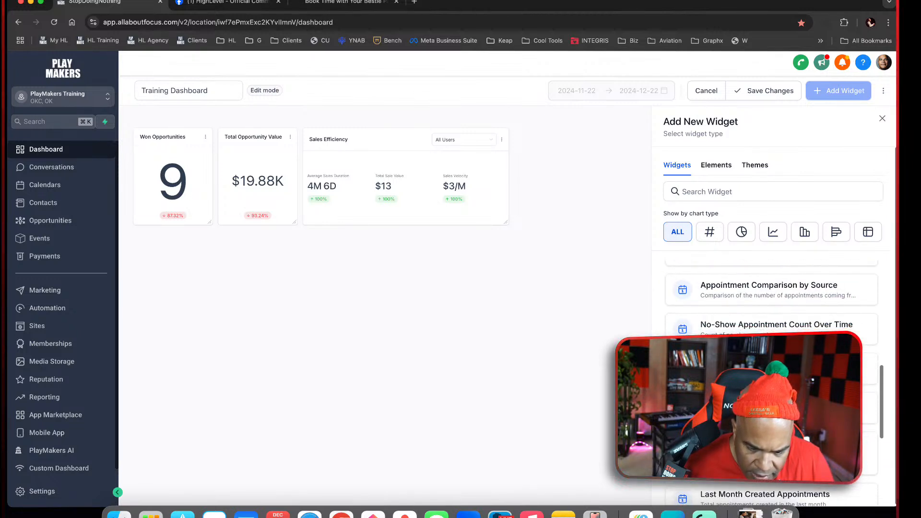
click(771, 408)
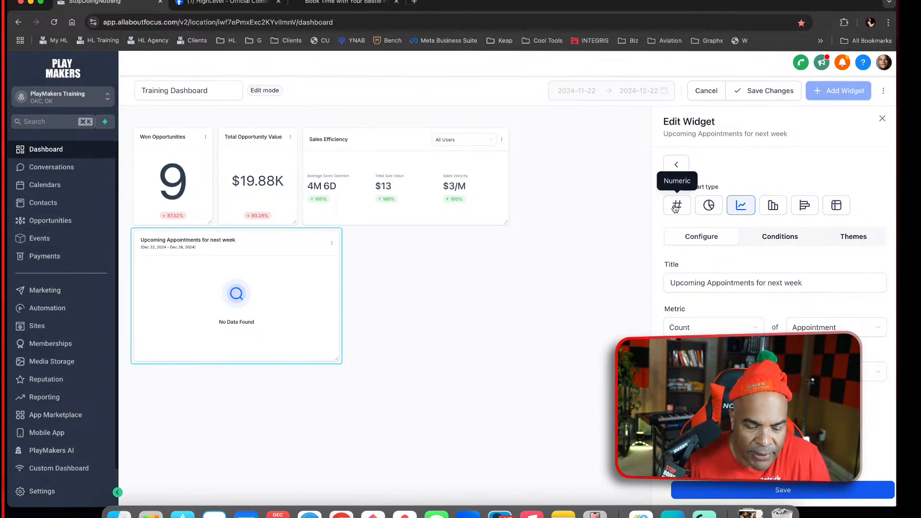
click(838, 205)
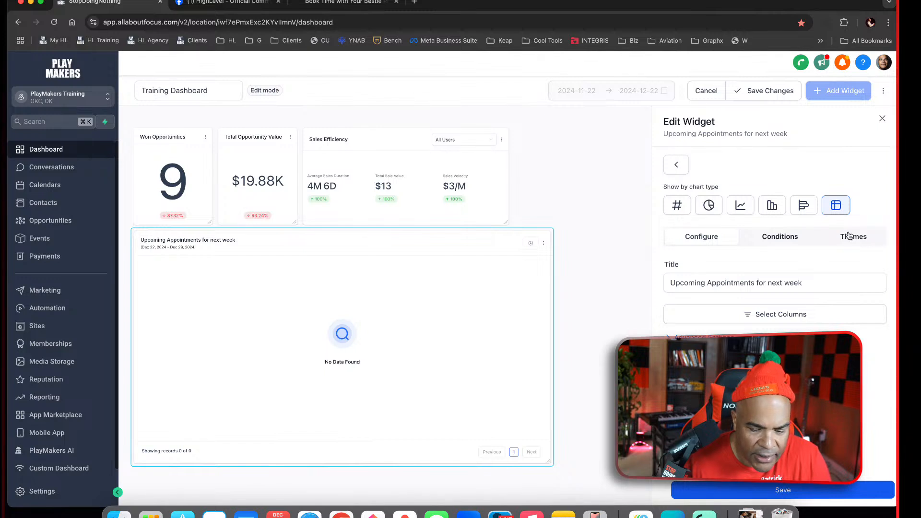
Apply the pink theme to the Upcoming Appointments for next week widget and save the Training Dashboard changes
click(791, 240)
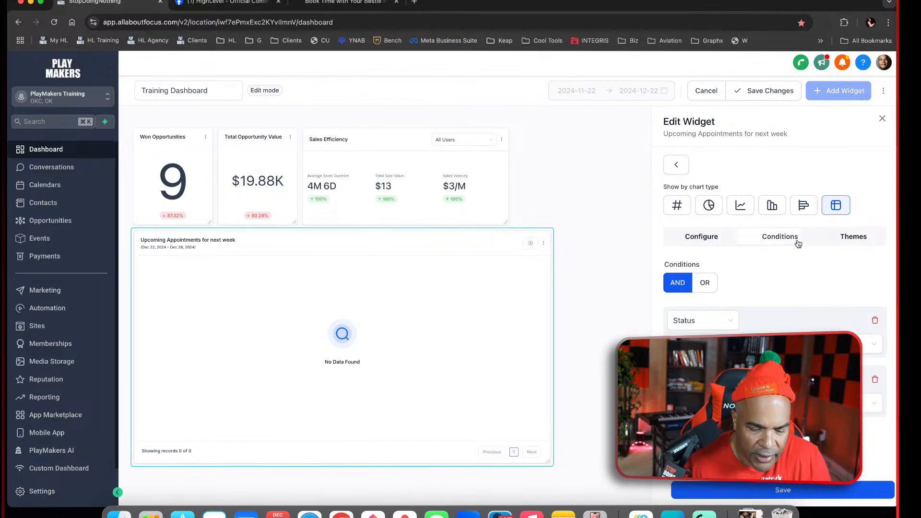
click(857, 241)
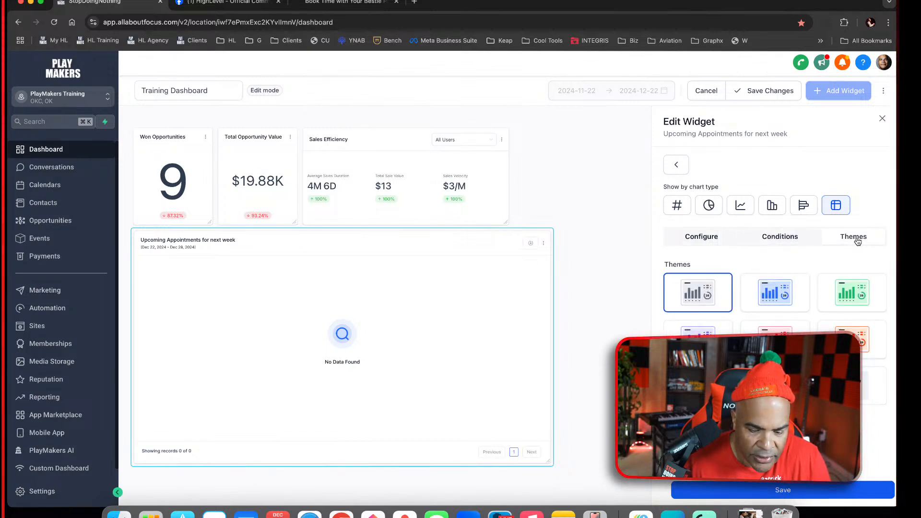
click(774, 241)
click(852, 236)
click(775, 328)
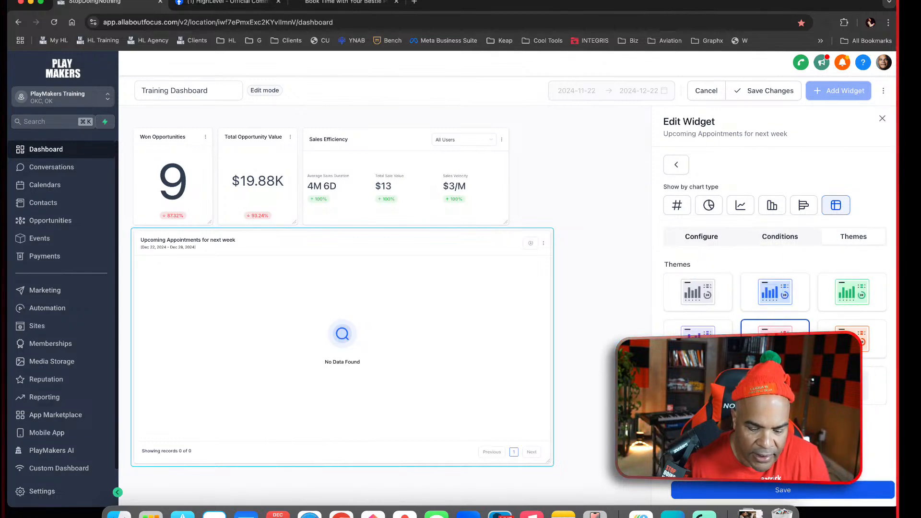
click(883, 119)
click(761, 105)
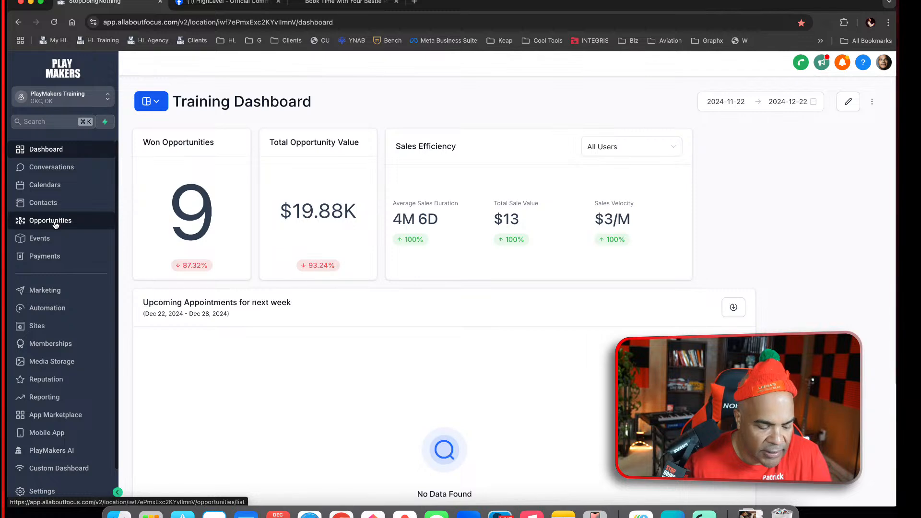
Reschedule the upcoming Initial Discovery Call appointment to start Dec 25, 2024 at 8:00 AM and save it
click(55, 186)
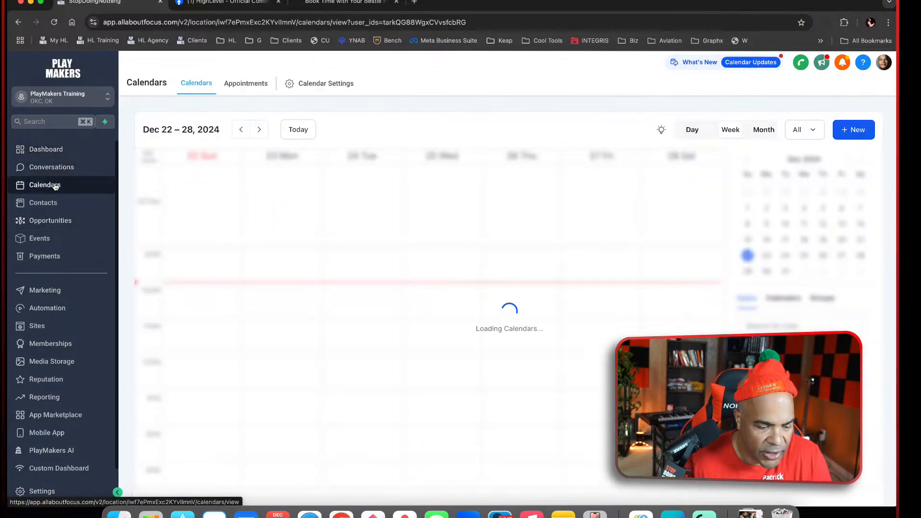
click(247, 88)
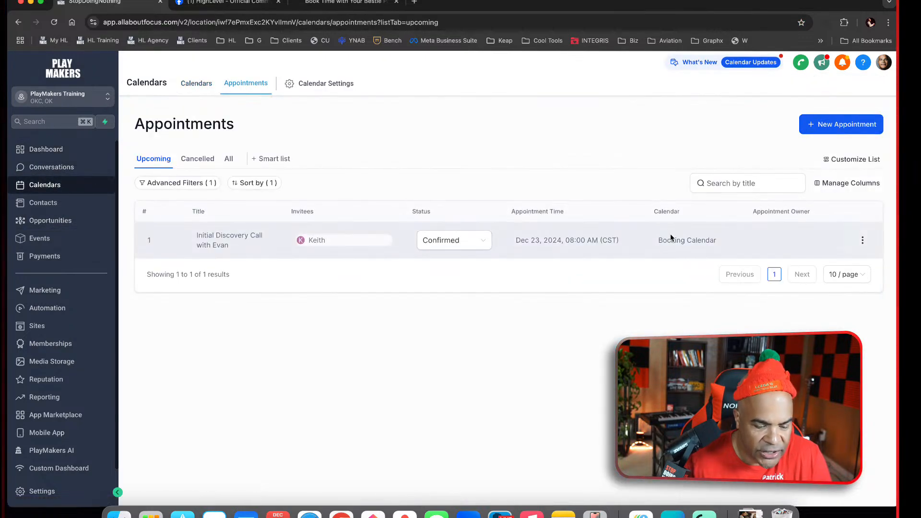
click(863, 240)
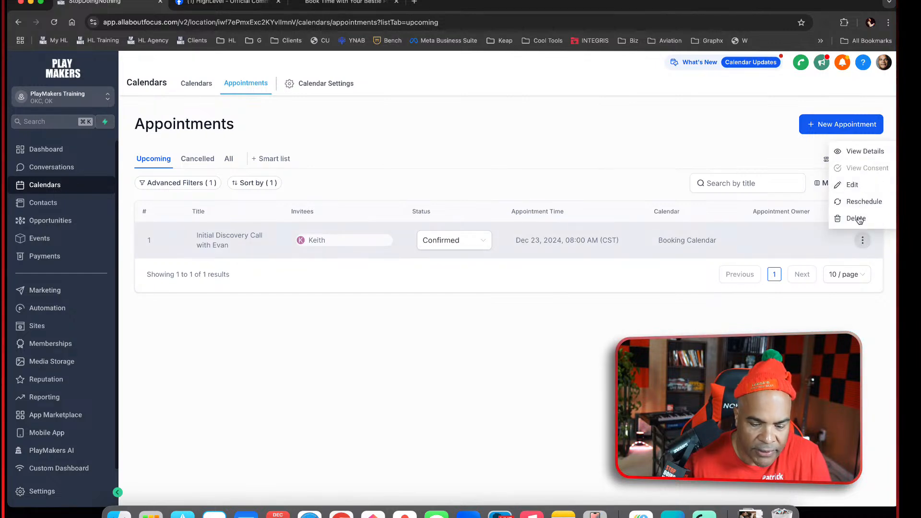
click(859, 185)
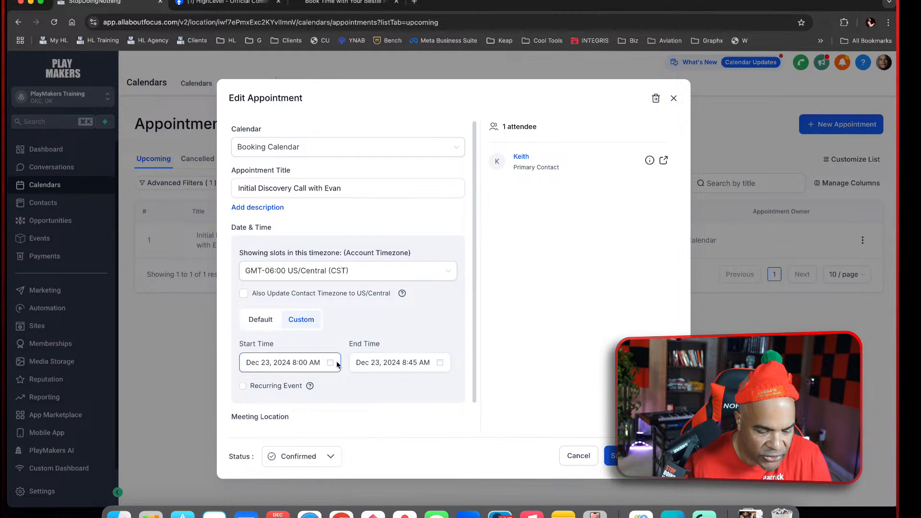
click(300, 363)
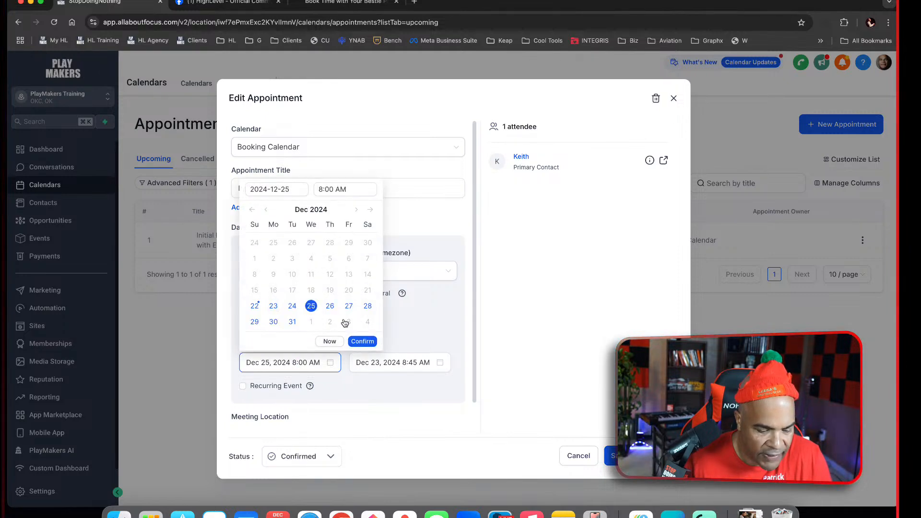
click(361, 341)
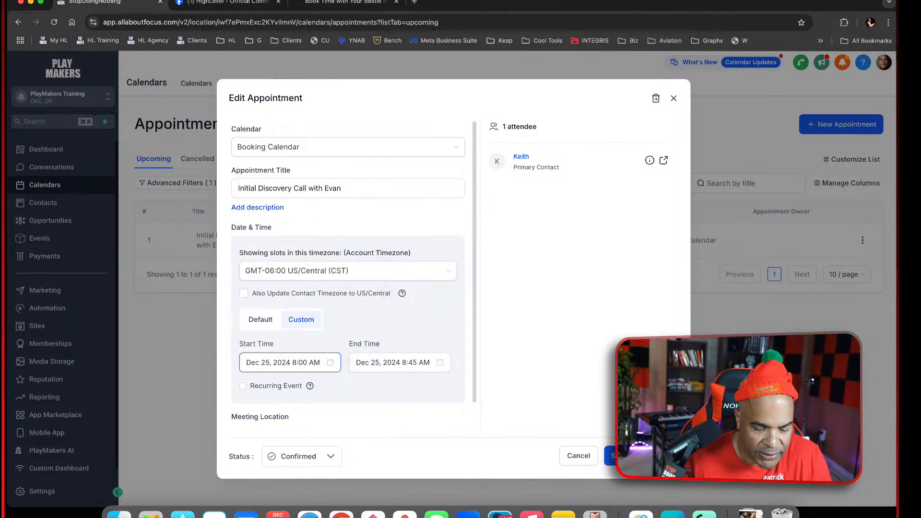
click(610, 456)
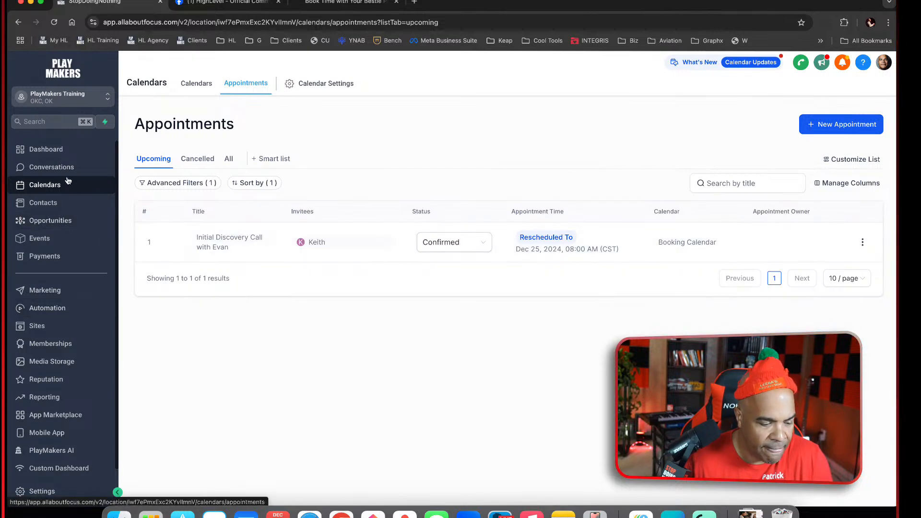
Check the Upcoming Appointments for next week widget on the Training Dashboard
click(57, 149)
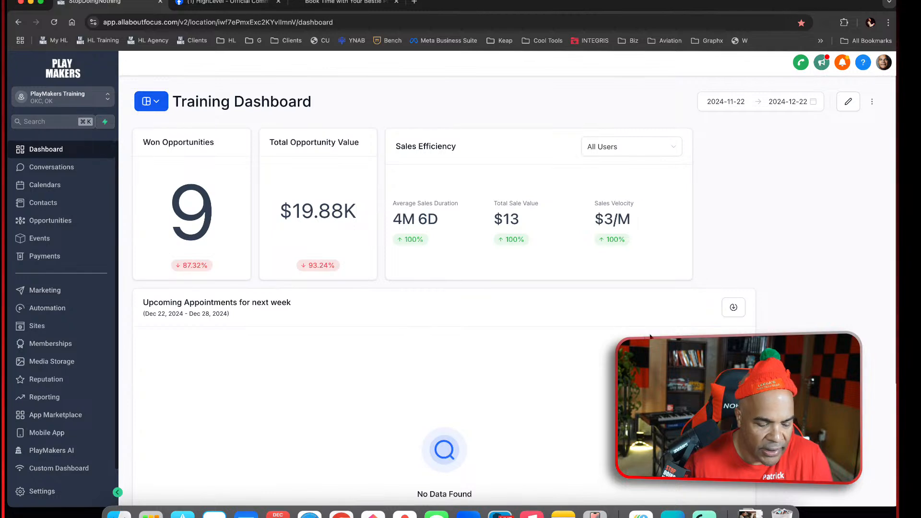
scroll(650, 336, down, 4)
scroll(650, 336, up, 4)
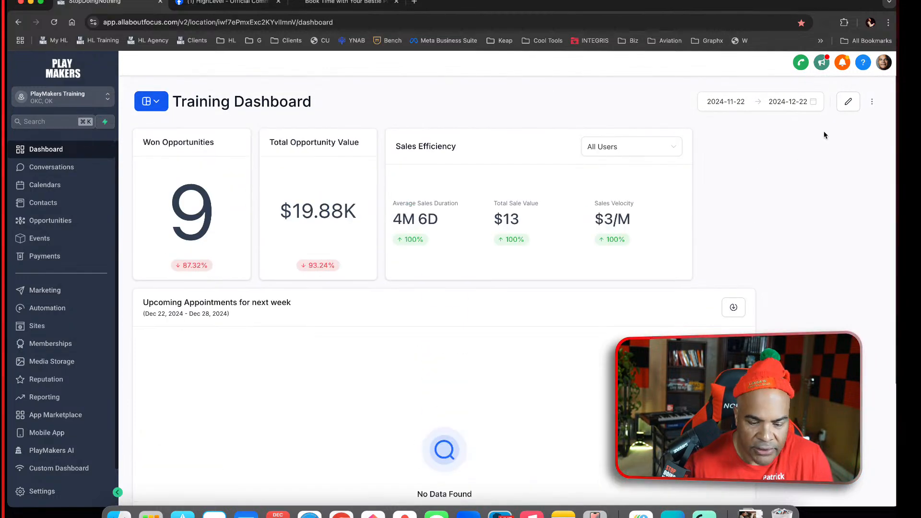
Edit the date range setting of the Upcoming Appointments for next week widget on the Training Dashboard and save the widget
click(849, 102)
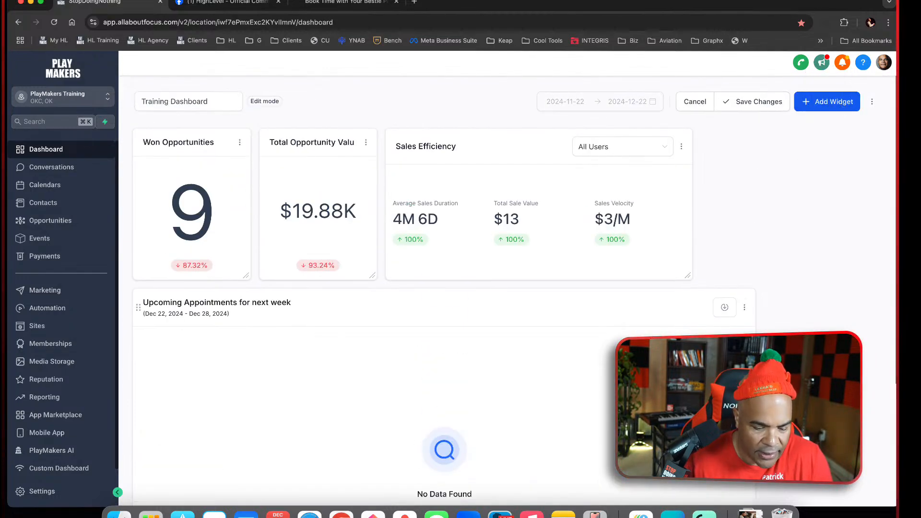
scroll(581, 366, down, 4)
scroll(581, 366, up, 2)
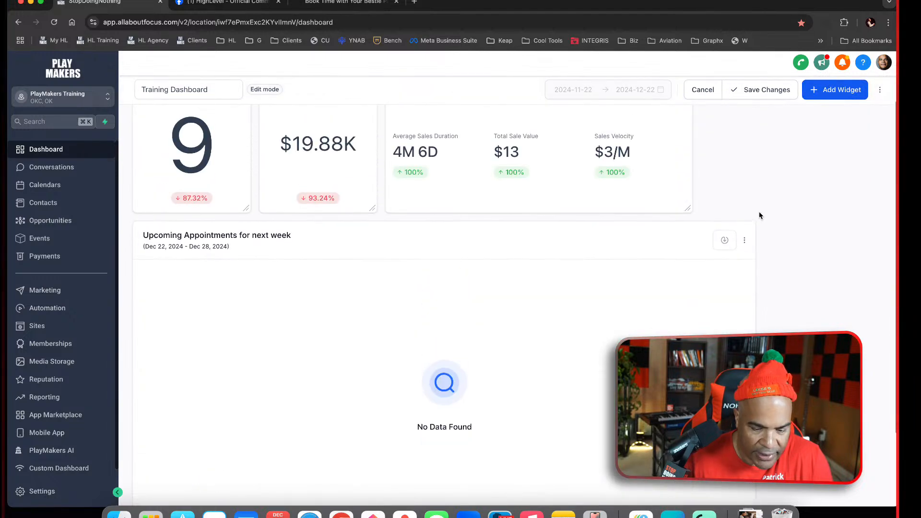
click(745, 240)
click(738, 200)
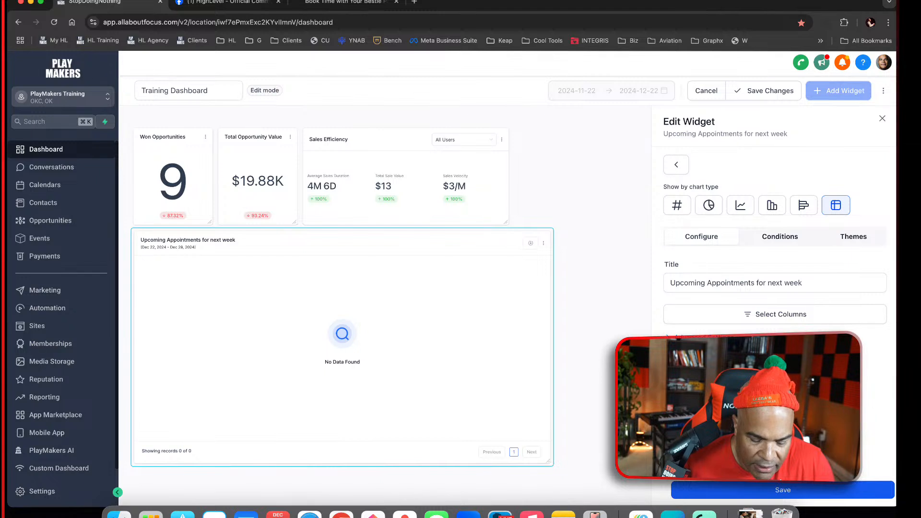
scroll(773, 307, down, 3)
click(795, 305)
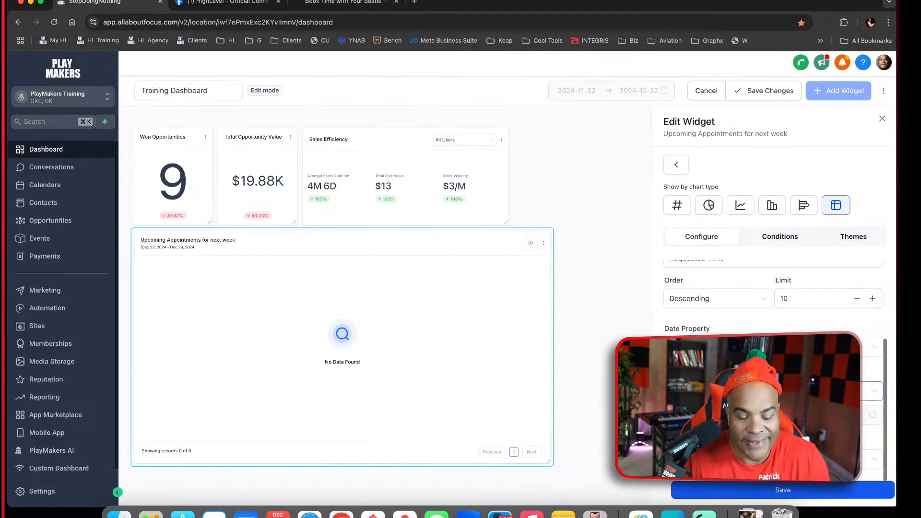
click(810, 490)
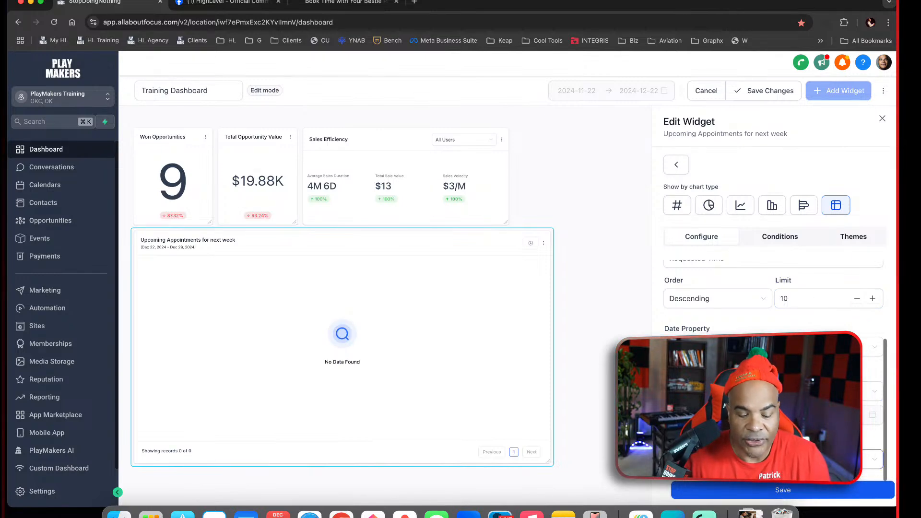
click(882, 119)
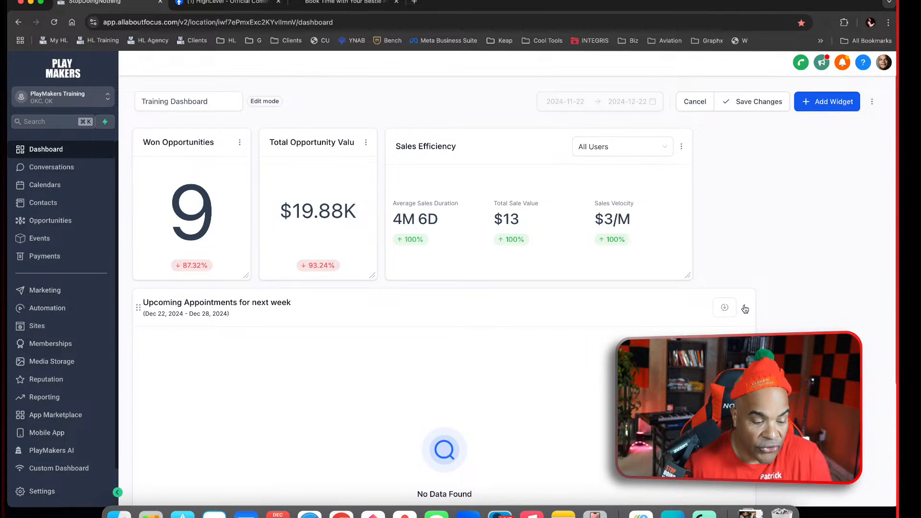
Recheck the Upcoming Appointments for next week widget's configuration and save the Training Dashboard changes
click(745, 309)
click(747, 270)
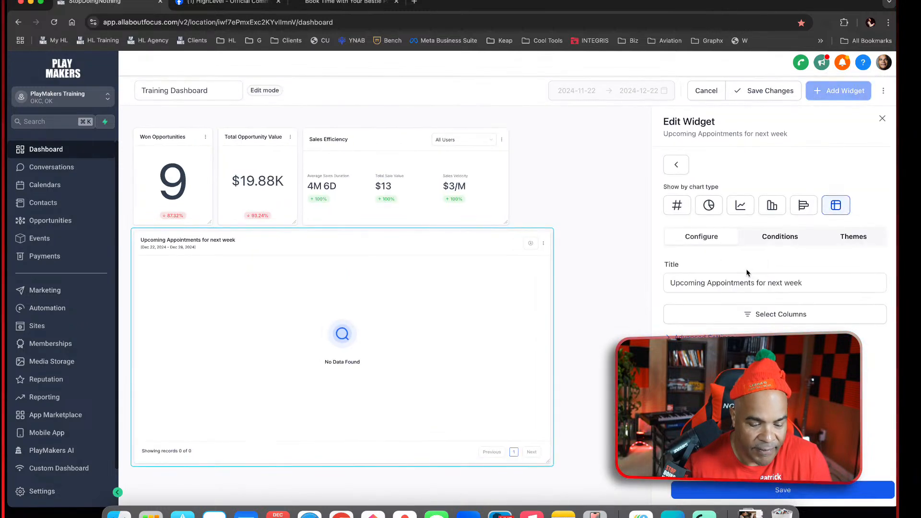
click(883, 118)
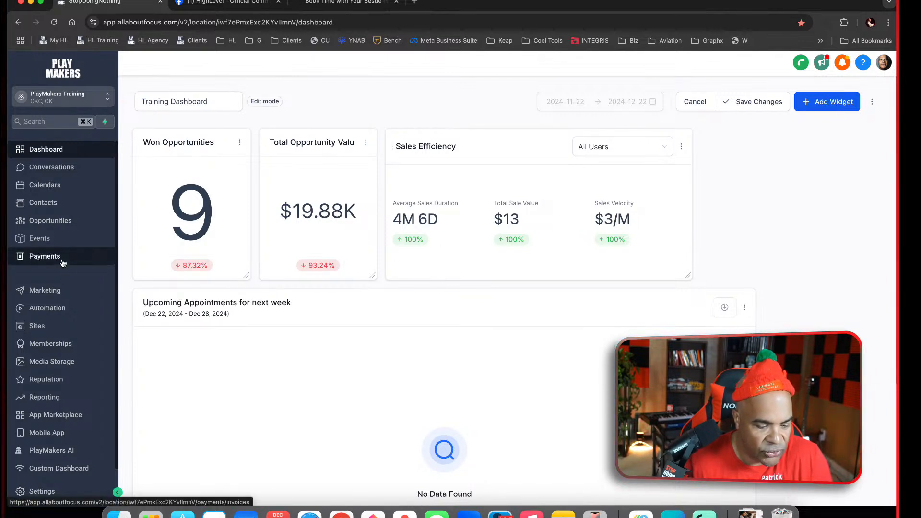
click(54, 185)
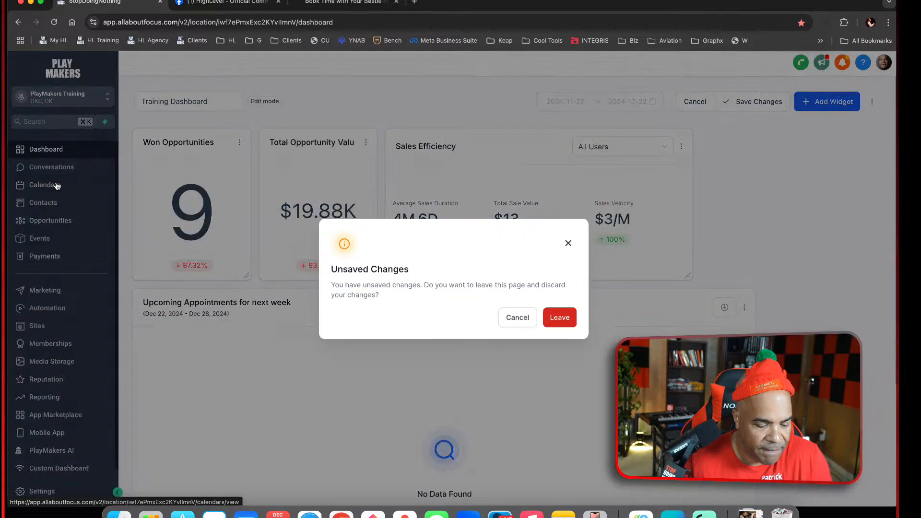
click(518, 317)
click(753, 101)
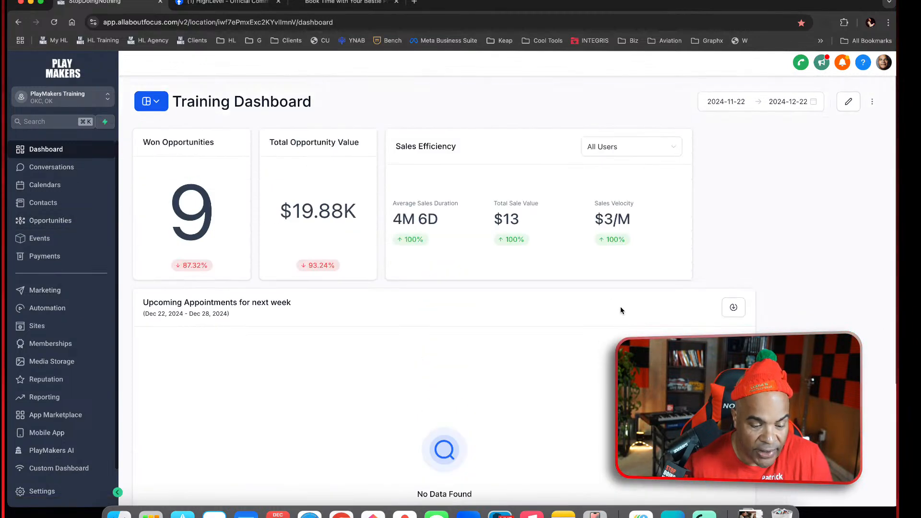
Add a second Upcoming Appointments for next week widget to the Training Dashboard as a line chart counting appointments
click(849, 103)
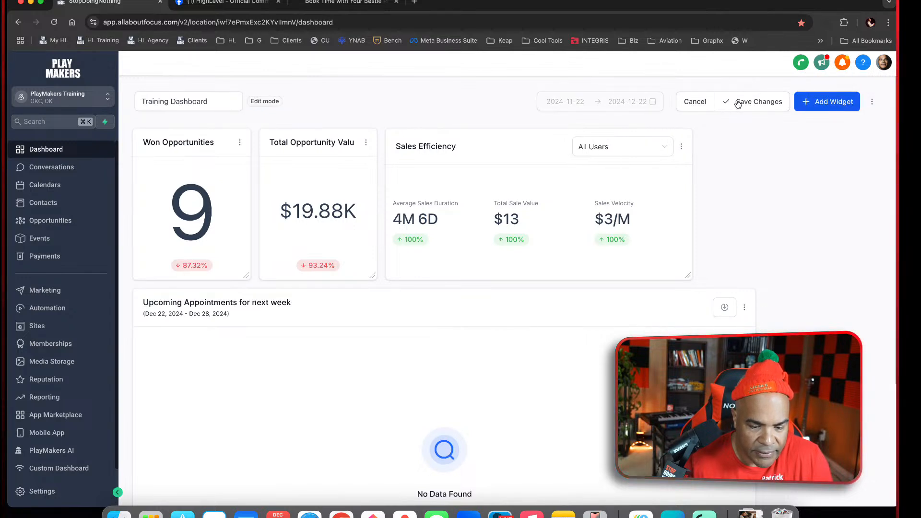
click(828, 102)
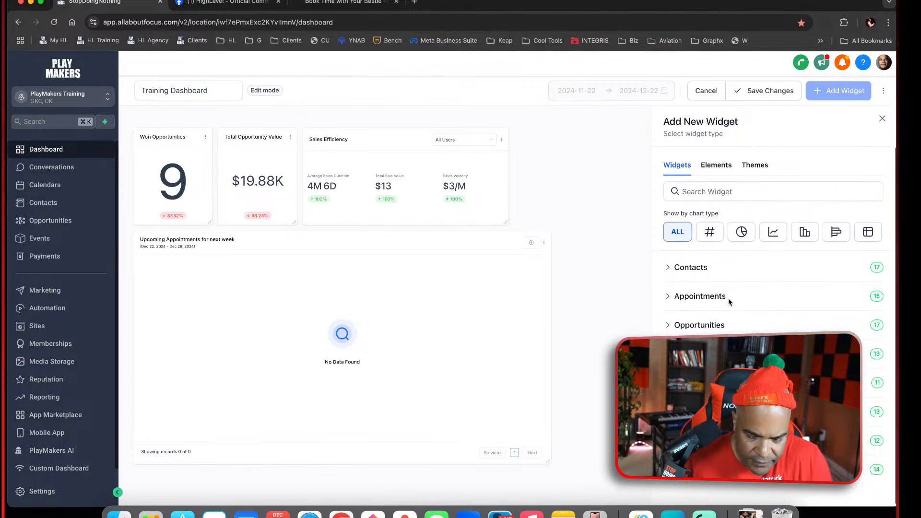
click(672, 297)
scroll(768, 297, down, 5)
scroll(772, 307, up, 2)
scroll(771, 307, down, 2)
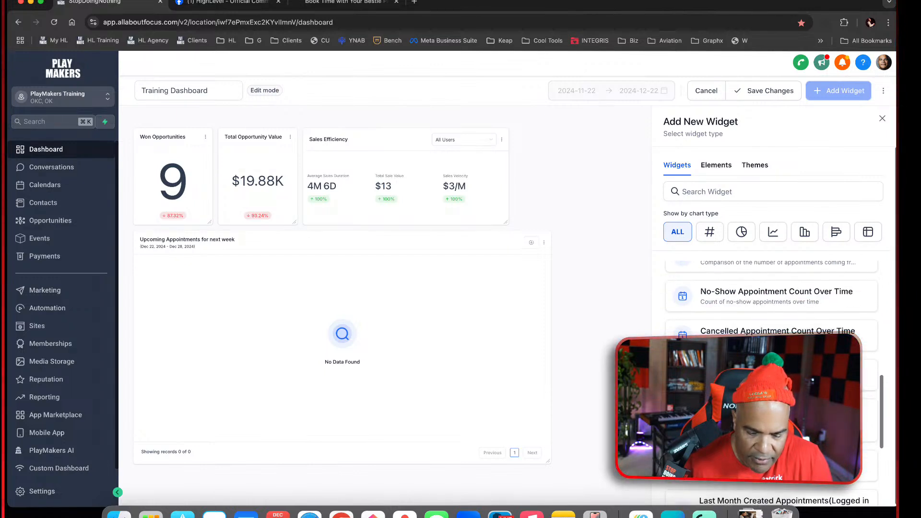
click(772, 341)
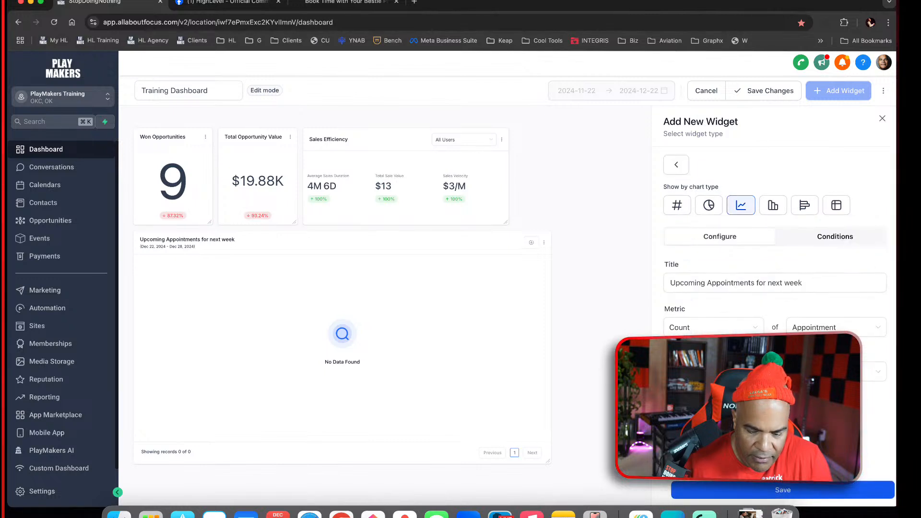
click(816, 488)
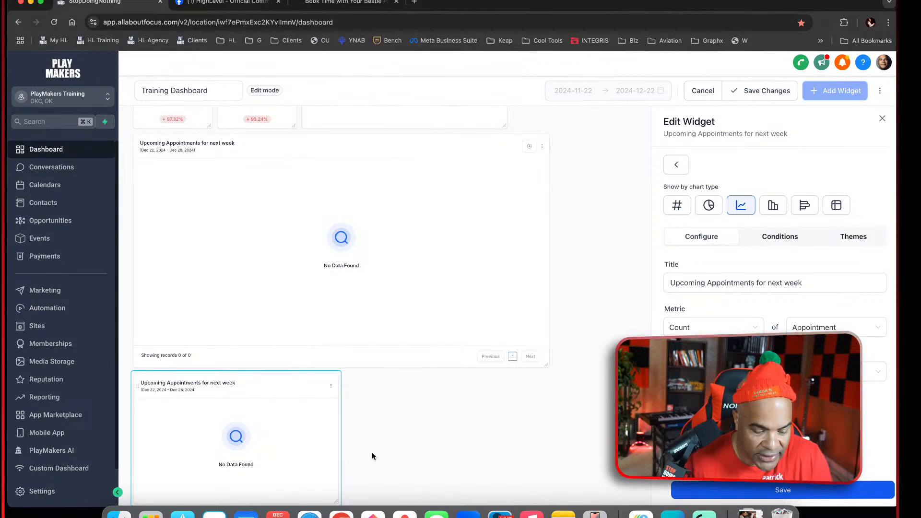
Widen the new line chart widget to match the appointments table above it and save the widget
drag(337, 500, 543, 483)
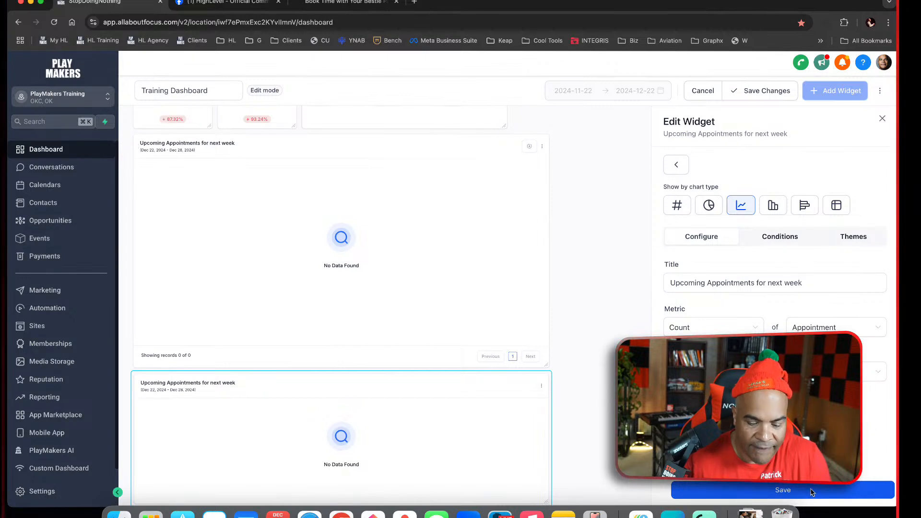
click(773, 490)
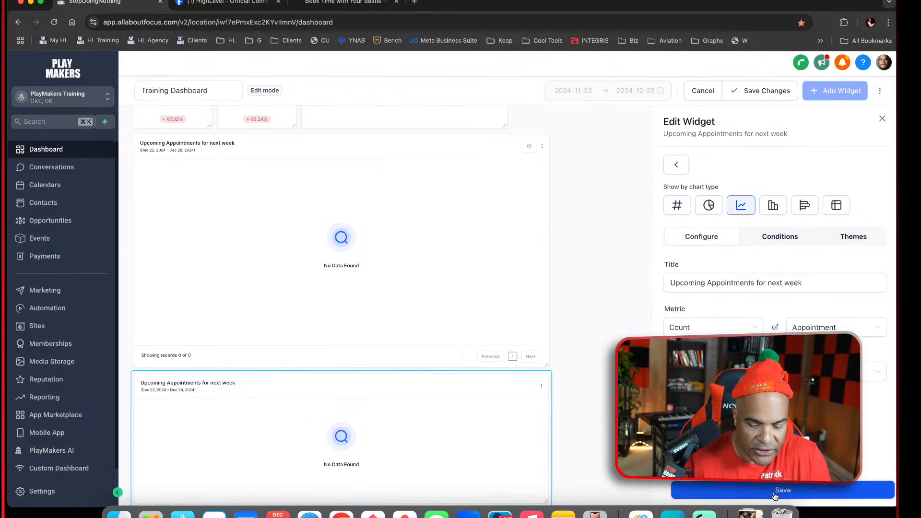
click(883, 119)
scroll(514, 298, down, 5)
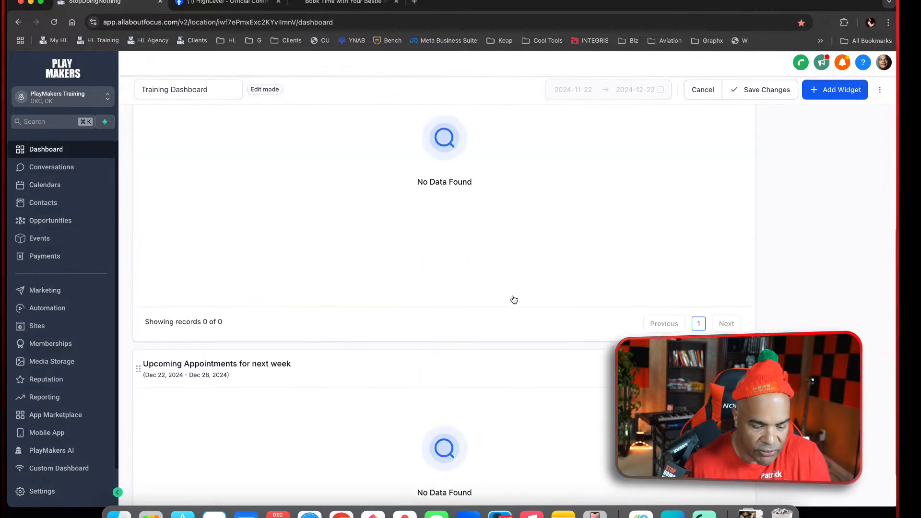
scroll(514, 300, up, 5)
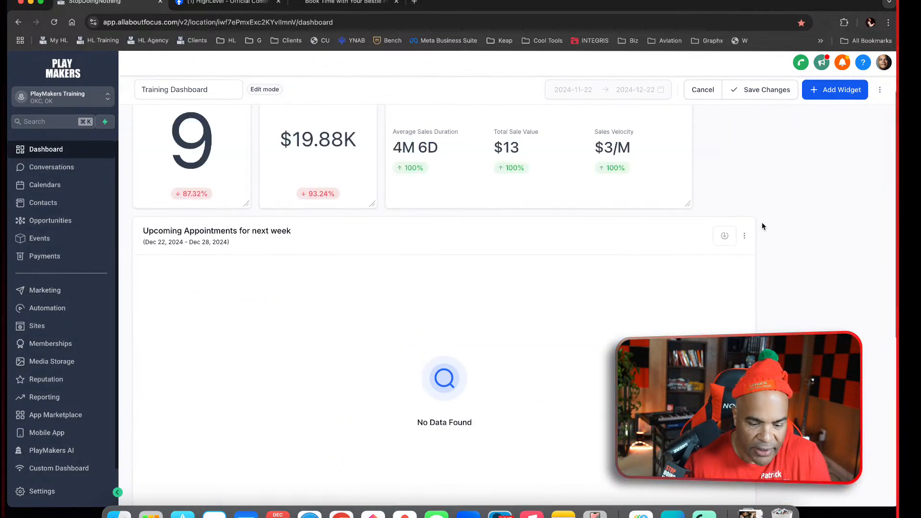
Retitle the upper appointments table widget as Upcoming Appointments for this week and check its conditions
click(747, 236)
click(742, 199)
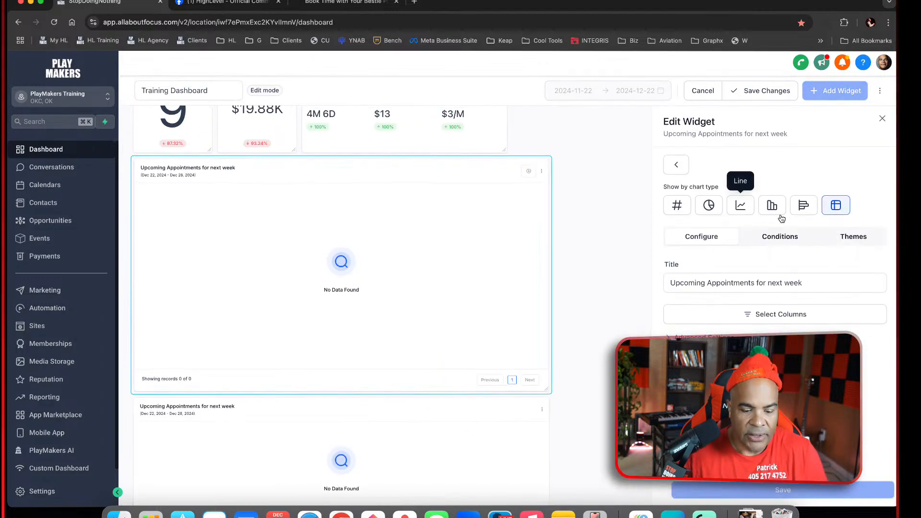
text(this)
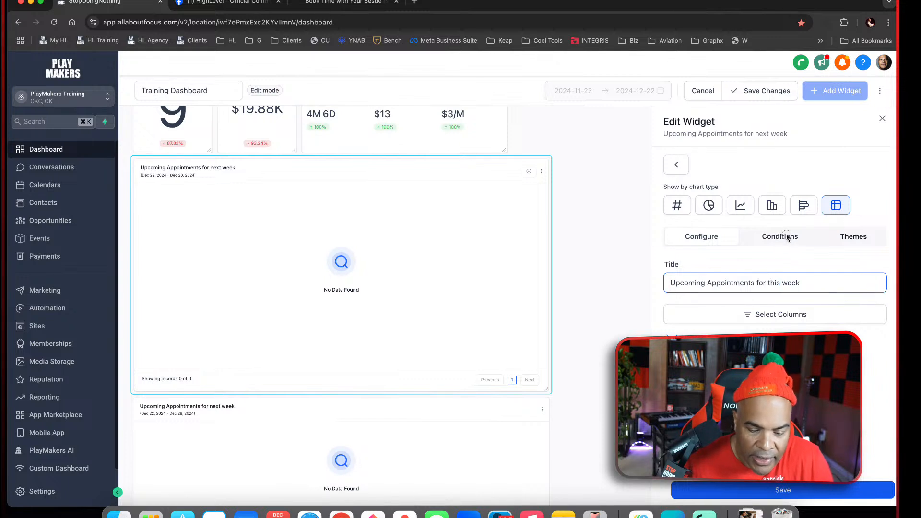
click(787, 237)
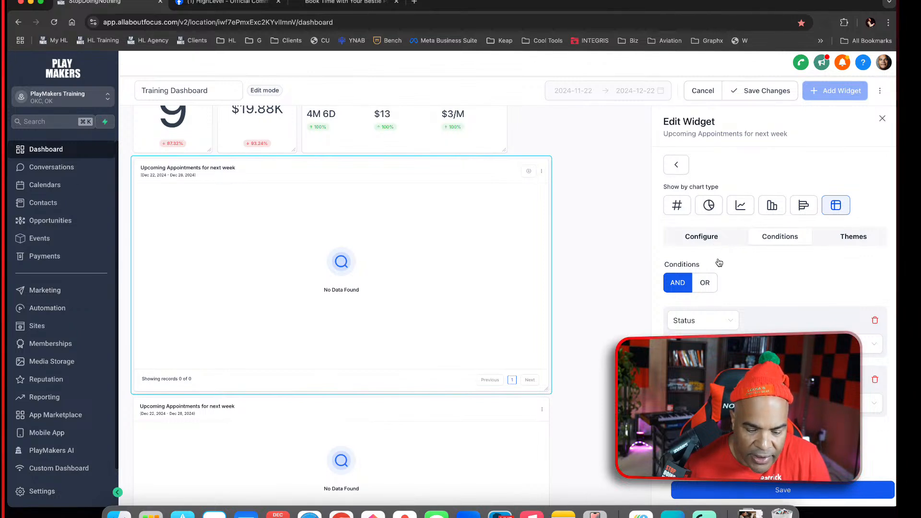
click(703, 237)
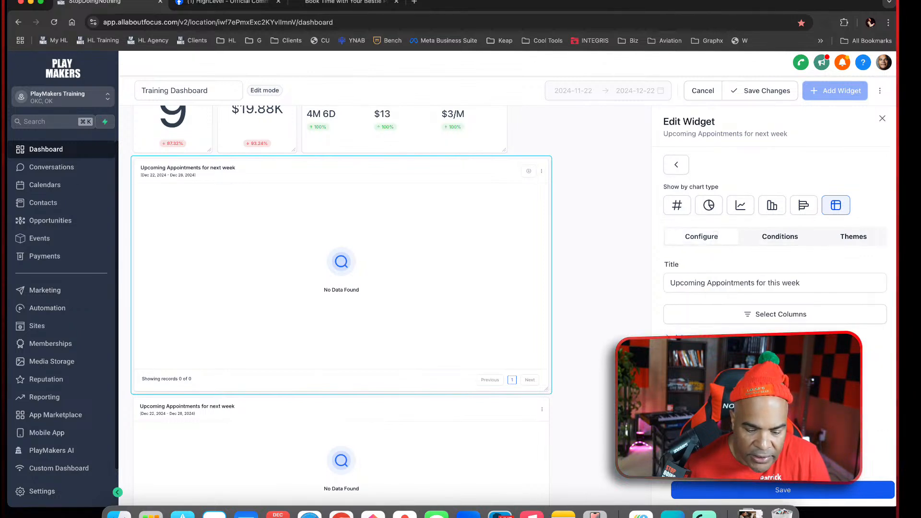
Edit the retitled table widget's date range, then save the widget and the Training Dashboard changes
scroll(773, 298, down, 5)
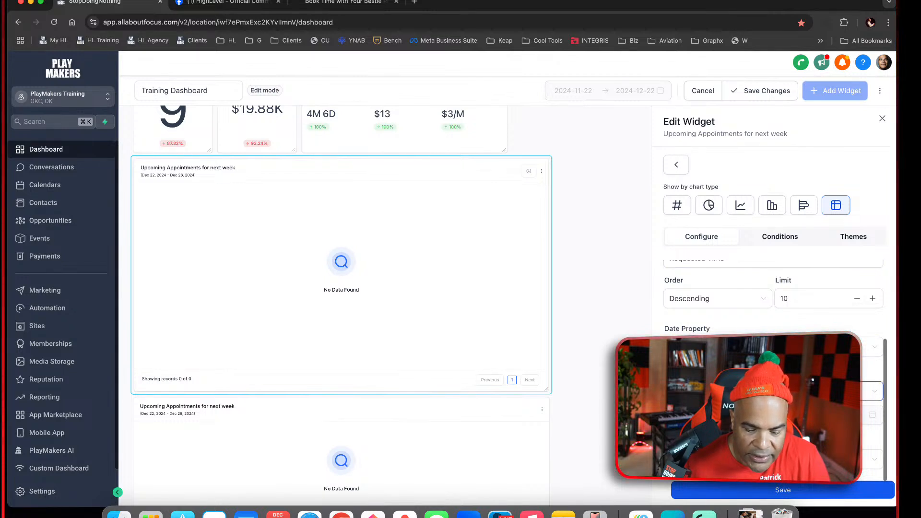
click(875, 391)
click(696, 329)
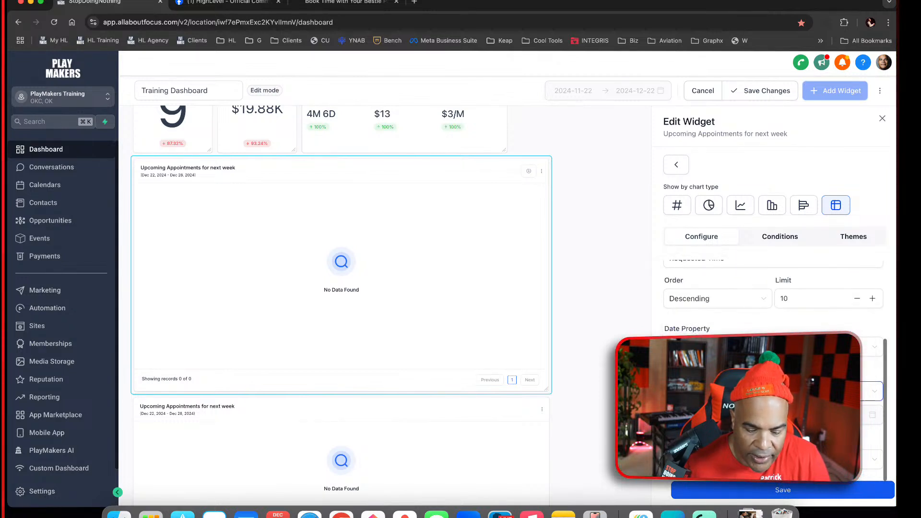
click(798, 491)
click(882, 120)
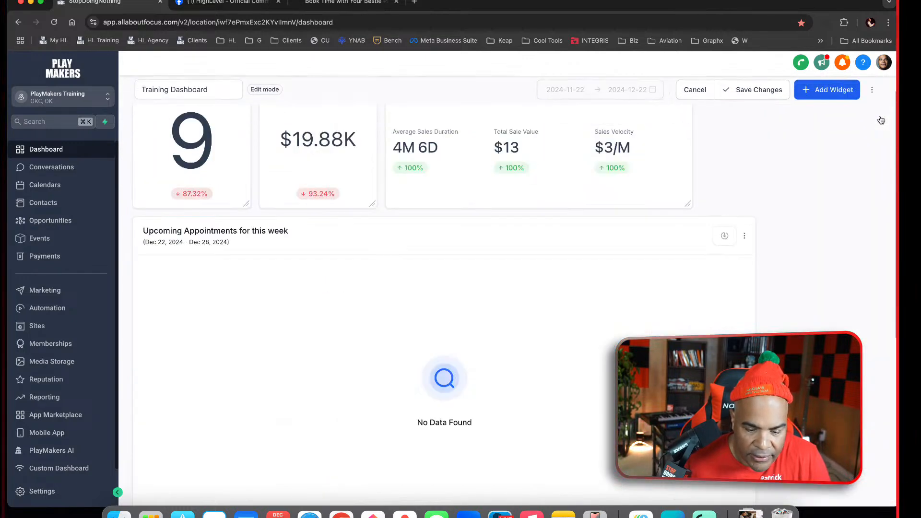
click(756, 90)
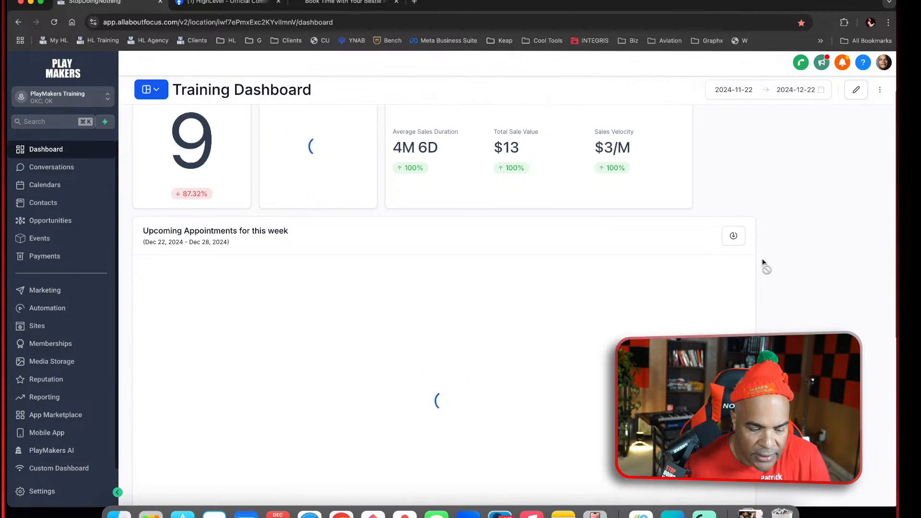
Compare the date ranges and contents of the this-week and next-week appointment widgets on the Training Dashboard
scroll(785, 293, down, 6)
scroll(785, 292, up, 4)
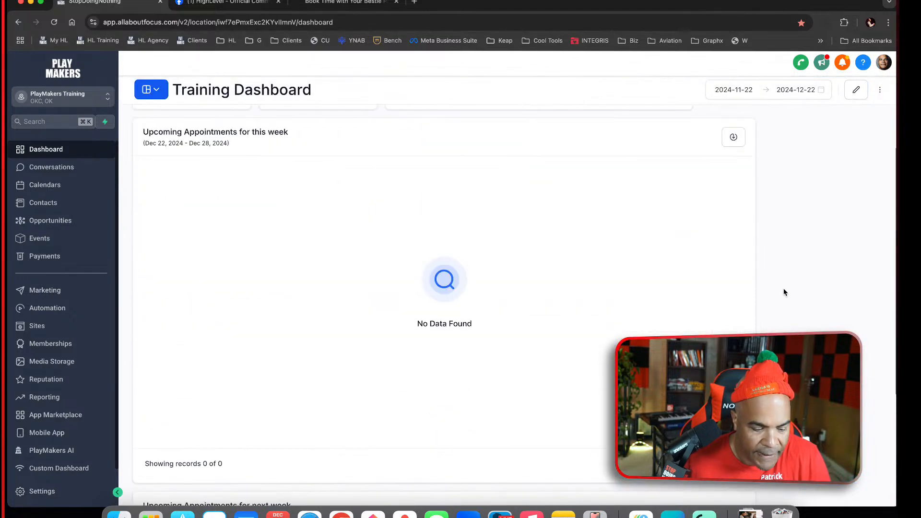
scroll(786, 292, down, 4)
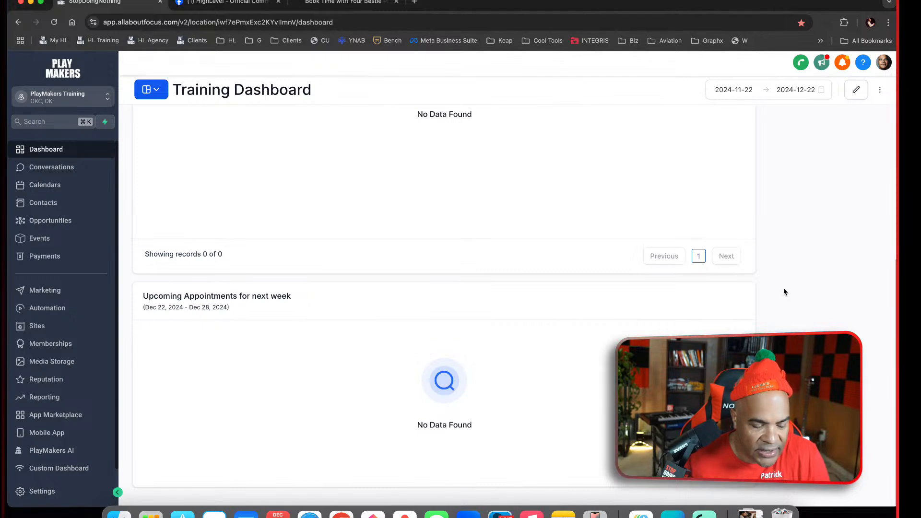
scroll(785, 292, up, 8)
scroll(784, 289, down, 2)
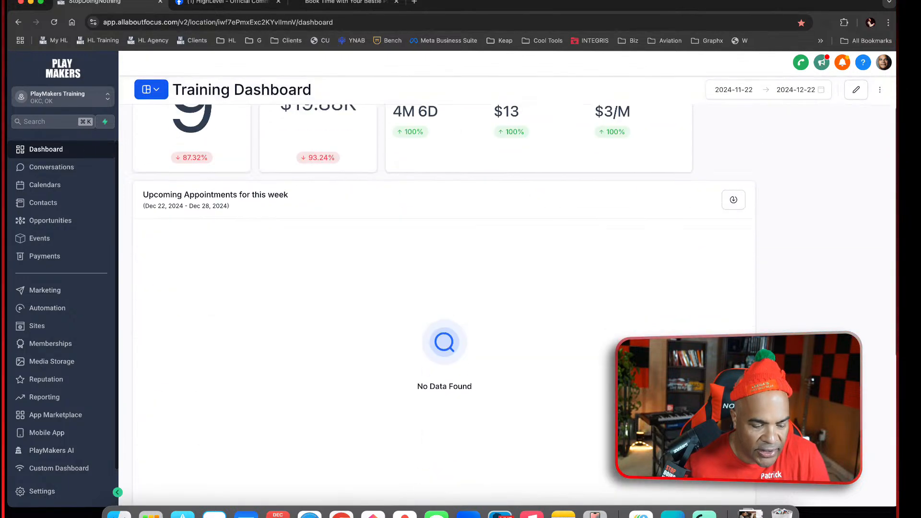
scroll(451, 349, down, 1)
scroll(555, 259, down, 5)
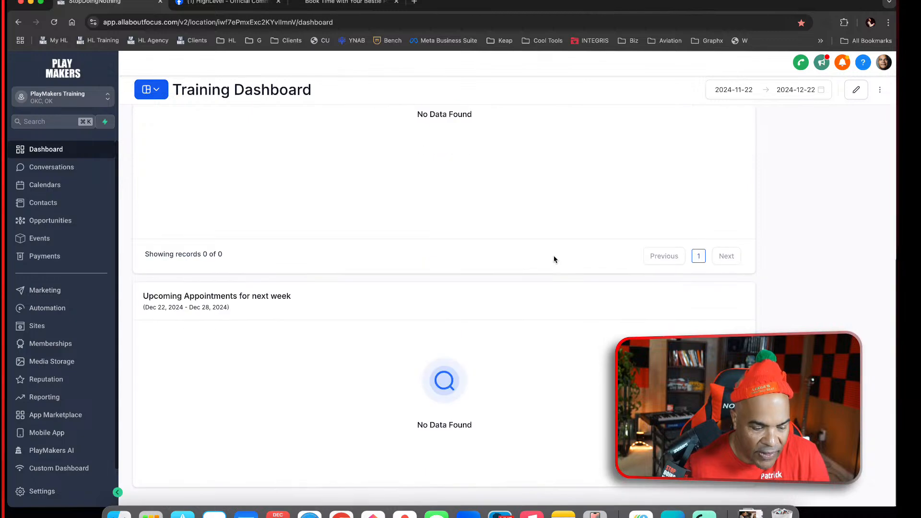
scroll(507, 374, up, 6)
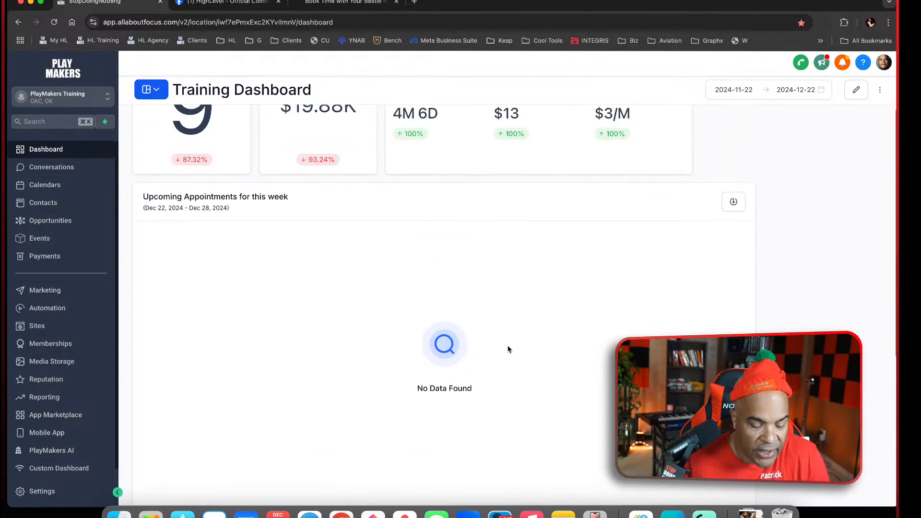
scroll(528, 379, down, 6)
scroll(547, 421, up, 7)
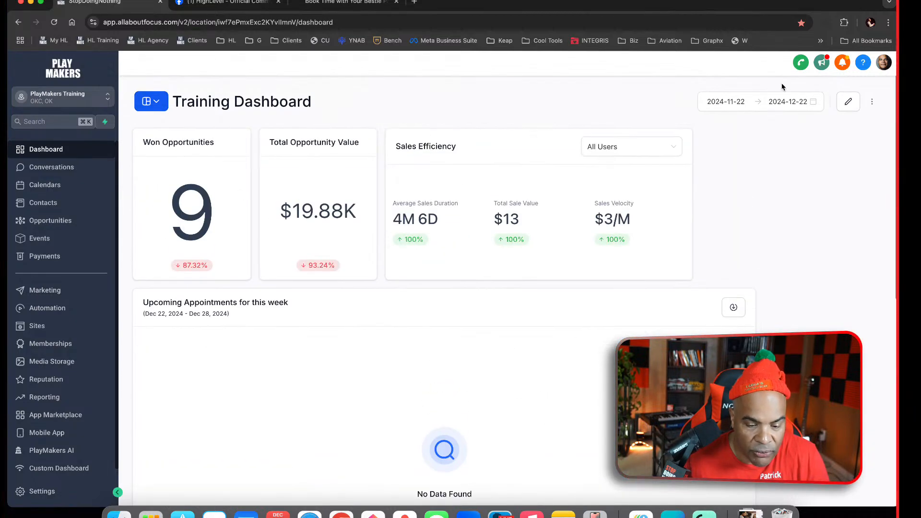
Open the Training Dashboard for editing, review both upcoming appointment widgets, and save the dashboard
click(847, 103)
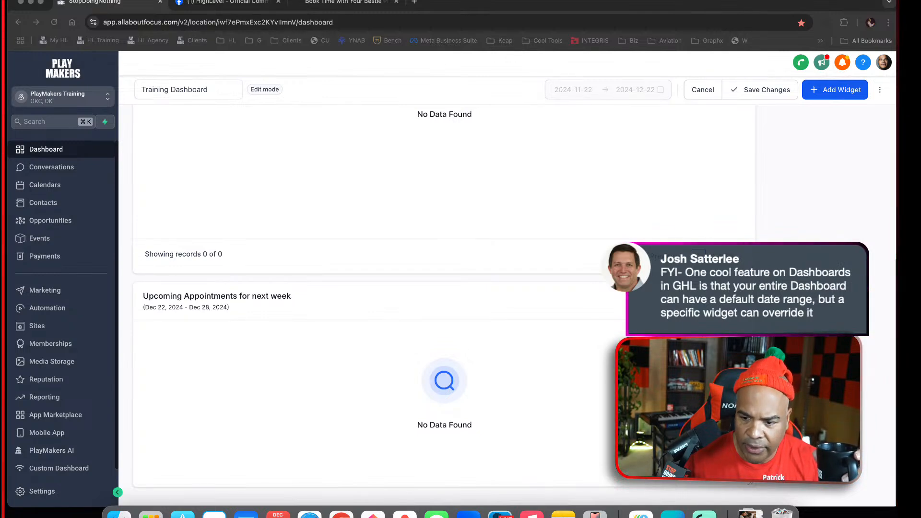
scroll(444, 297, up, 5)
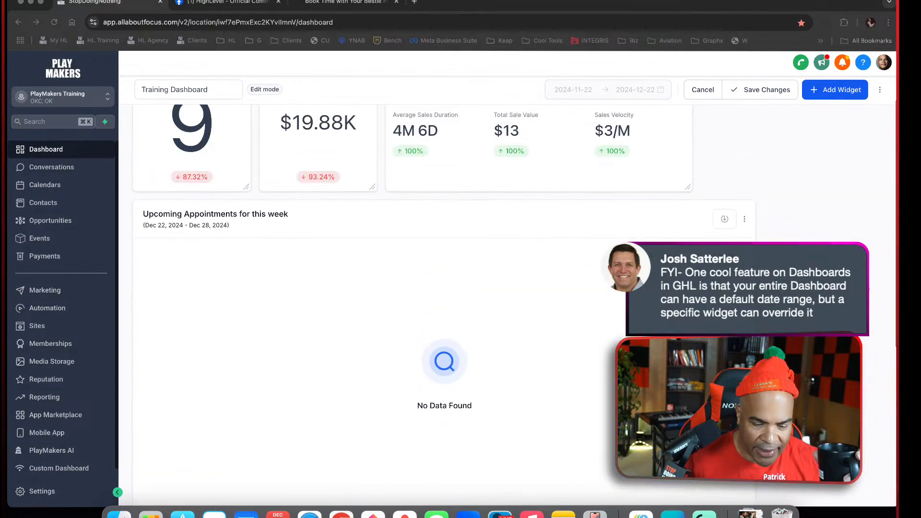
click(773, 92)
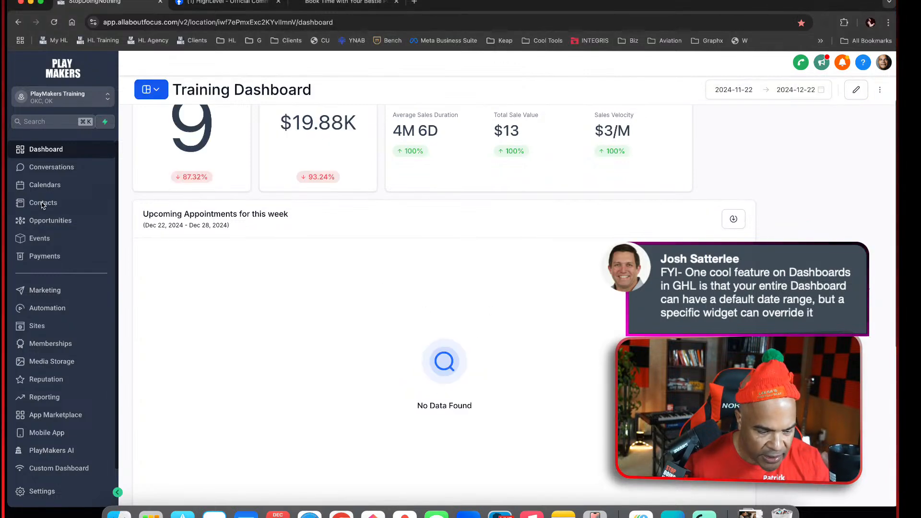
Check the upcoming appointments list in Calendars, and return to the Training Dashboard
click(53, 185)
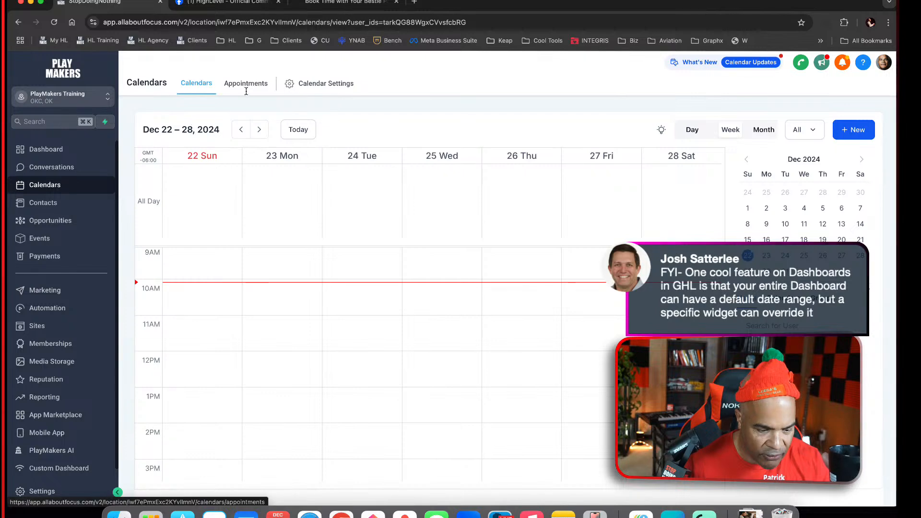
click(245, 85)
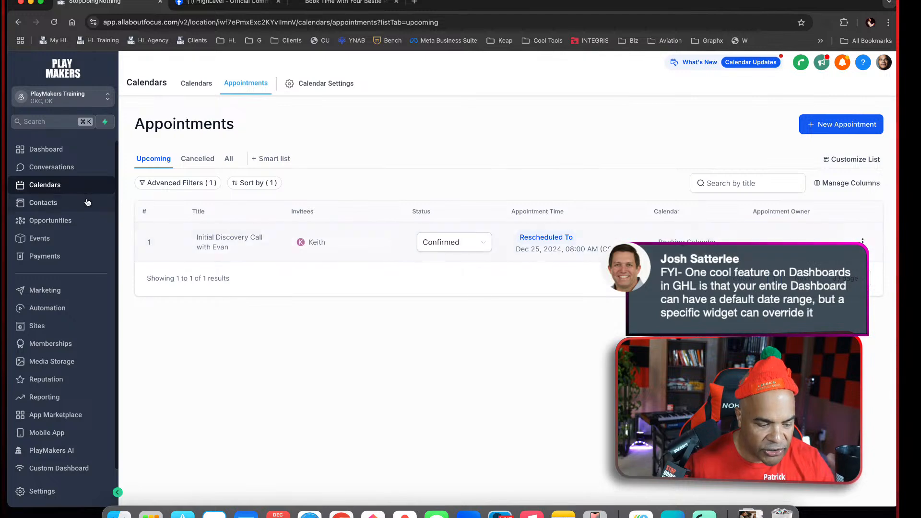
click(57, 149)
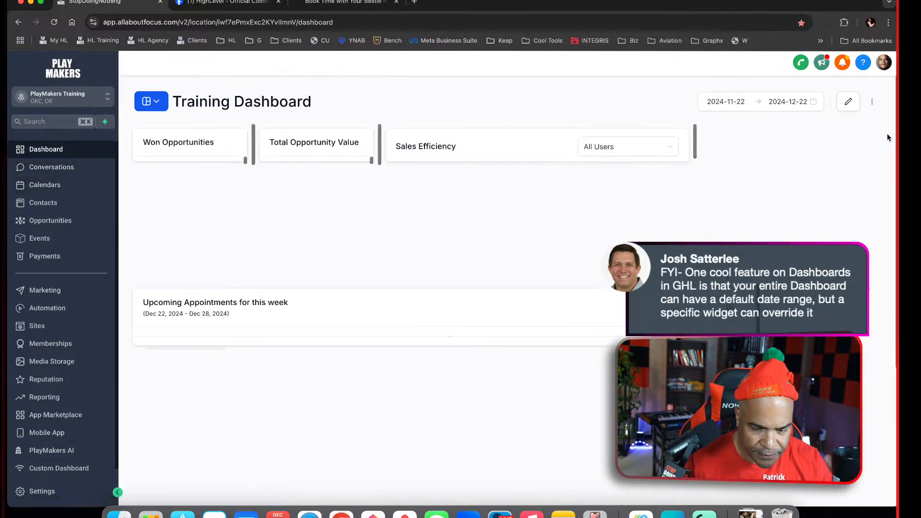
Open the Upcoming Appointments for this week widget for editing and review its configuration, conditions and theme settings
click(848, 103)
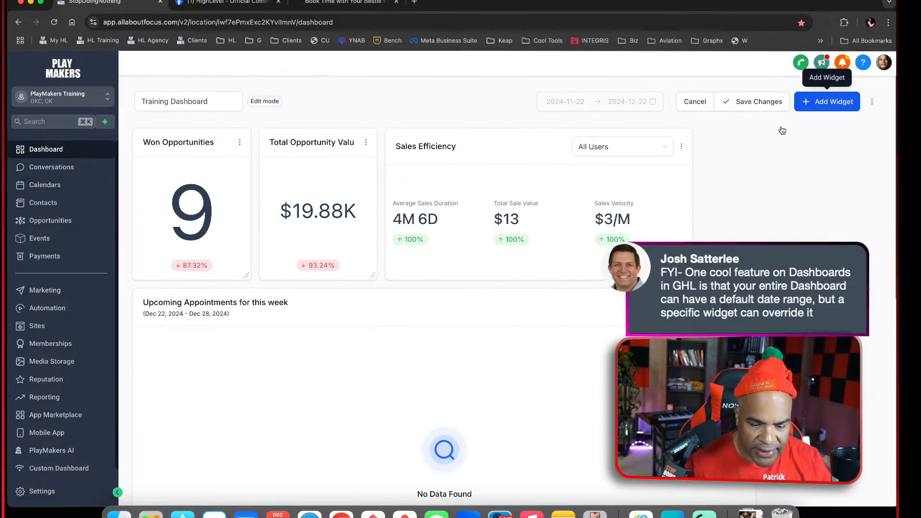
scroll(779, 130, down, 8)
scroll(746, 229, up, 5)
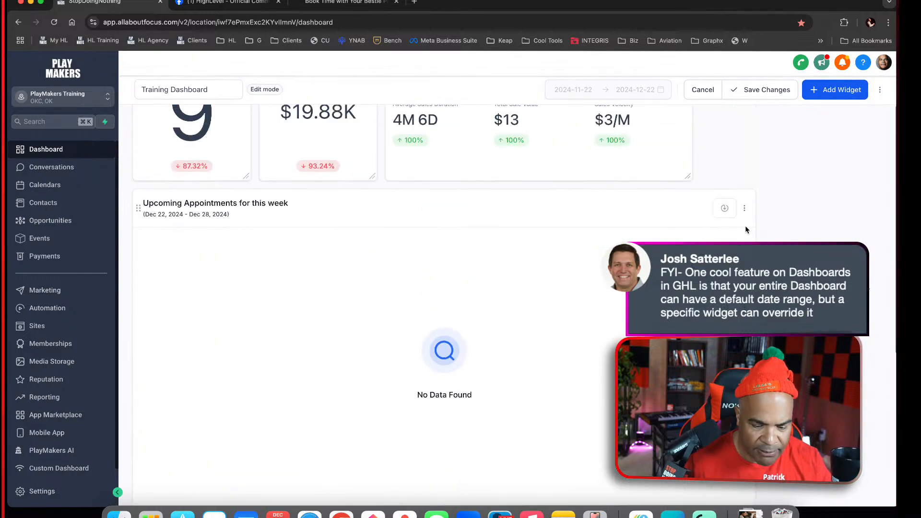
click(747, 208)
click(741, 172)
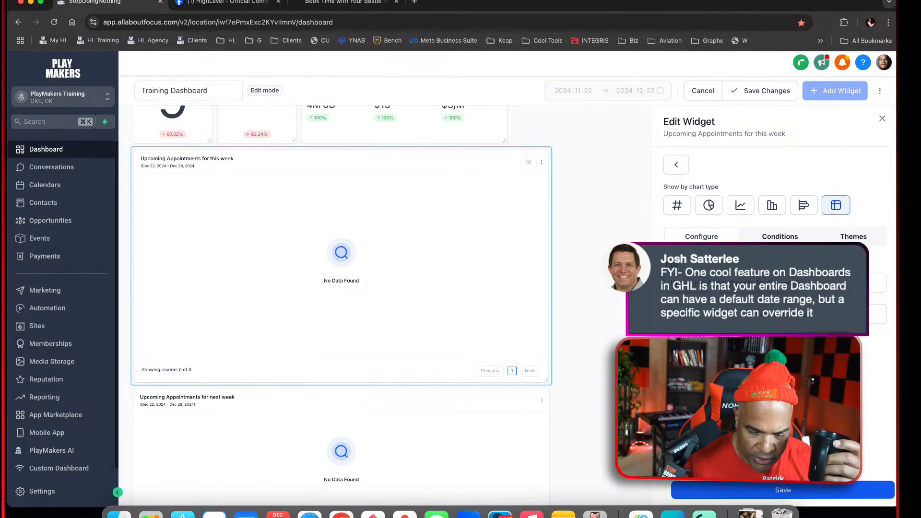
click(706, 334)
scroll(706, 355, down, 4)
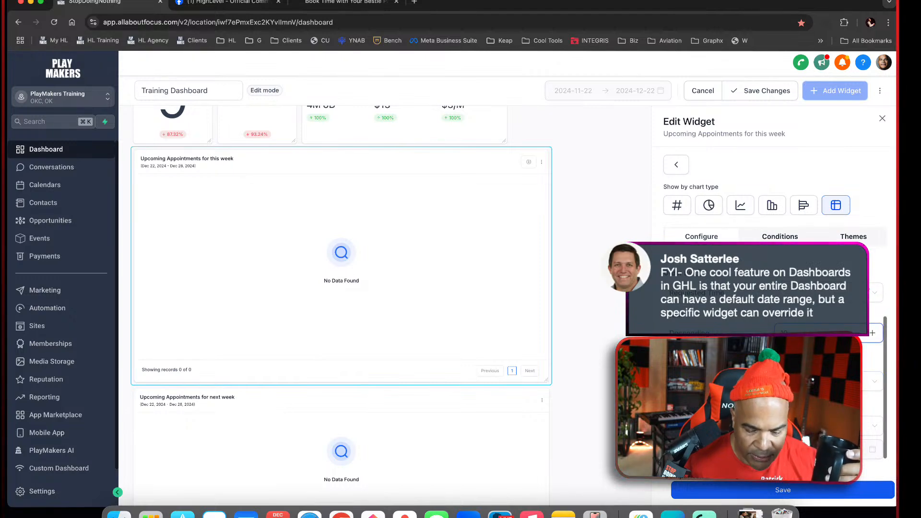
scroll(773, 394, down, 1)
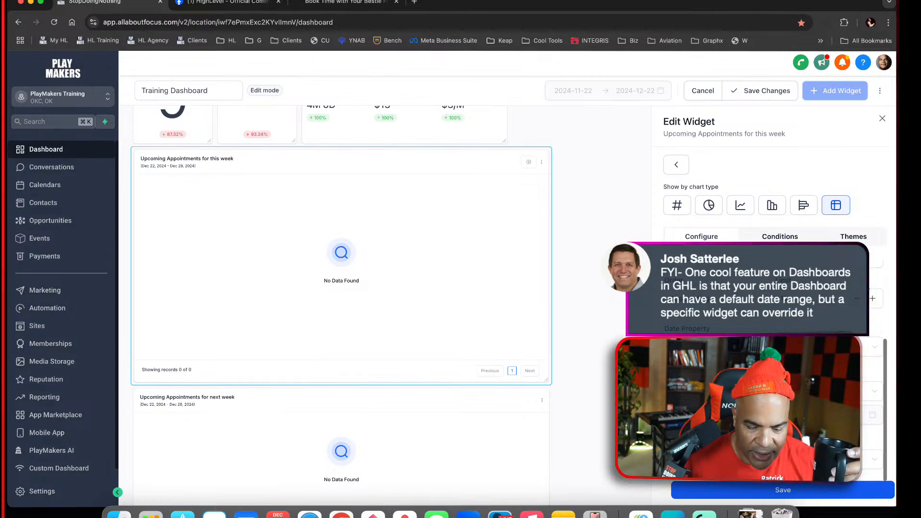
click(783, 238)
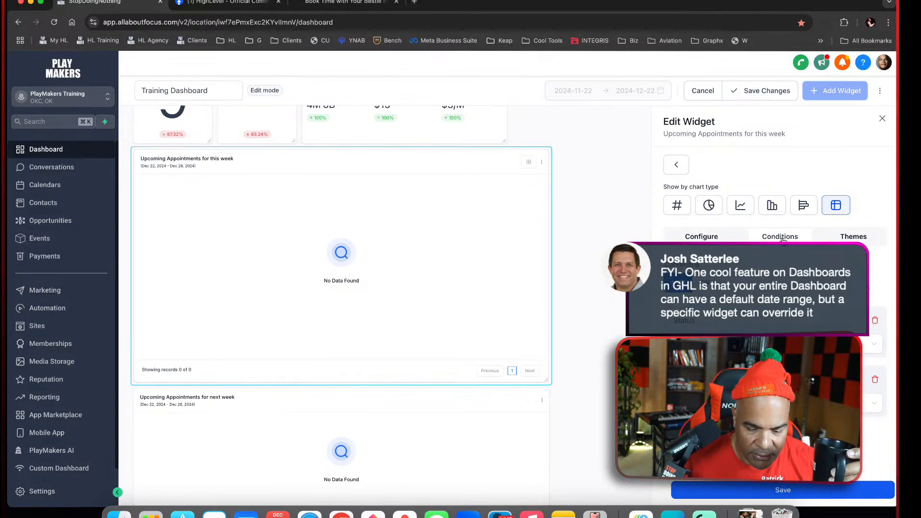
click(863, 238)
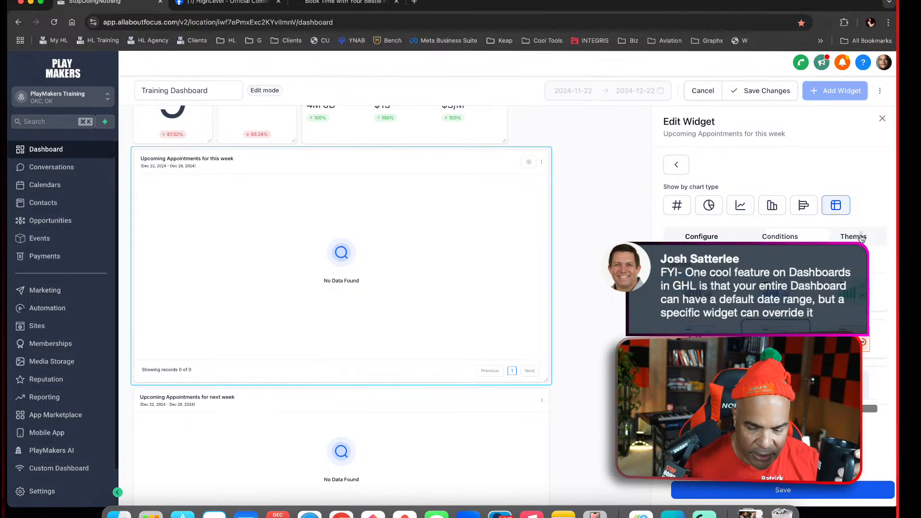
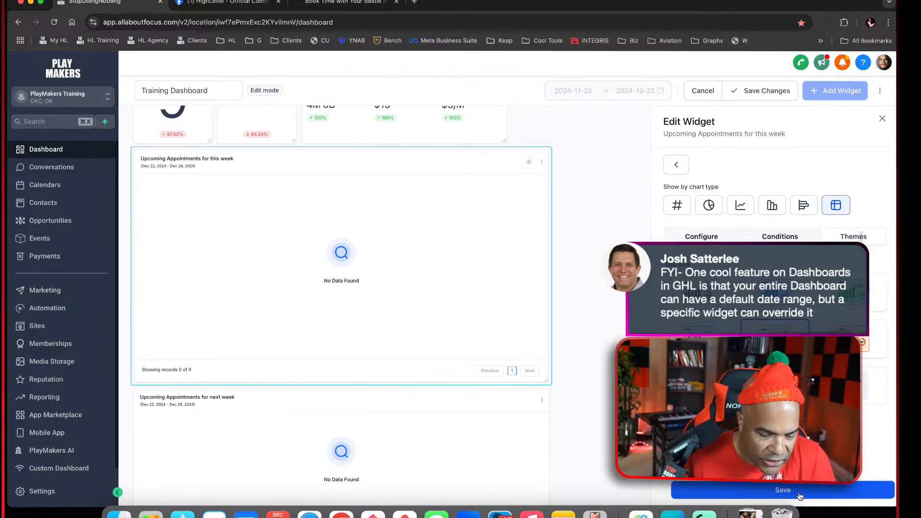
Close the widget editor and save the Training Dashboard changes instead of leaving the page with them unsaved
click(882, 119)
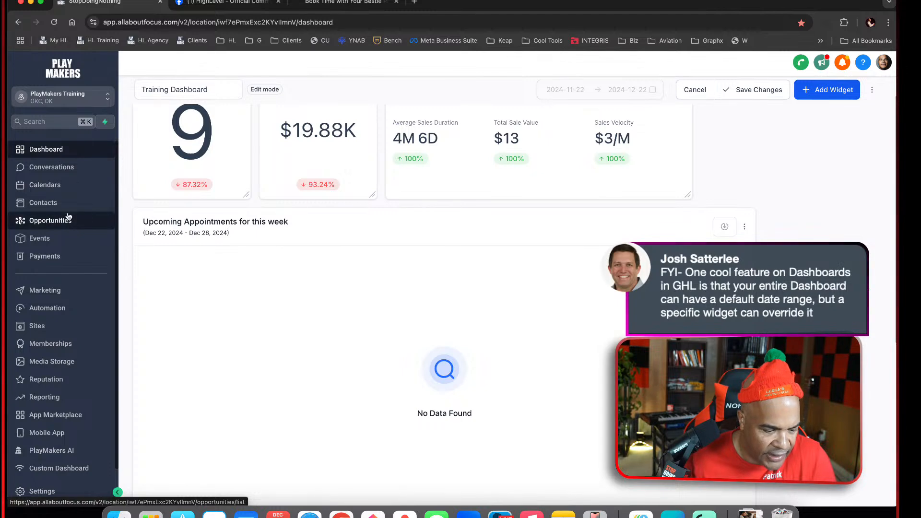
click(69, 187)
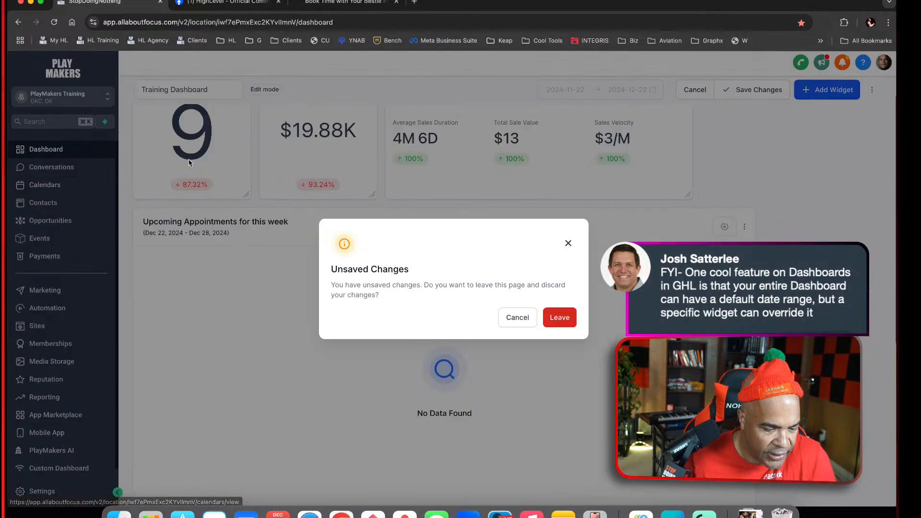
click(517, 317)
click(744, 90)
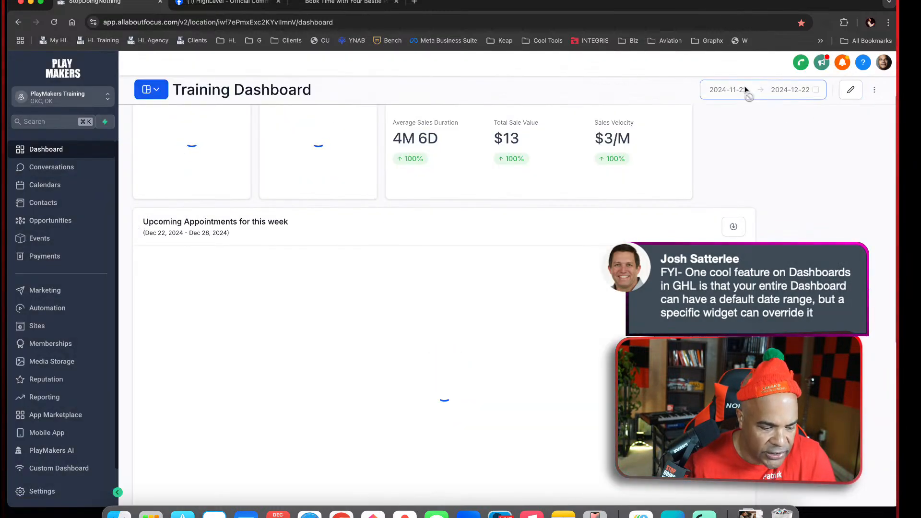
click(746, 89)
Open the upcoming appointments list in Calendars and view the details of the Initial Discovery Call appointment
click(71, 185)
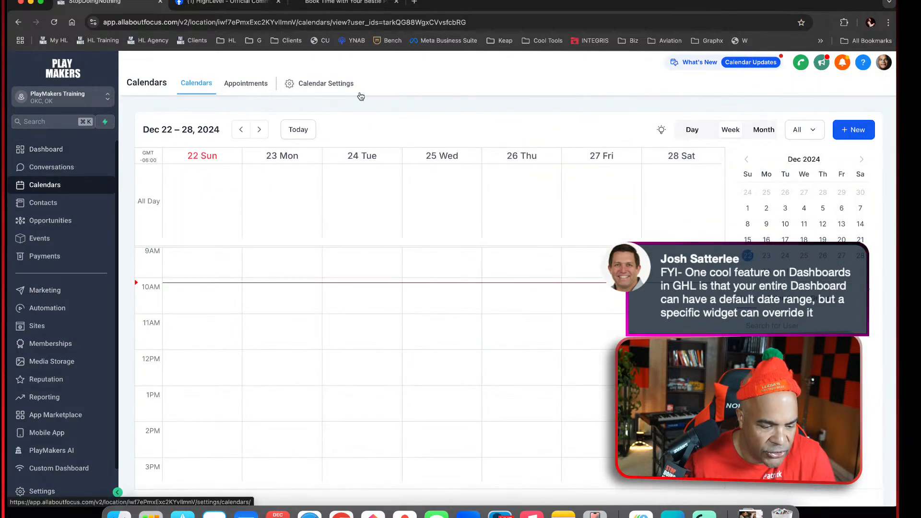
click(252, 84)
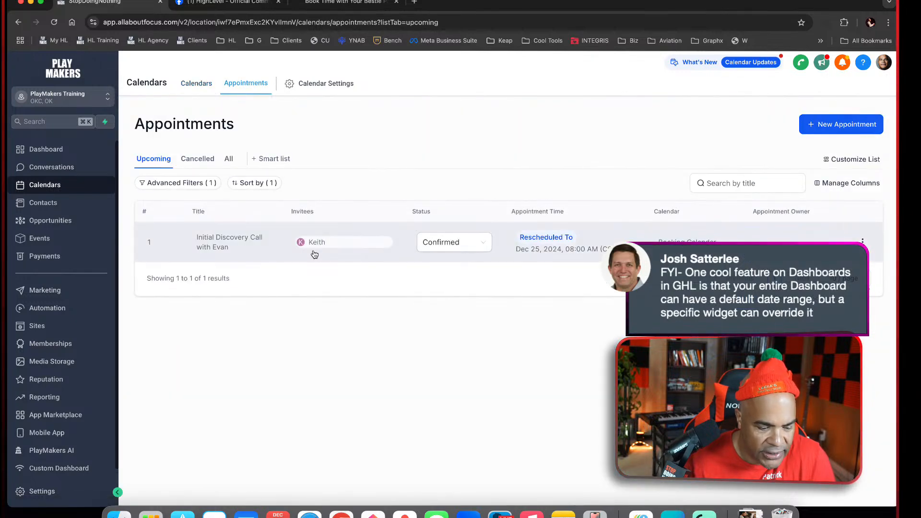
click(863, 242)
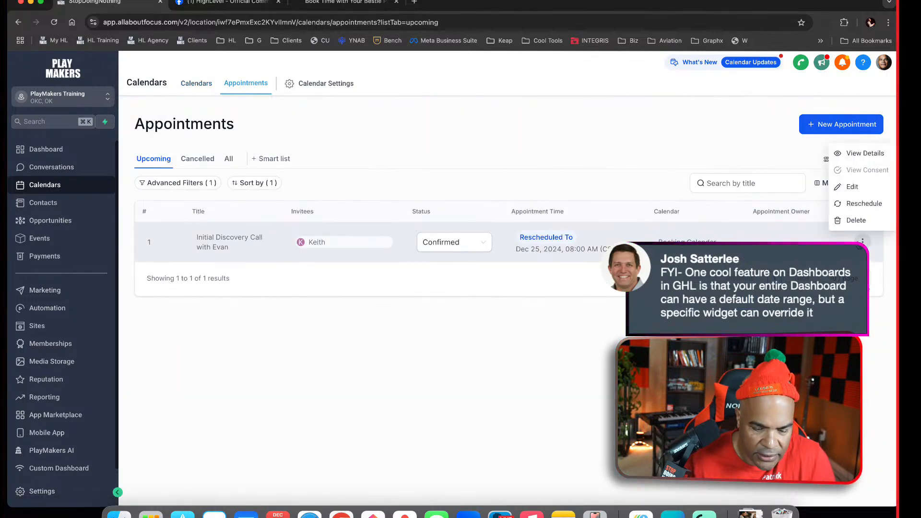
click(863, 153)
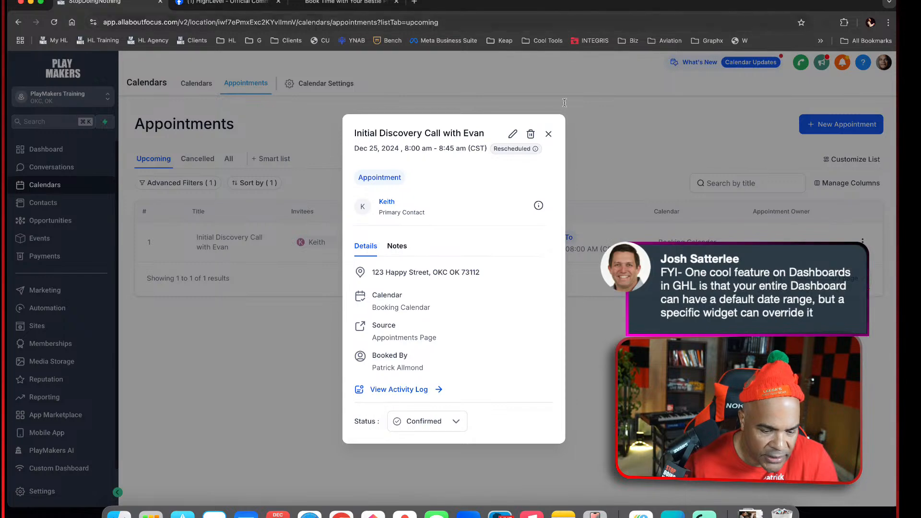
click(549, 134)
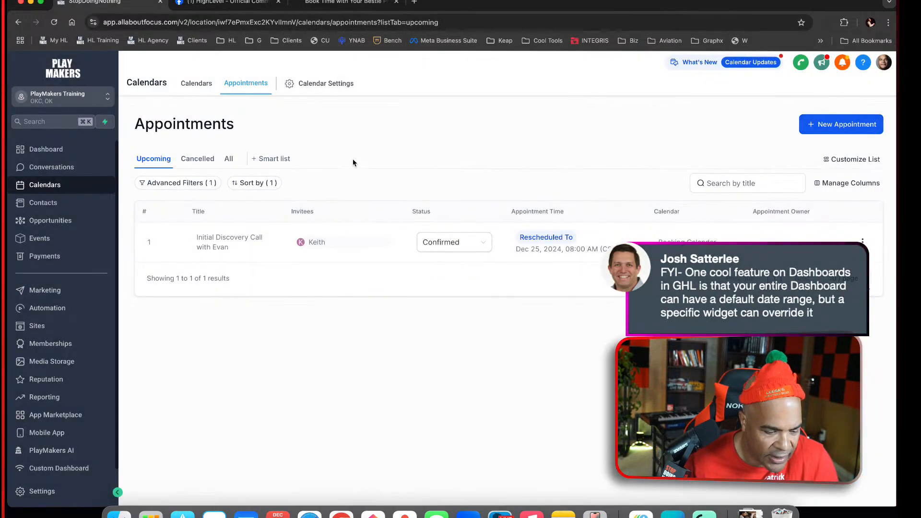
Return to the Training Dashboard and check both upcoming appointment widgets for the discovery call
click(60, 149)
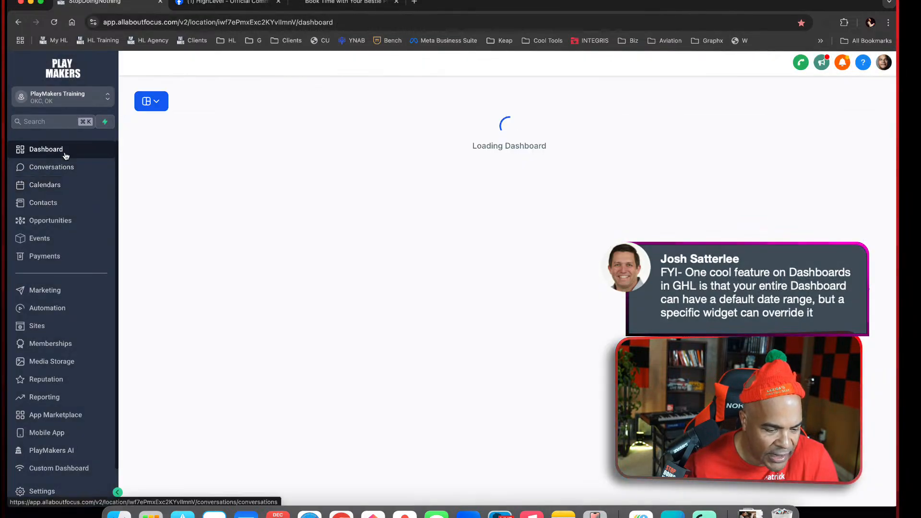
scroll(610, 298, down, 7)
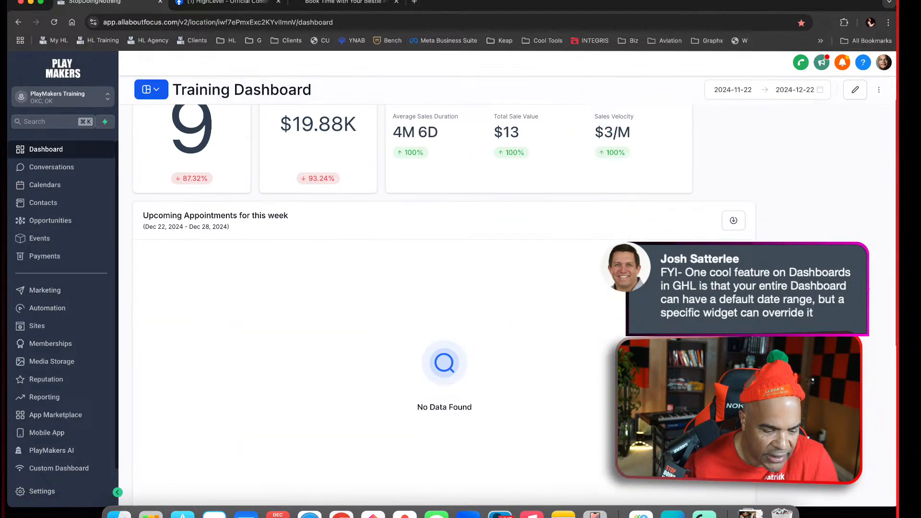
scroll(610, 298, up, 4)
scroll(610, 298, down, 5)
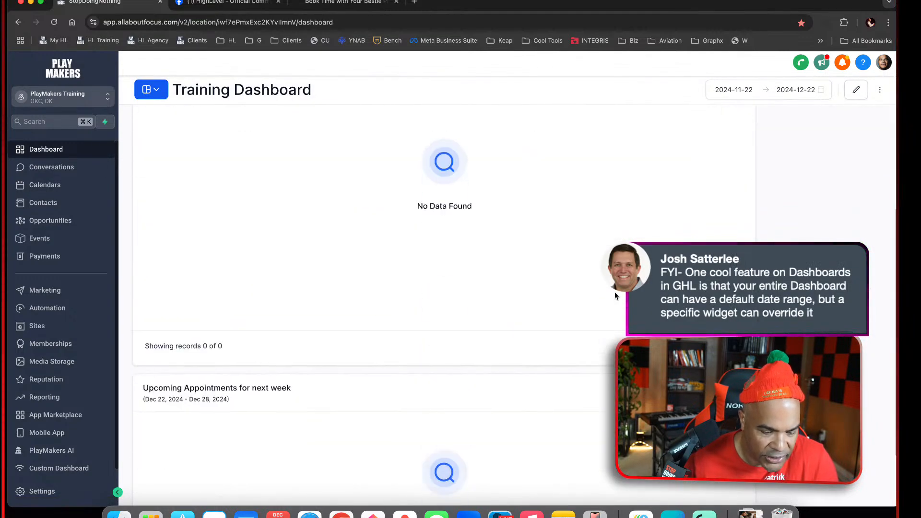
scroll(610, 297, up, 6)
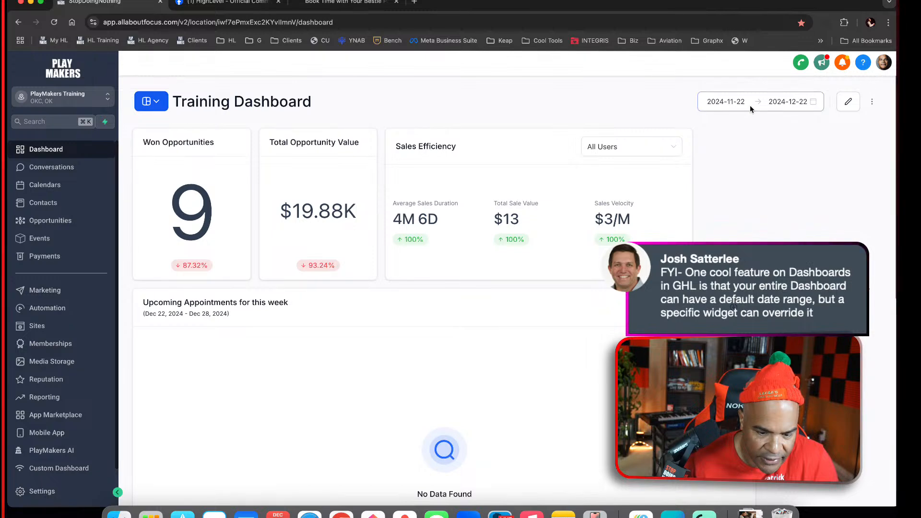
Set the Training Dashboard's overall date range to This Week
click(804, 103)
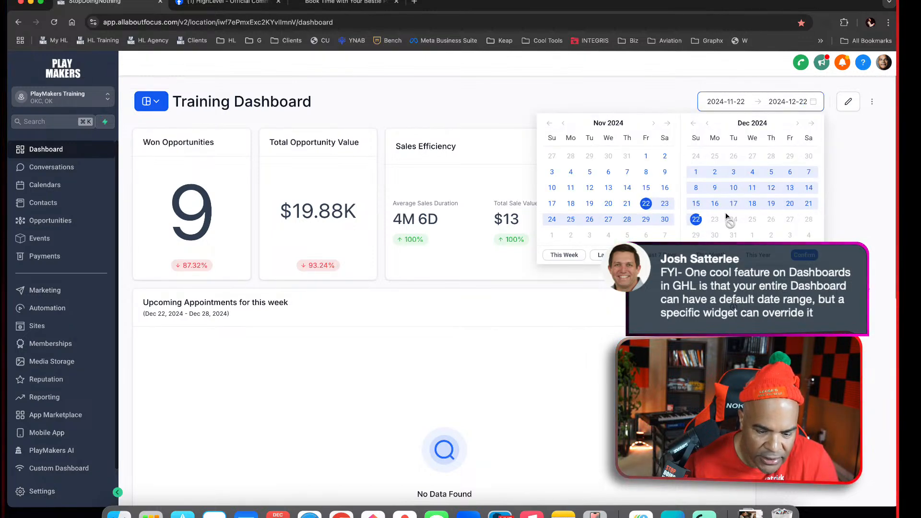
click(697, 219)
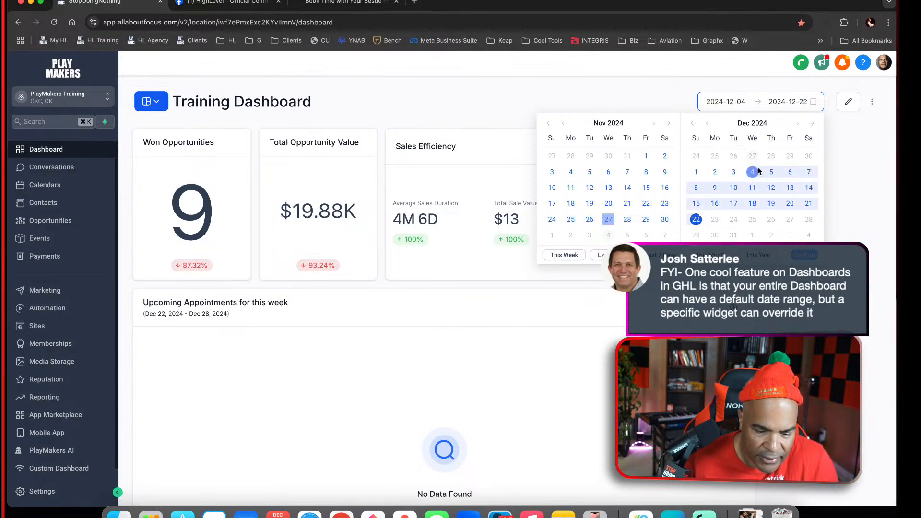
click(565, 257)
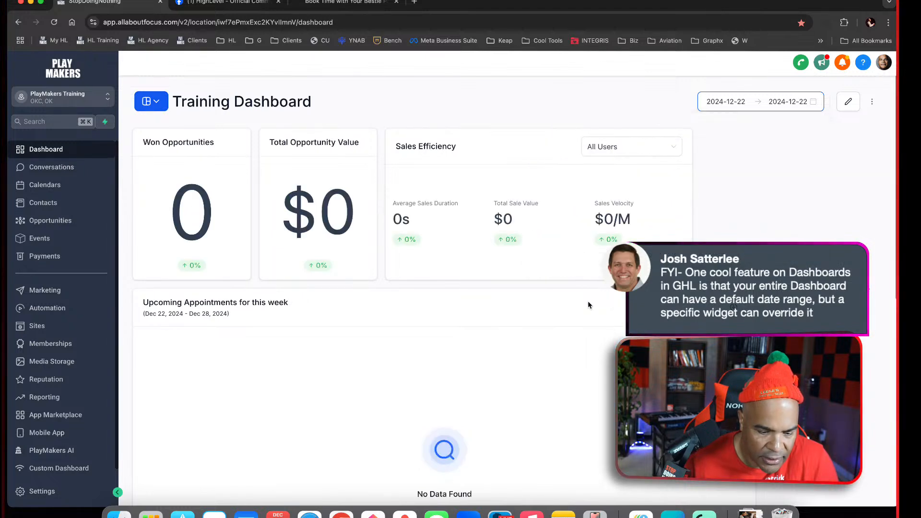
click(745, 103)
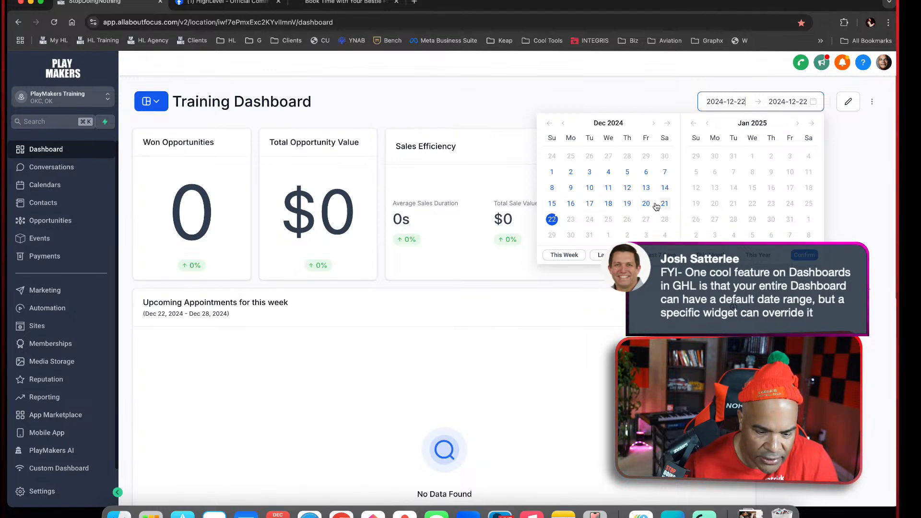
click(574, 259)
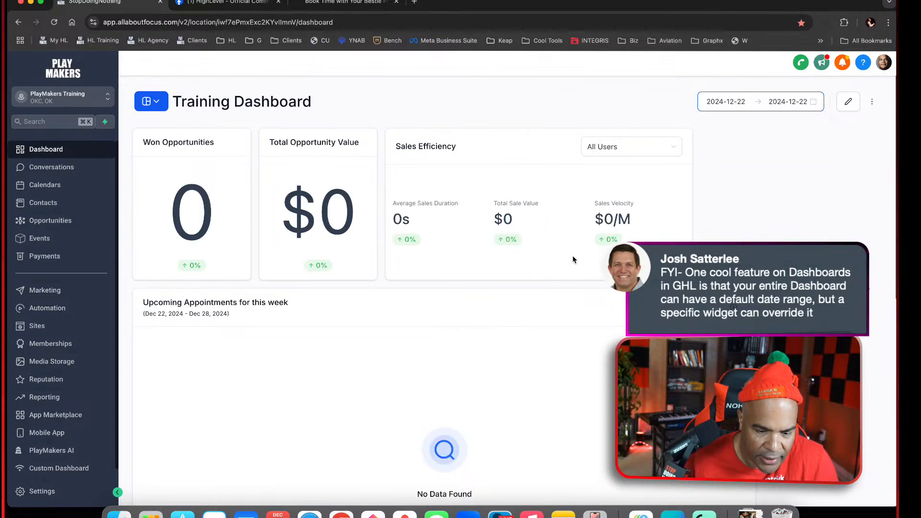
Try to select a dashboard date range that covers December 25, 2024
click(803, 101)
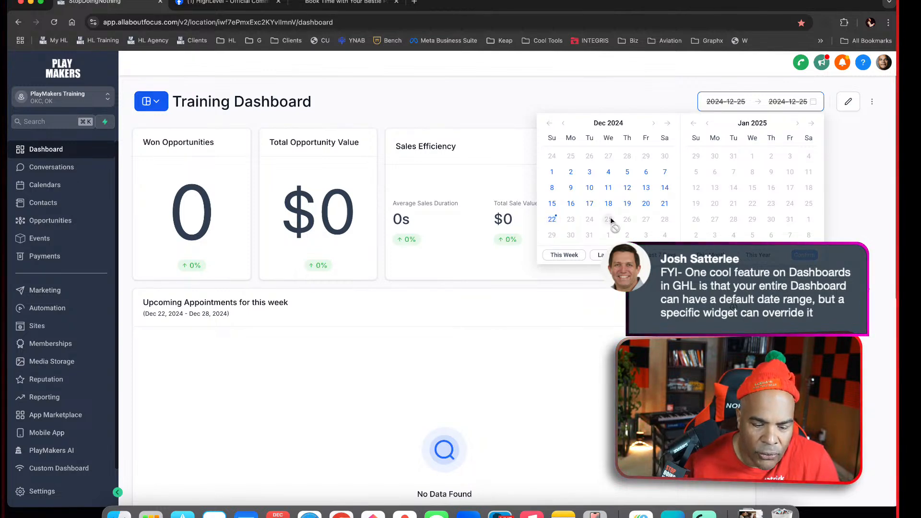
click(664, 203)
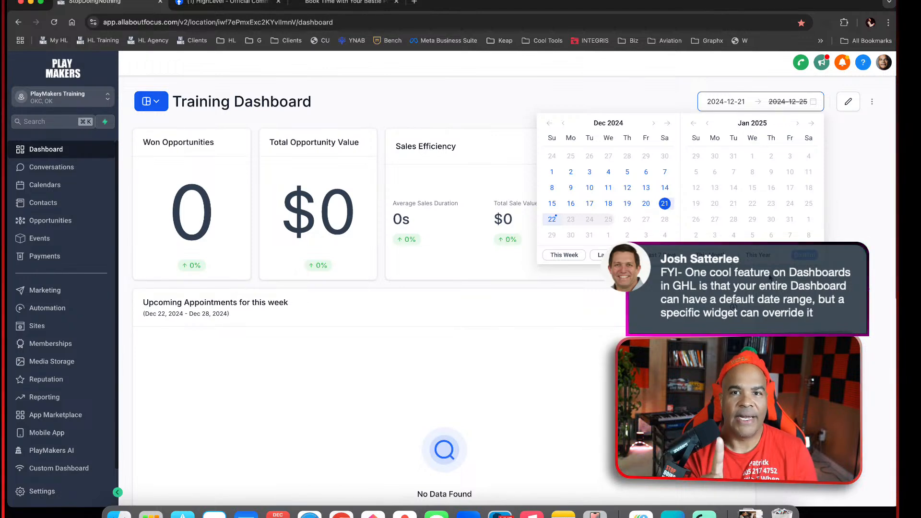
click(552, 219)
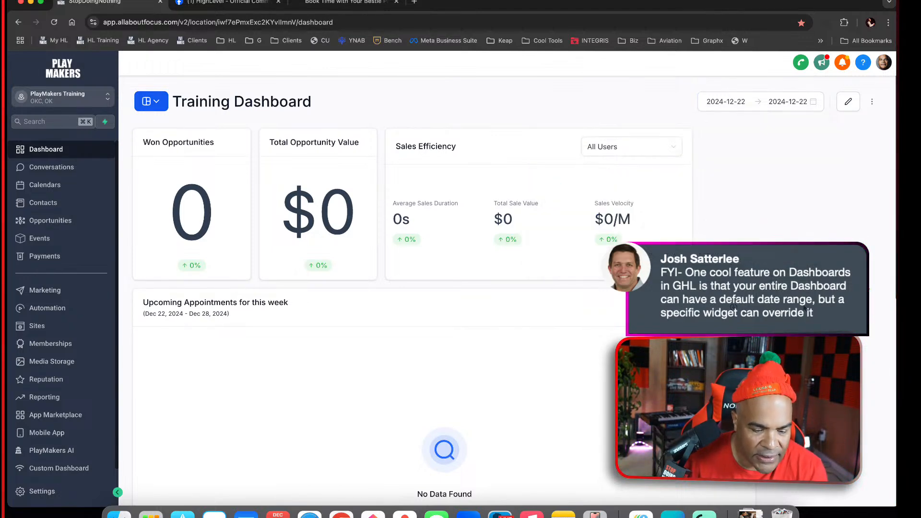
Put the dashboard in edit mode and review the date settings of the Upcoming Appointments for next week widget
scroll(446, 348, down, 10)
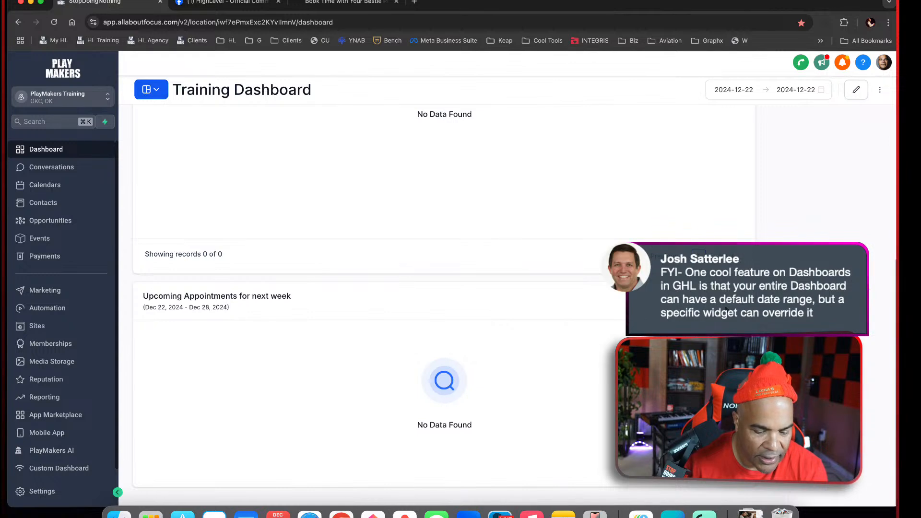
click(857, 89)
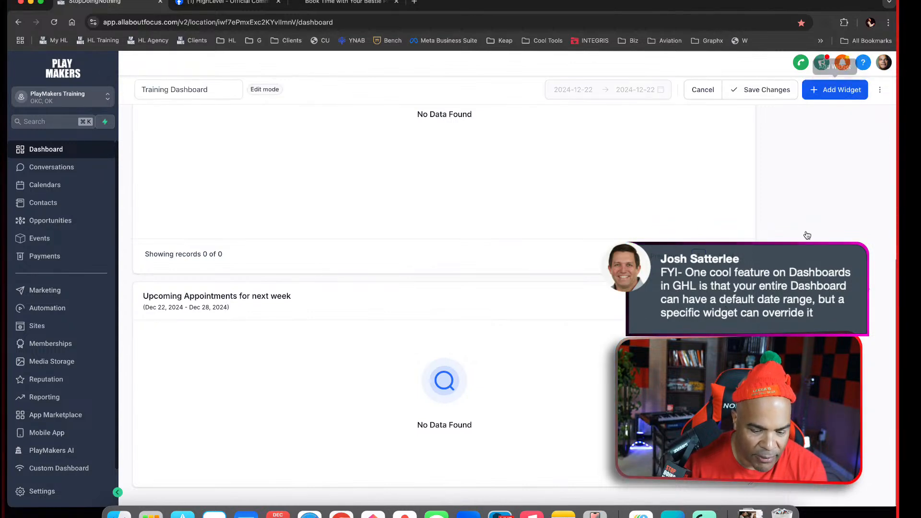
click(742, 264)
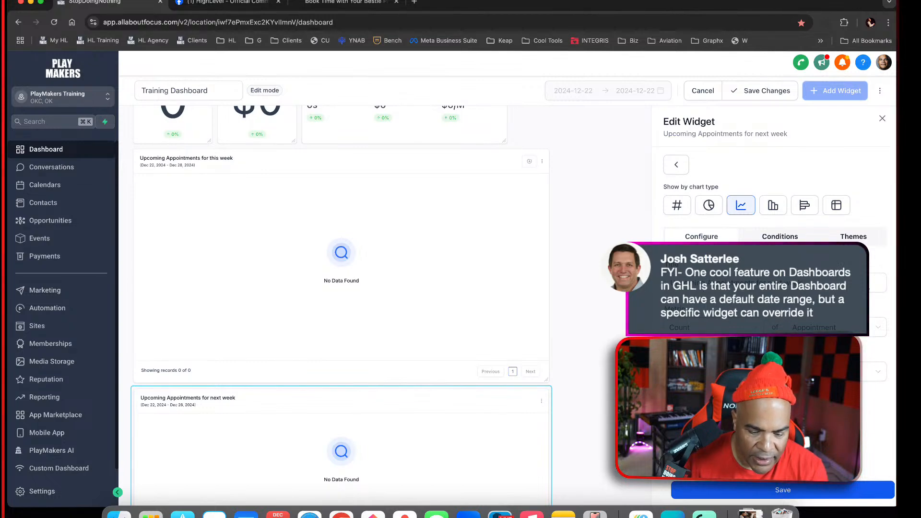
scroll(775, 336, down, 3)
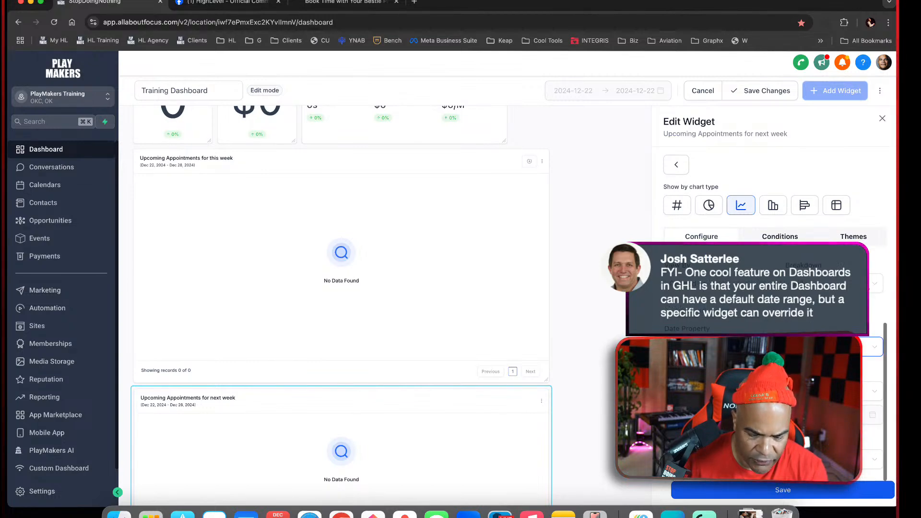
click(774, 392)
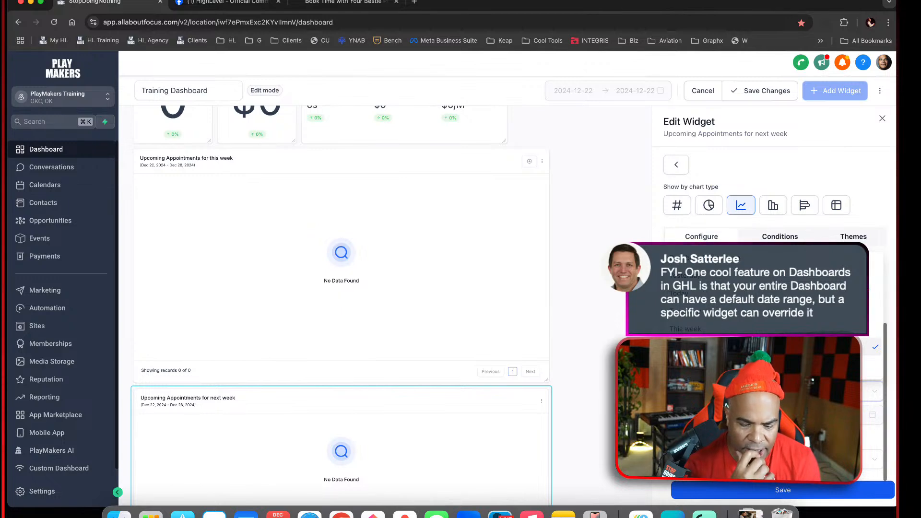
click(750, 163)
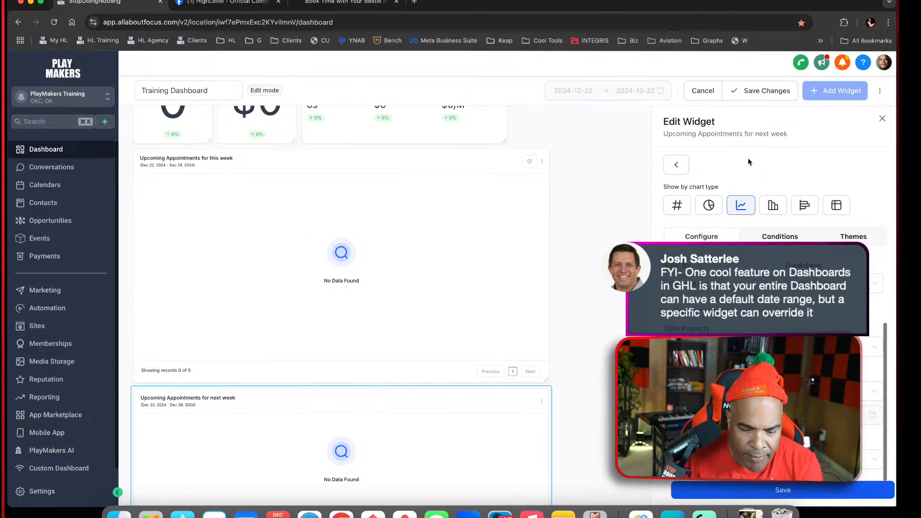
click(675, 165)
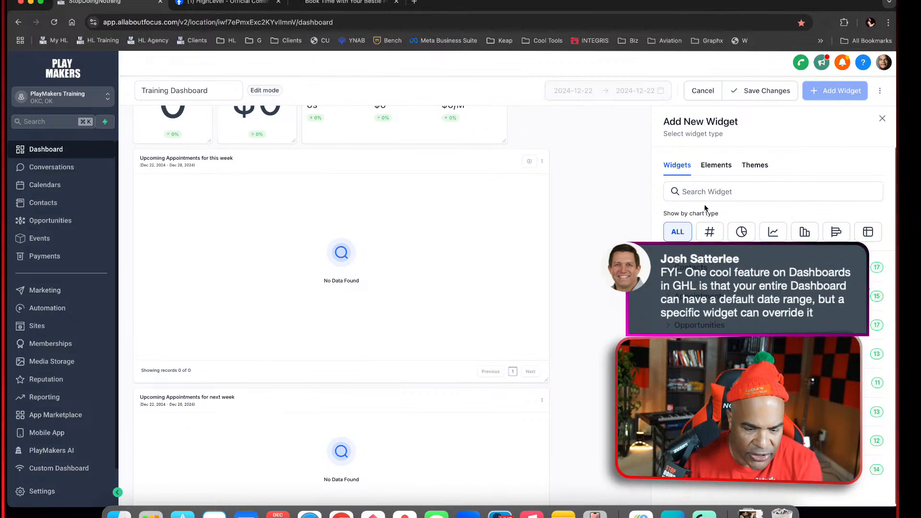
click(882, 118)
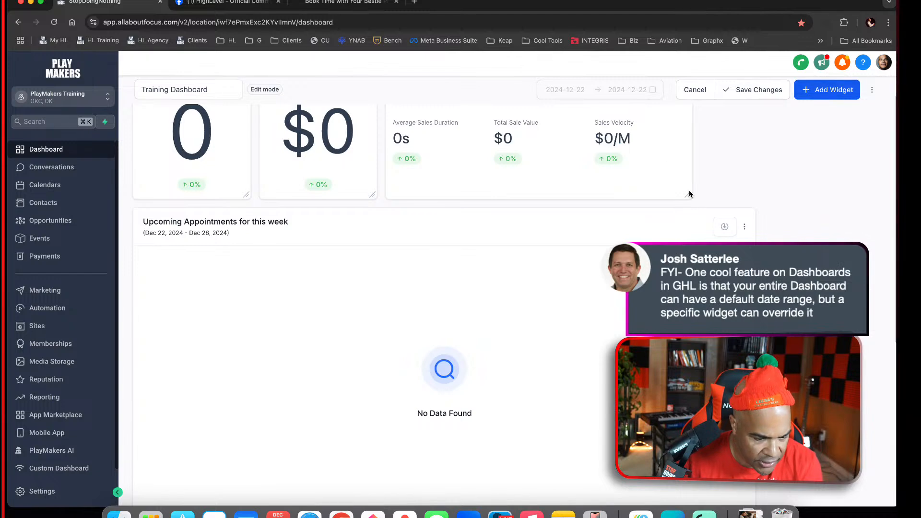
Review the ordering and date property settings of the Upcoming Appointments for this week widget, save it, and close its editor
click(741, 190)
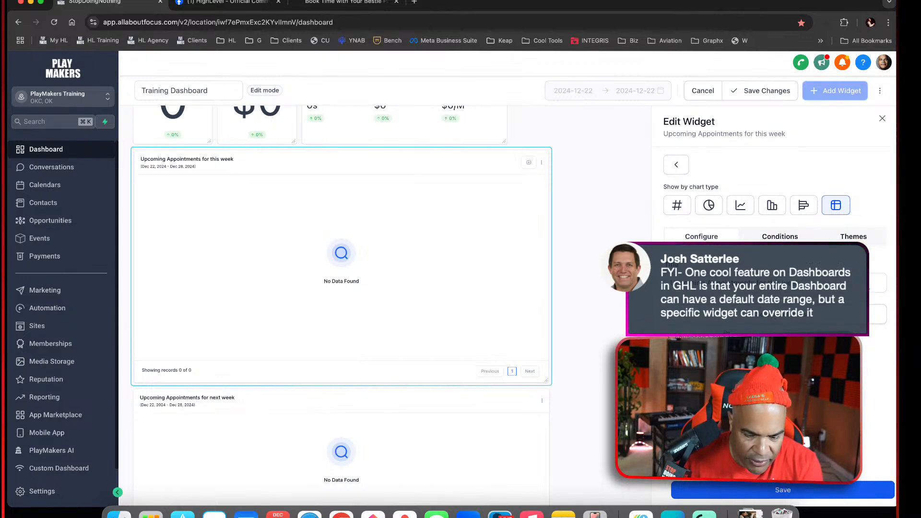
scroll(772, 360, down, 5)
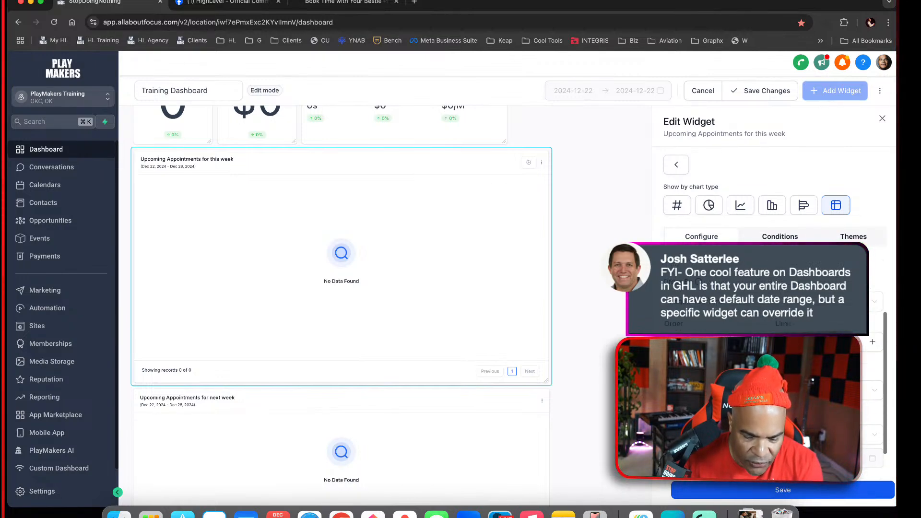
mouse_move(699, 326)
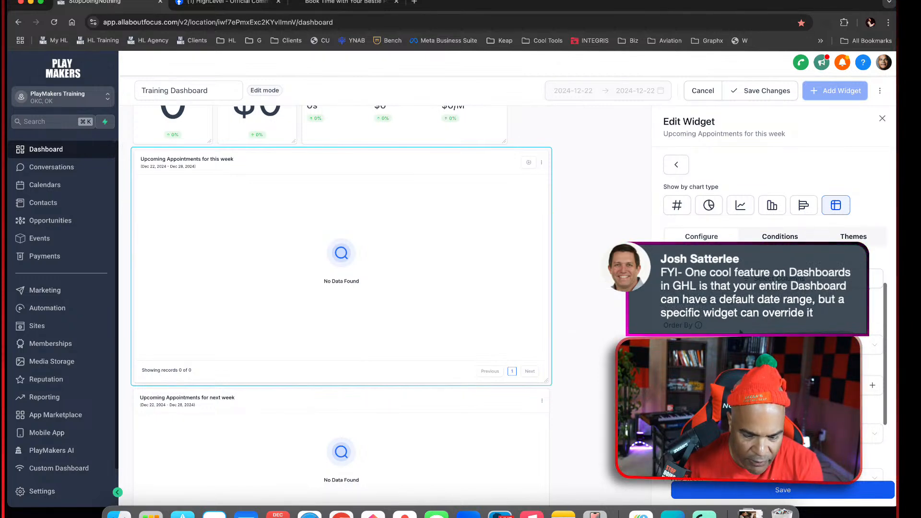
click(757, 344)
click(763, 344)
scroll(780, 330, down, 2)
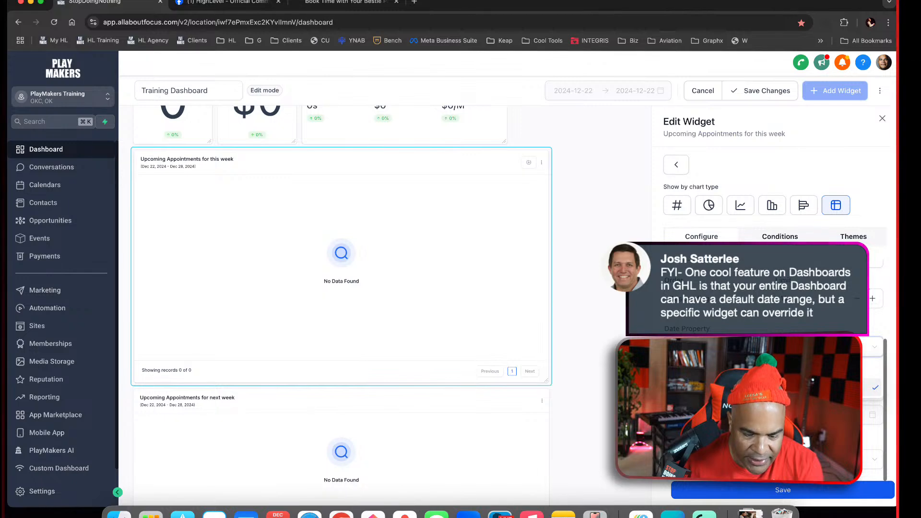
click(763, 347)
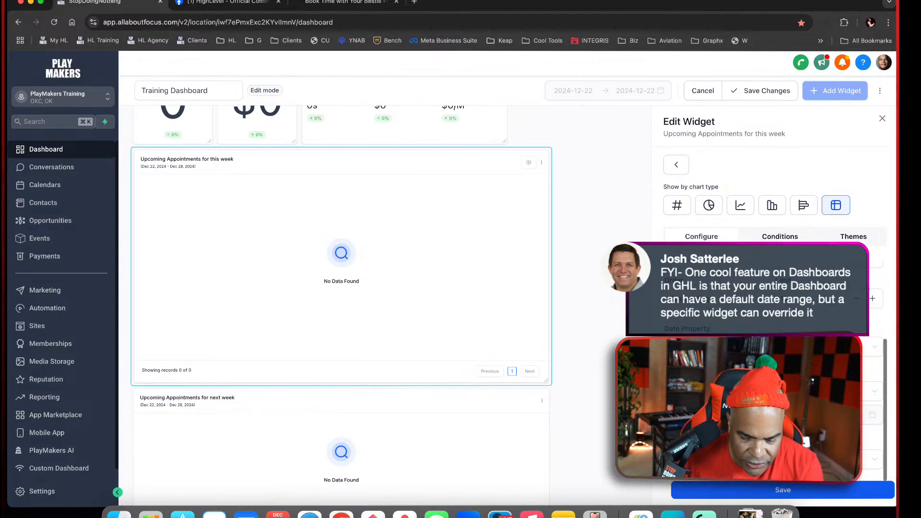
click(805, 492)
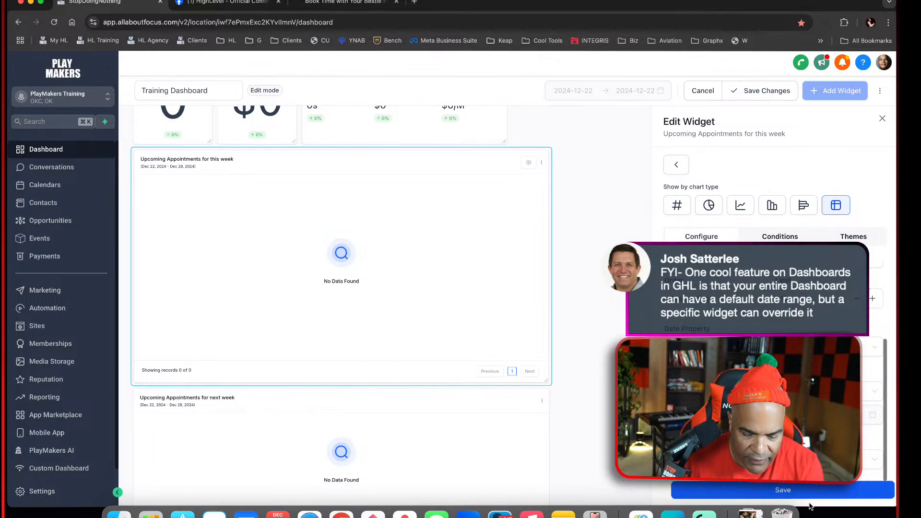
click(883, 119)
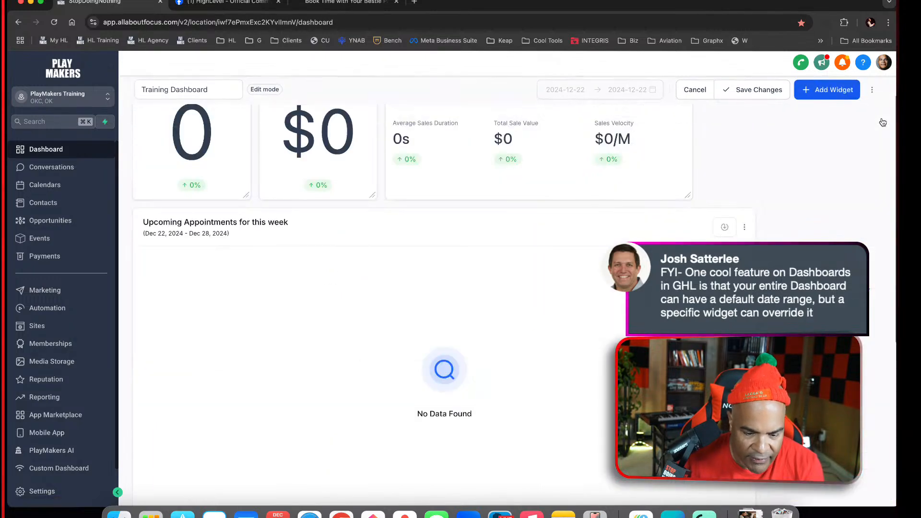
Save the Training Dashboard changes and check both upcoming appointments widgets
click(767, 91)
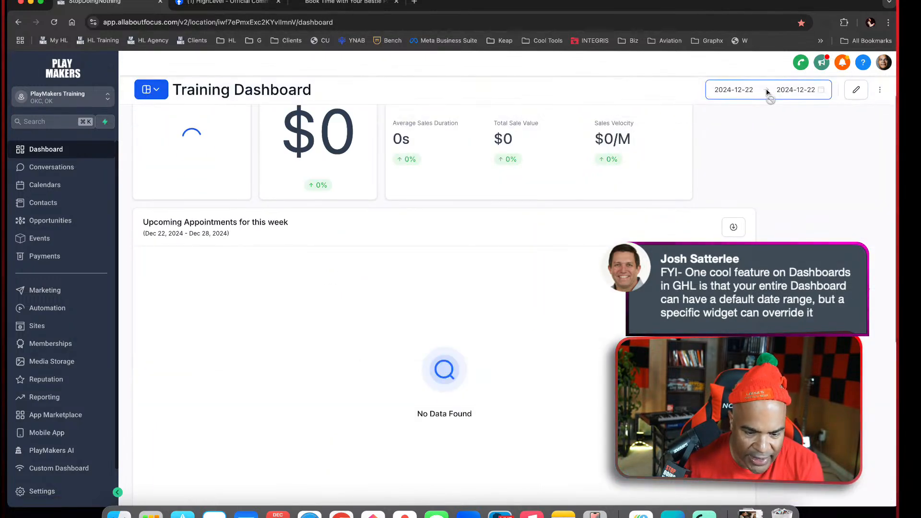
scroll(763, 281, down, 6)
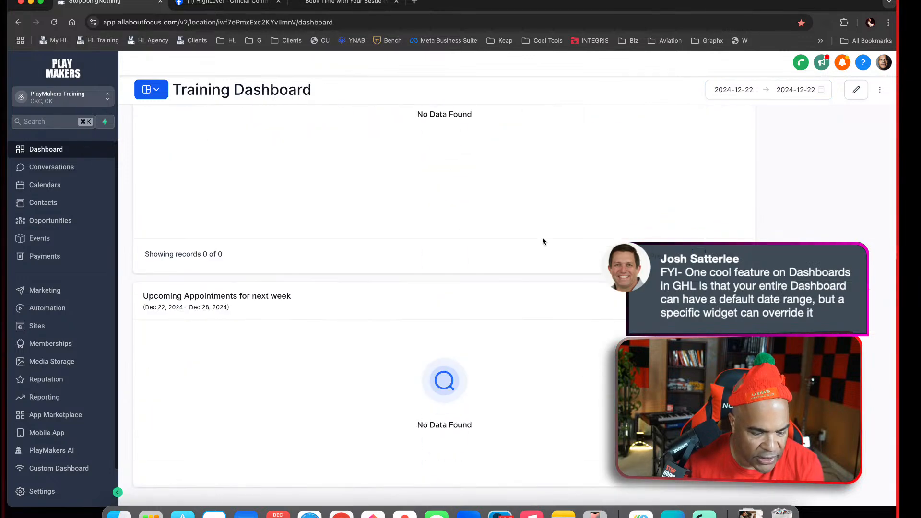
scroll(544, 240, up, 6)
scroll(423, 341, down, 6)
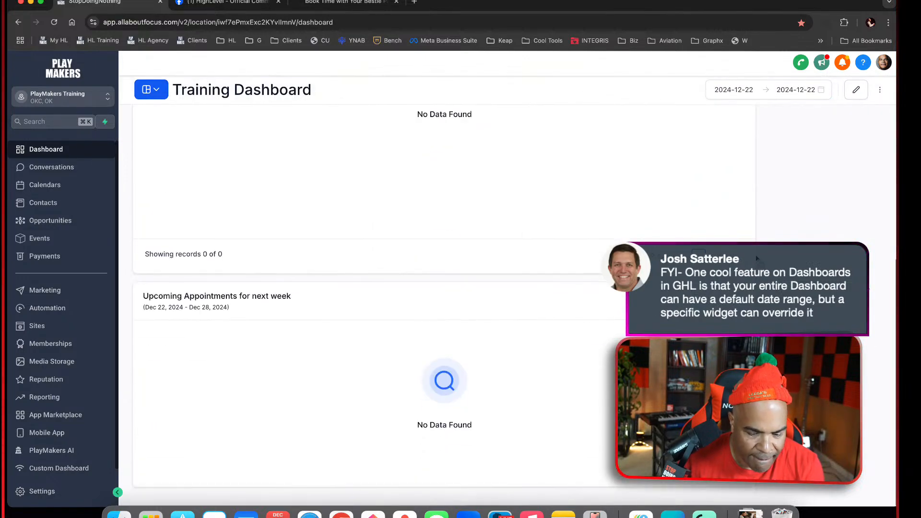
scroll(444, 288, up, 6)
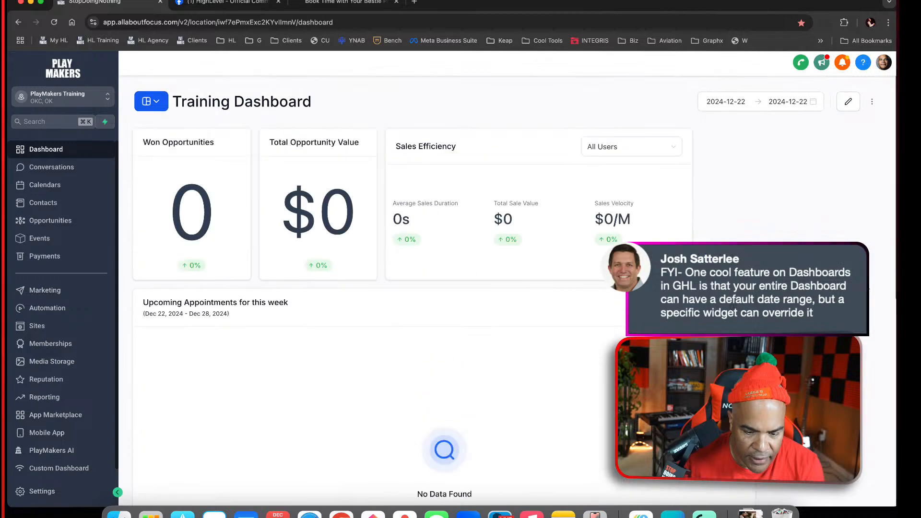
Review the configuration of the Upcoming Appointments for next week widget in edit mode, close it, and save the dashboard
click(849, 101)
scroll(794, 278, down, 5)
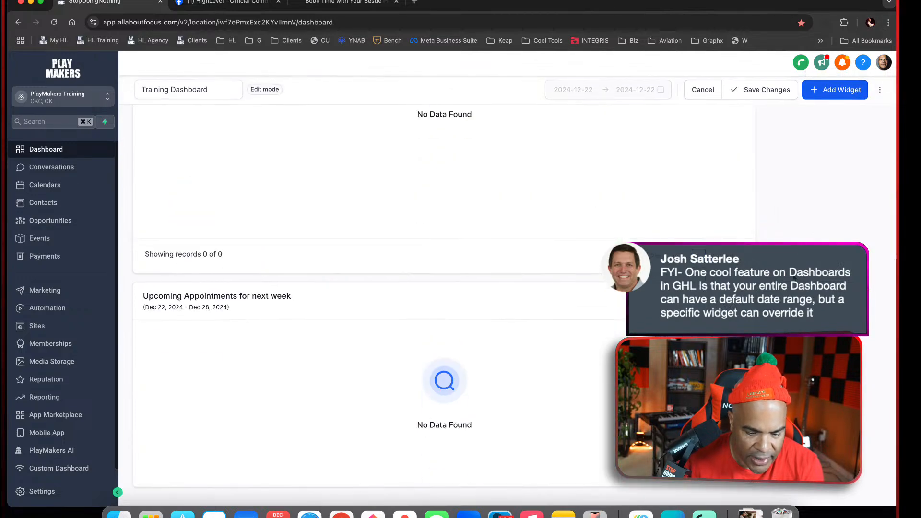
click(743, 263)
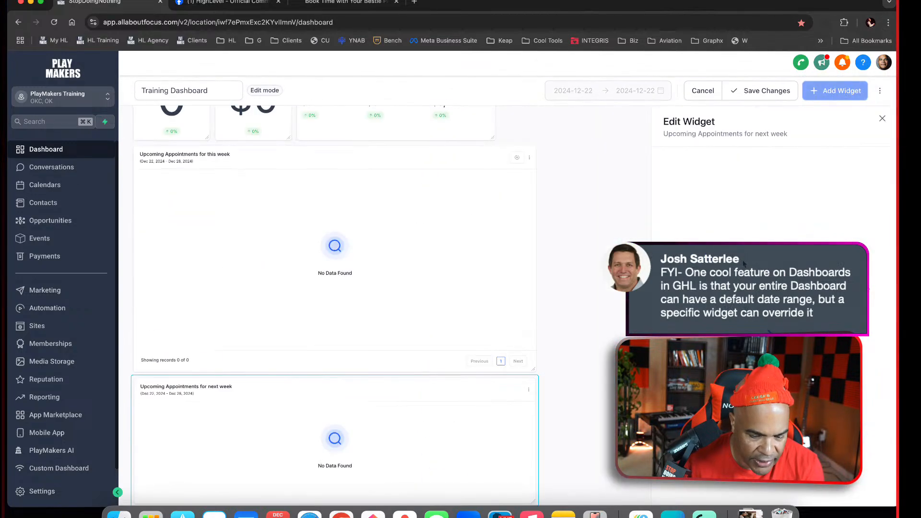
scroll(774, 365, down, 3)
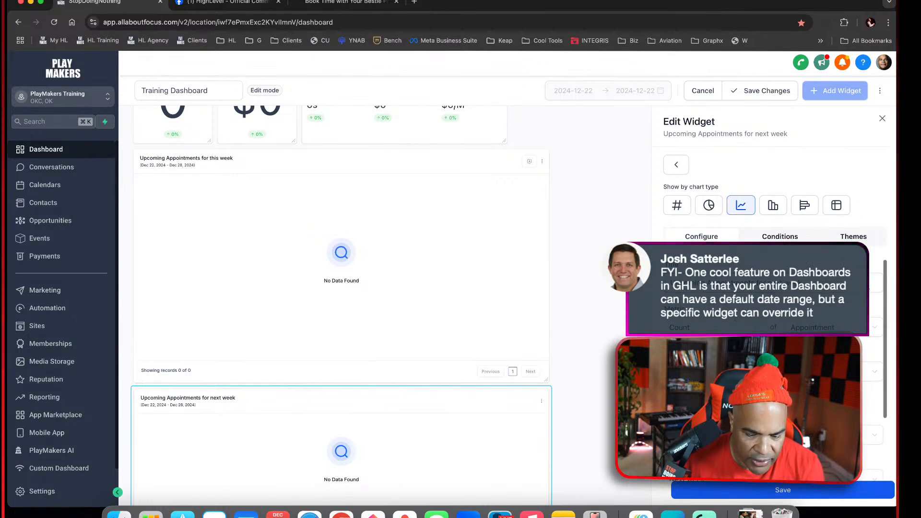
scroll(774, 364, up, 3)
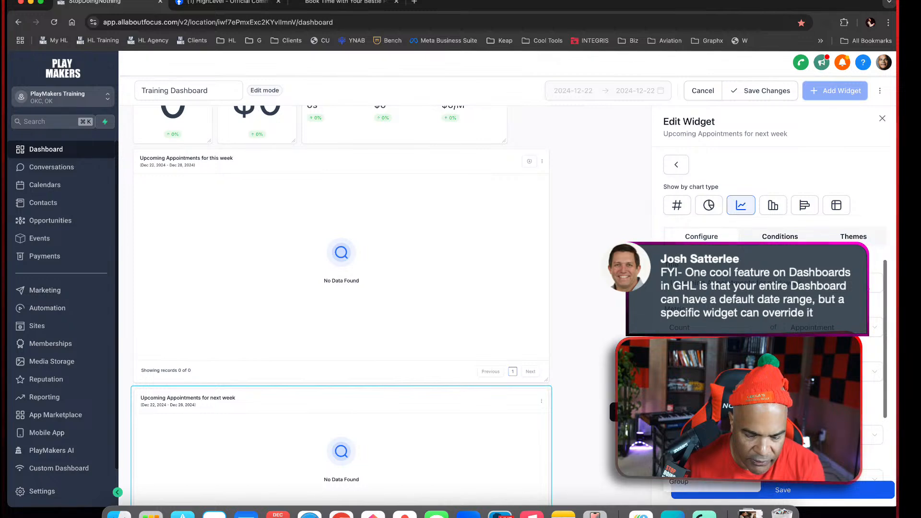
scroll(774, 365, down, 3)
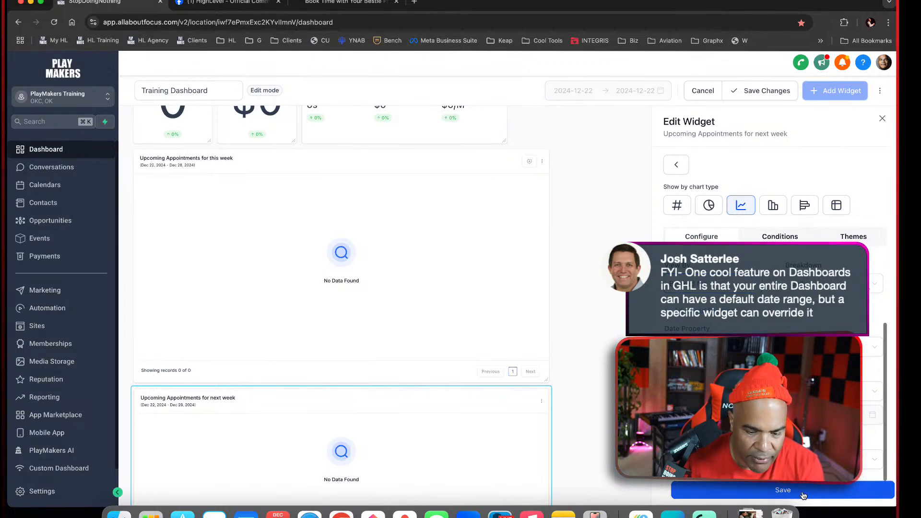
click(884, 119)
click(761, 91)
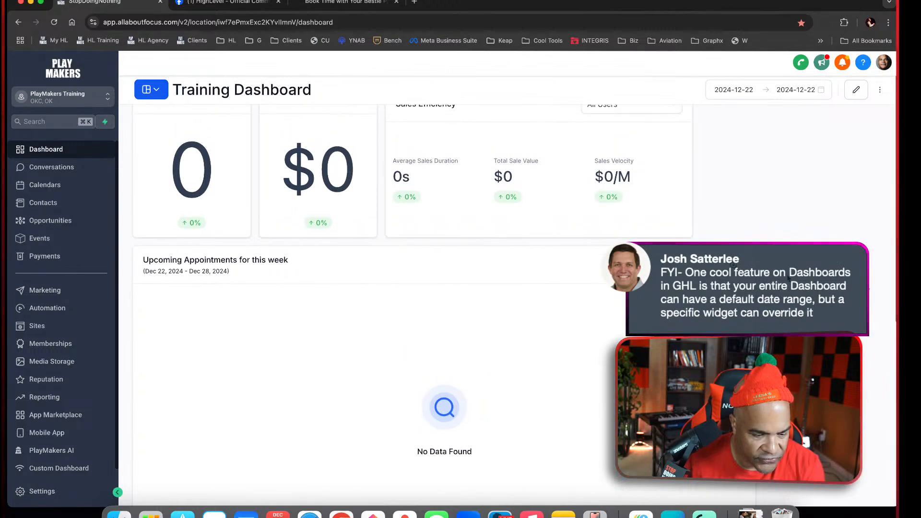
Check the week calendar and the upcoming appointments list for the December 25 booking, and return to the dashboard
scroll(788, 278, up, 2)
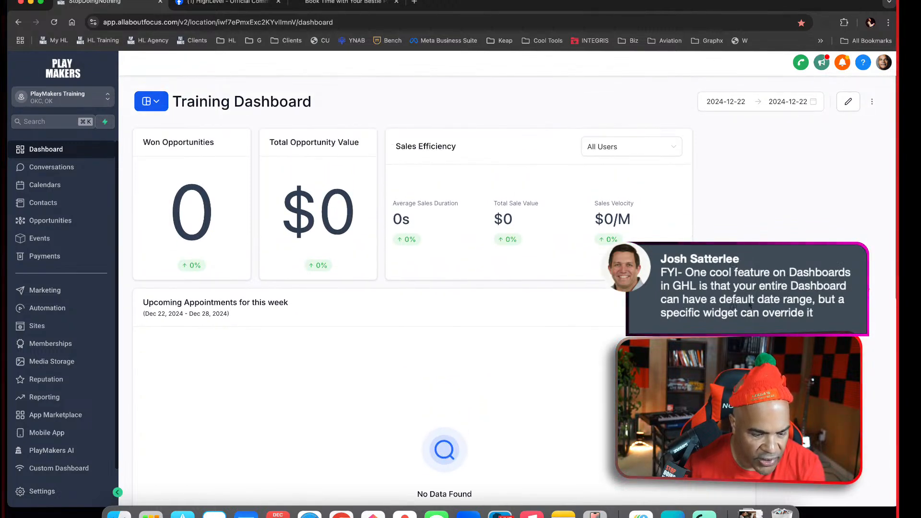
click(44, 185)
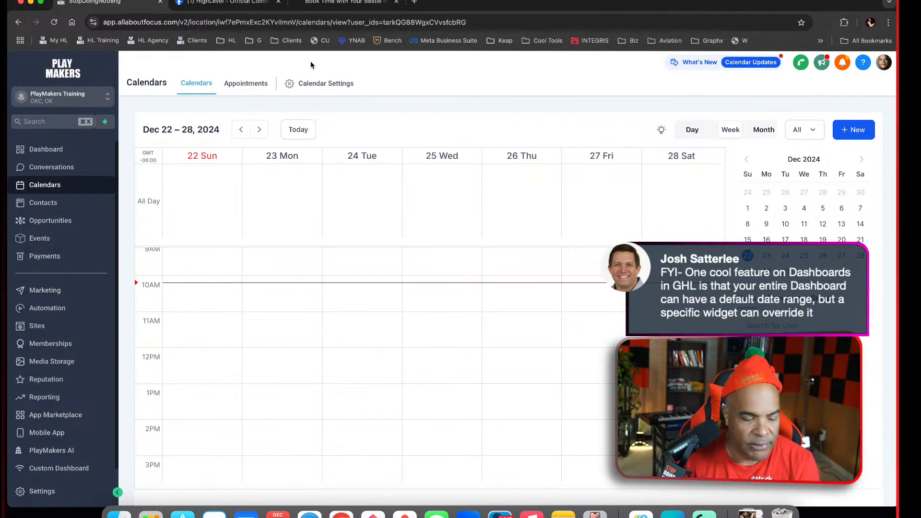
click(242, 84)
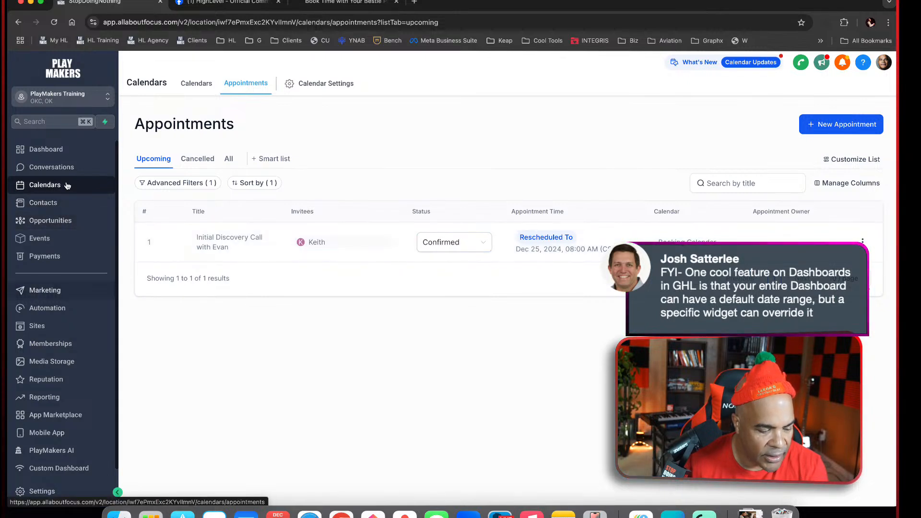
click(63, 149)
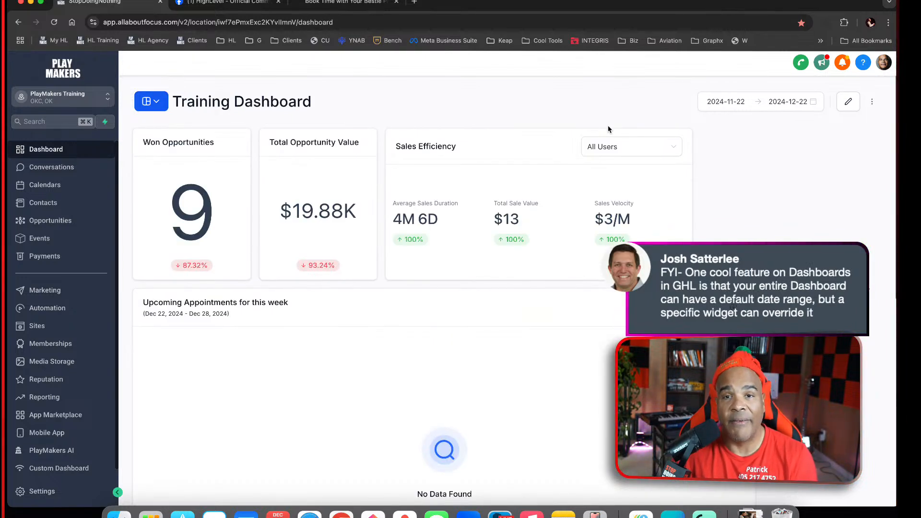
Remove the status conditions from the Upcoming Appointments for this week widget and save the widget
click(848, 101)
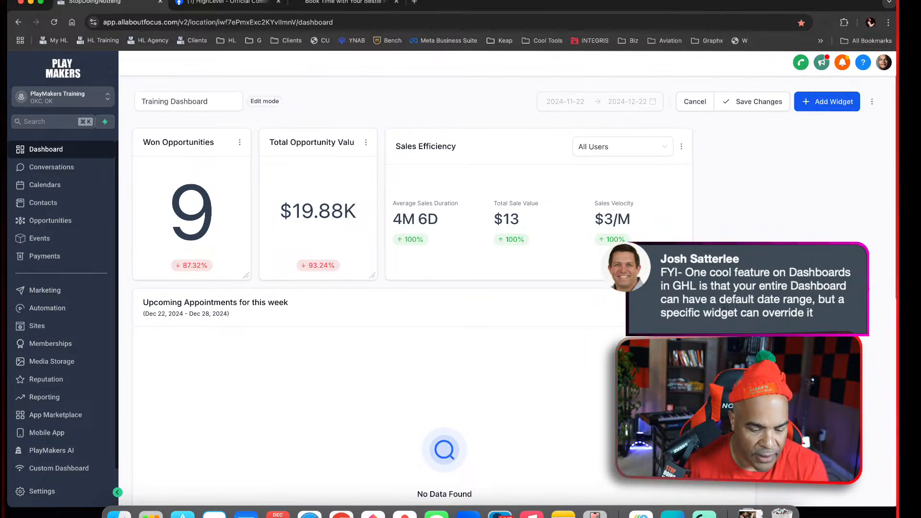
click(744, 308)
click(771, 331)
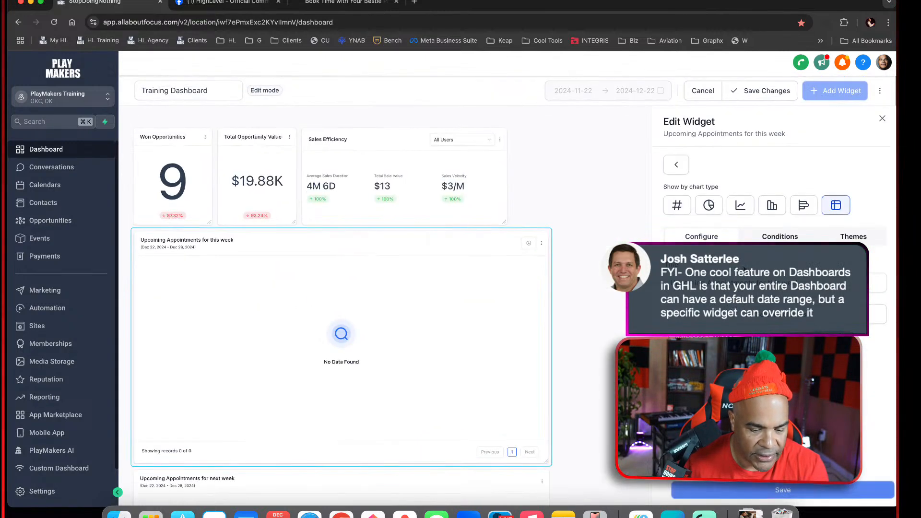
scroll(795, 254, down, 5)
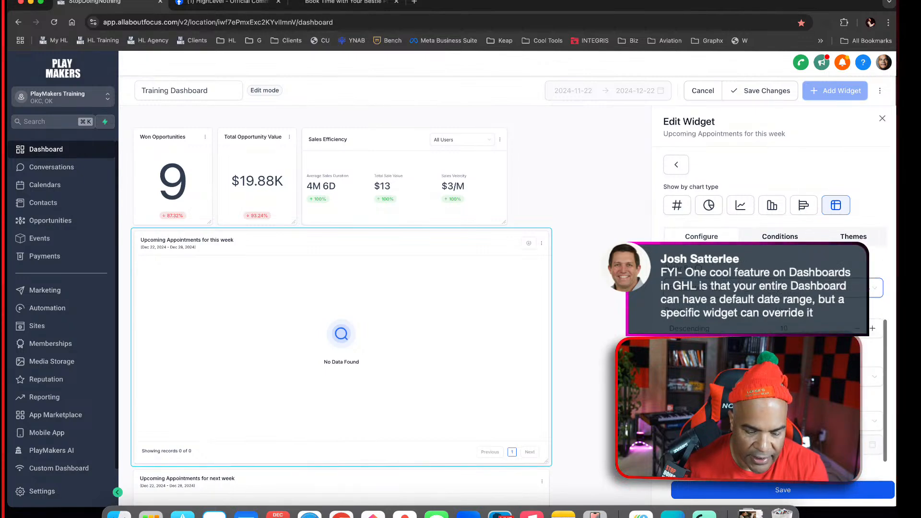
click(783, 236)
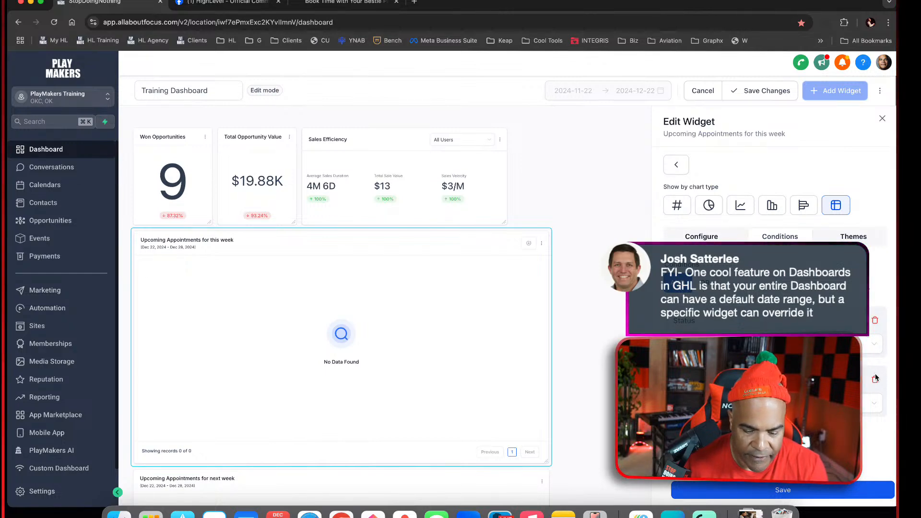
click(878, 321)
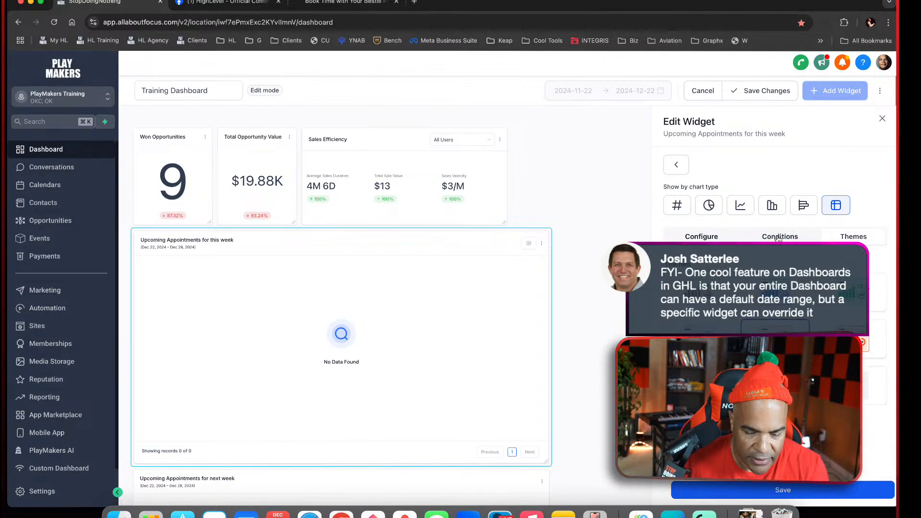
click(738, 238)
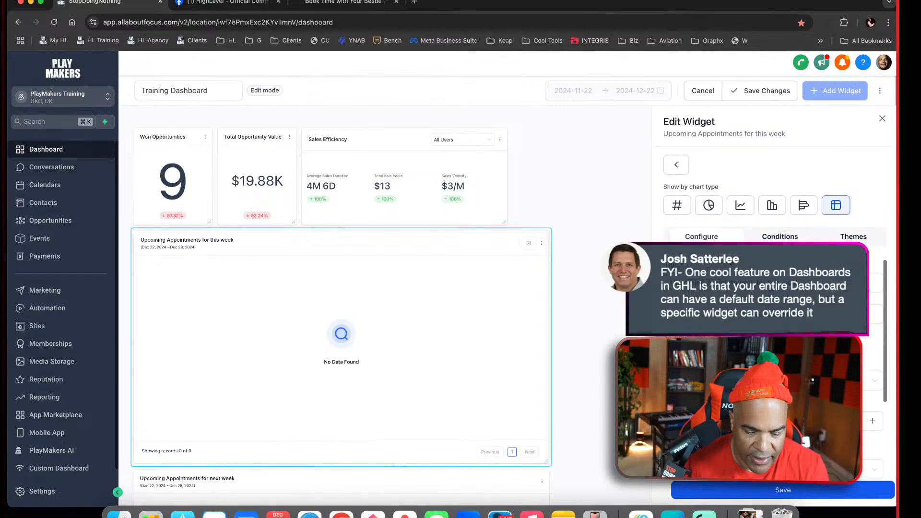
click(809, 488)
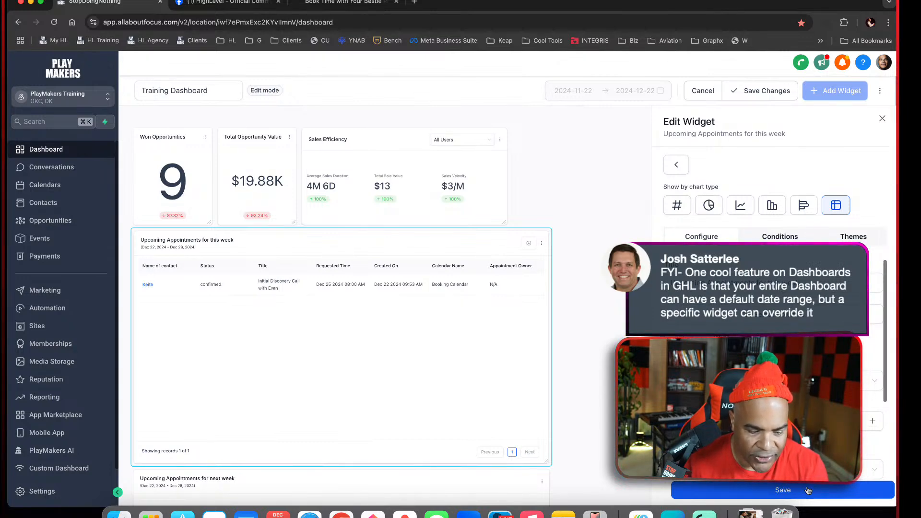
Add two Status conditions joined with OR to the Upcoming Appointments for this week widget, close its editor, and save the dashboard
scroll(773, 375, down, 4)
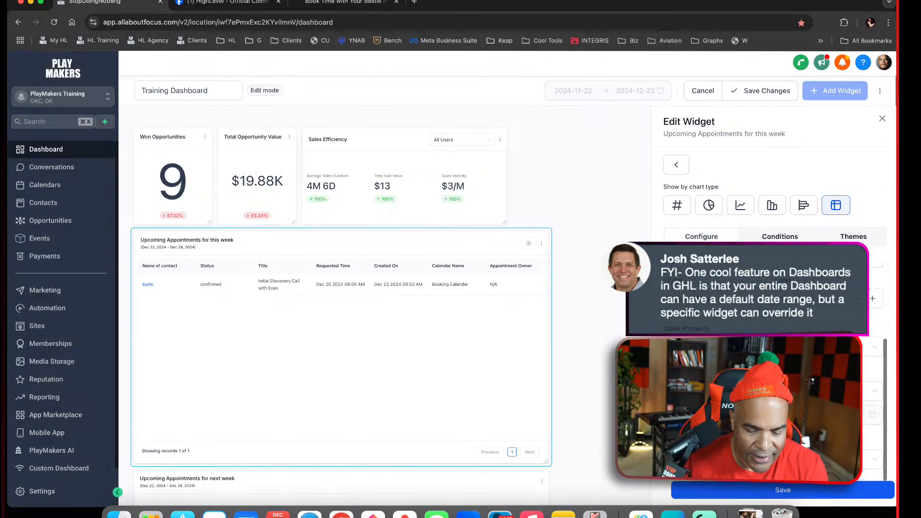
scroll(773, 374, up, 1)
click(787, 237)
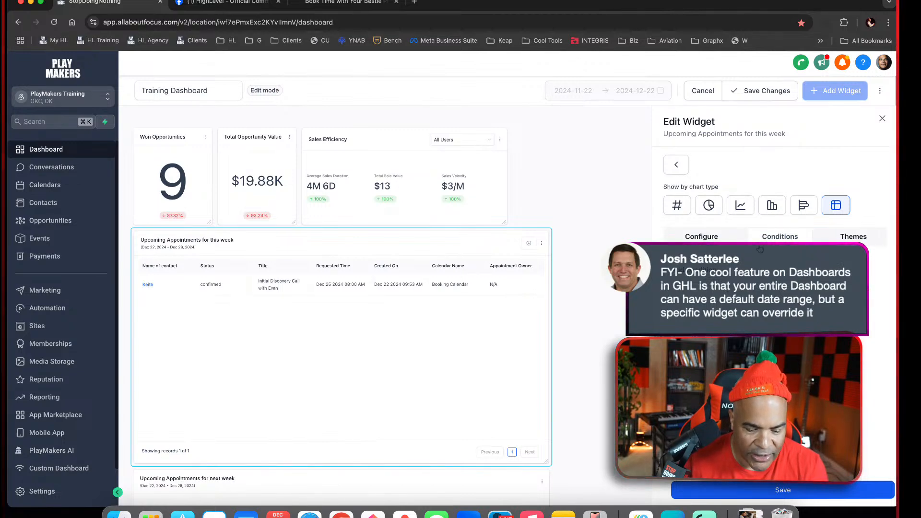
click(697, 270)
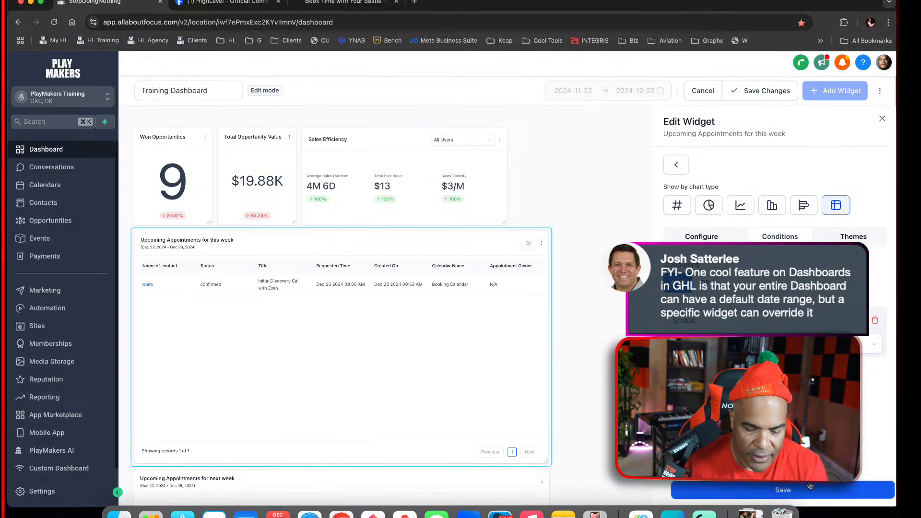
click(696, 376)
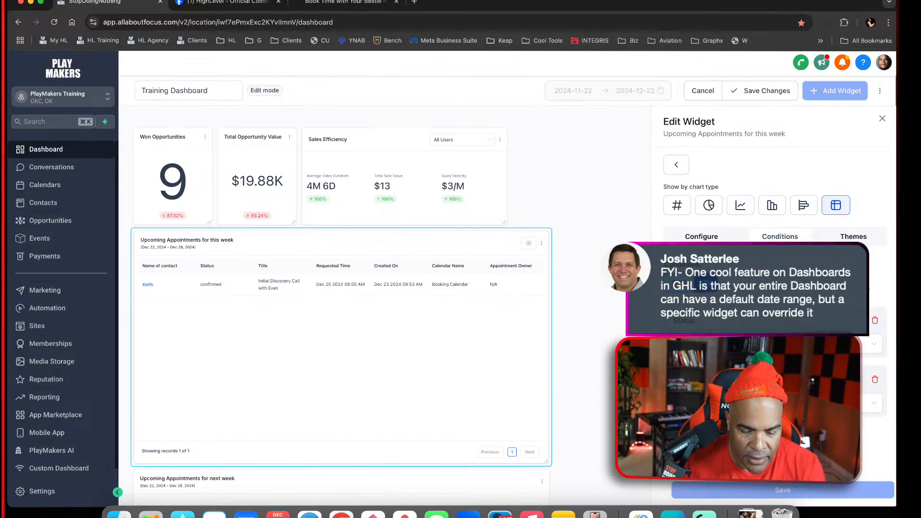
click(882, 118)
click(758, 106)
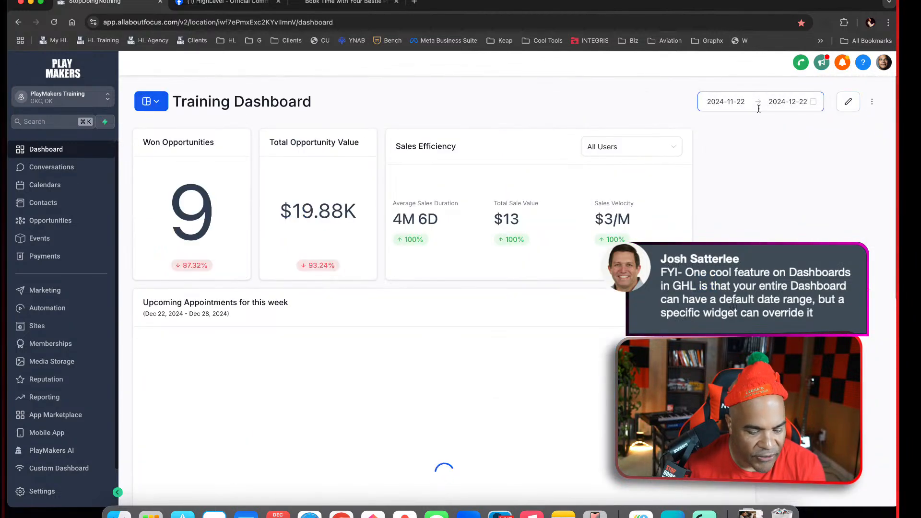
Review the conditions of the Upcoming Appointments for next week widget in edit mode and close its editor
scroll(759, 109, down, 5)
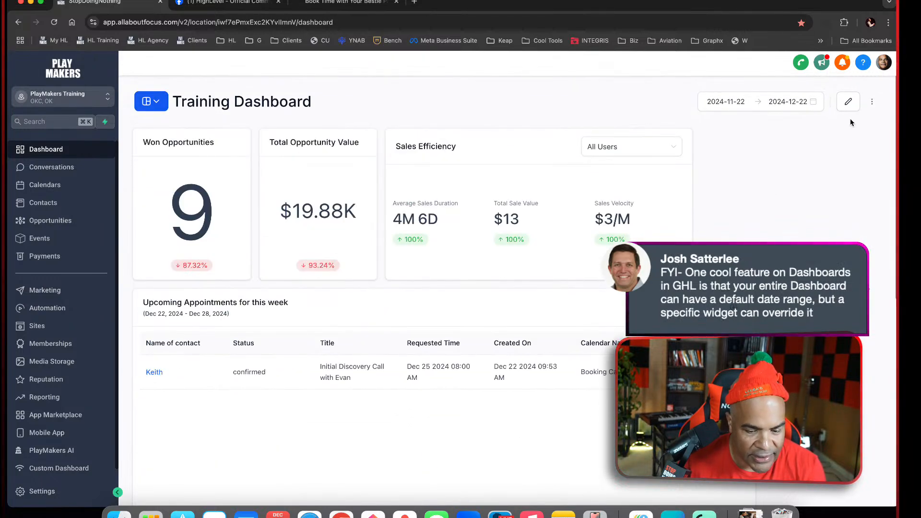
scroll(795, 260, down, 3)
scroll(795, 260, down, 5)
click(856, 90)
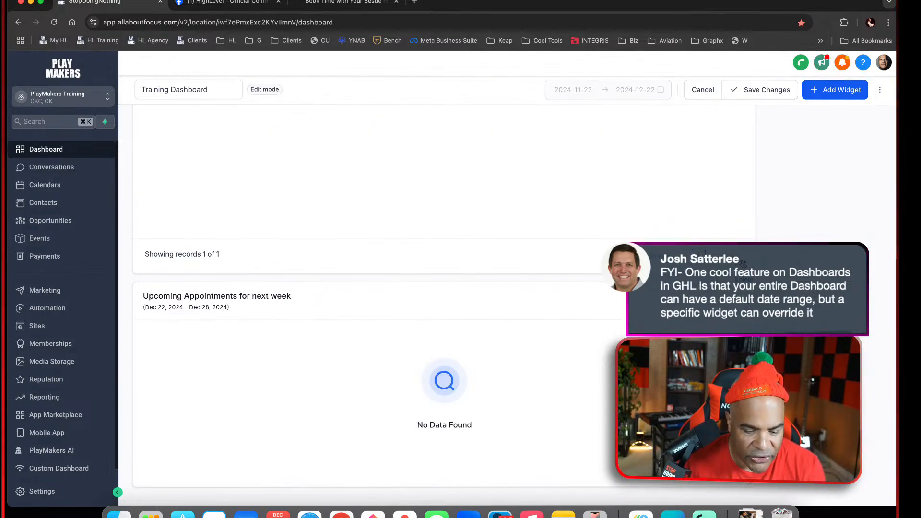
click(747, 305)
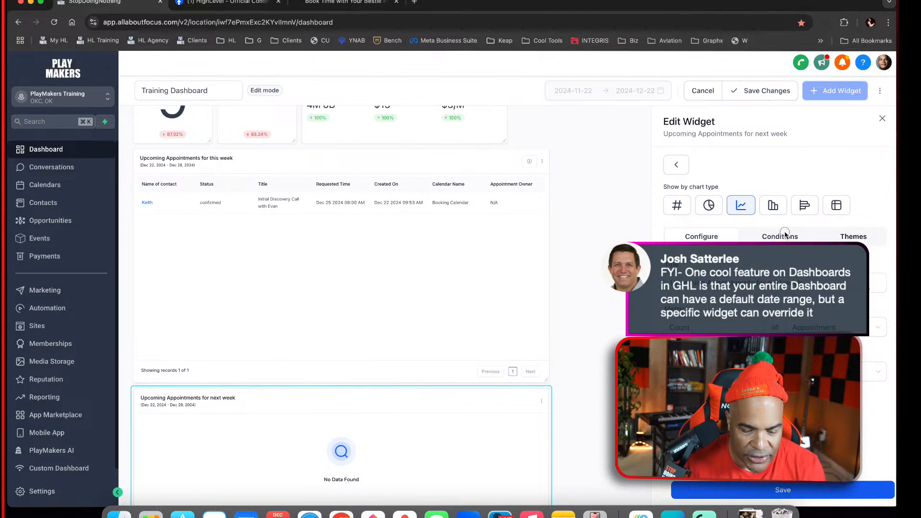
click(785, 235)
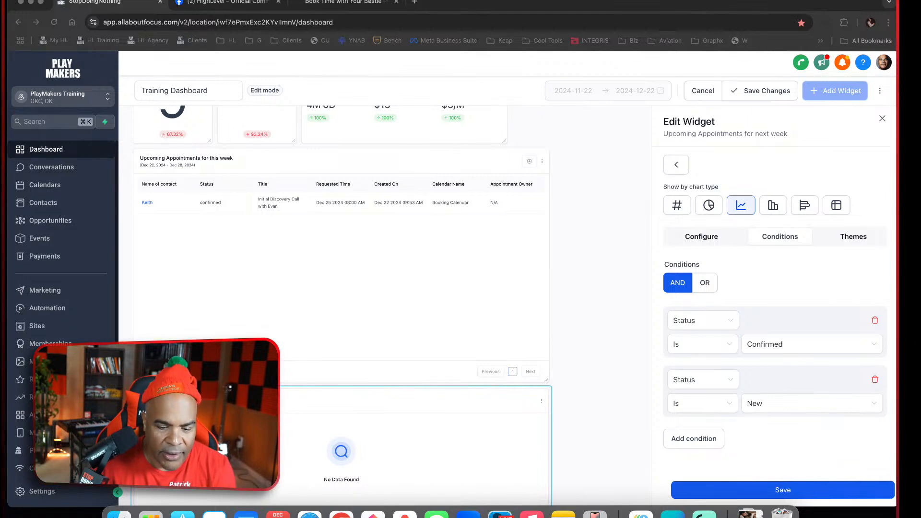
click(882, 120)
Delete the this-week and next-week Upcoming Appointments widgets from the Training Dashboard
scroll(817, 214, down, 5)
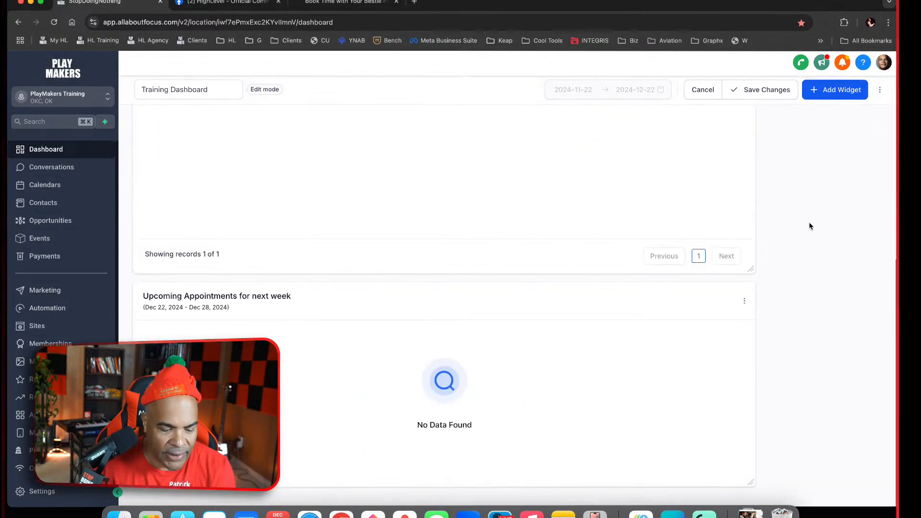
click(744, 301)
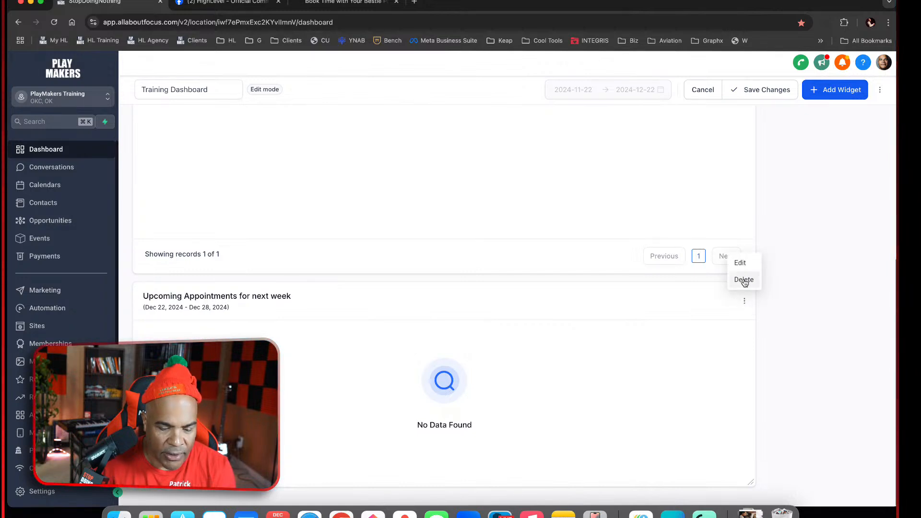
click(746, 280)
click(746, 141)
click(746, 123)
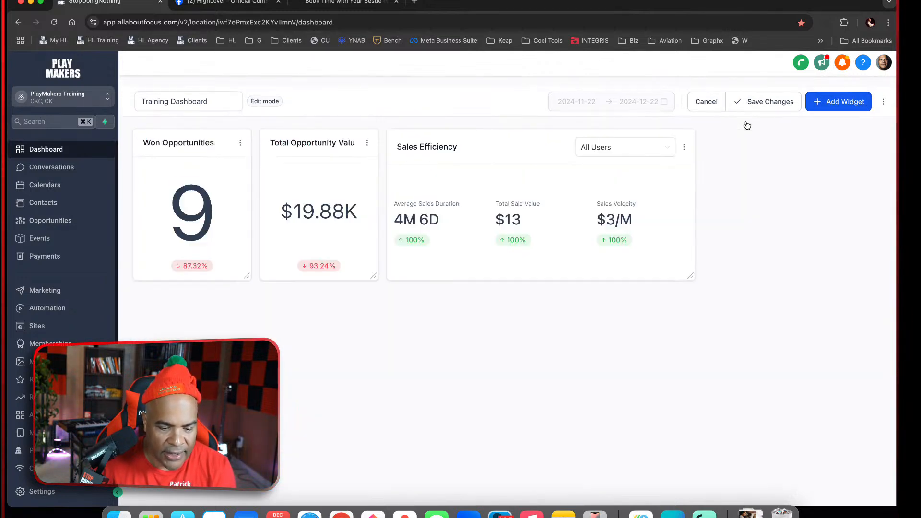
Add the line-chart Upcoming Appointments for next week widget, check its advanced settings and conditions, and enlarge it on the dashboard
click(818, 106)
click(722, 296)
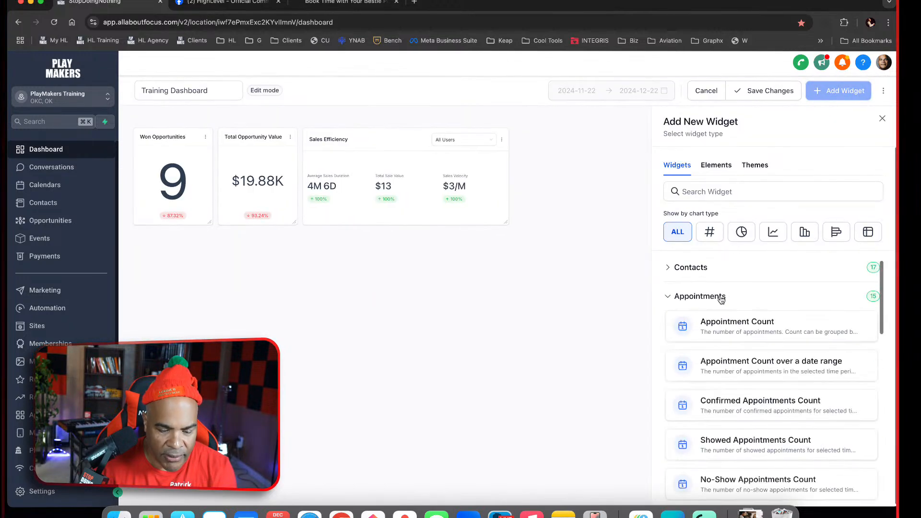
scroll(781, 357, down, 3)
scroll(780, 357, down, 5)
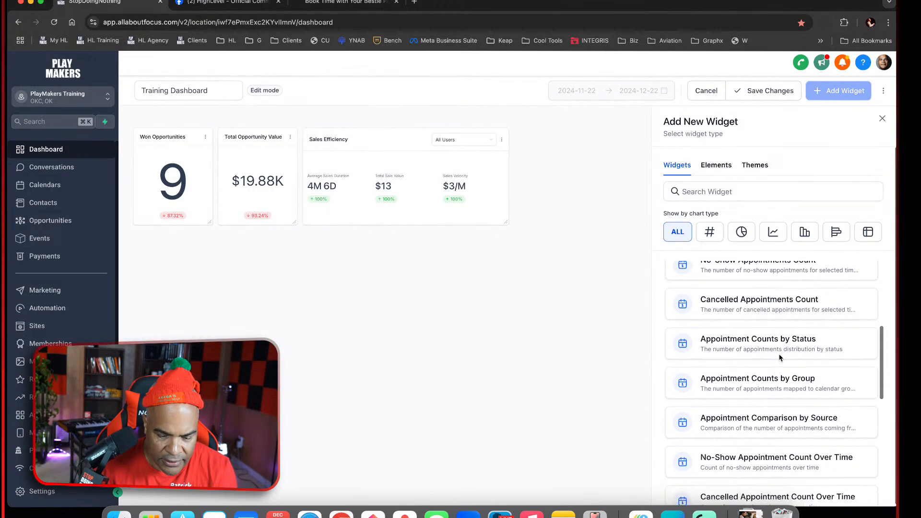
scroll(787, 397, down, 2)
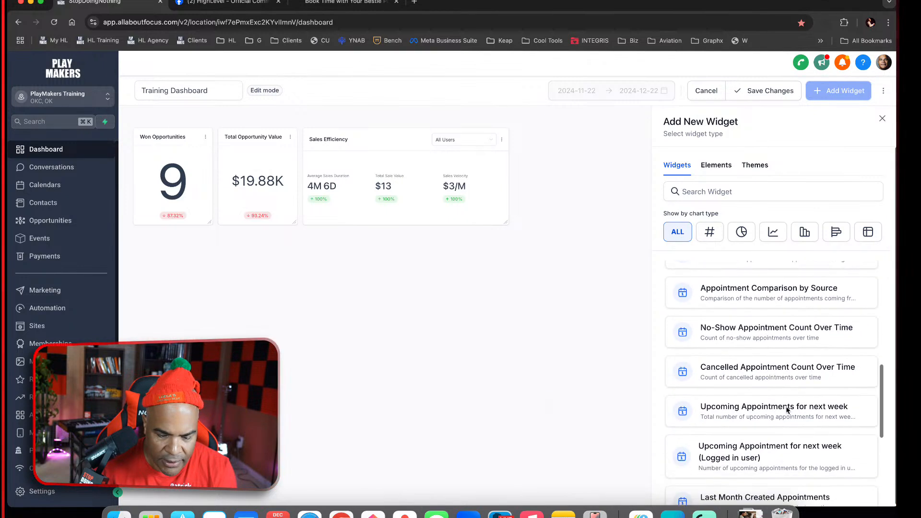
click(784, 348)
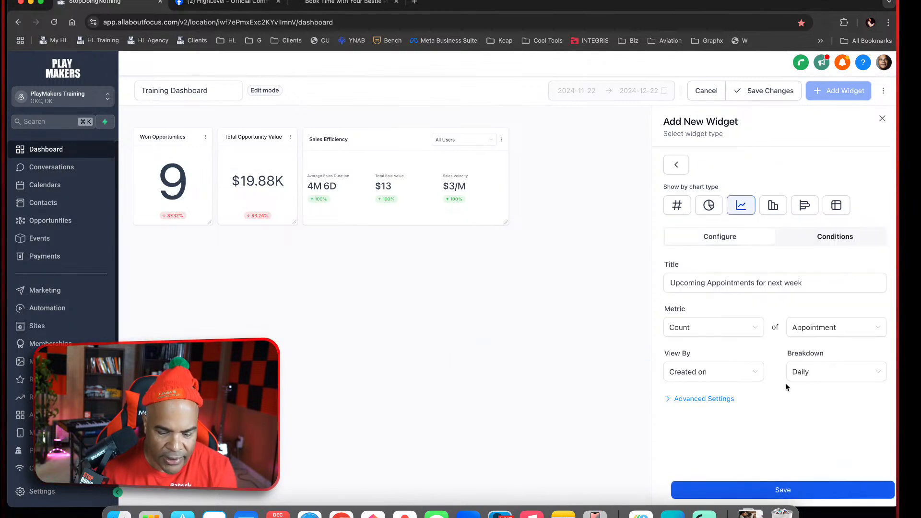
click(710, 399)
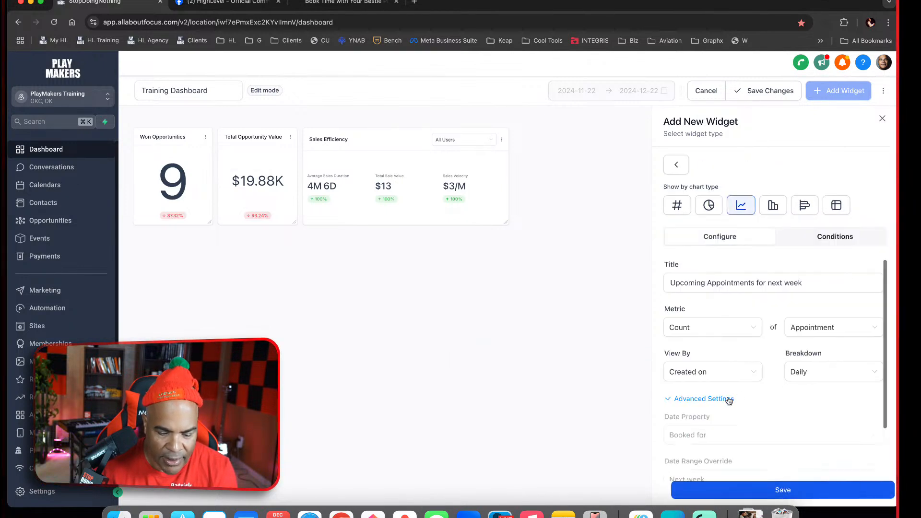
click(801, 234)
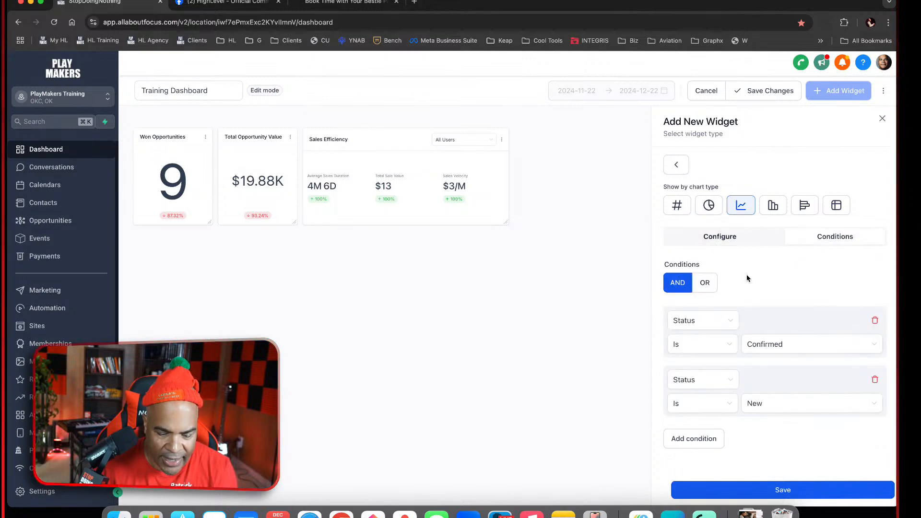
click(801, 494)
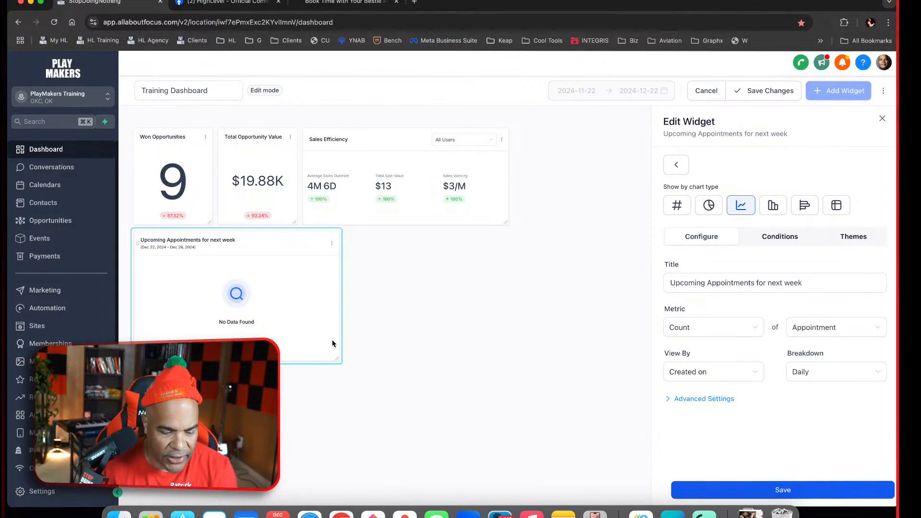
drag(338, 359, 499, 439)
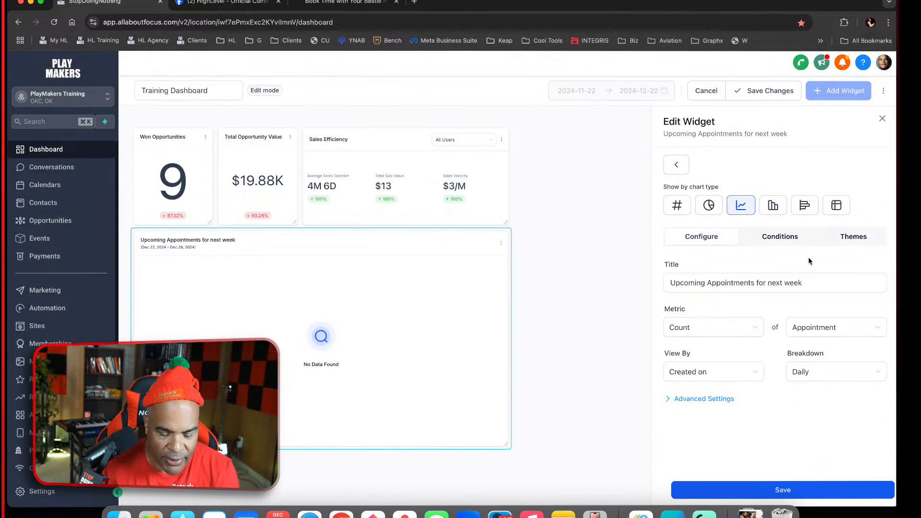
Try combining the widget's Confirmed and New status conditions with OR, switch them back to AND, and close its editor
click(781, 237)
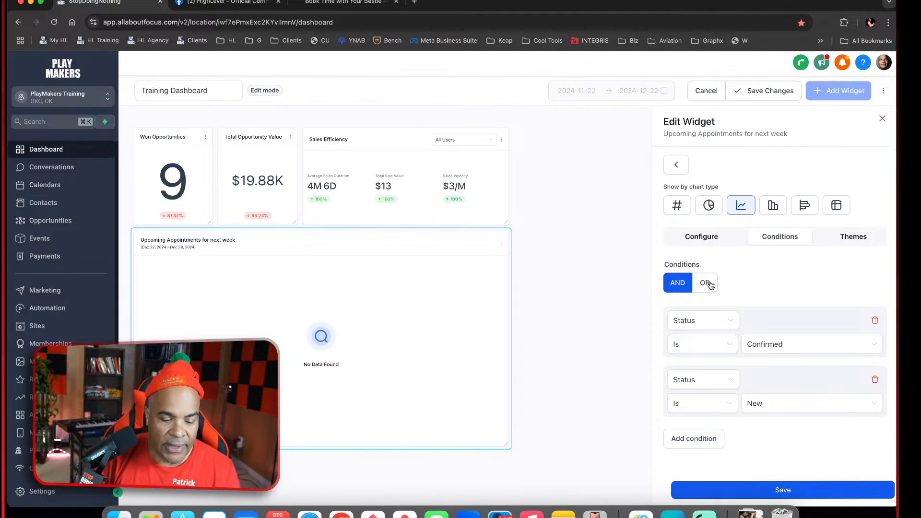
click(710, 284)
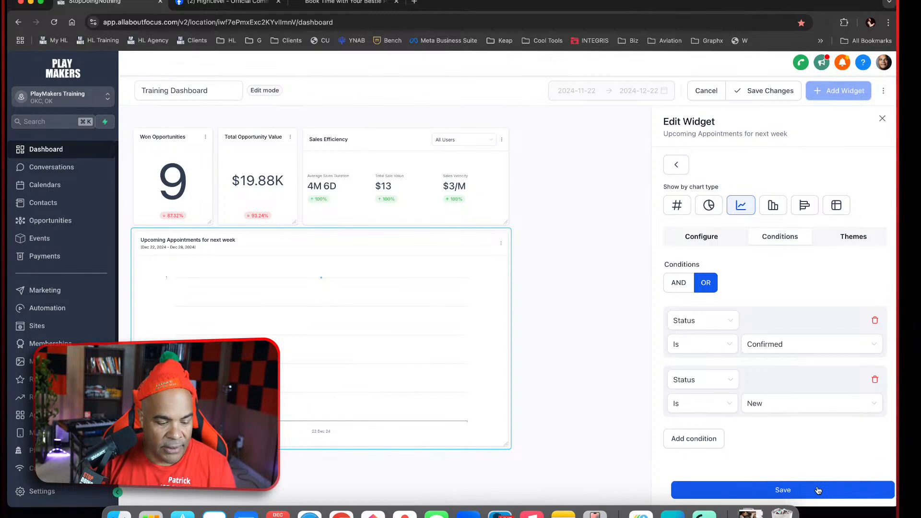
click(686, 290)
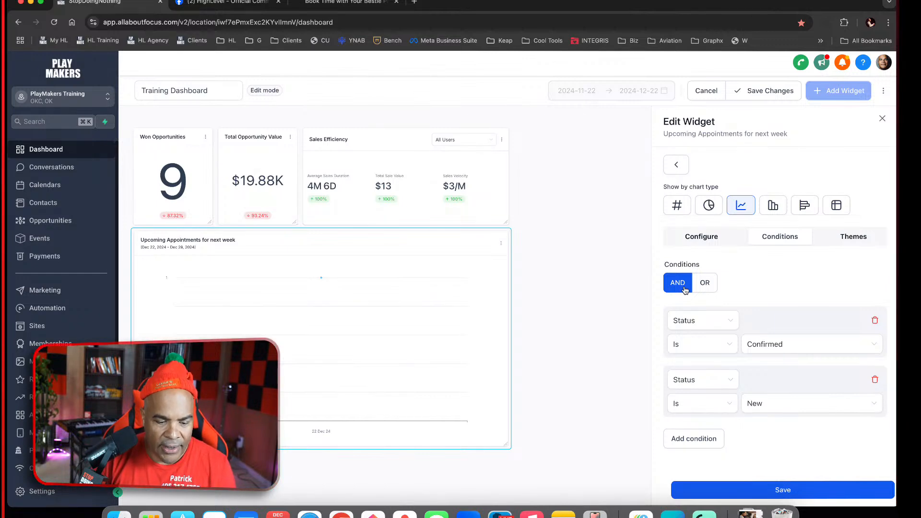
click(882, 118)
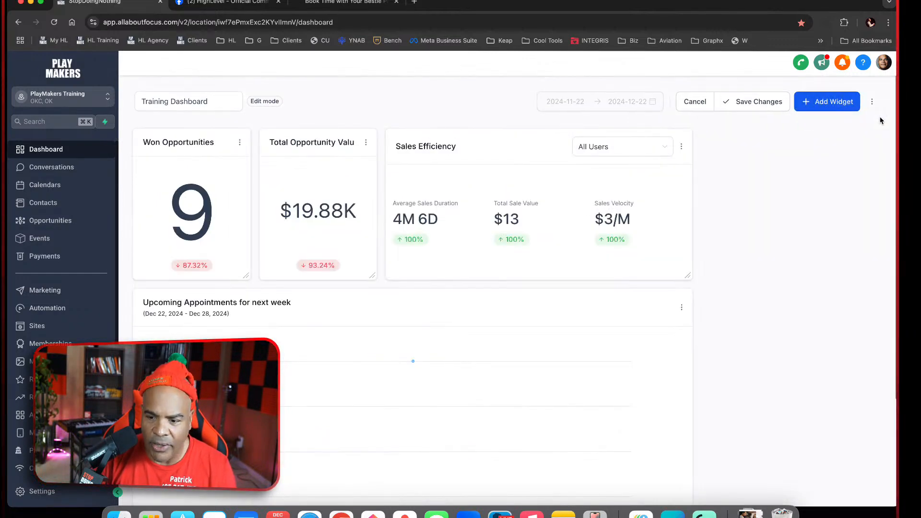
Replace the line-chart Upcoming Appointments for next week widget with its table version from the Appointments widgets
click(681, 308)
click(681, 285)
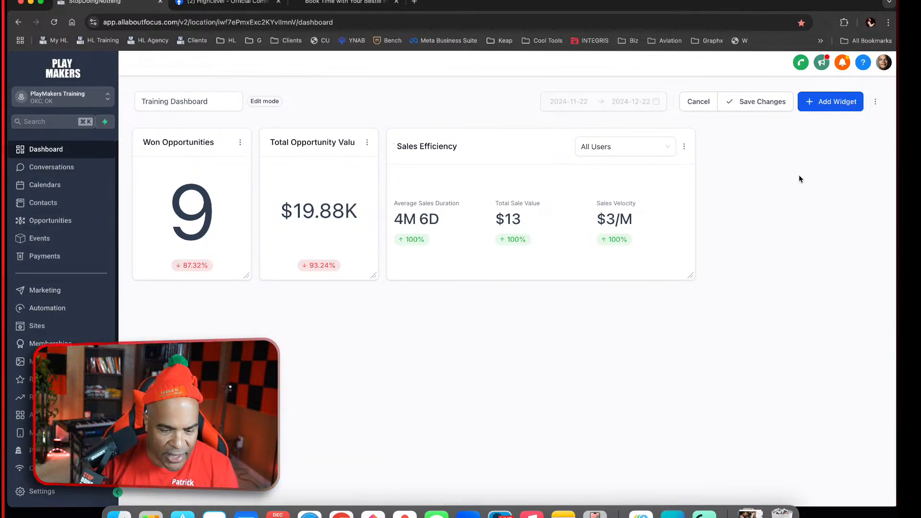
click(814, 102)
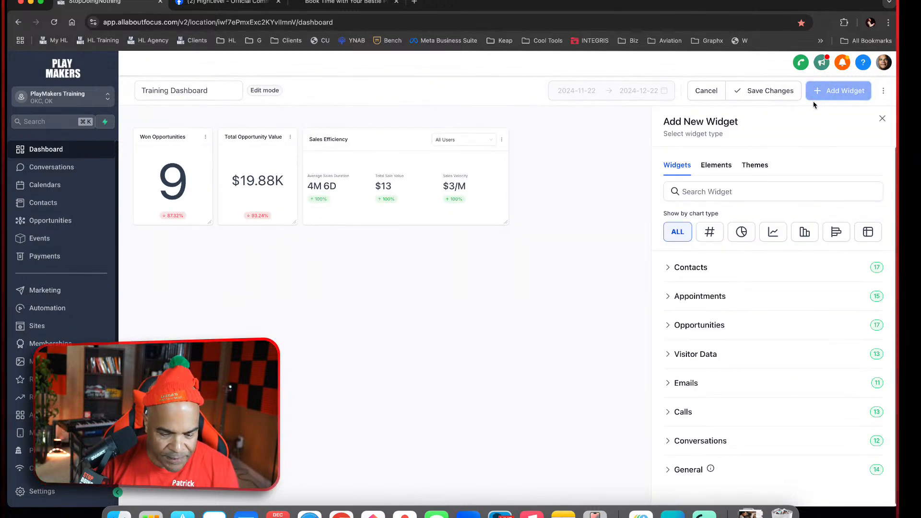
click(869, 233)
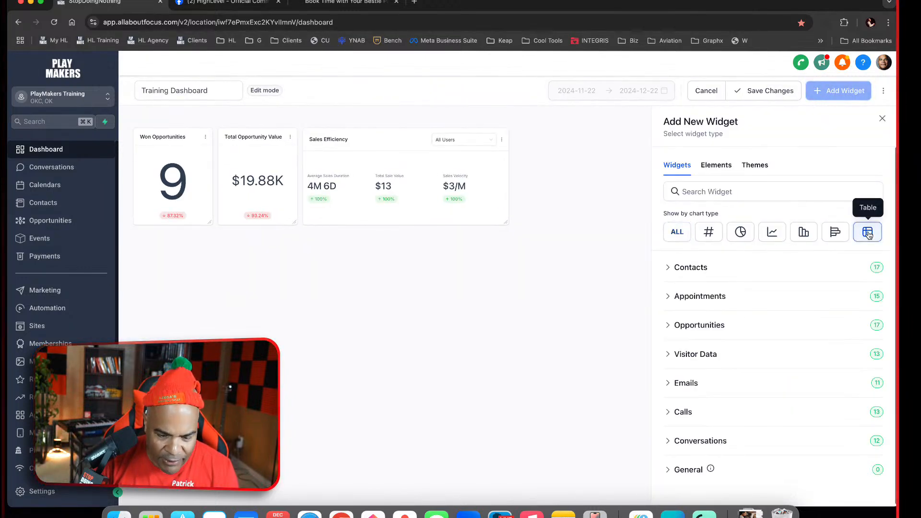
click(723, 296)
scroll(778, 365, down, 10)
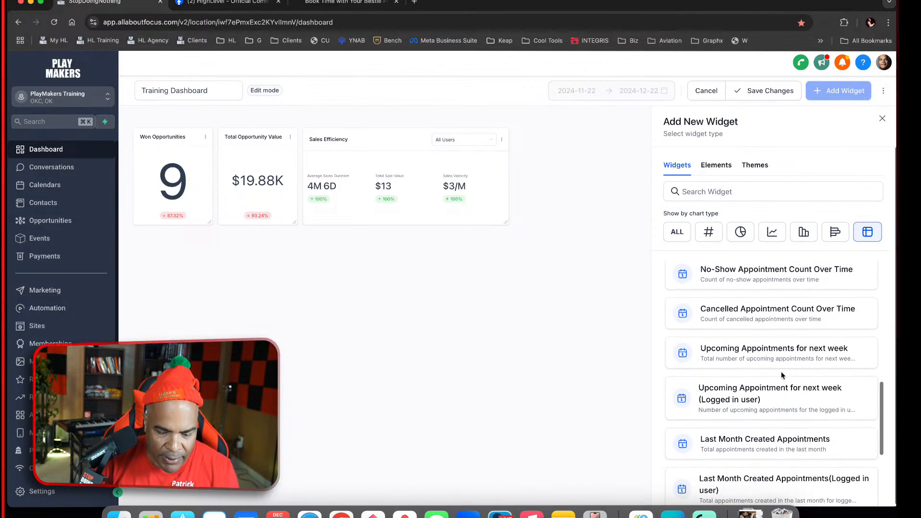
click(782, 371)
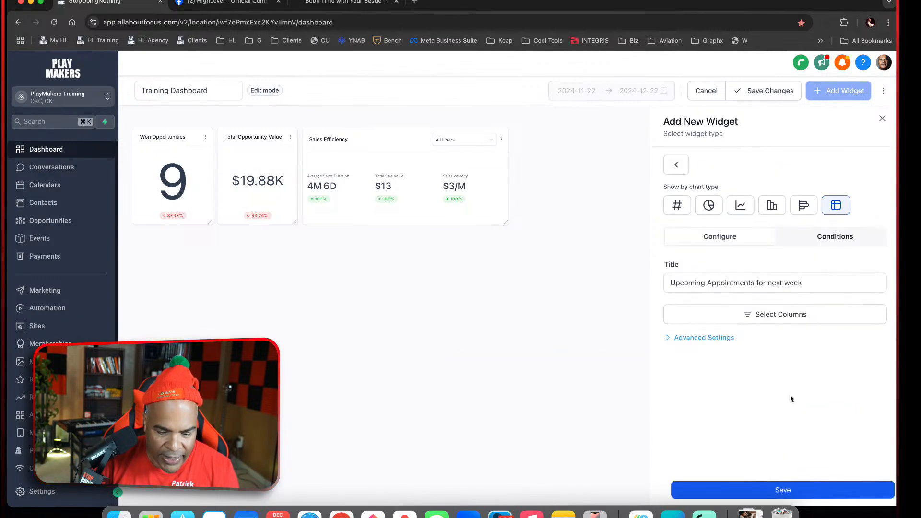
click(787, 490)
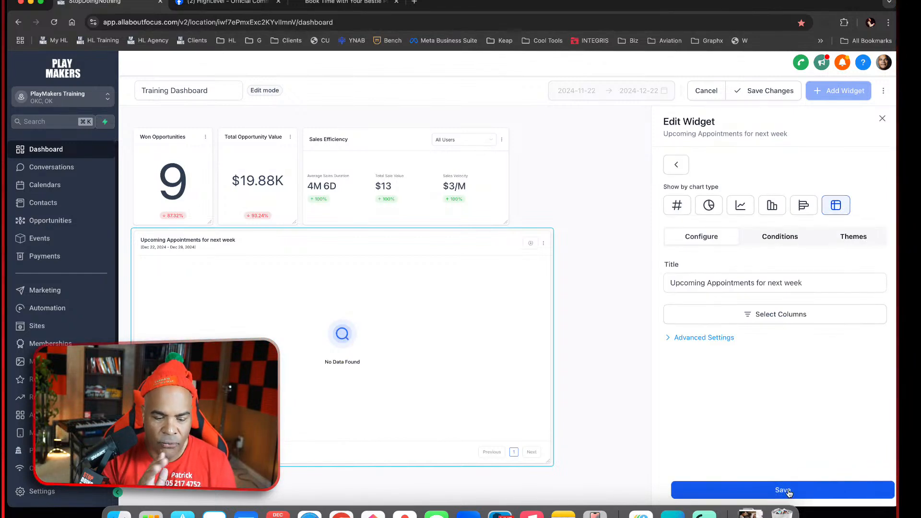
Review the table widget's advanced settings, combine its Confirmed and New status conditions with OR, save it, and close its editor
click(730, 343)
scroll(755, 387, down, 5)
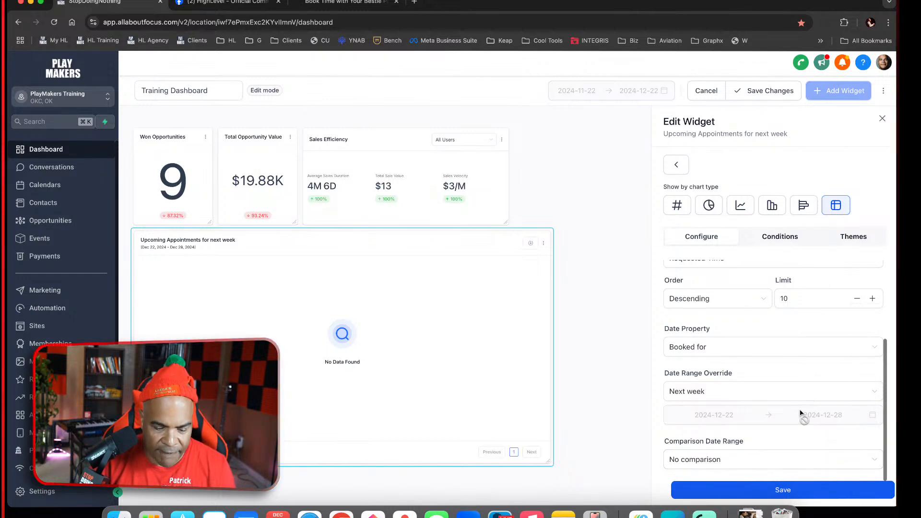
scroll(801, 412, up, 3)
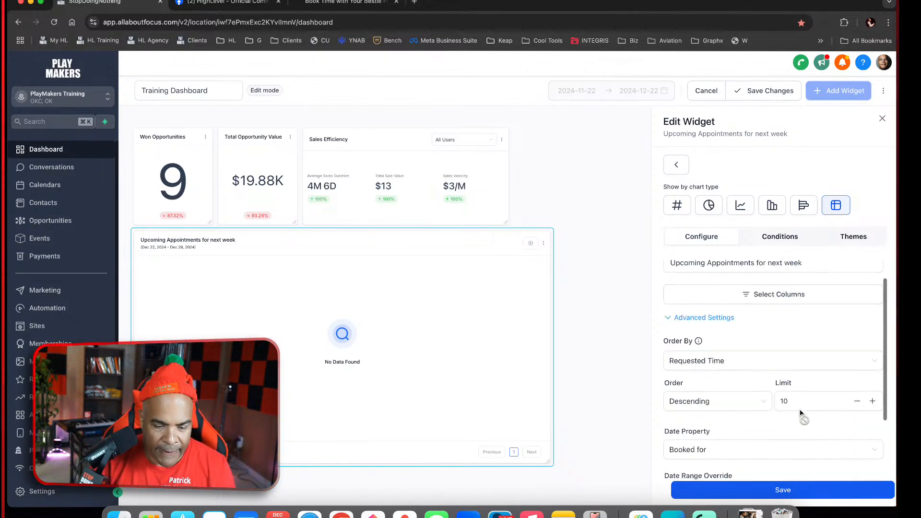
click(778, 237)
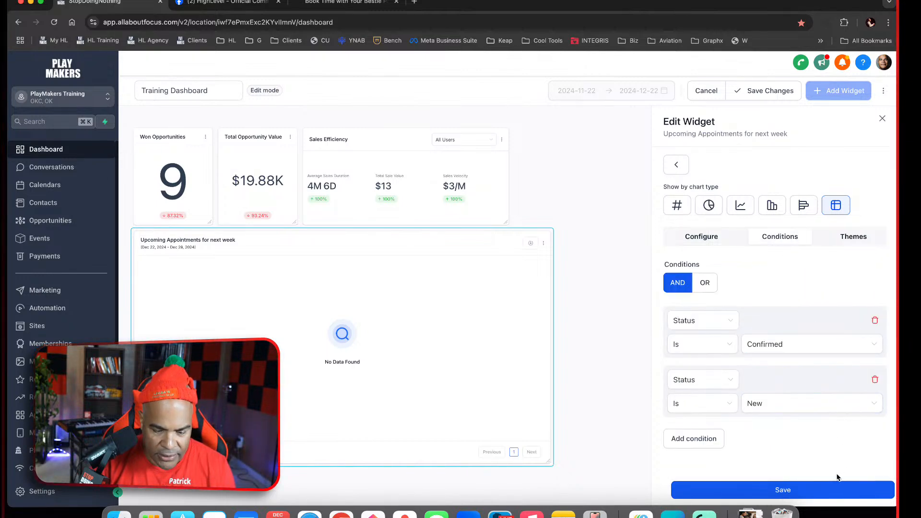
click(829, 488)
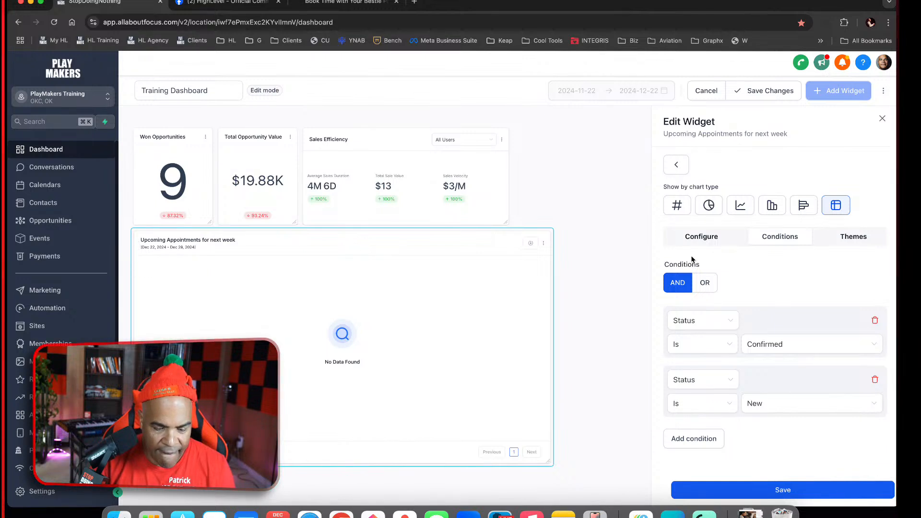
click(705, 283)
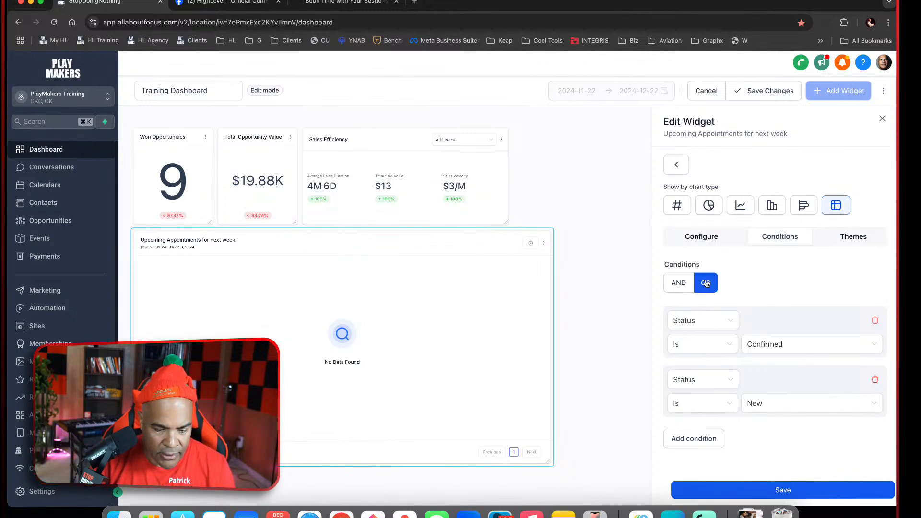
click(818, 489)
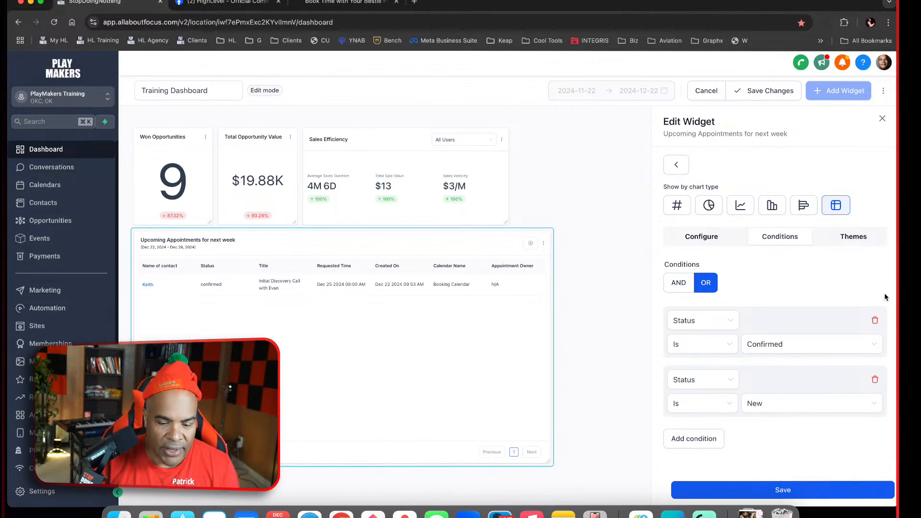
click(882, 118)
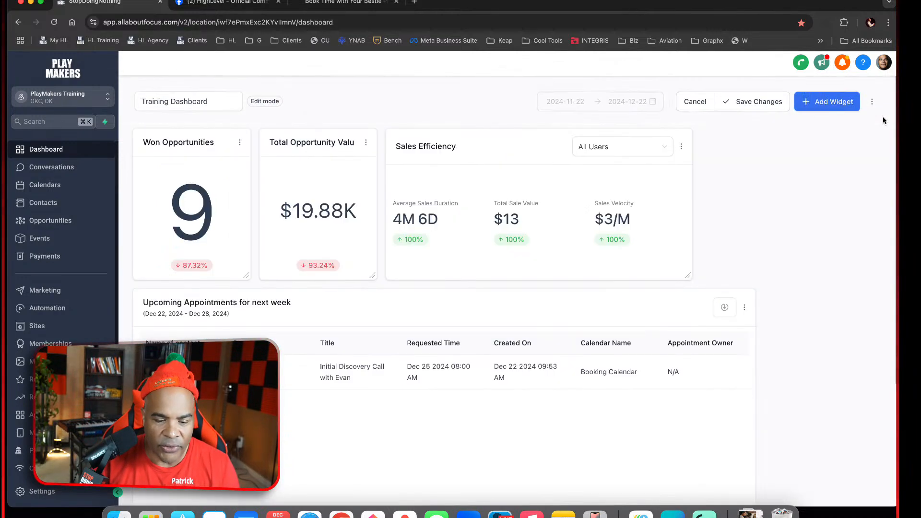
Delete the Upcoming Appointments for next week table widget from the Training Dashboard
click(745, 308)
click(740, 269)
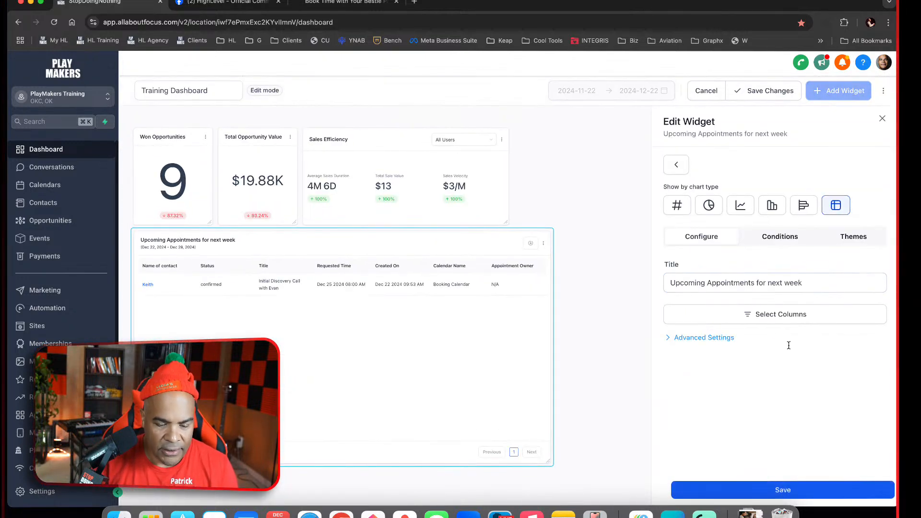
click(883, 118)
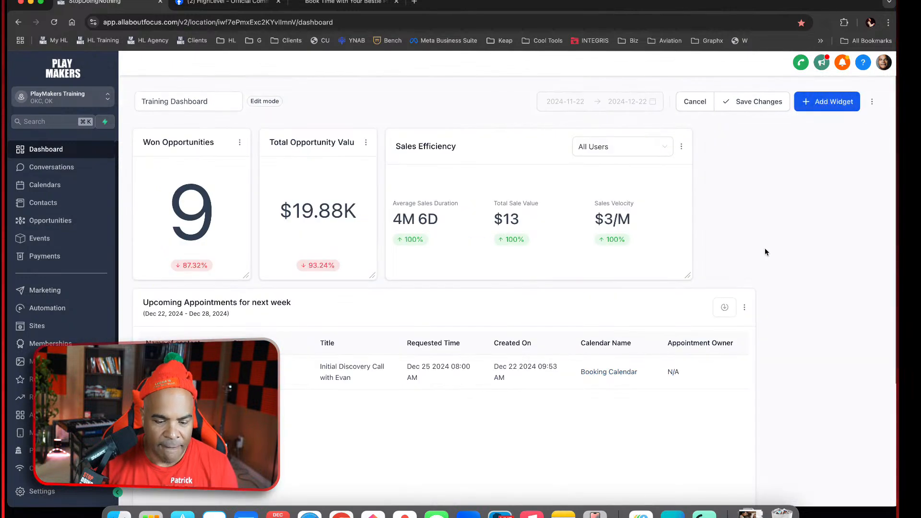
click(745, 311)
click(746, 287)
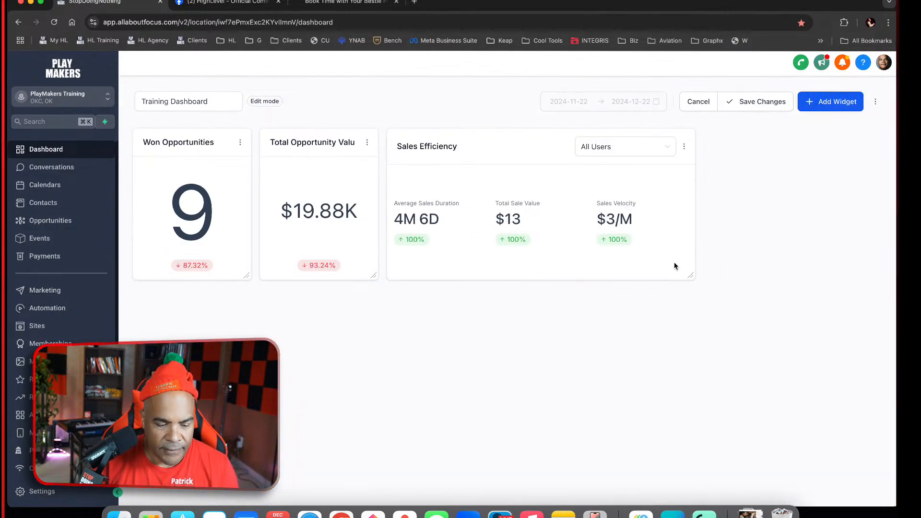
Save the dashboard, reopen it in edit mode, and add the table version of the Upcoming Appointments for next week widget
click(770, 101)
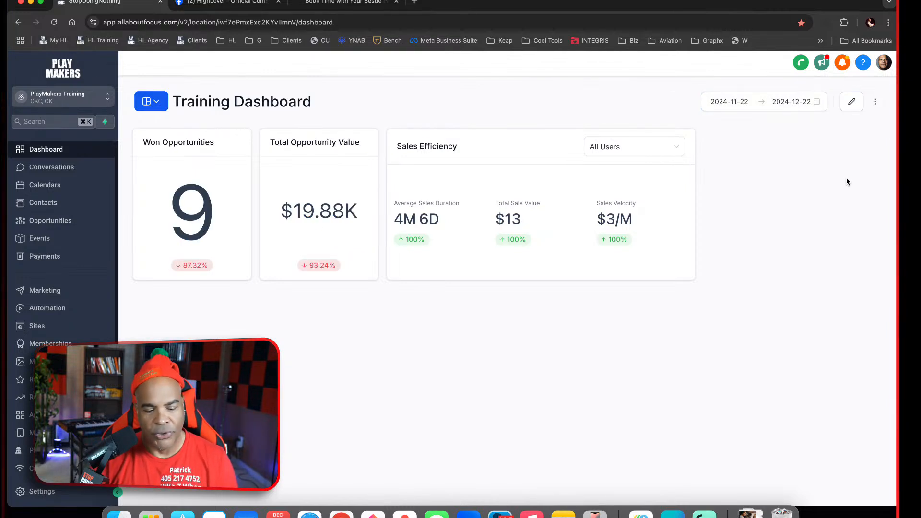
click(852, 101)
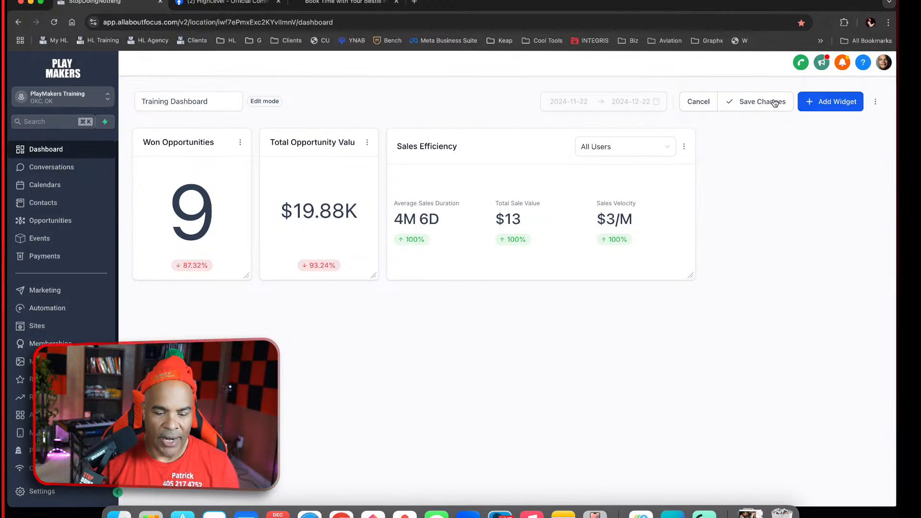
click(820, 102)
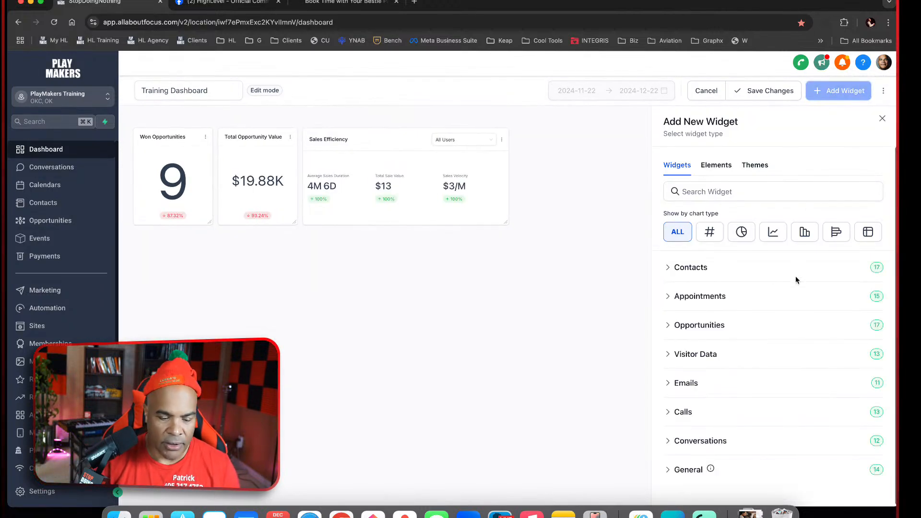
click(868, 232)
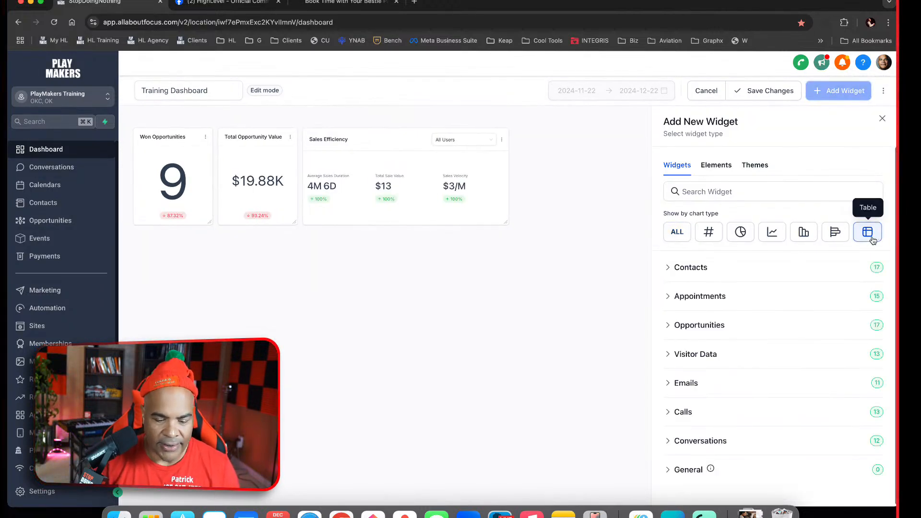
click(718, 298)
scroll(775, 360, down, 10)
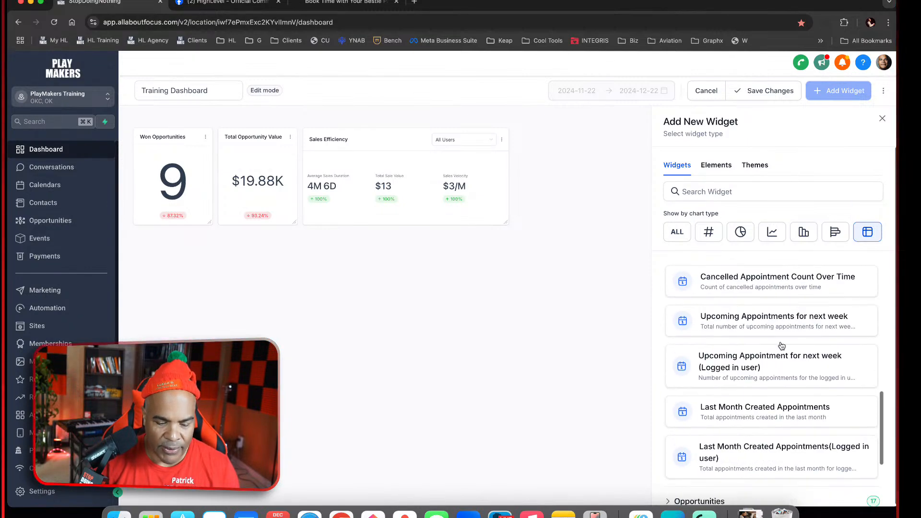
click(779, 325)
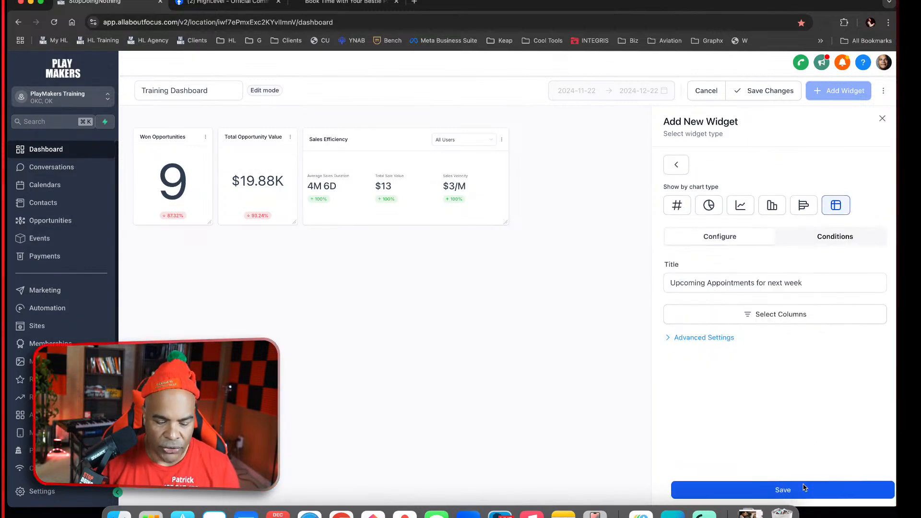
click(805, 488)
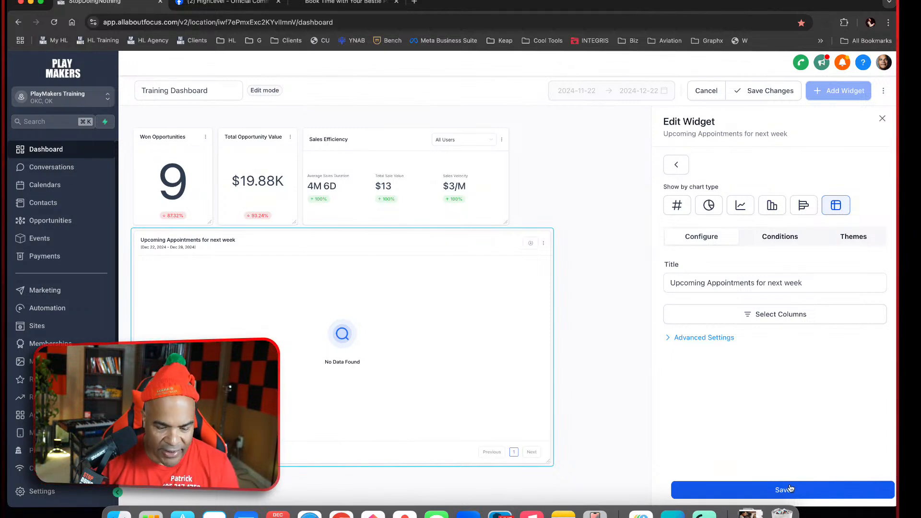
Check the appointments table widget's advanced settings, combine its Confirmed and New status conditions with OR, and save the widget
click(691, 337)
scroll(794, 427, down, 3)
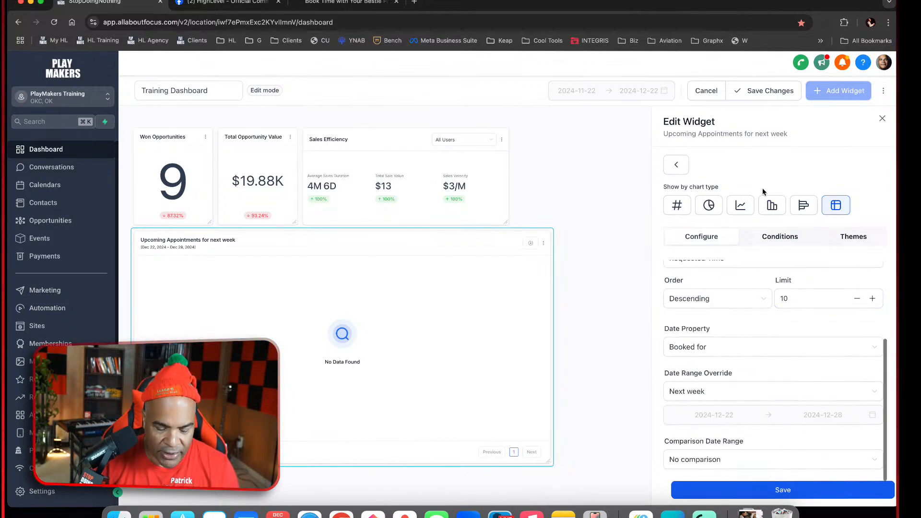
click(782, 238)
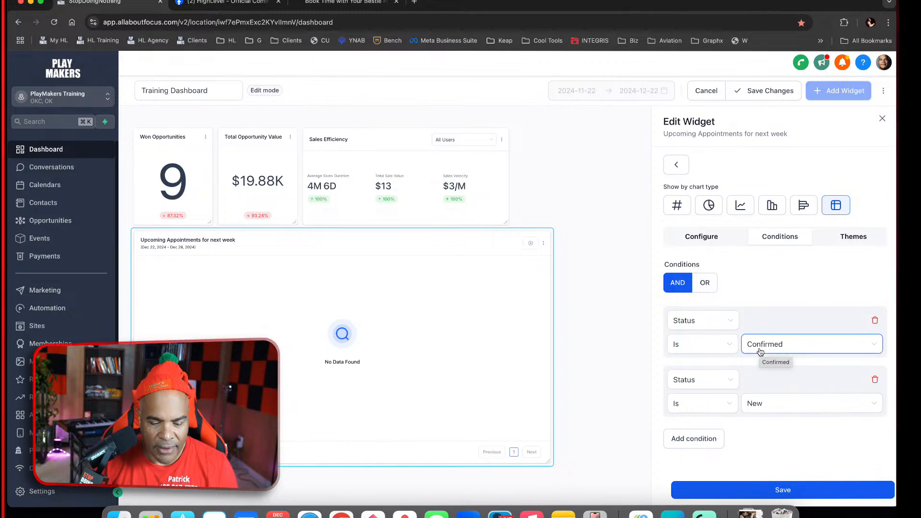
click(854, 237)
click(791, 240)
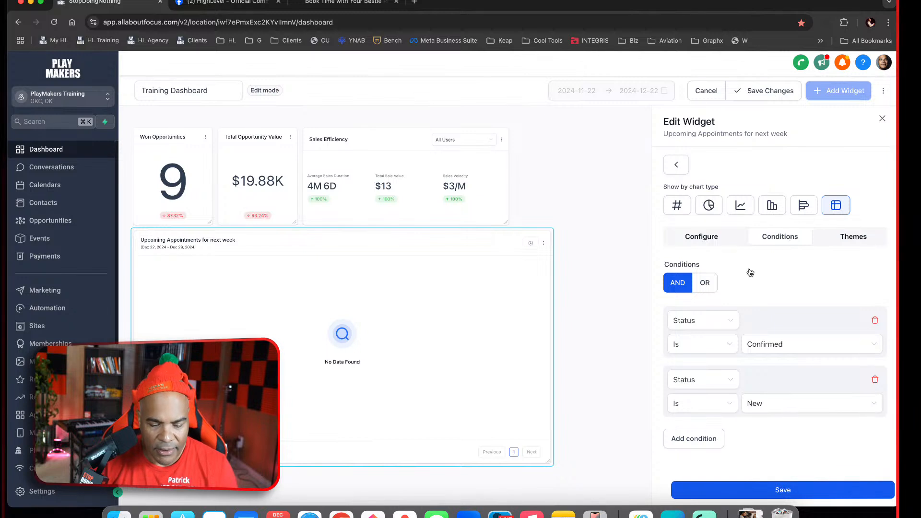
click(707, 283)
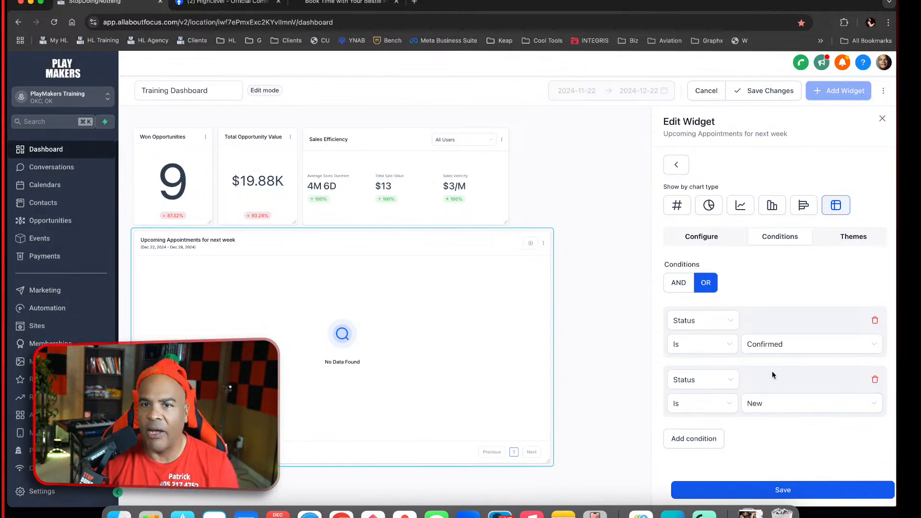
click(793, 488)
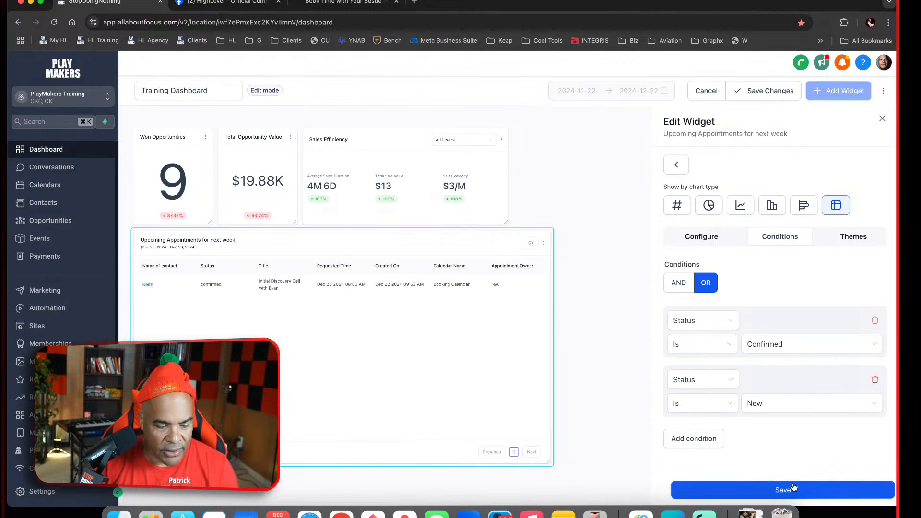
Set the widget's condition matching back to AND, save it, and capture a screenshot of its condition settings
click(678, 288)
click(819, 494)
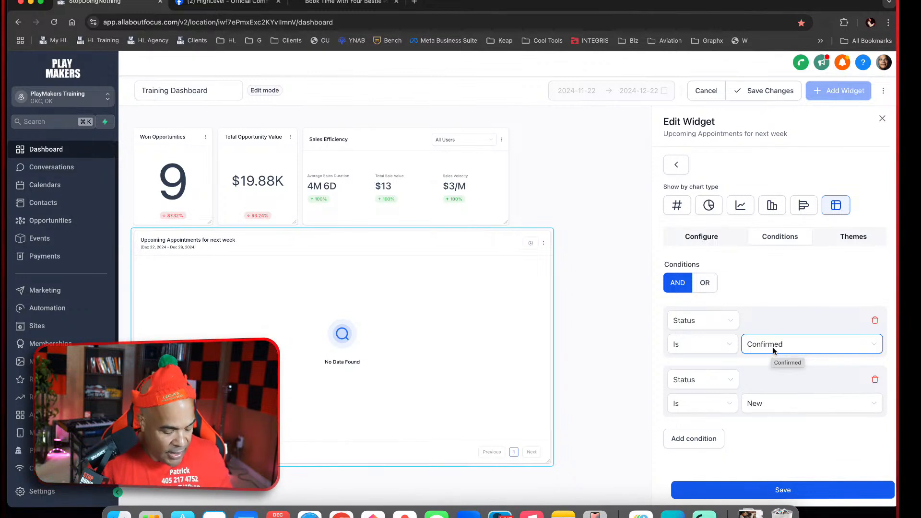
key(super+shift+4)
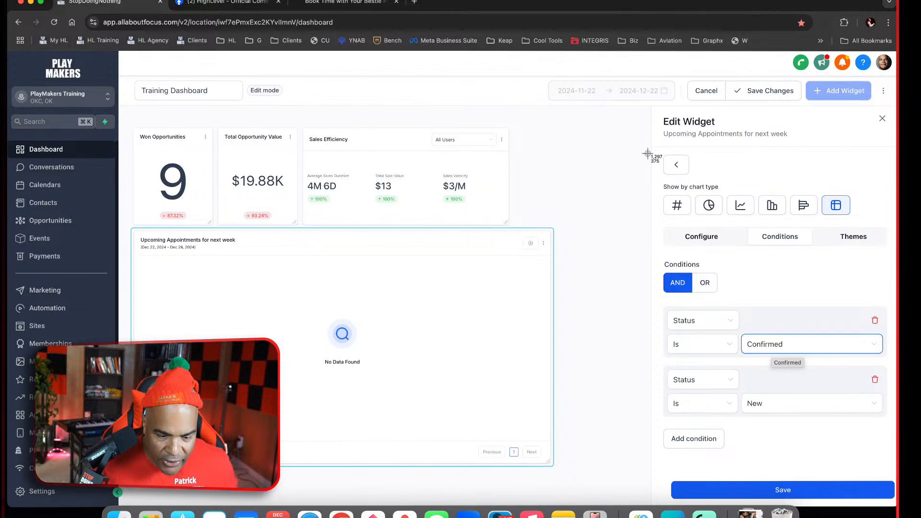
drag(650, 147, 892, 502)
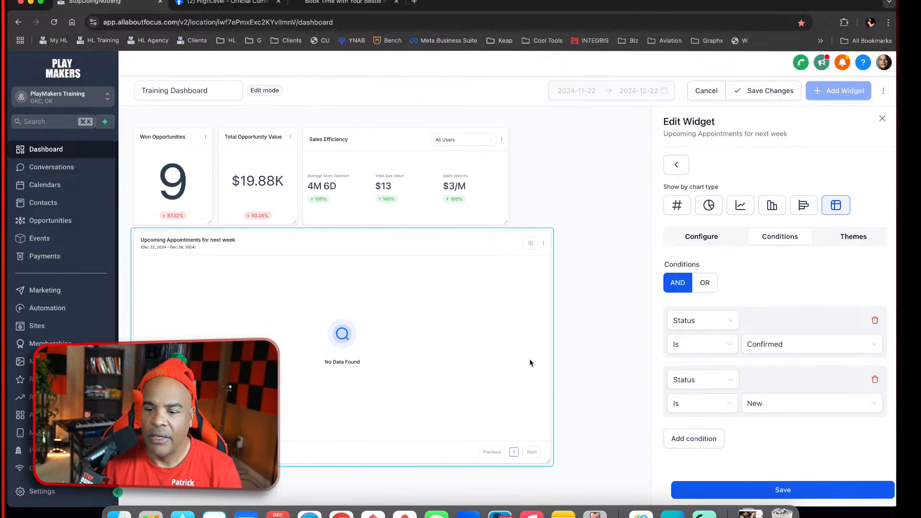
Add a third condition, check which properties it offers, and remove it again
click(719, 445)
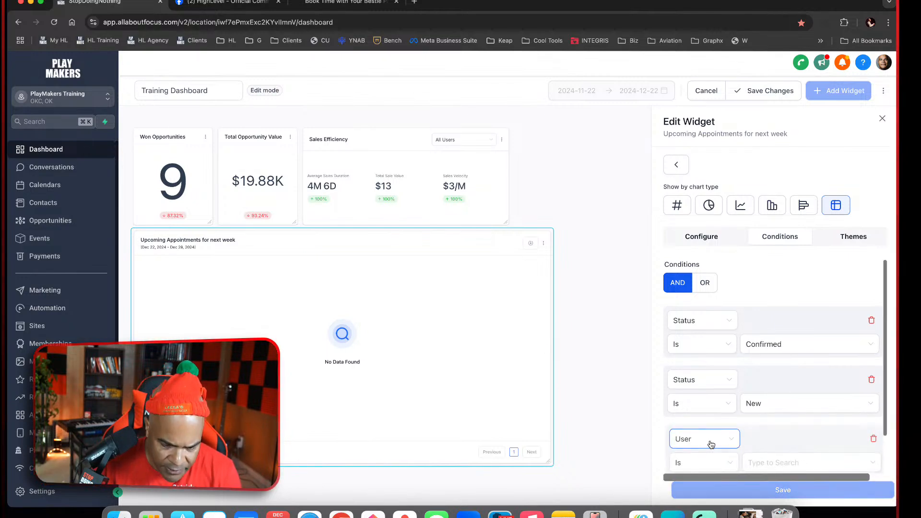
scroll(763, 433, down, 2)
click(715, 397)
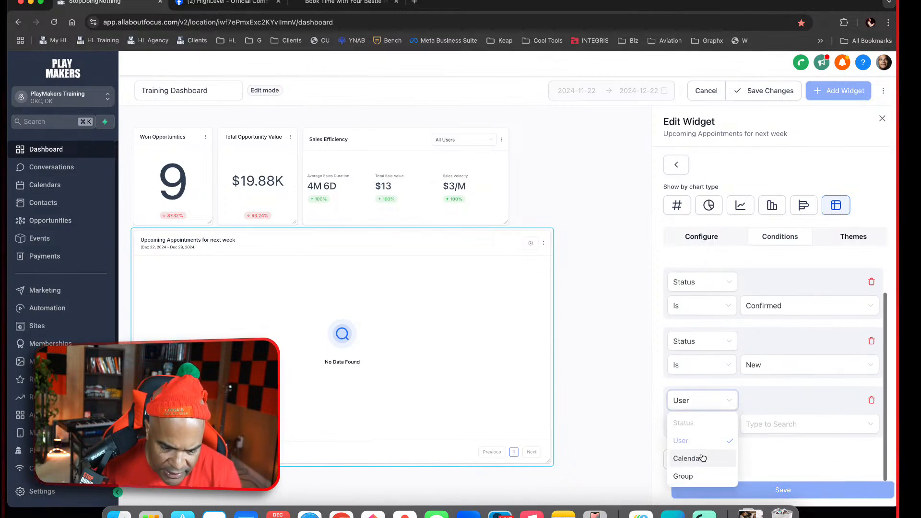
click(769, 409)
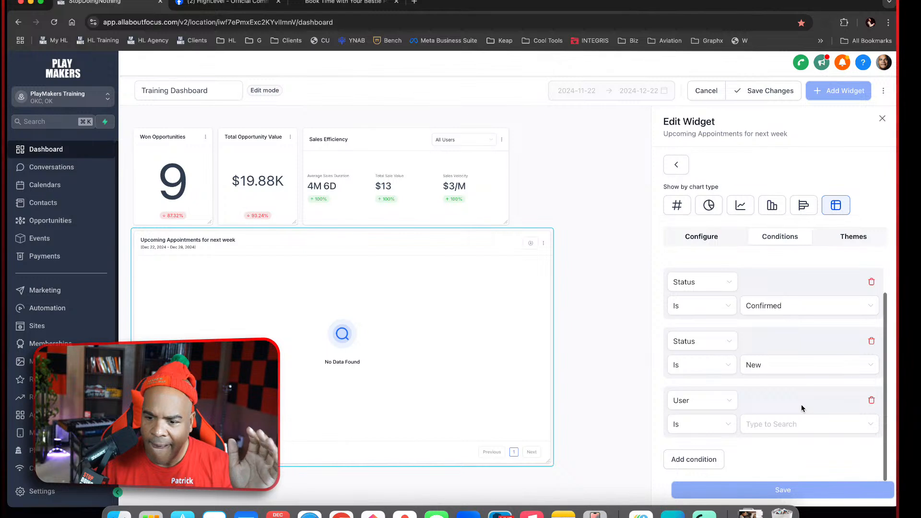
click(872, 401)
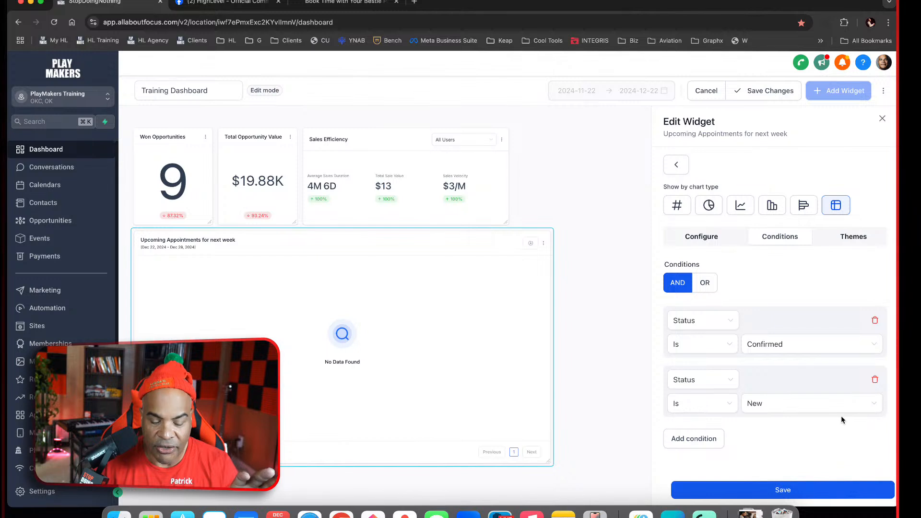
Try to add another Status condition after the Confirmed and New conditions, and delete the unfinished condition
click(710, 438)
scroll(758, 437, down, 2)
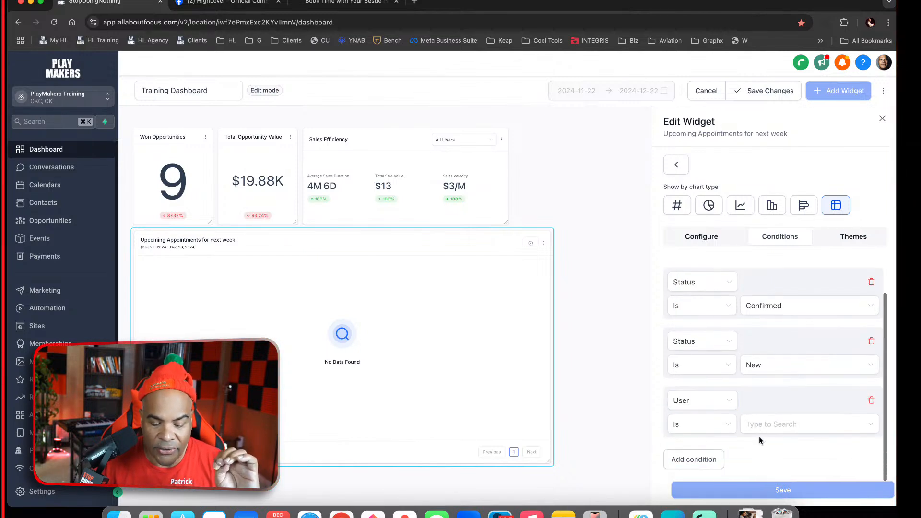
click(728, 408)
click(773, 403)
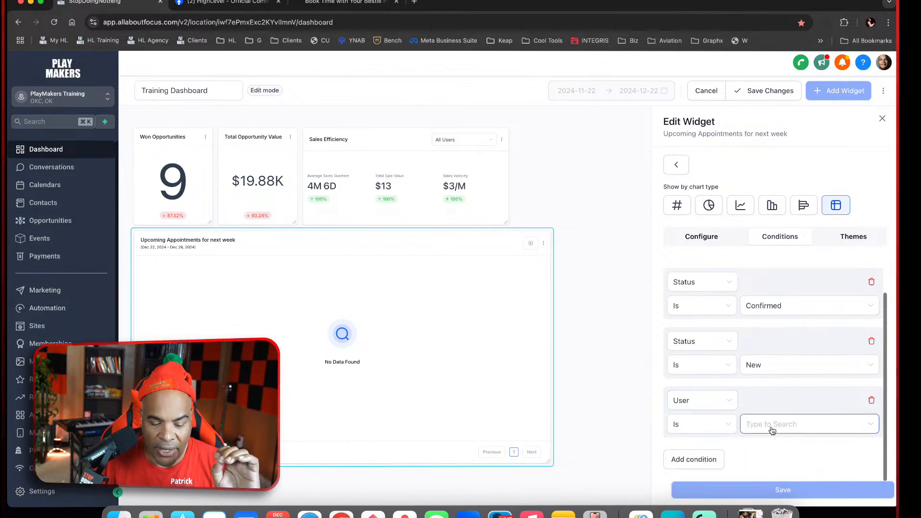
scroll(775, 422, up, 2)
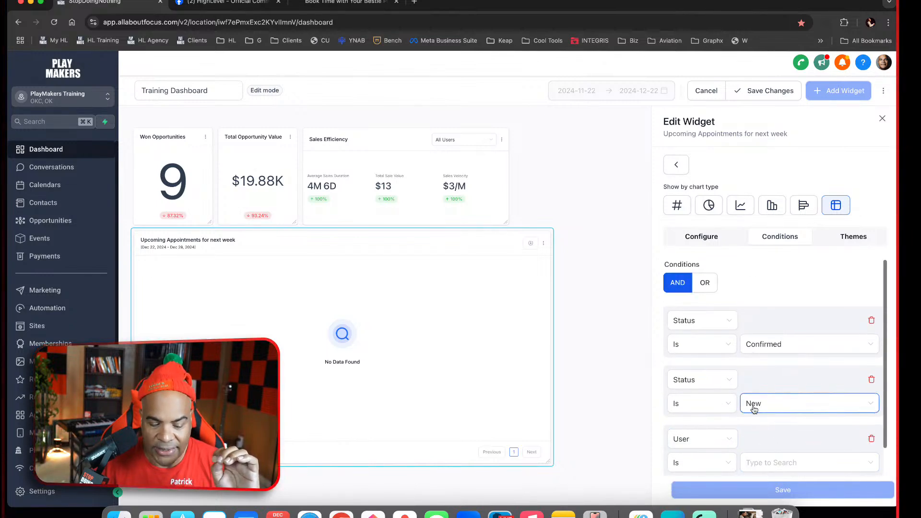
scroll(755, 409, down, 1)
click(729, 400)
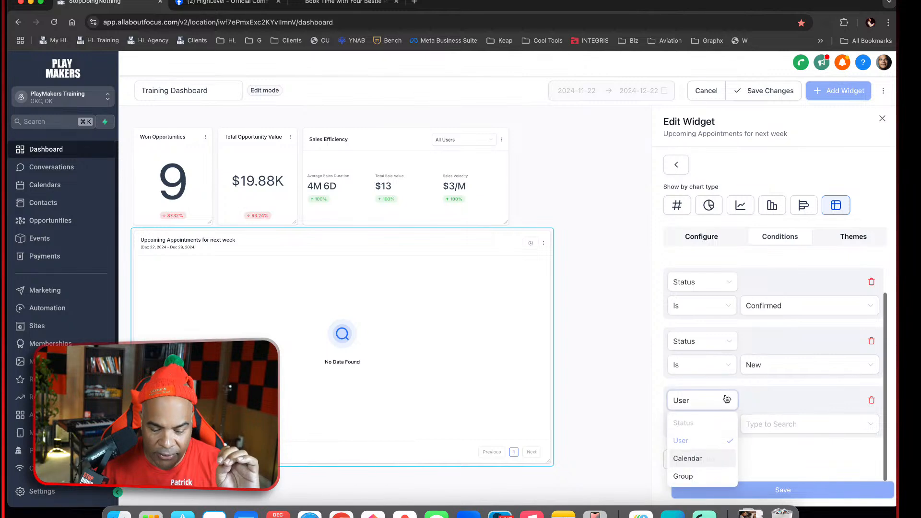
click(872, 400)
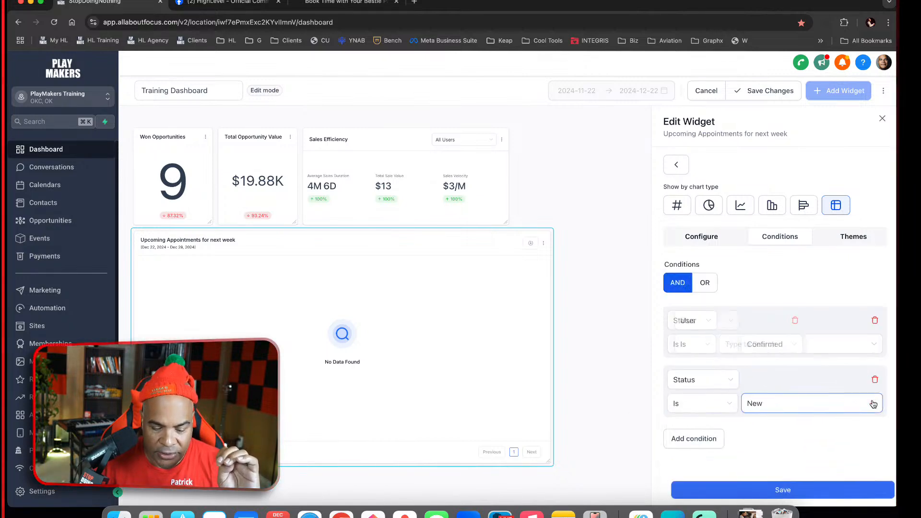
Reduce the widget's conditions to a single one, Status Is Confirmed, and save the widget
click(875, 382)
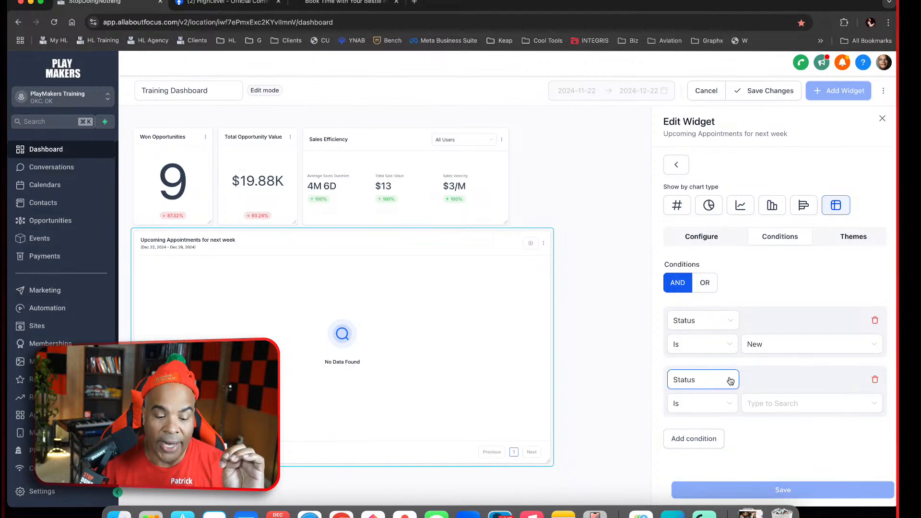
click(727, 384)
click(783, 396)
click(798, 405)
click(774, 312)
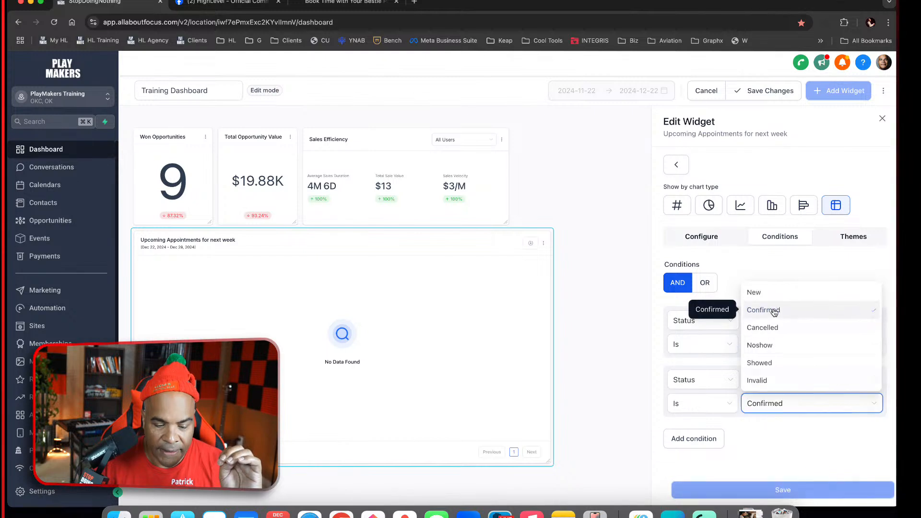
click(875, 320)
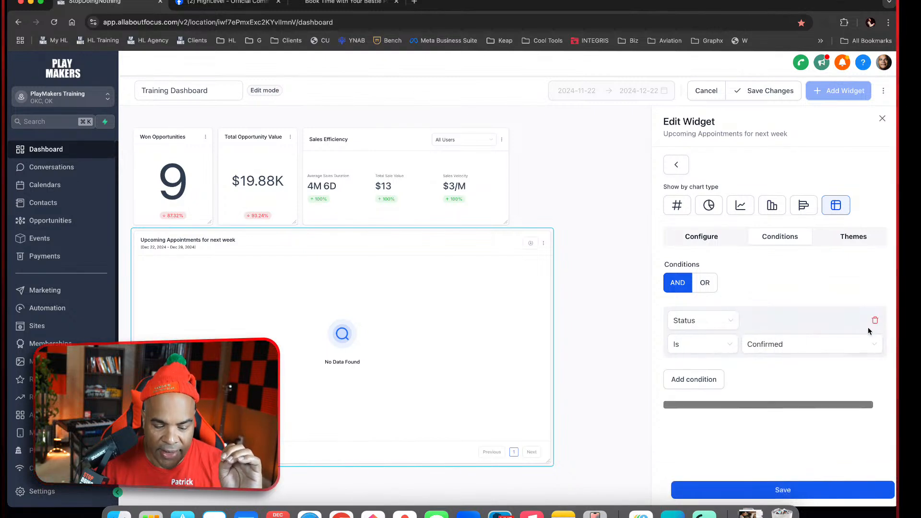
click(829, 489)
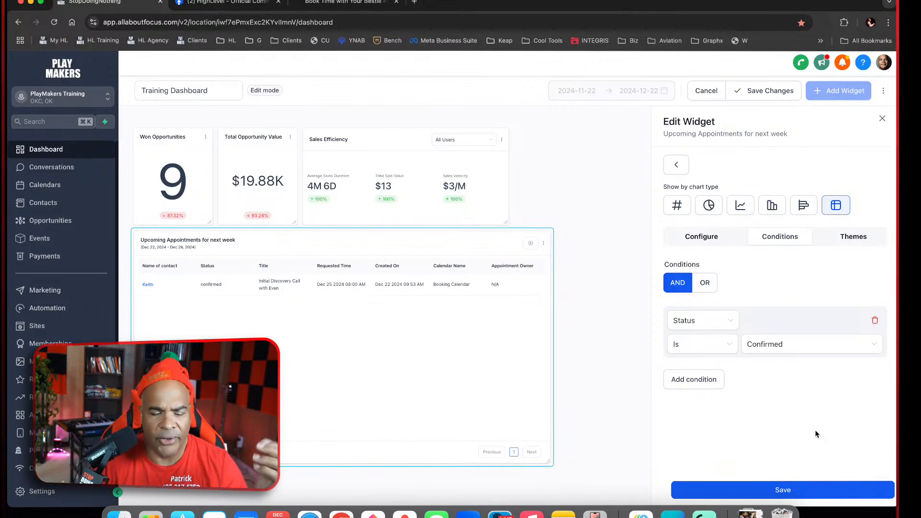
Try a second Status condition after the Confirmed one, and delete both conditions from the widget
click(720, 380)
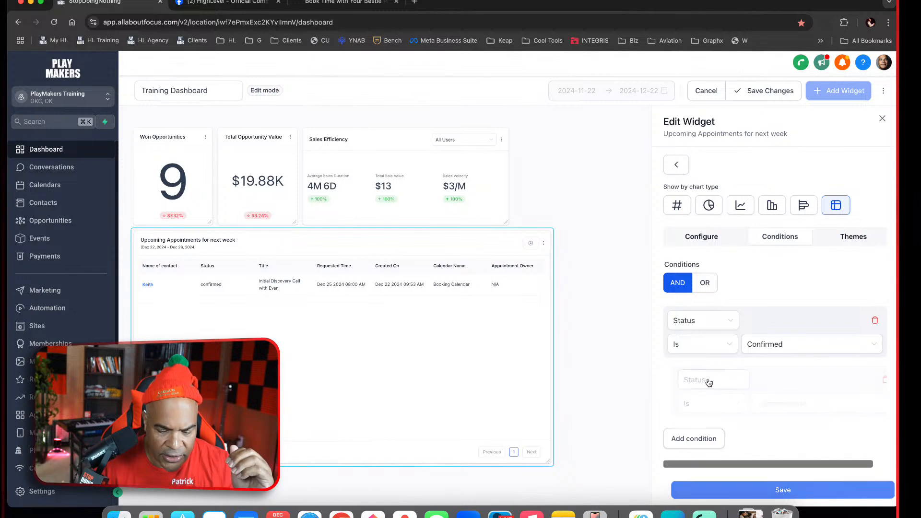
click(723, 382)
click(722, 381)
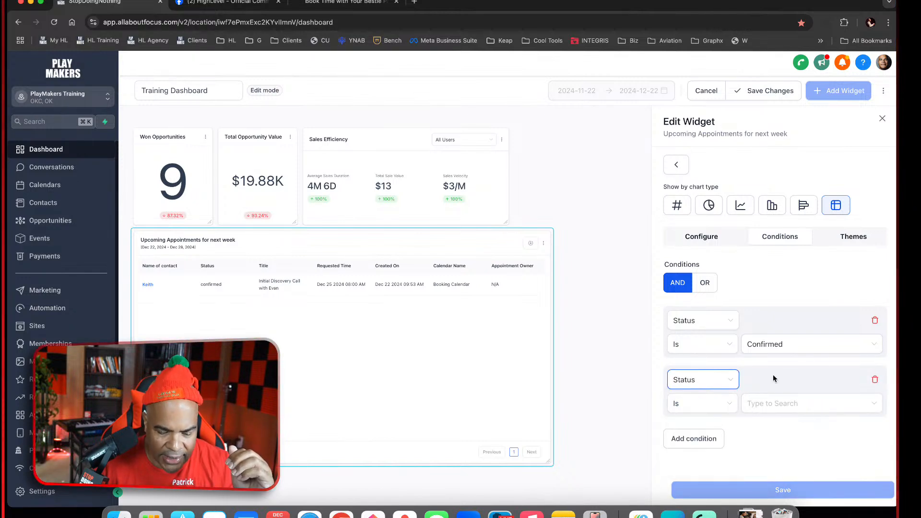
click(875, 380)
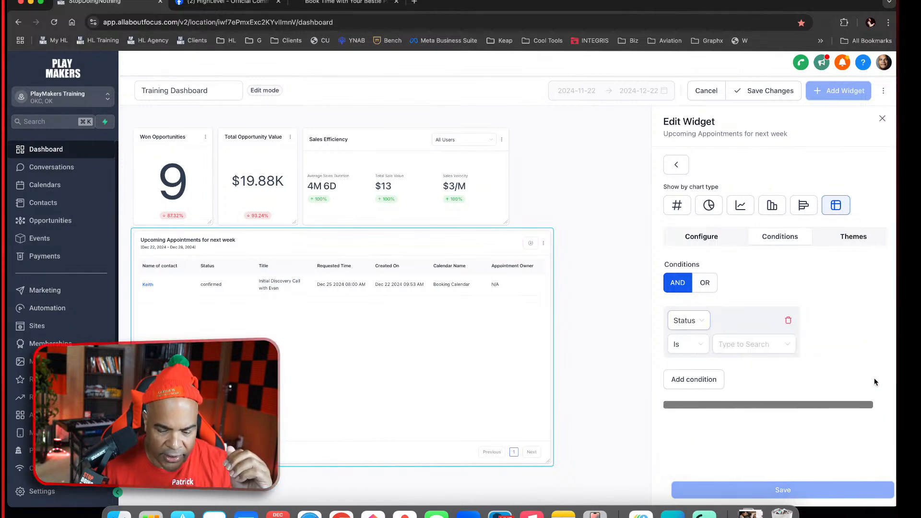
click(875, 320)
Add an empty Status condition, check whether a second condition under AND can use Status, and delete both conditions
click(701, 270)
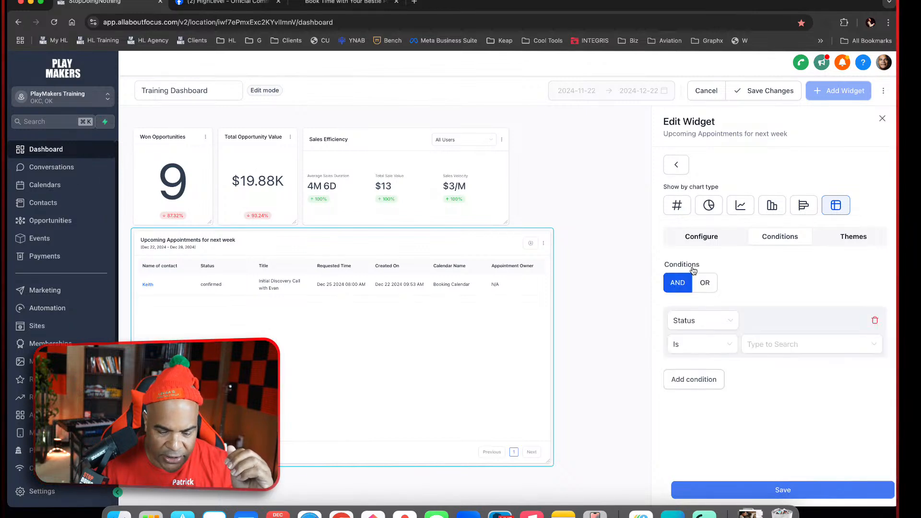
click(717, 320)
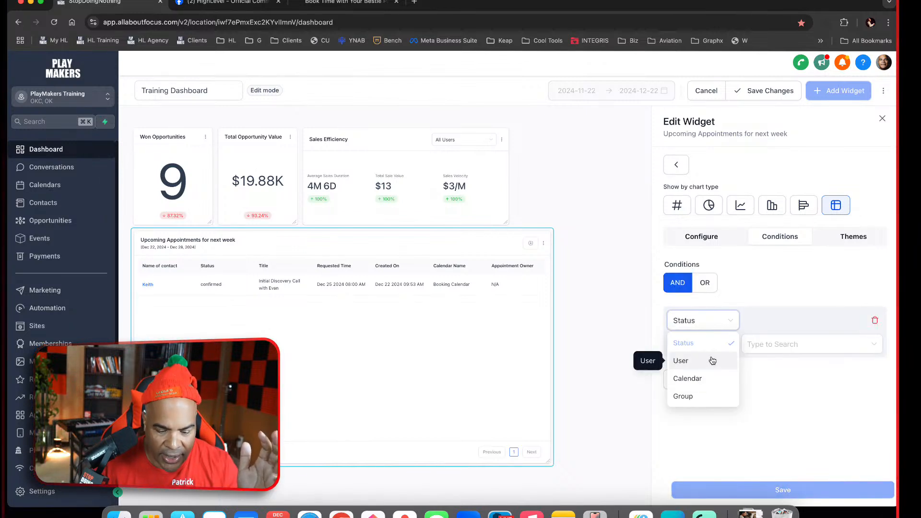
click(675, 344)
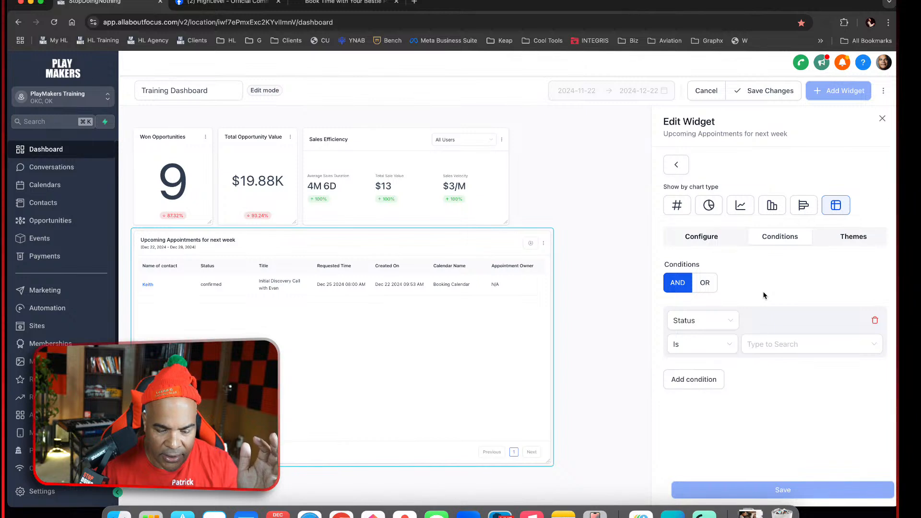
click(711, 379)
click(703, 380)
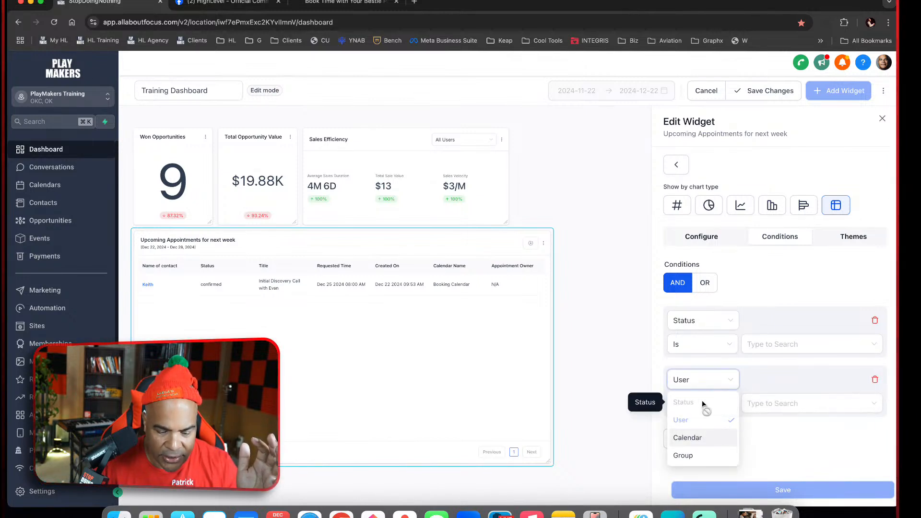
click(802, 442)
click(875, 380)
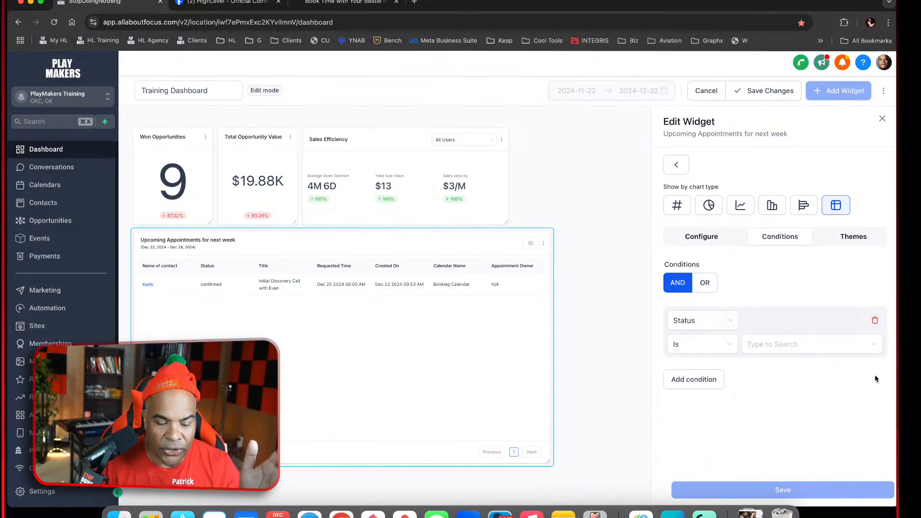
click(877, 326)
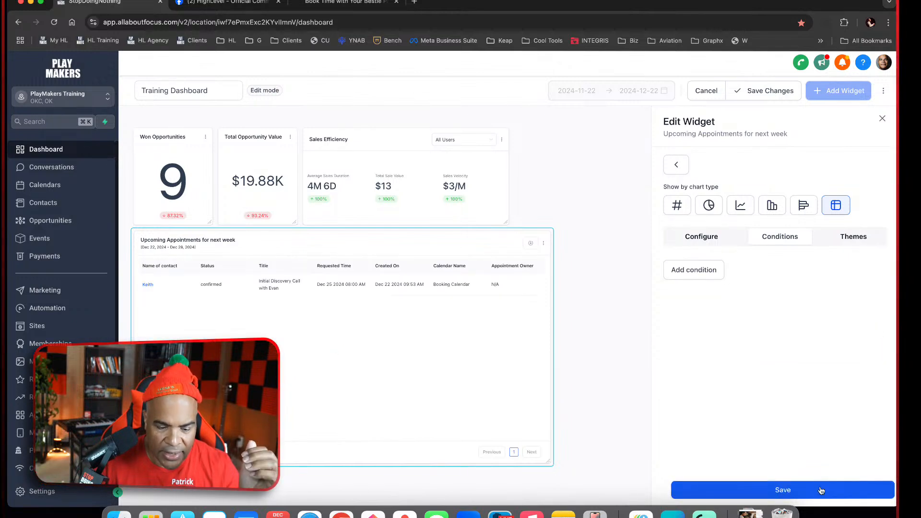
Add a new condition with OR matching and define it as Status Is Confirmed
click(696, 269)
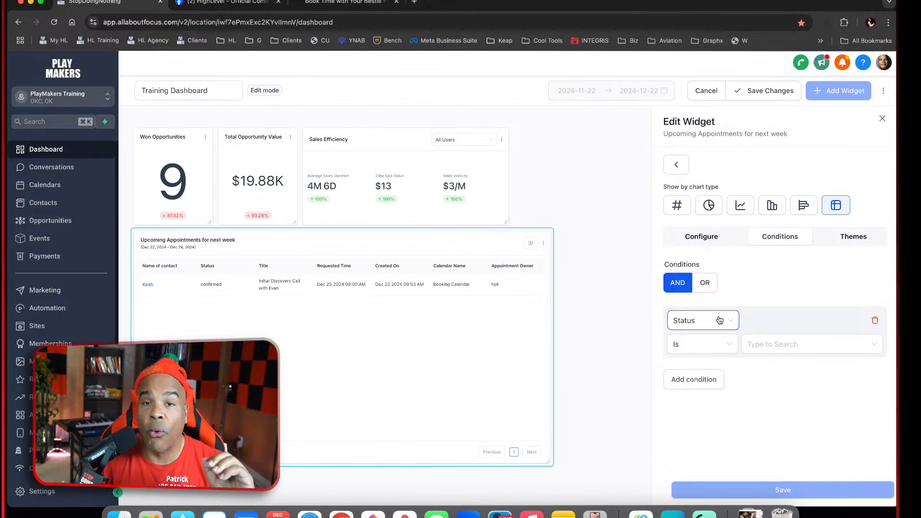
click(705, 283)
click(722, 321)
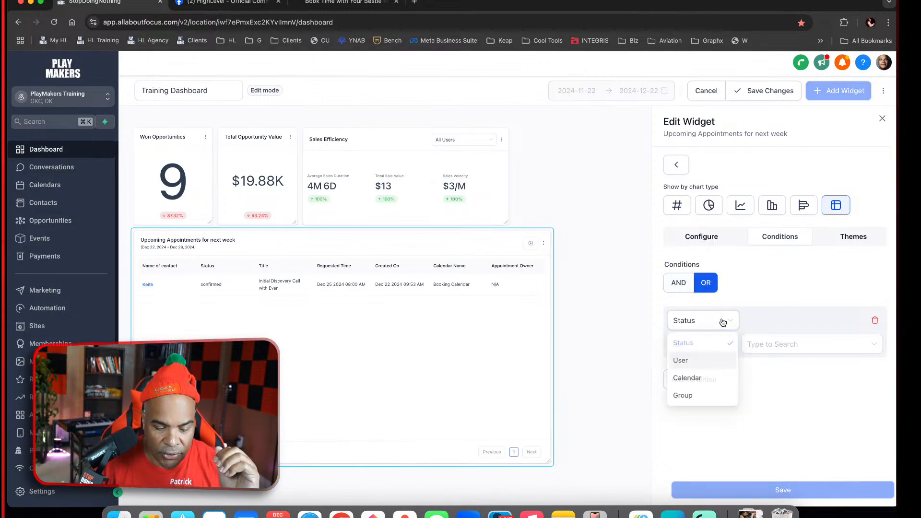
click(779, 353)
click(756, 344)
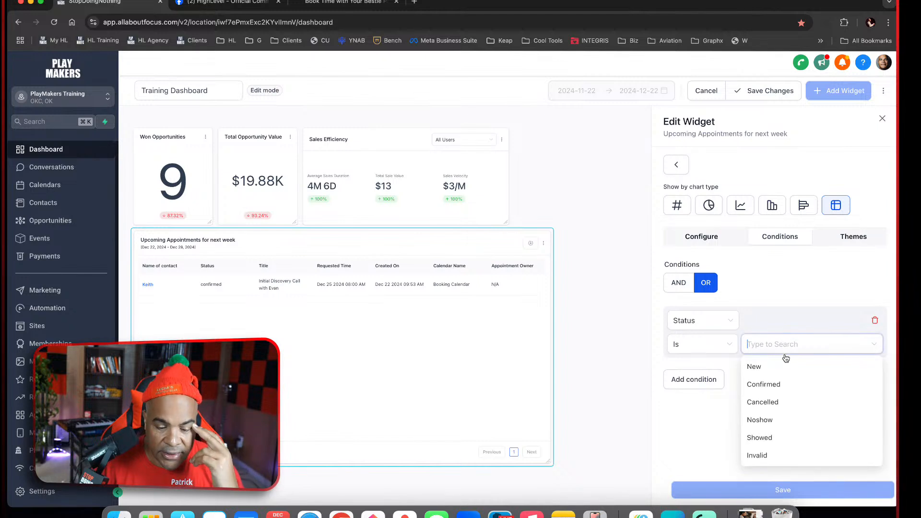
click(779, 384)
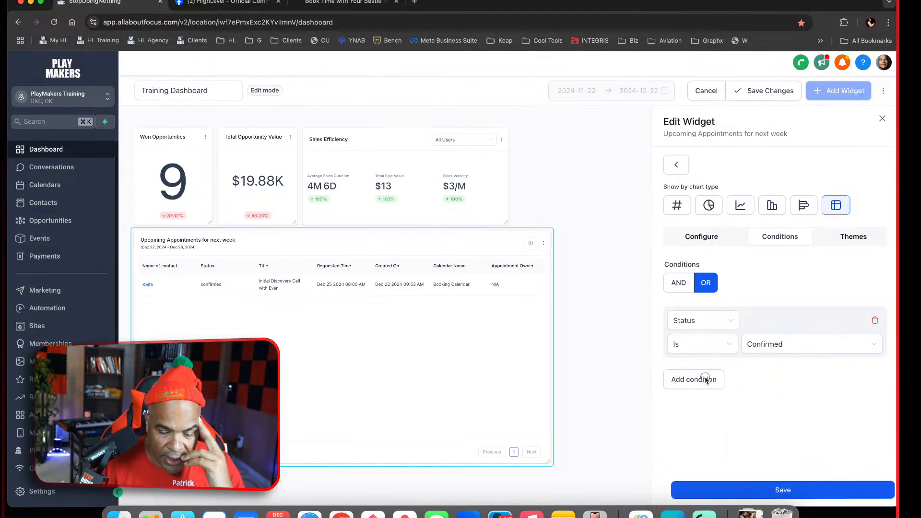
Add a second condition under OR matching and check whether Status can be selected as its field
click(706, 380)
click(706, 380)
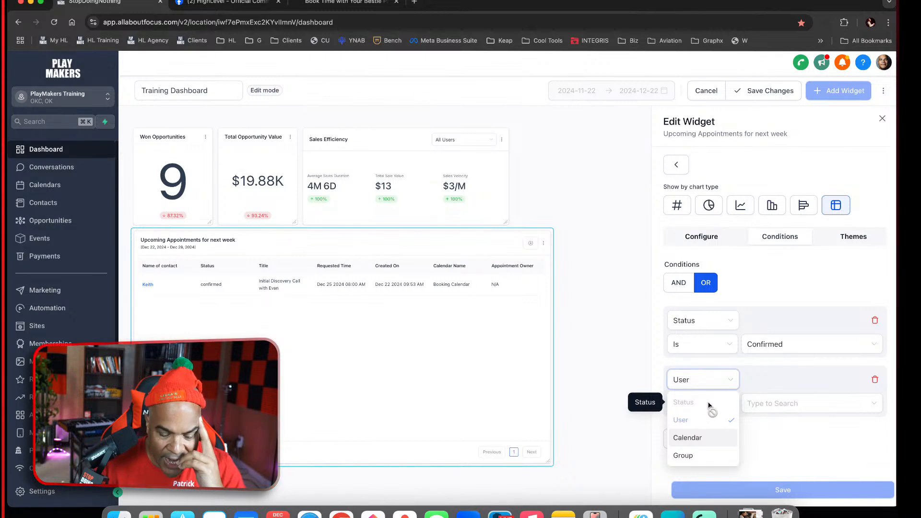
click(761, 381)
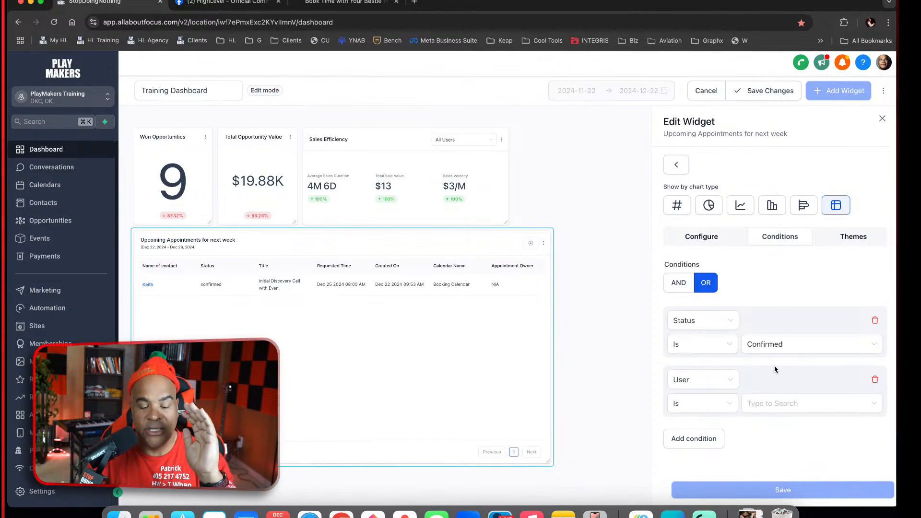
Close the widget editor, discard the unsaved dashboard changes, and put the Training Dashboard back into edit mode
click(882, 119)
click(694, 101)
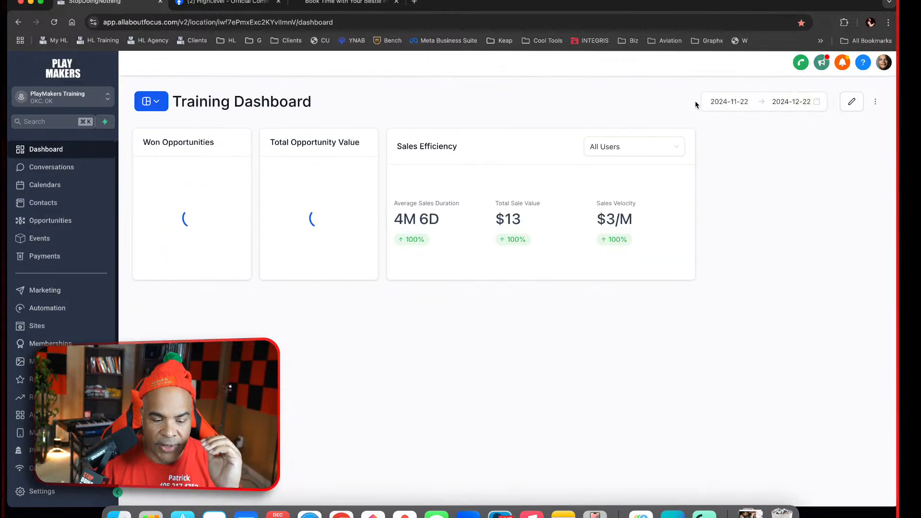
click(852, 102)
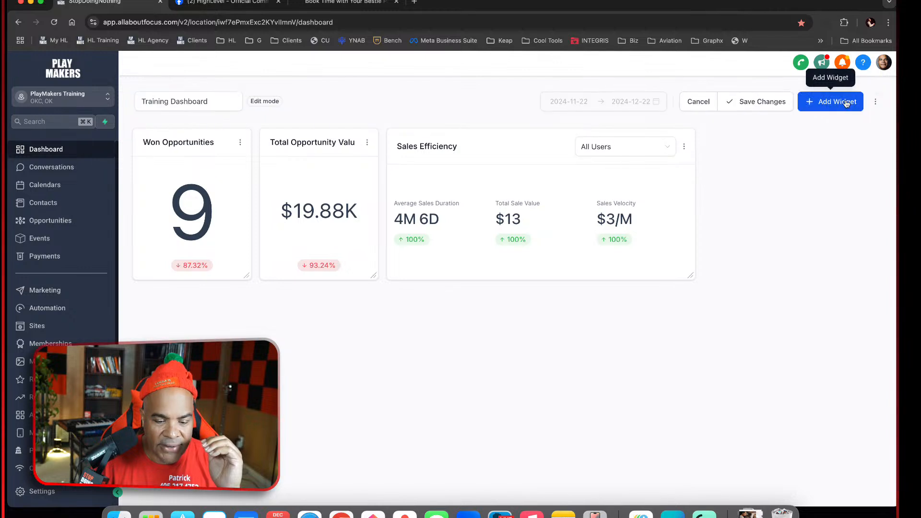
Filter the widget library by table chart type and examine the available Opportunities widgets
click(827, 99)
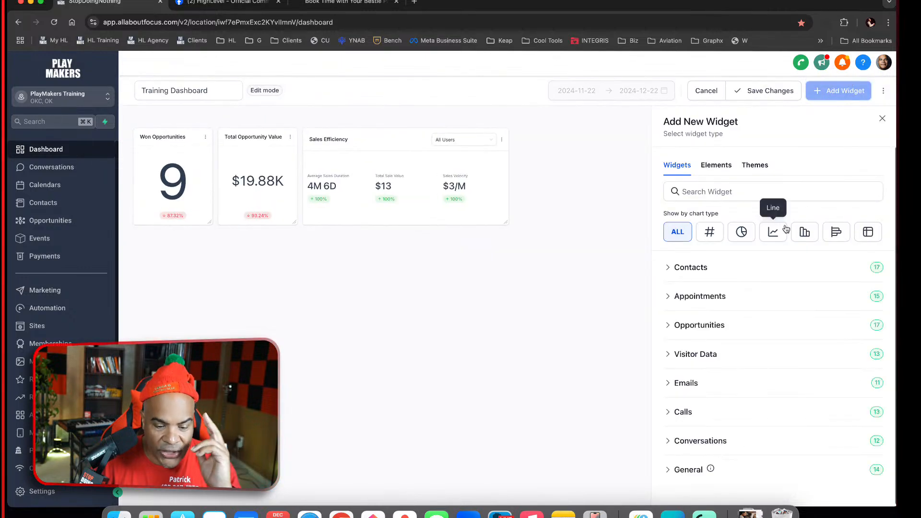
click(865, 233)
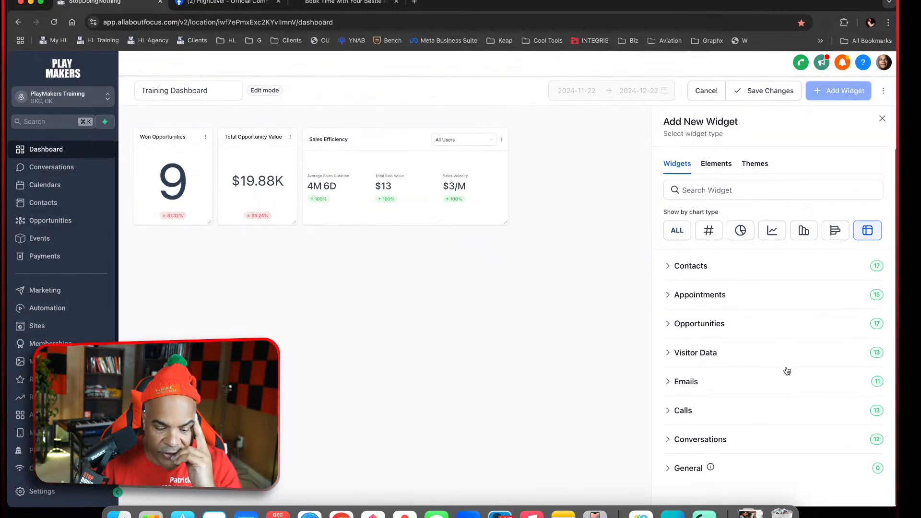
click(737, 326)
scroll(798, 454, down, 4)
scroll(798, 454, down, 8)
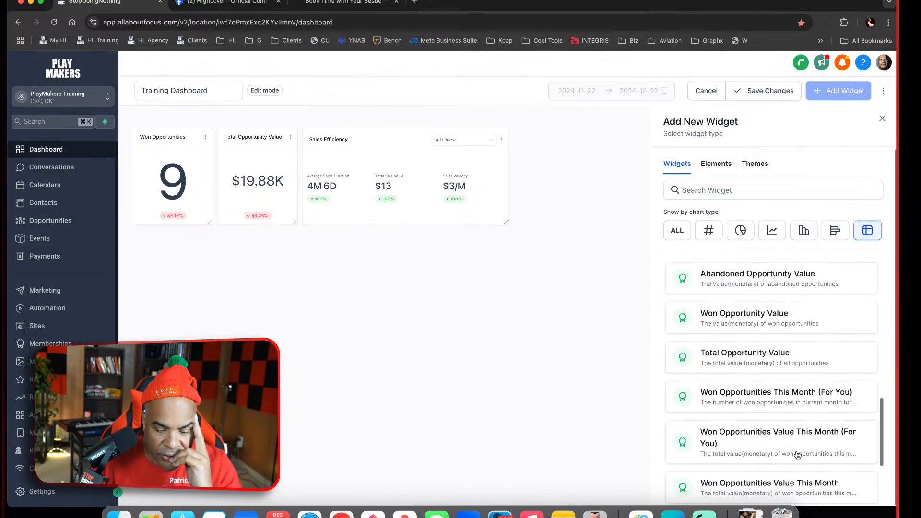
scroll(798, 454, up, 4)
scroll(797, 454, up, 4)
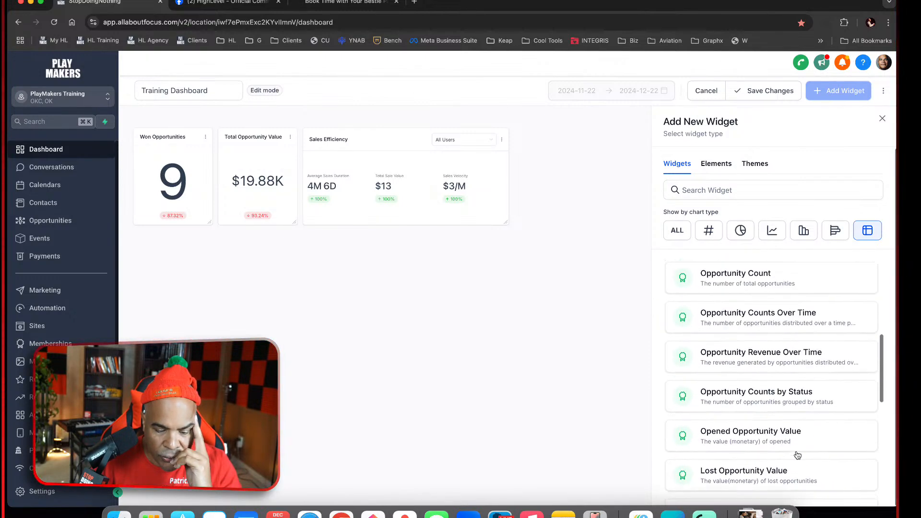
scroll(793, 368, up, 3)
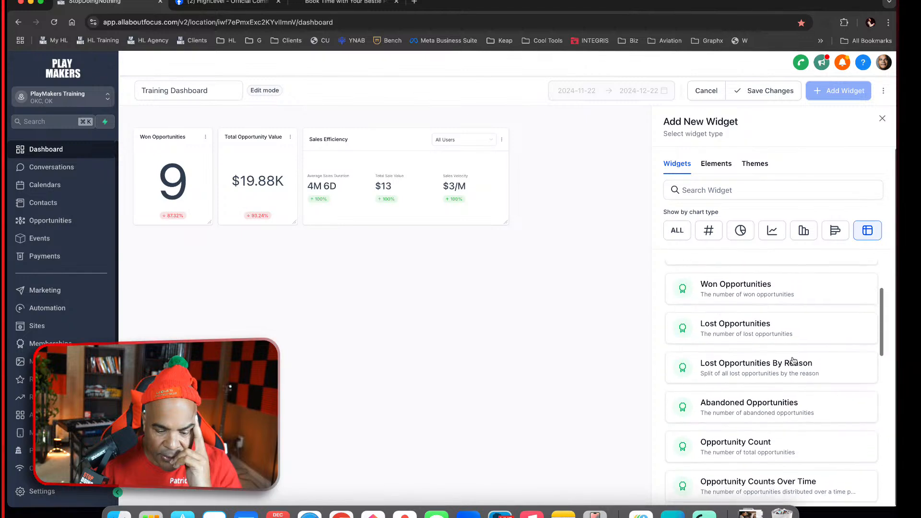
scroll(792, 395, up, 1)
scroll(792, 395, up, 1)
scroll(792, 395, down, 8)
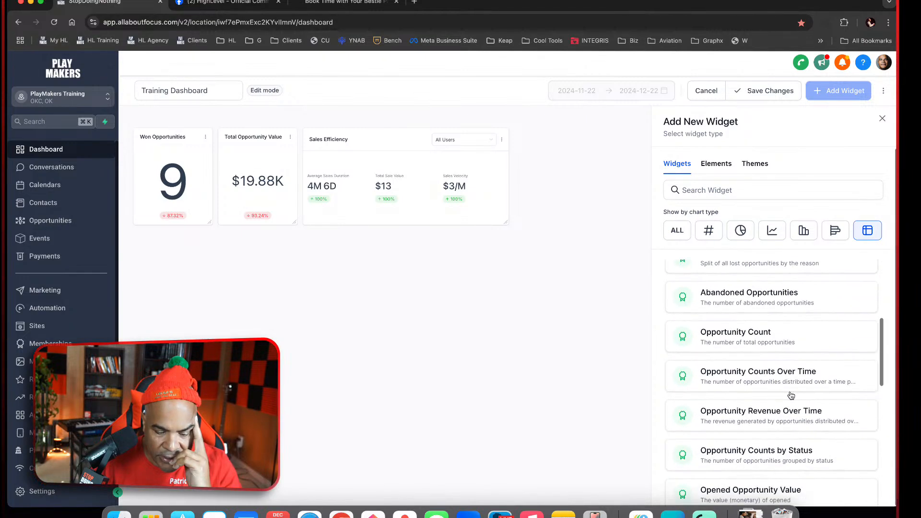
scroll(791, 395, down, 3)
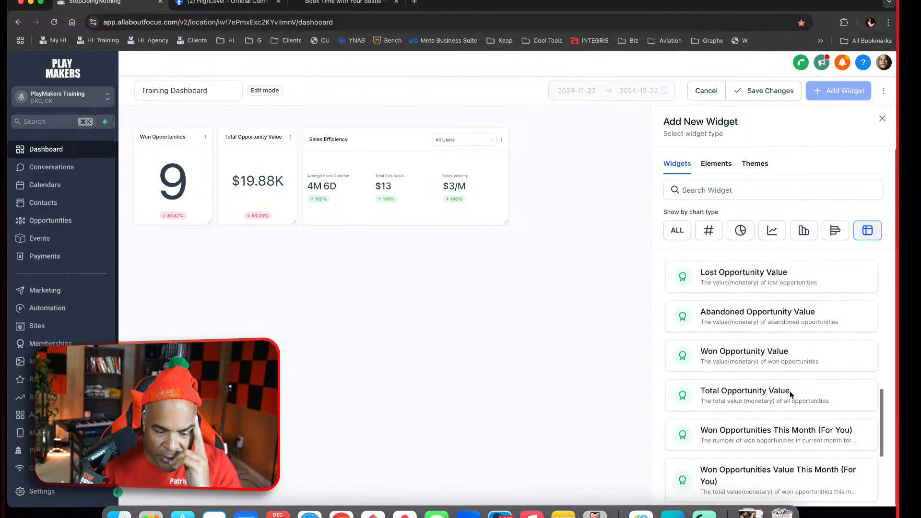
scroll(789, 402, down, 2)
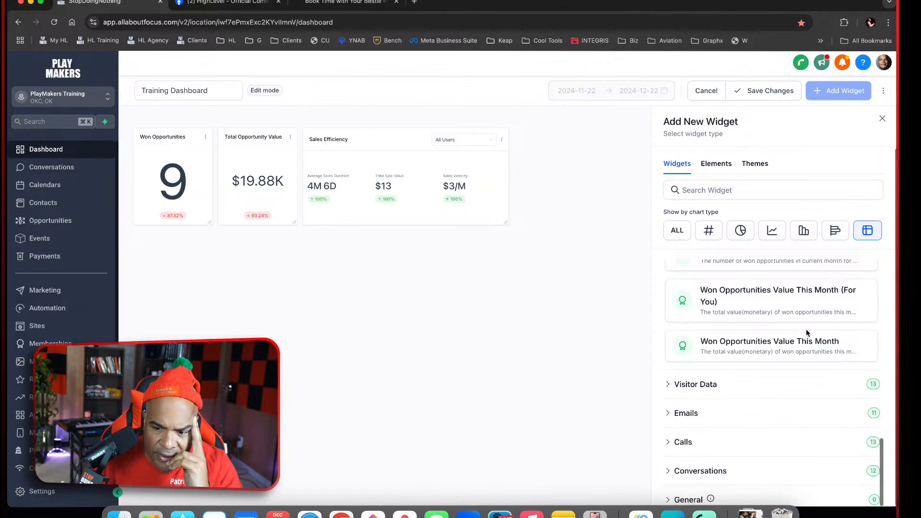
scroll(807, 333, up, 4)
scroll(807, 333, up, 5)
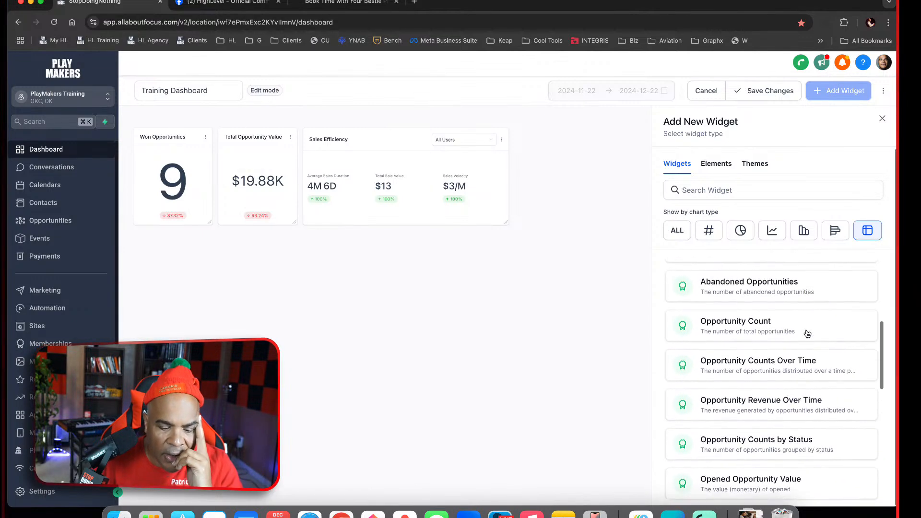
scroll(808, 334, down, 2)
scroll(807, 346, down, 4)
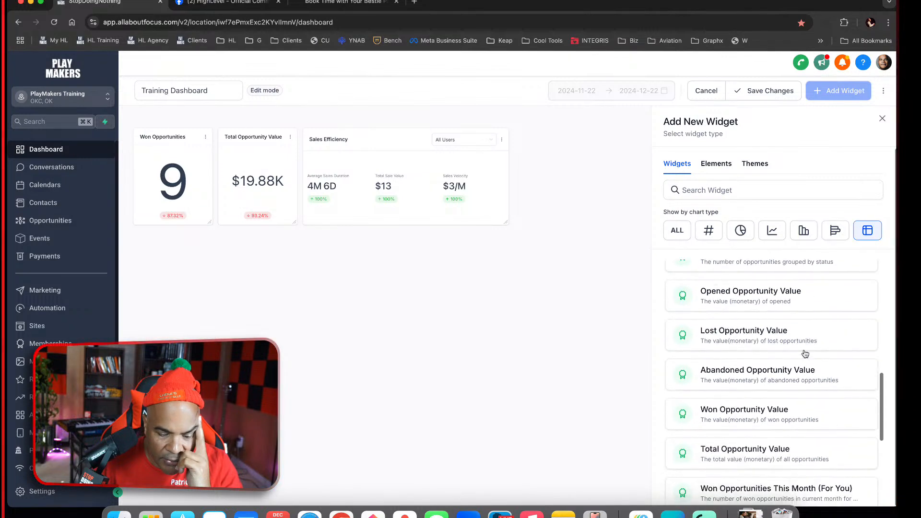
scroll(806, 372, down, 2)
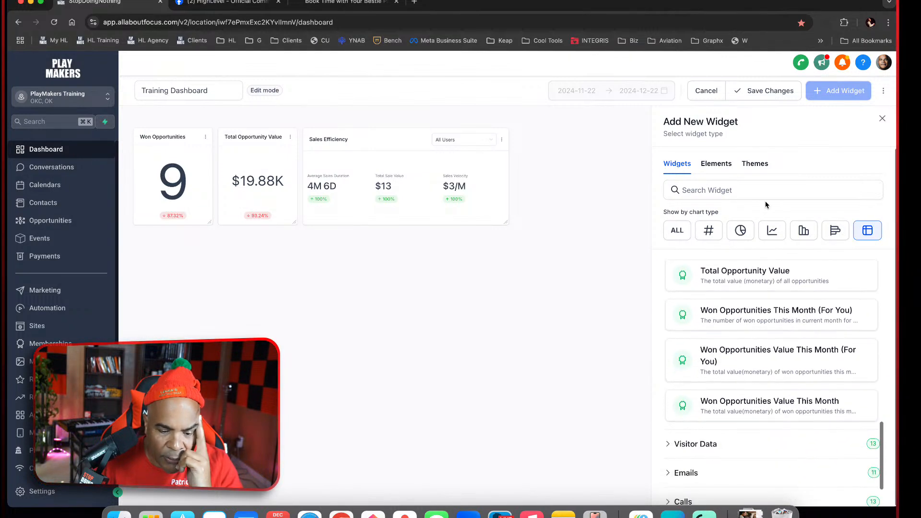
click(743, 183)
scroll(771, 316, up, 12)
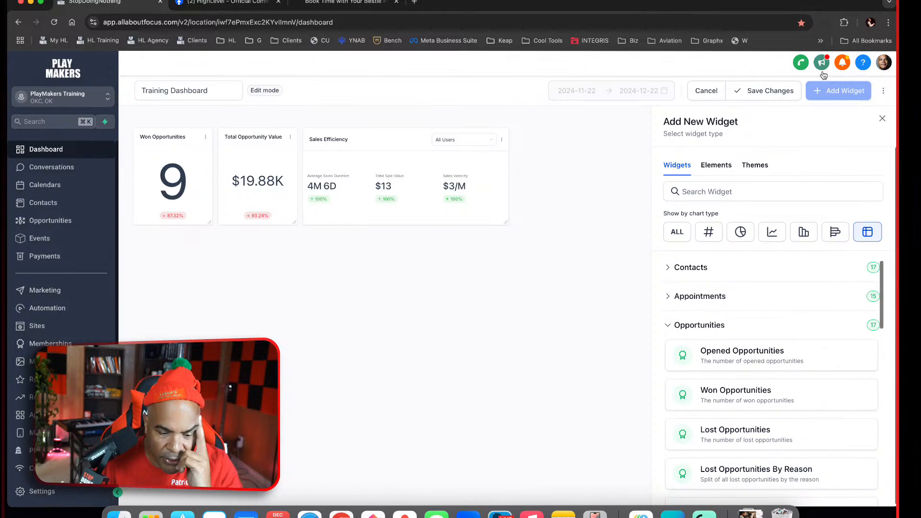
click(883, 119)
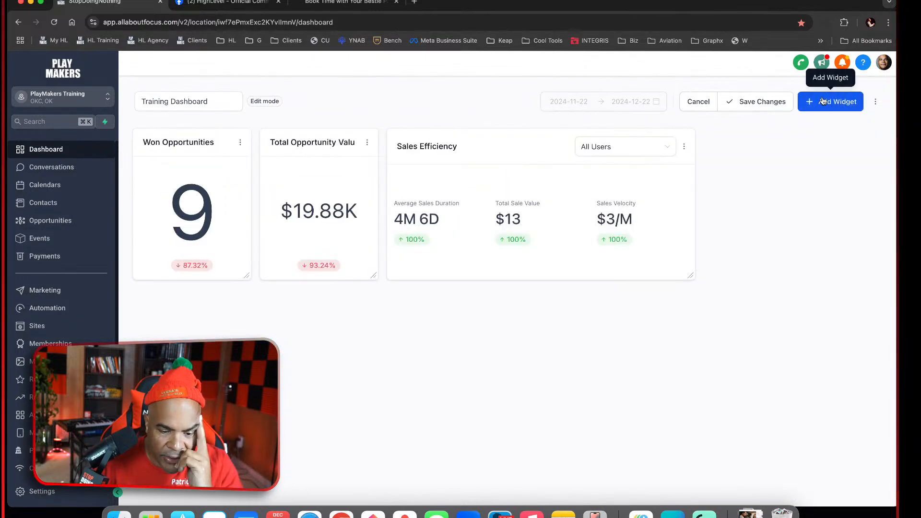
Add the Upcoming Appointments for next week widget from the Appointments category to the dashboard
click(823, 96)
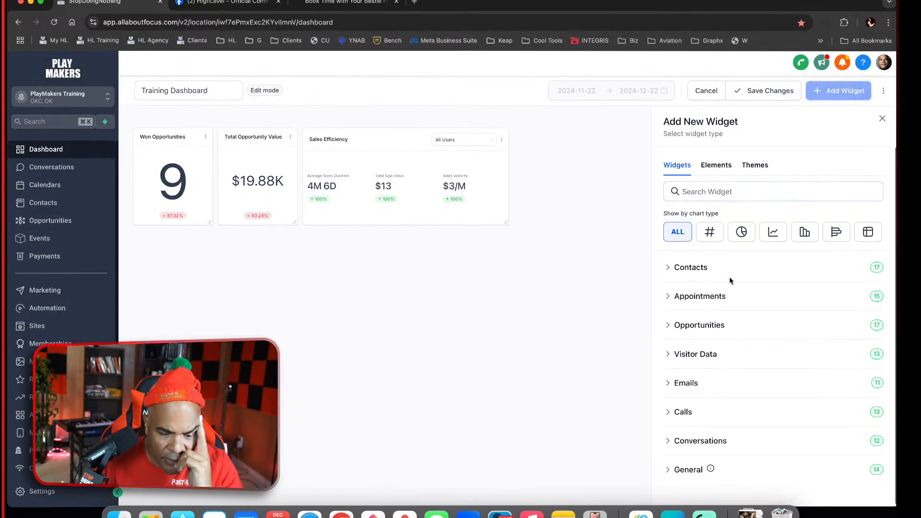
click(712, 295)
scroll(758, 397, down, 5)
scroll(758, 430, down, 4)
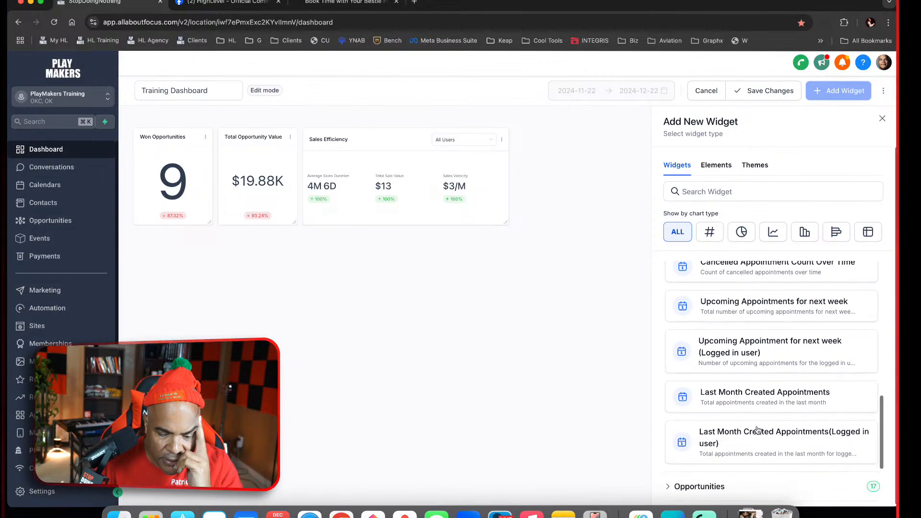
click(768, 301)
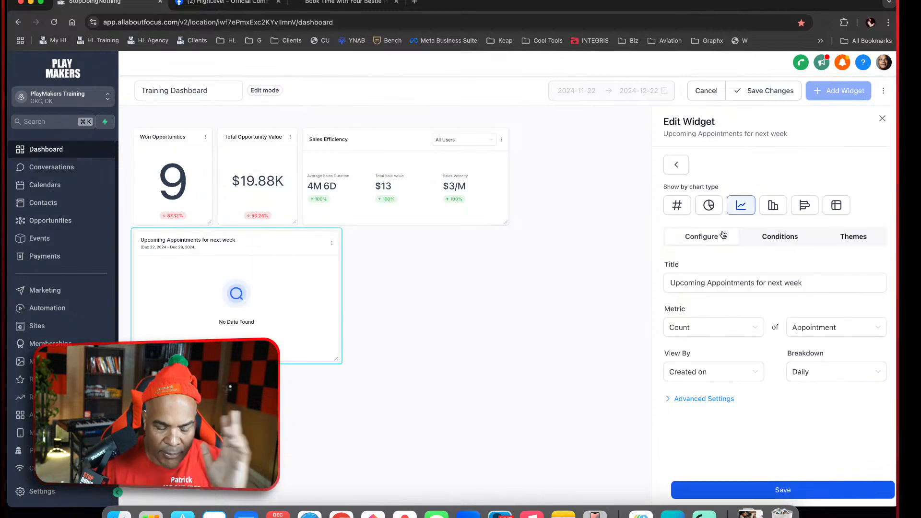
Switch the upcoming appointments widget's Confirmed and New status conditions to OR matching, save it, and close its editor
click(770, 236)
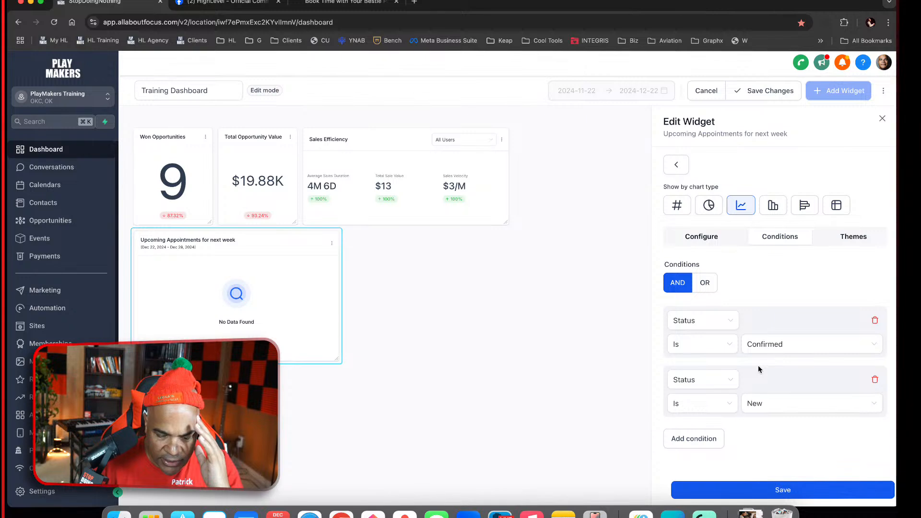
click(707, 283)
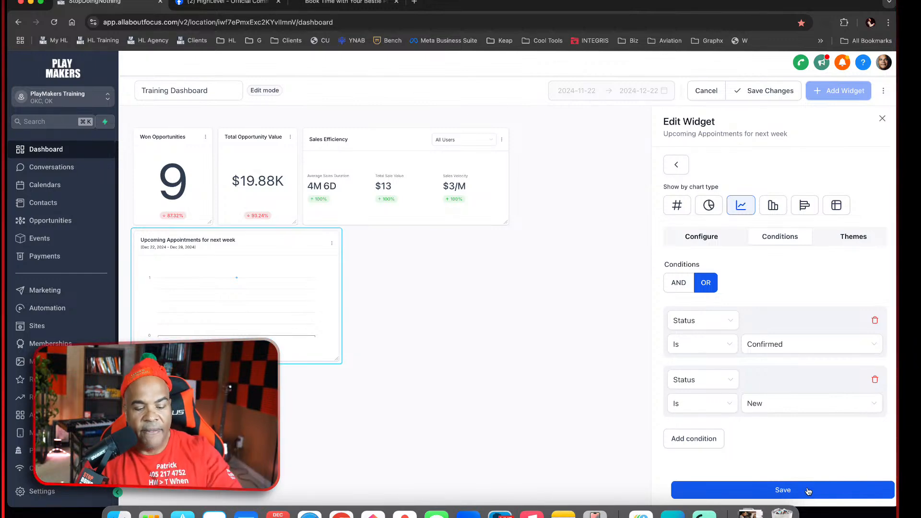
click(885, 119)
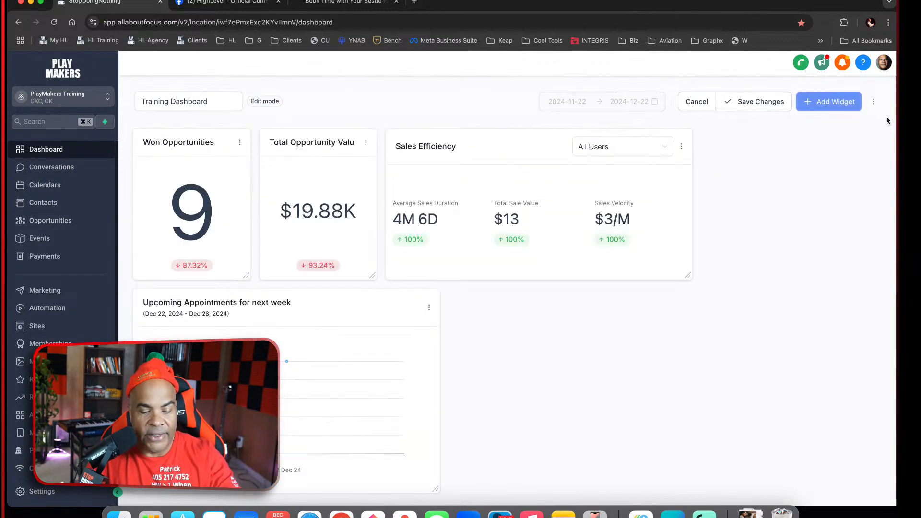
Delete the Upcoming Appointments for next week widget from the dashboard
click(429, 305)
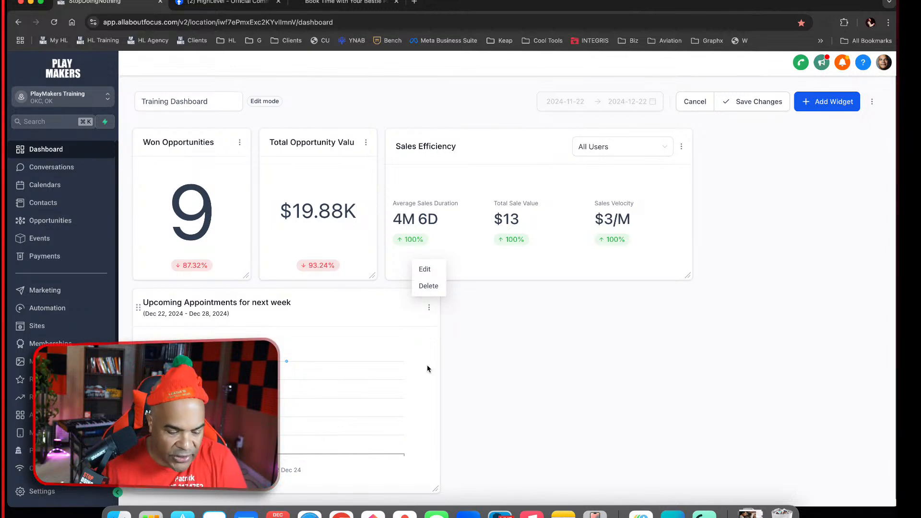
click(429, 286)
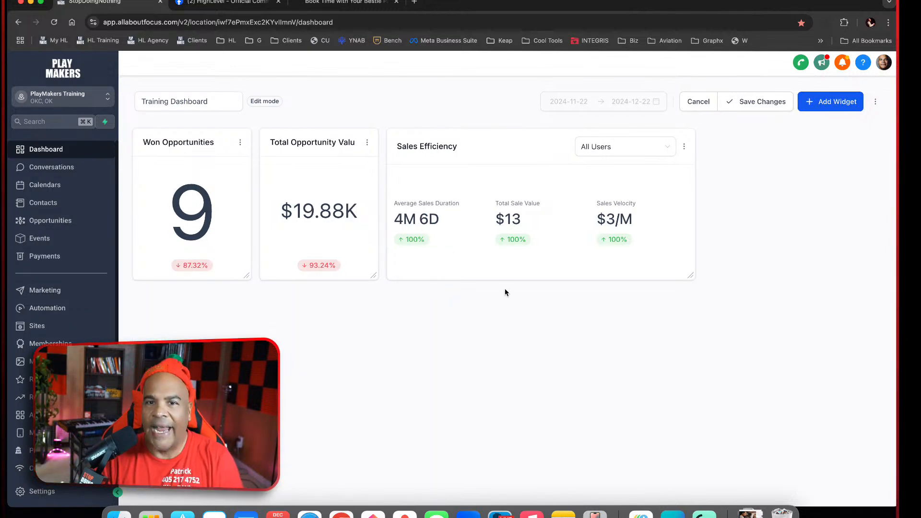
Insert a fresh Upcoming Appointments for next week widget with its default line chart and save it
click(827, 97)
click(724, 298)
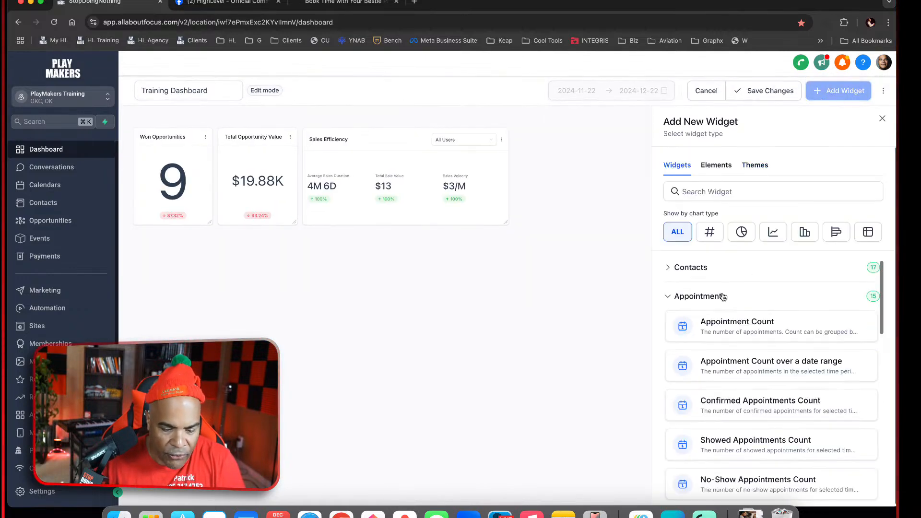
scroll(779, 345, down, 5)
scroll(779, 345, down, 4)
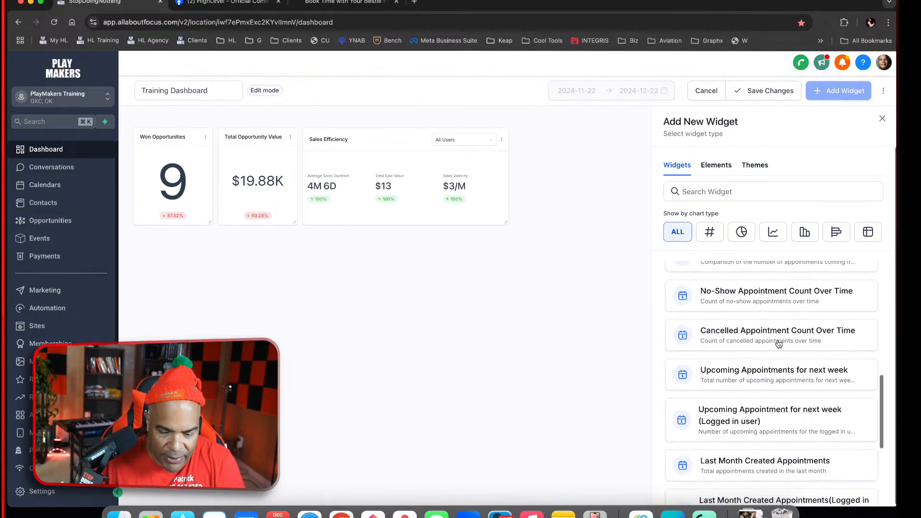
click(765, 361)
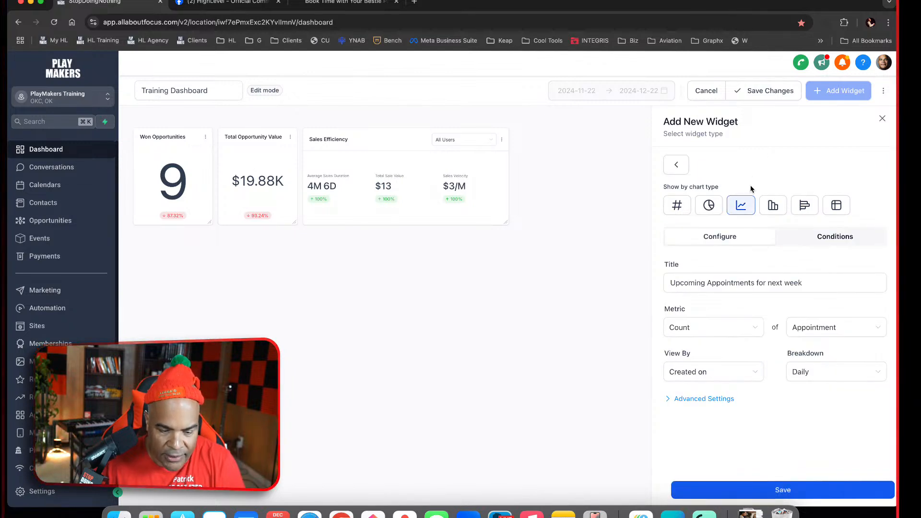
click(783, 489)
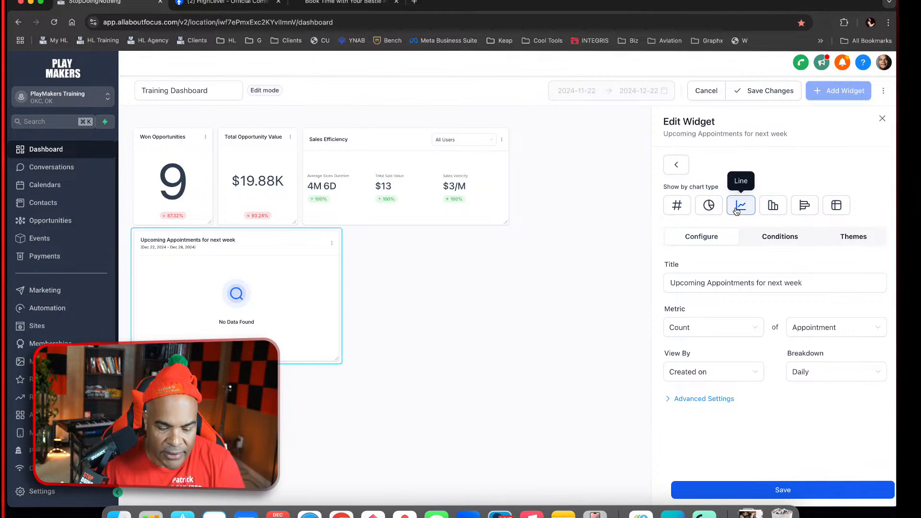
Remove both default Status conditions, Confirmed and New, from the upcoming appointments widget and save it
click(784, 238)
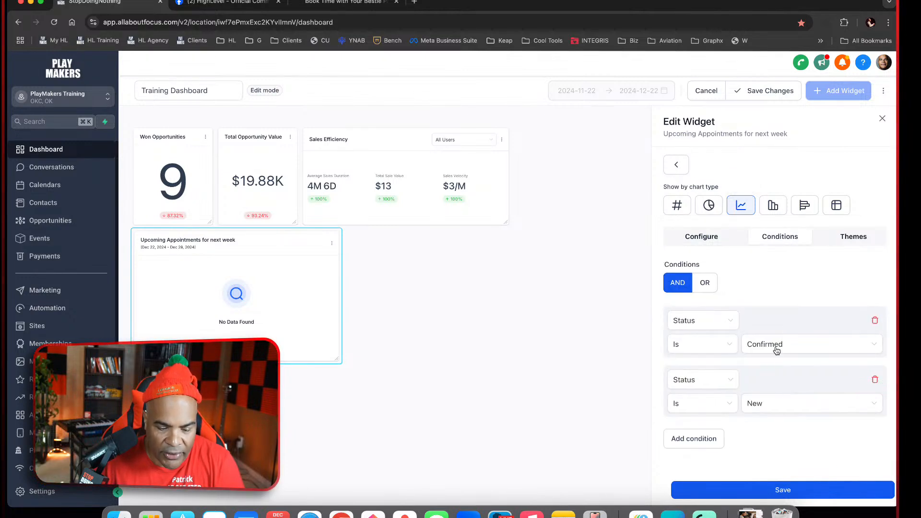
click(876, 380)
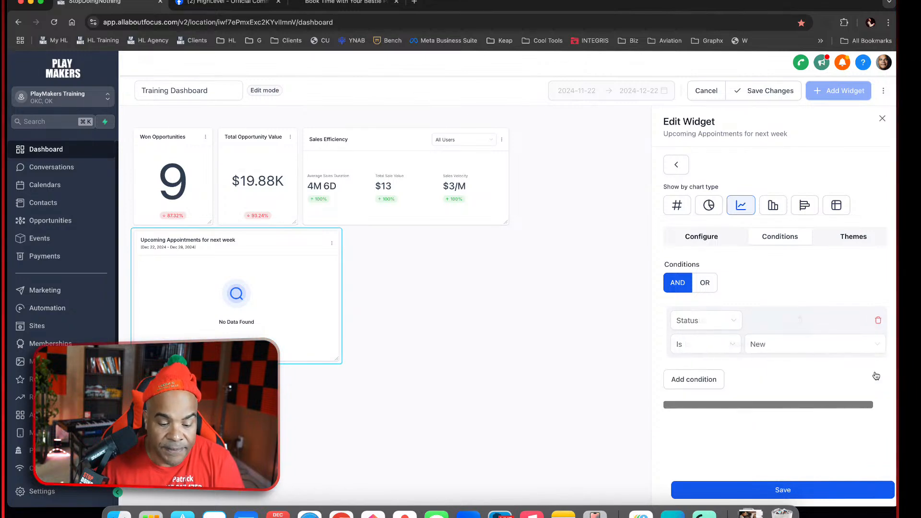
click(875, 321)
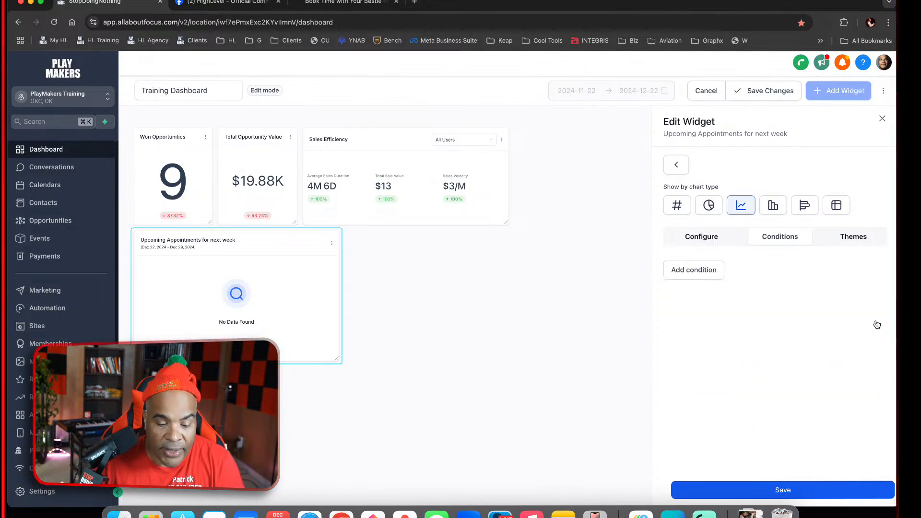
click(824, 494)
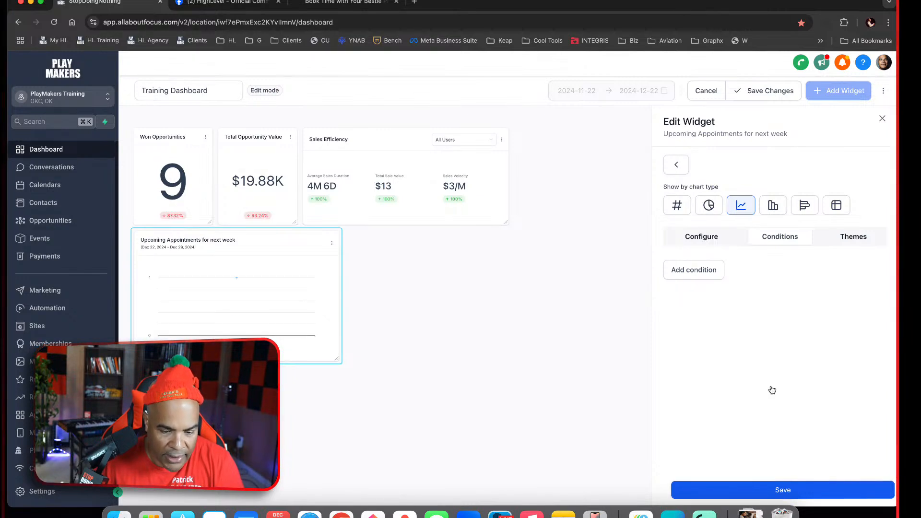
Return to the widget's general configuration, save the widget with its Daily breakdown, and close its editor
click(705, 237)
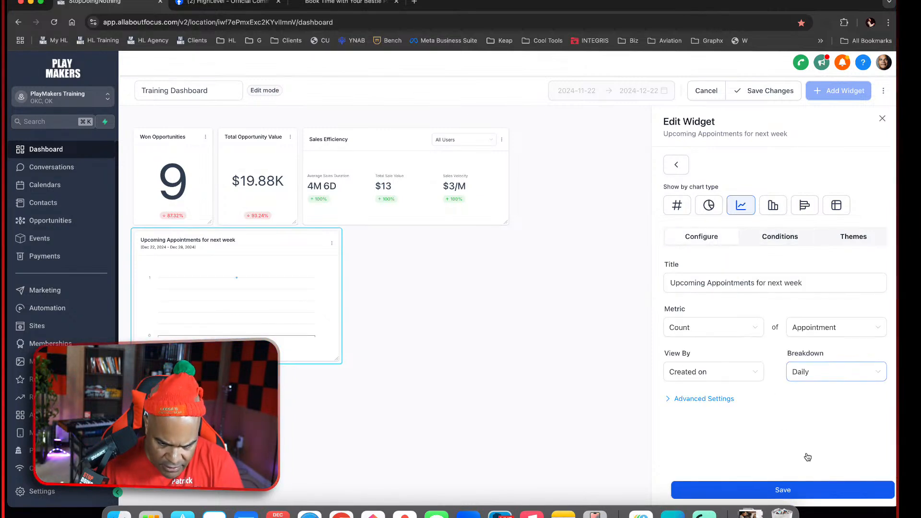
click(804, 493)
click(884, 121)
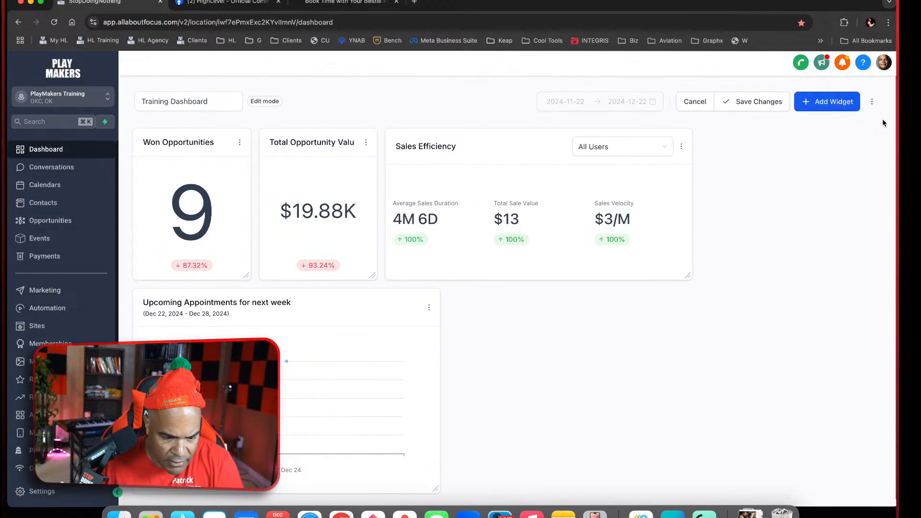
Change the Upcoming Appointments for next week widget from a line chart to a table
click(429, 306)
click(426, 269)
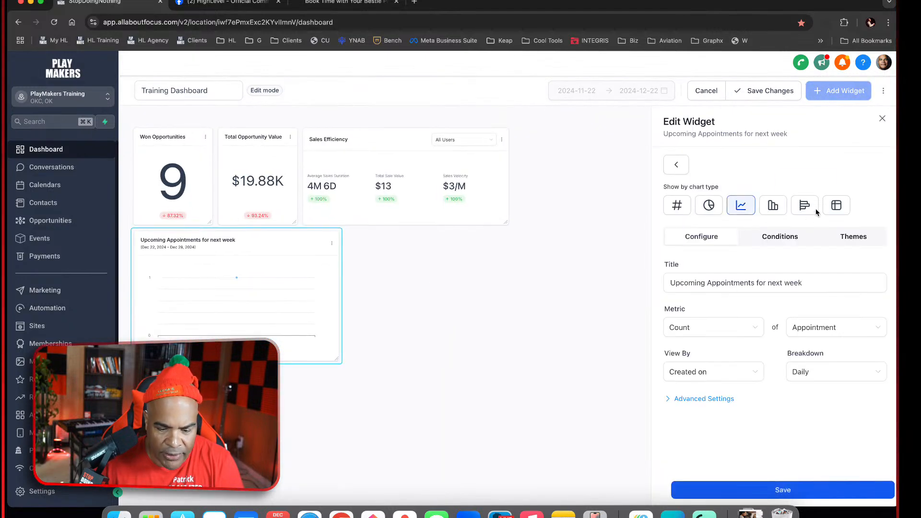
click(837, 204)
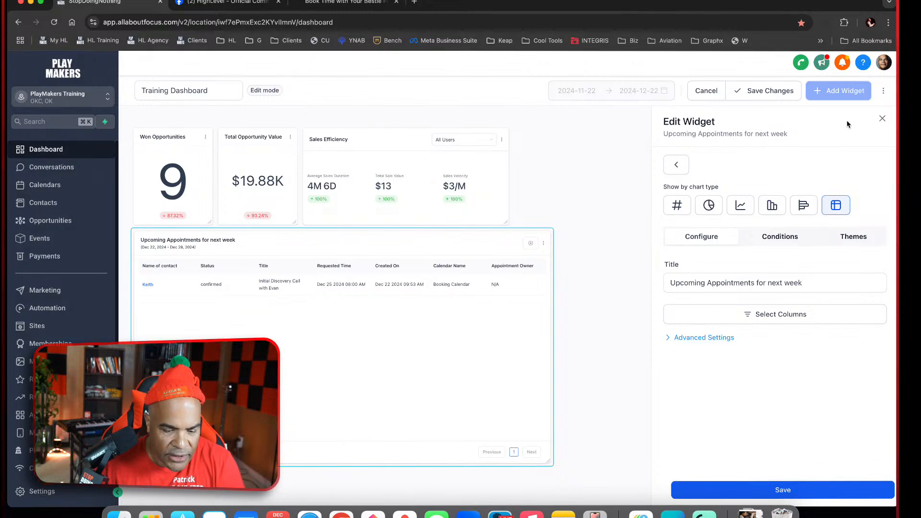
Add a condition to the appointments table where Status is Confirmed
click(770, 239)
click(708, 271)
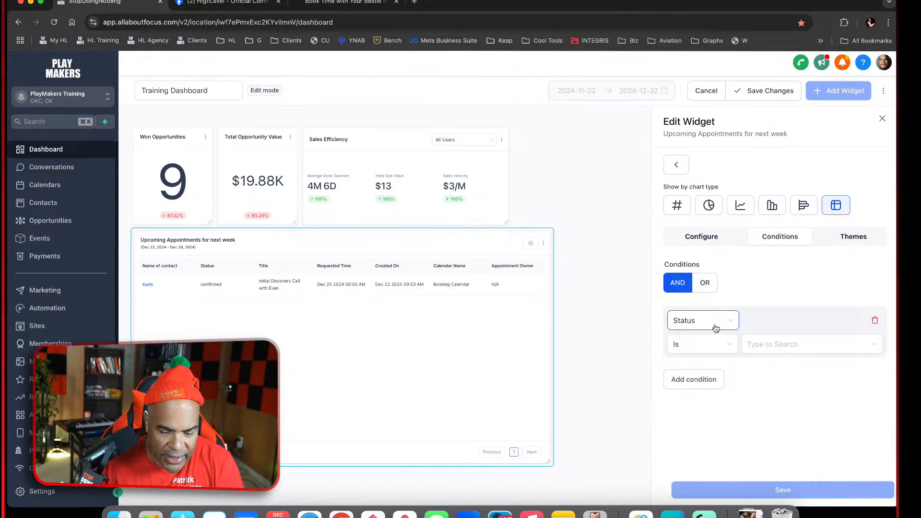
click(776, 347)
click(781, 384)
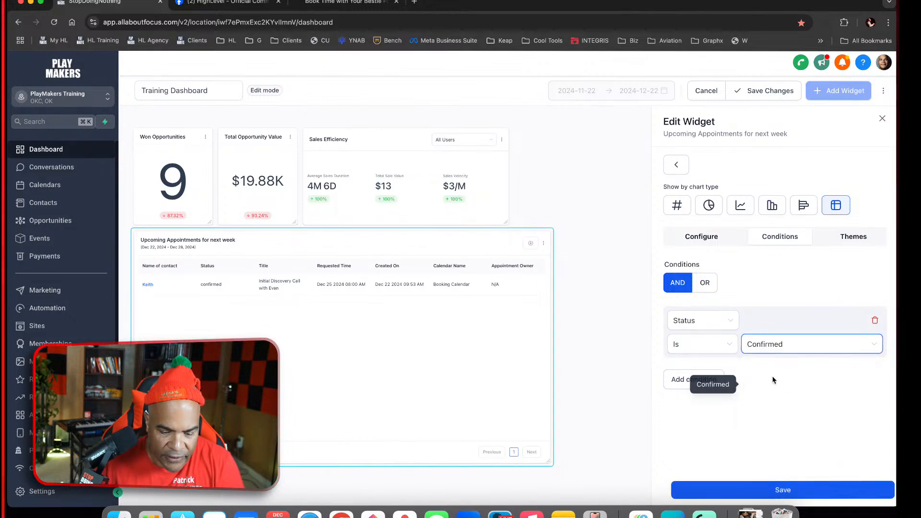
Add a second, blank User condition, switch the condition logic to OR, and check the available condition fields
click(710, 379)
click(708, 383)
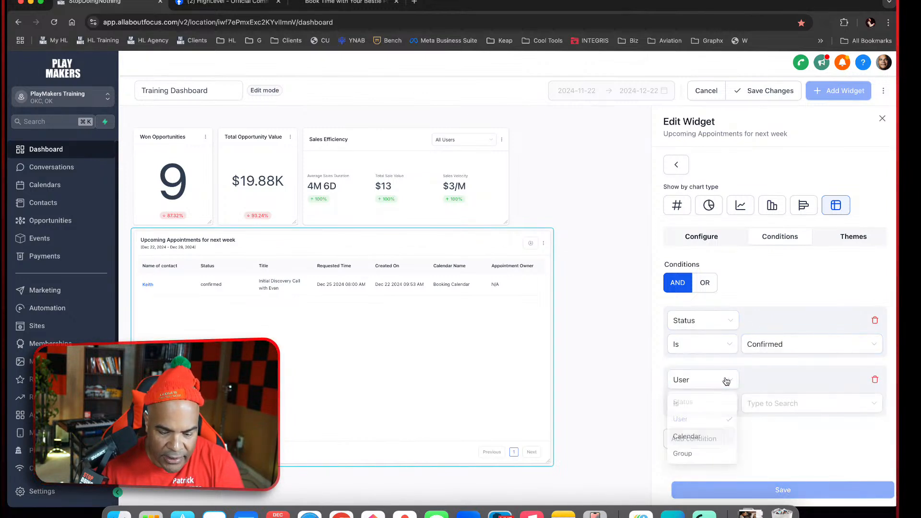
click(706, 282)
click(721, 380)
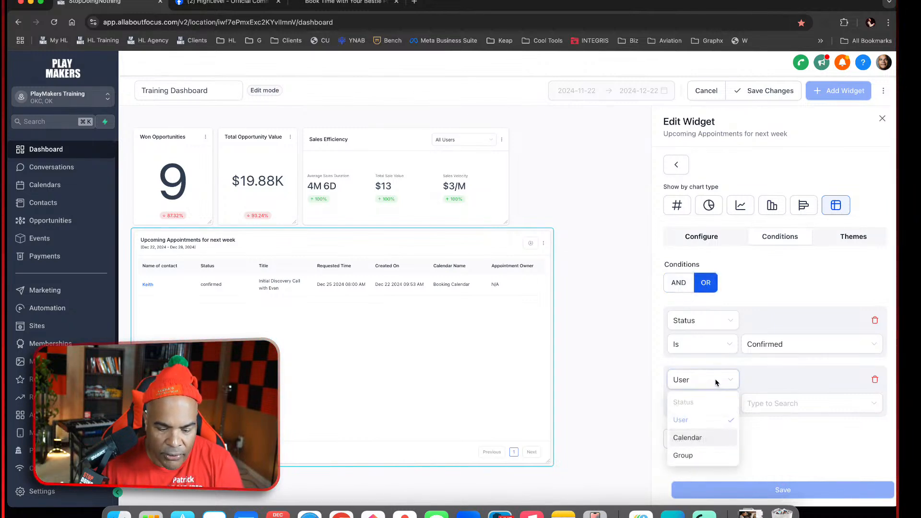
click(766, 388)
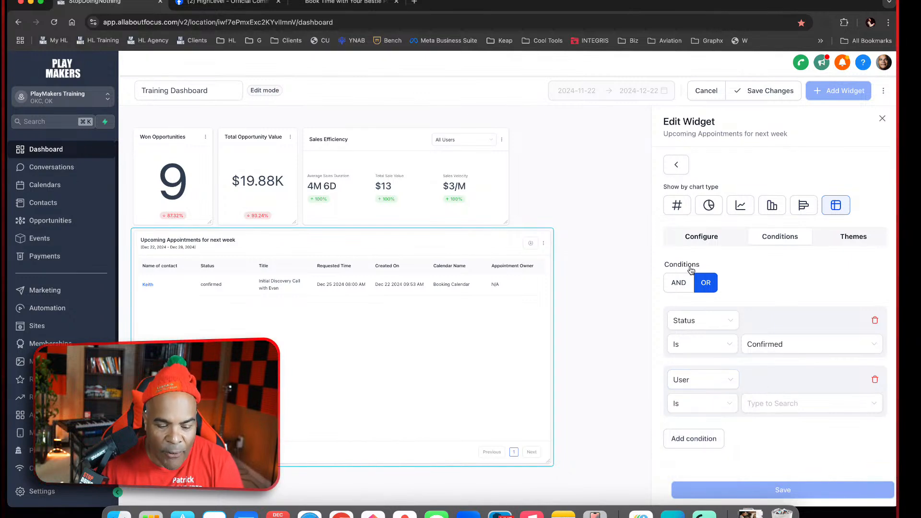
Remove the blank User condition, close the widget editor, and save the dashboard changes
click(875, 379)
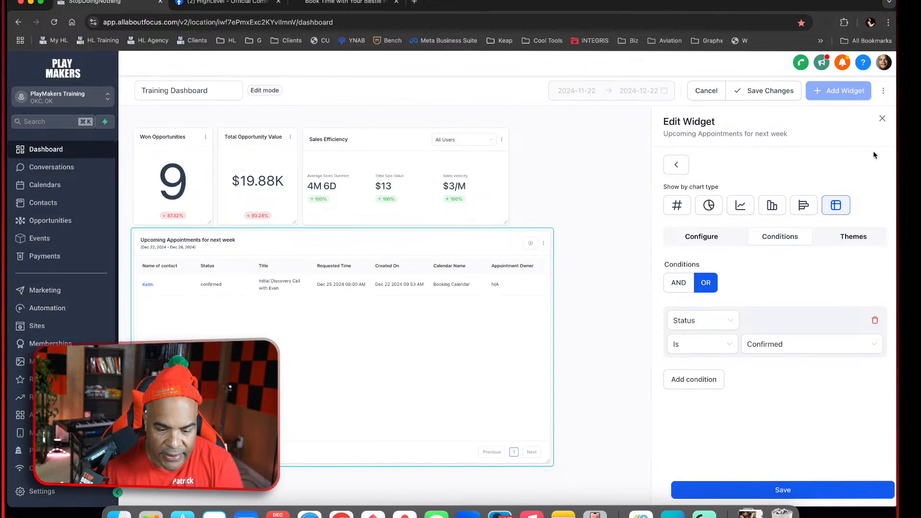
click(882, 119)
click(768, 93)
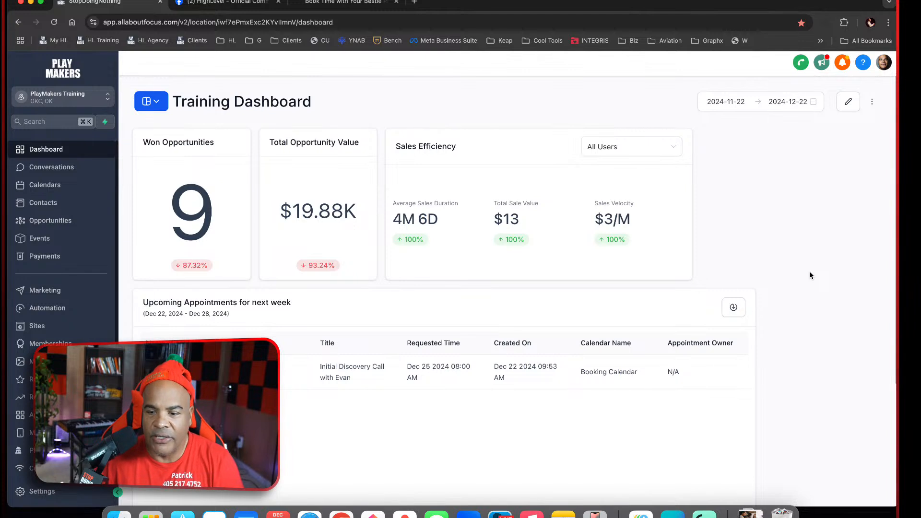
Put the dashboard back into edit mode and reopen the conditions of the Upcoming Appointments for next week widget
click(848, 102)
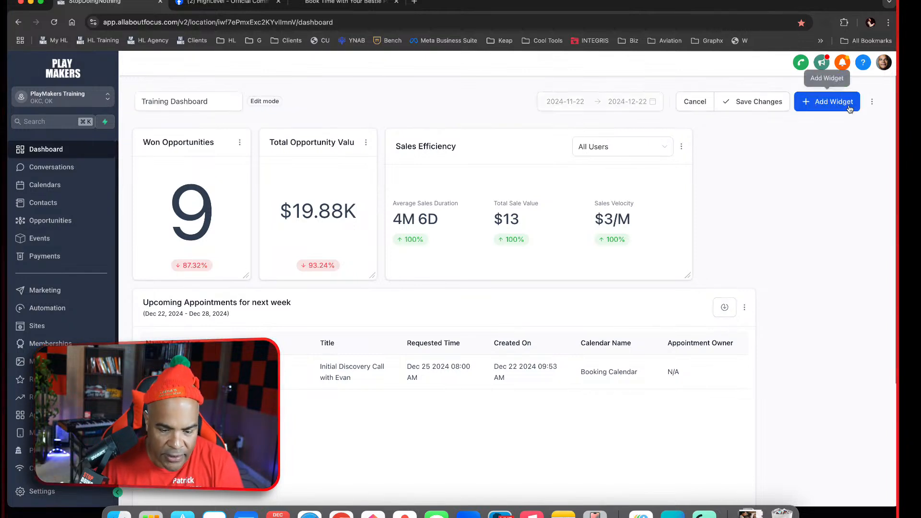
click(746, 306)
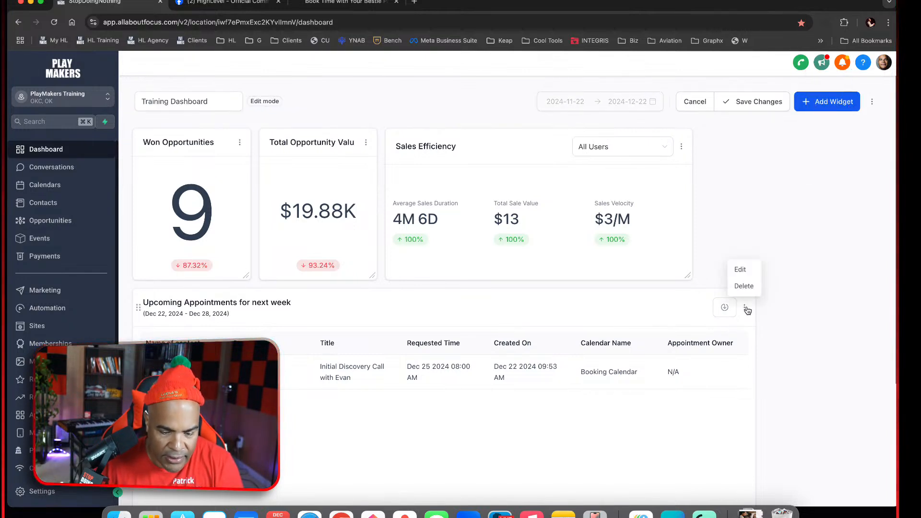
click(743, 267)
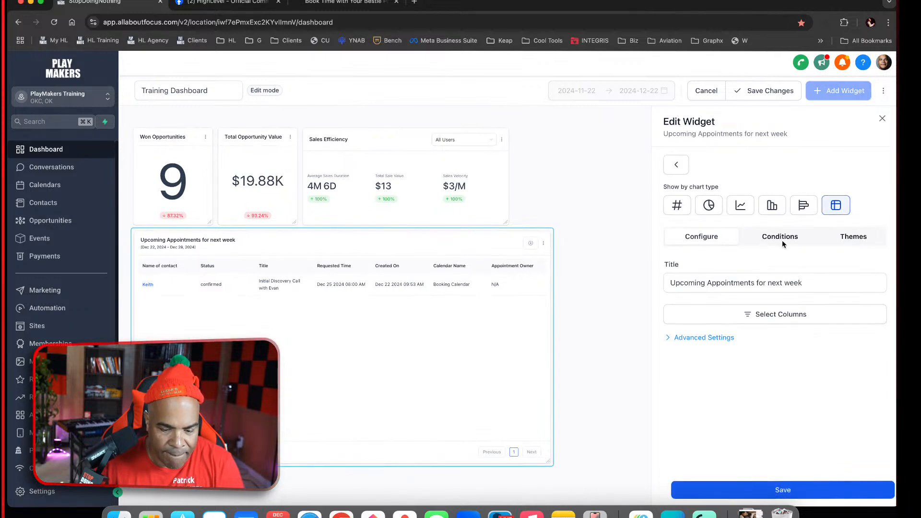
click(782, 240)
Add a second OR condition where User is Logged in user
click(701, 380)
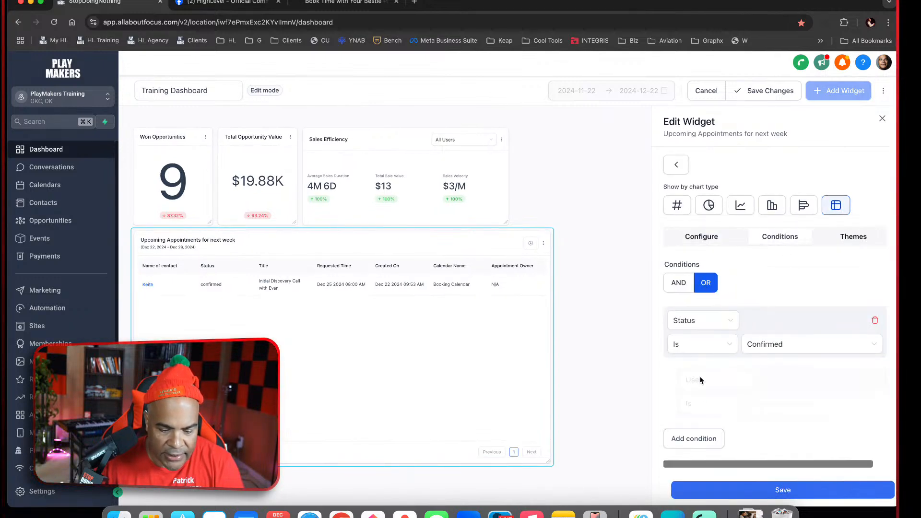
click(720, 384)
click(769, 307)
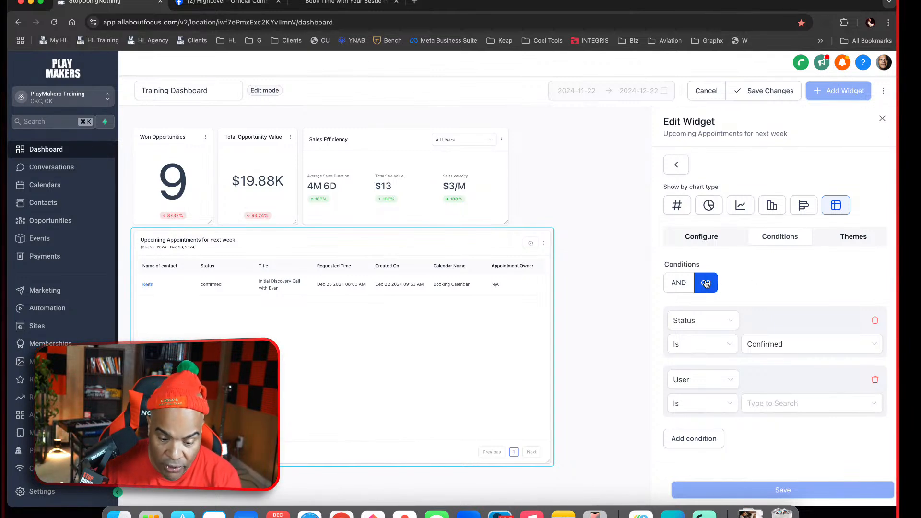
click(728, 381)
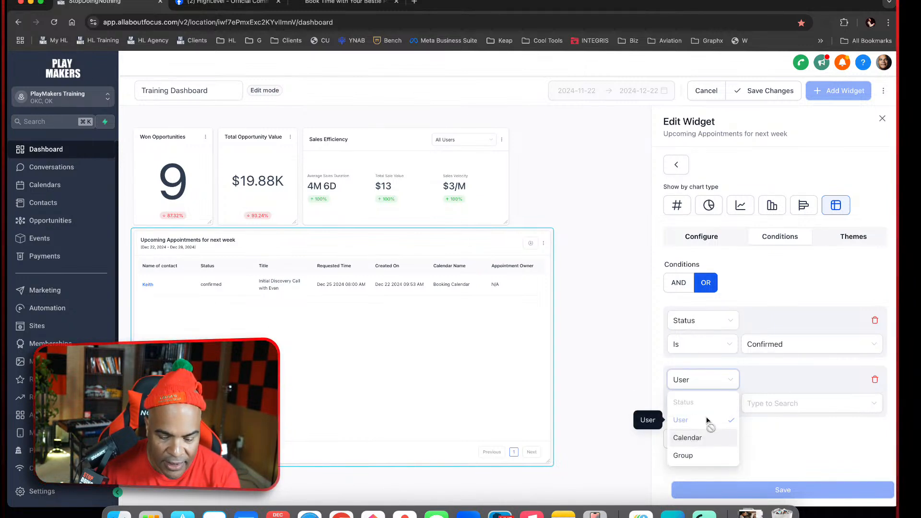
click(813, 410)
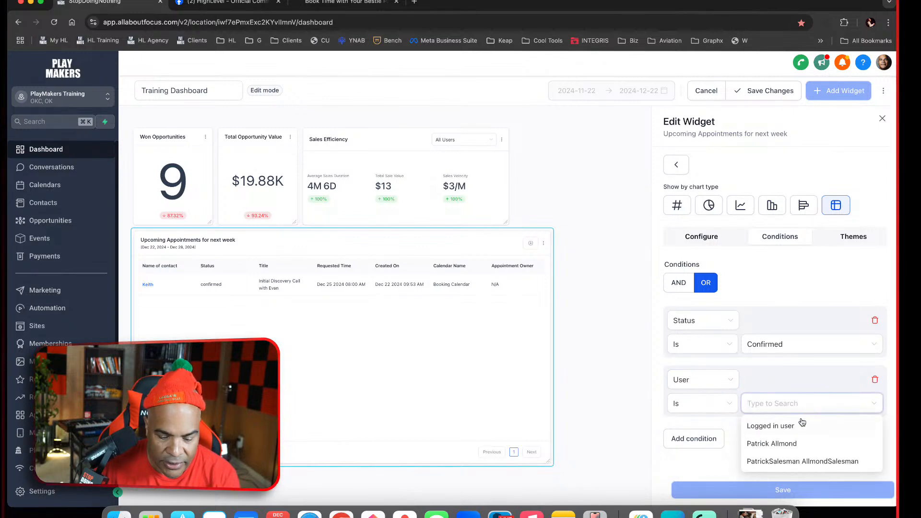
click(798, 429)
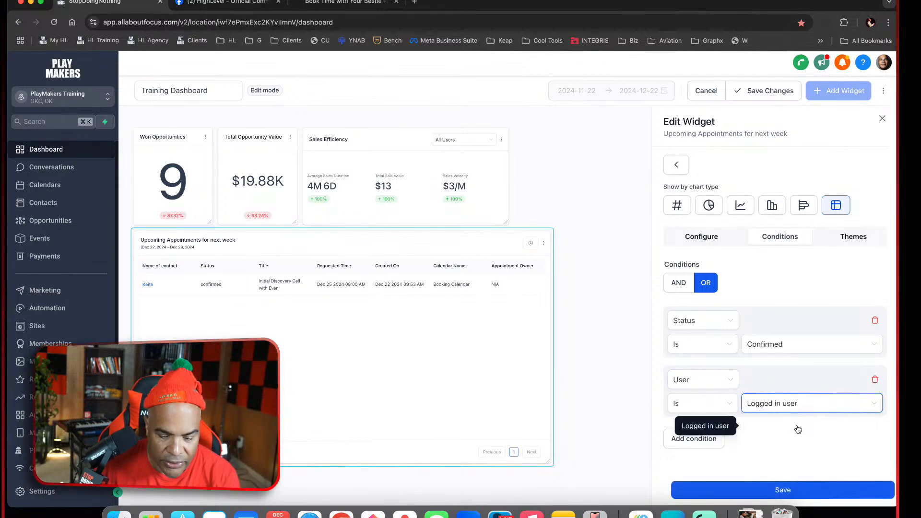
Add a third OR condition where Calendar is Booking Calendar
click(711, 442)
scroll(753, 410, down, 1)
click(723, 401)
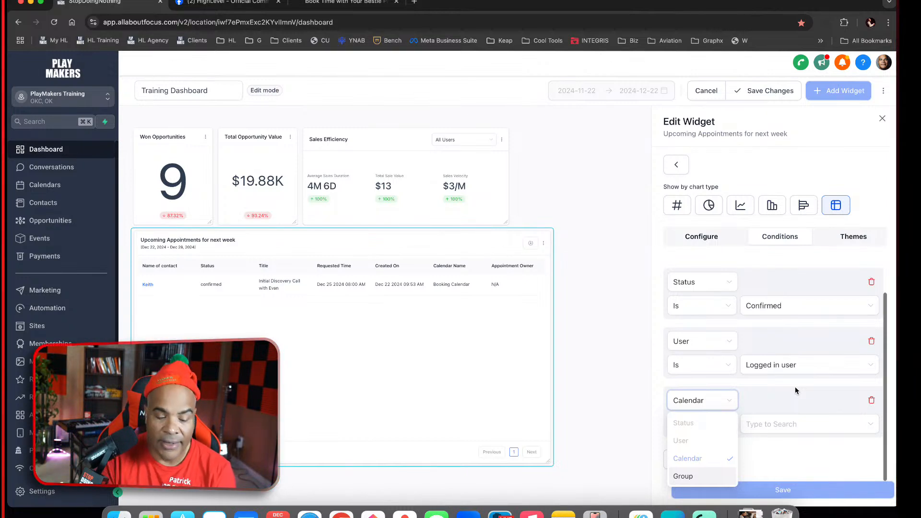
click(791, 463)
click(781, 427)
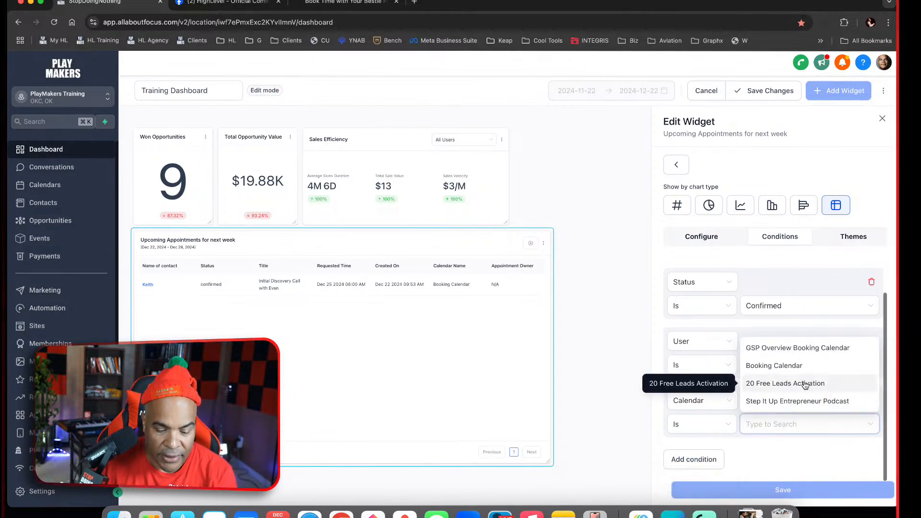
click(792, 367)
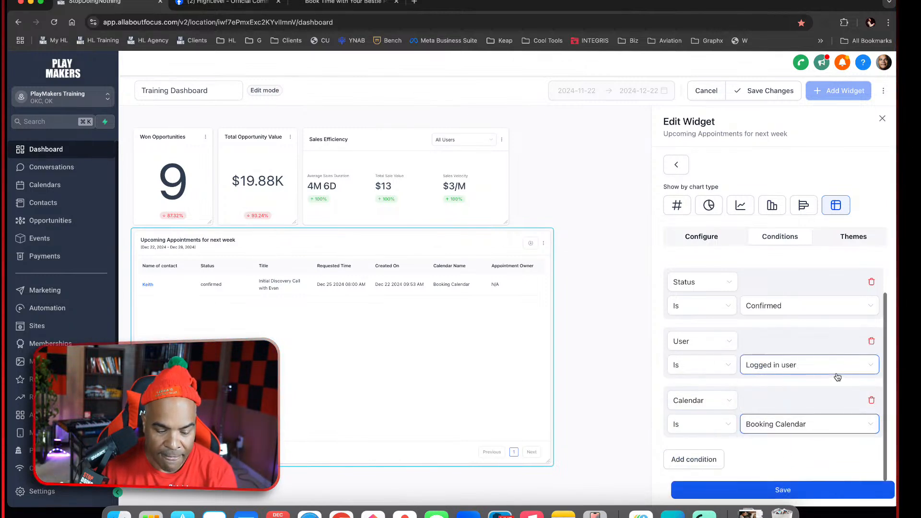
Delete the User and Status conditions, and add a blank Status condition below the Booking Calendar condition
click(872, 341)
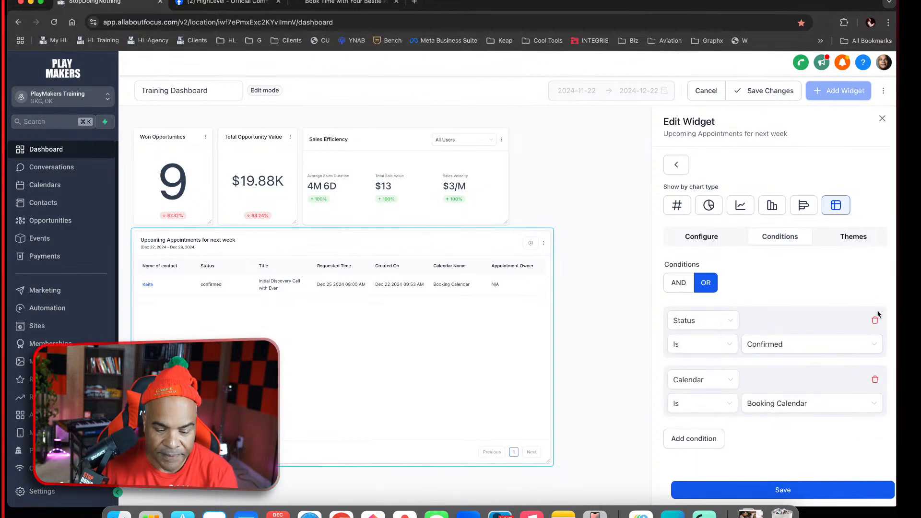
click(876, 322)
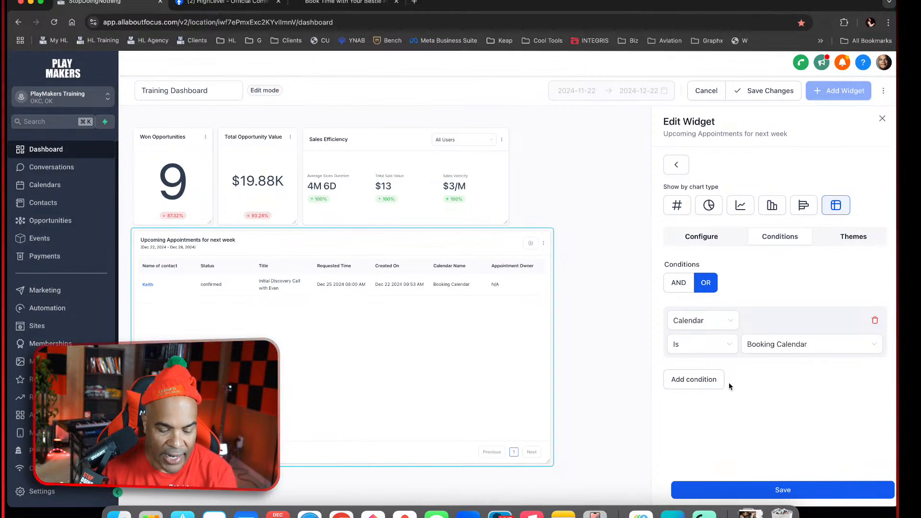
click(706, 382)
click(714, 382)
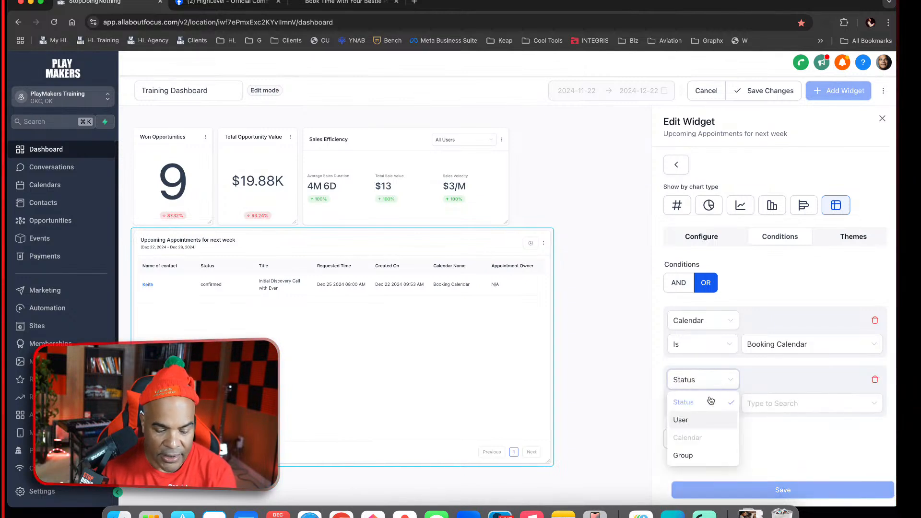
click(806, 383)
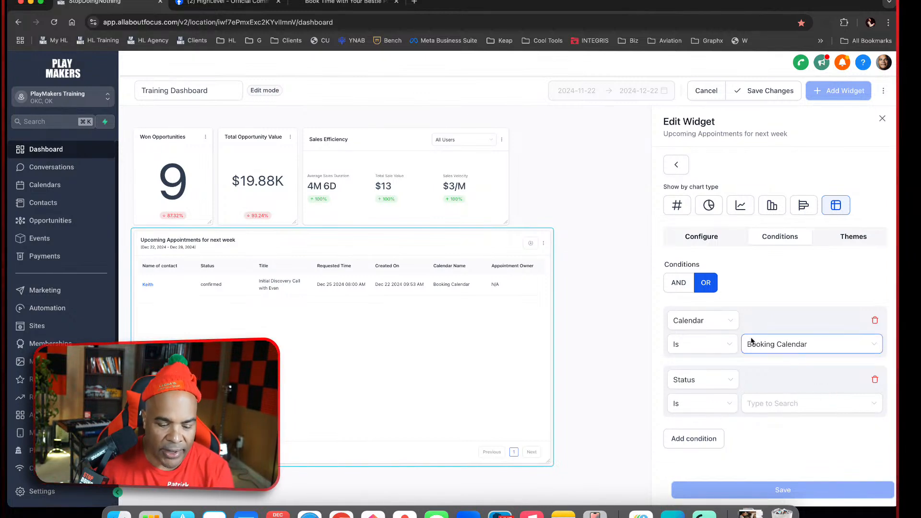
click(732, 322)
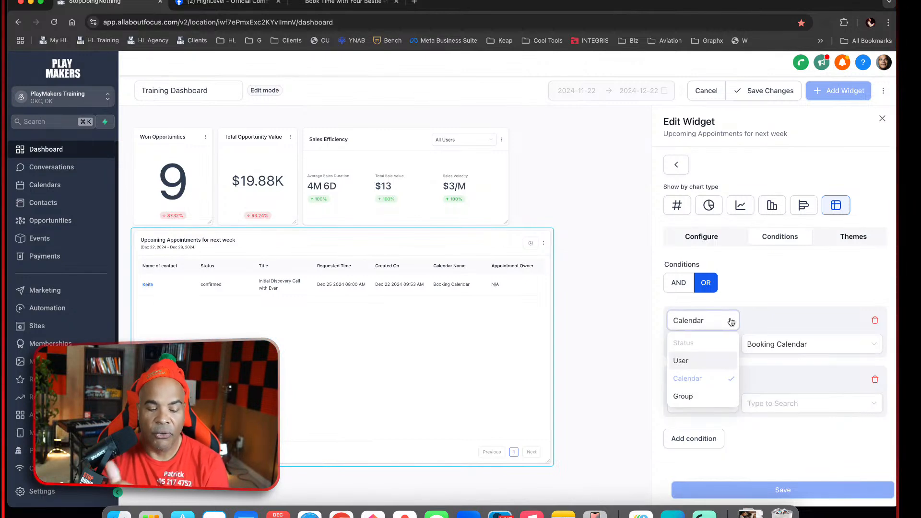
click(776, 381)
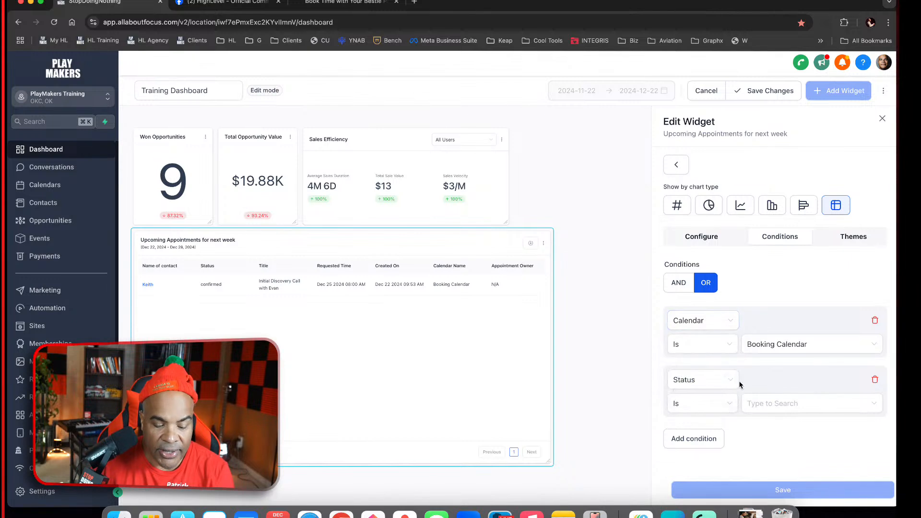
Set the second condition to Status is Confirmed and delete the Booking Calendar condition
click(799, 403)
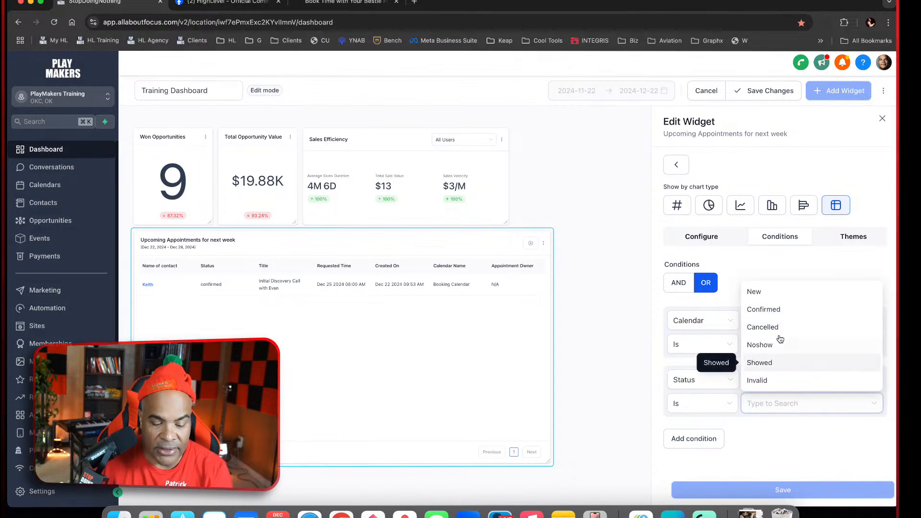
click(777, 311)
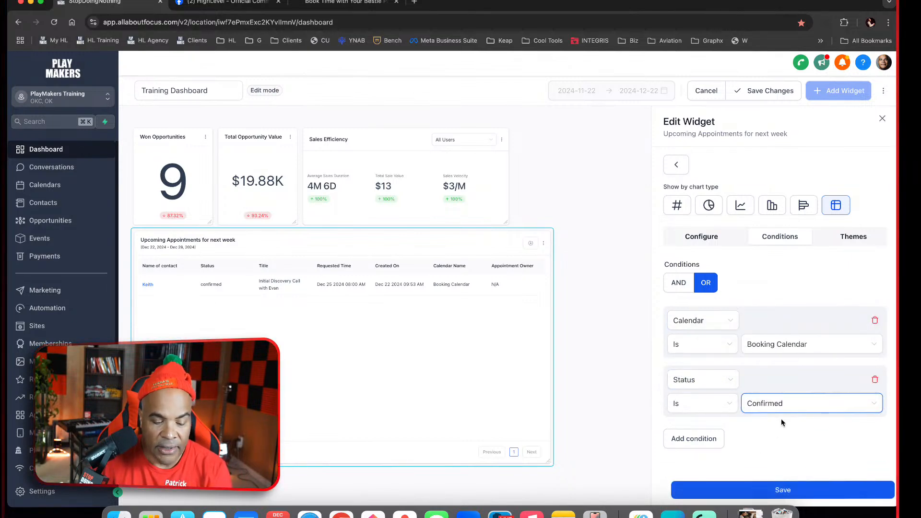
click(875, 320)
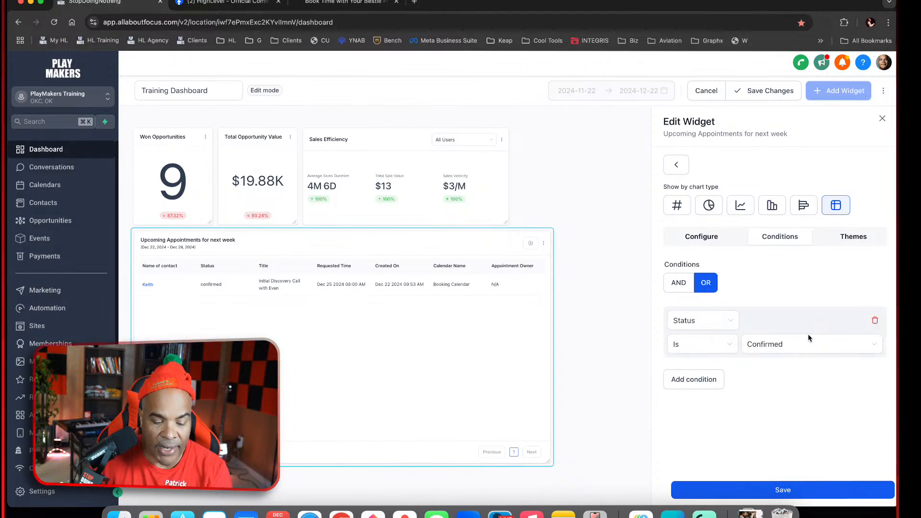
Add a second condition on User below the Confirmed status condition, leaving its value blank, and check the available options
click(712, 380)
click(701, 380)
click(766, 382)
click(778, 403)
click(783, 379)
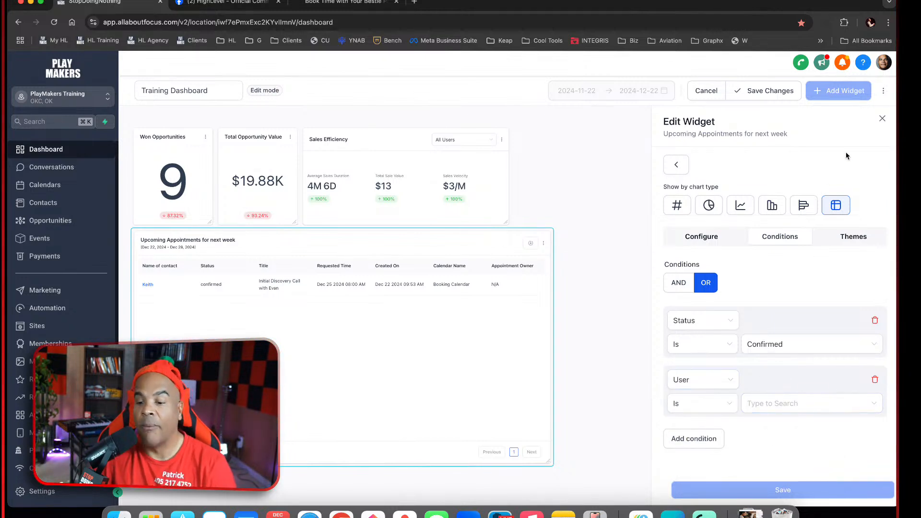